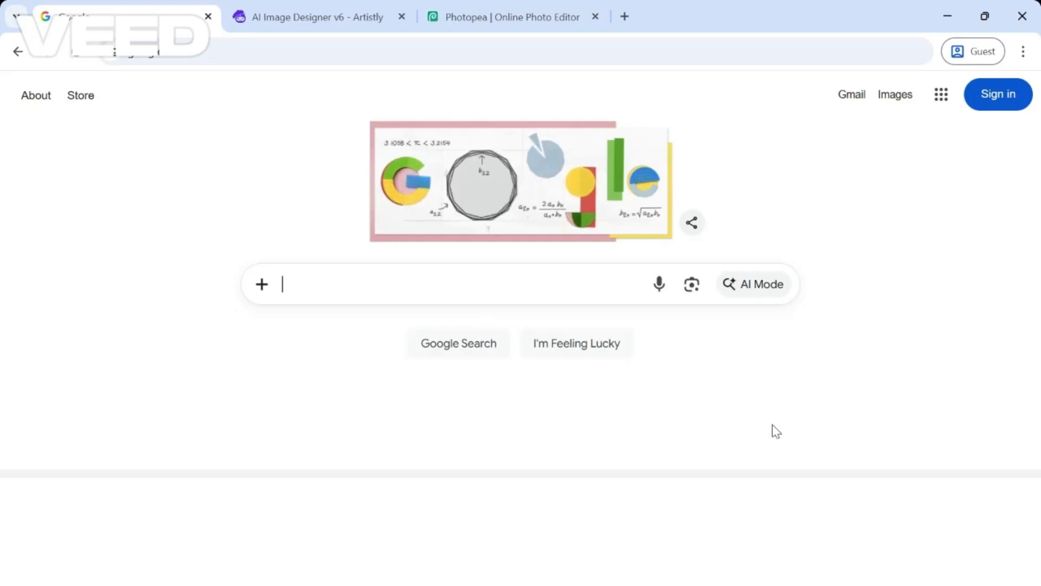
# Step: Search Google for "free psd book mockup"
pyautogui.write('free ')
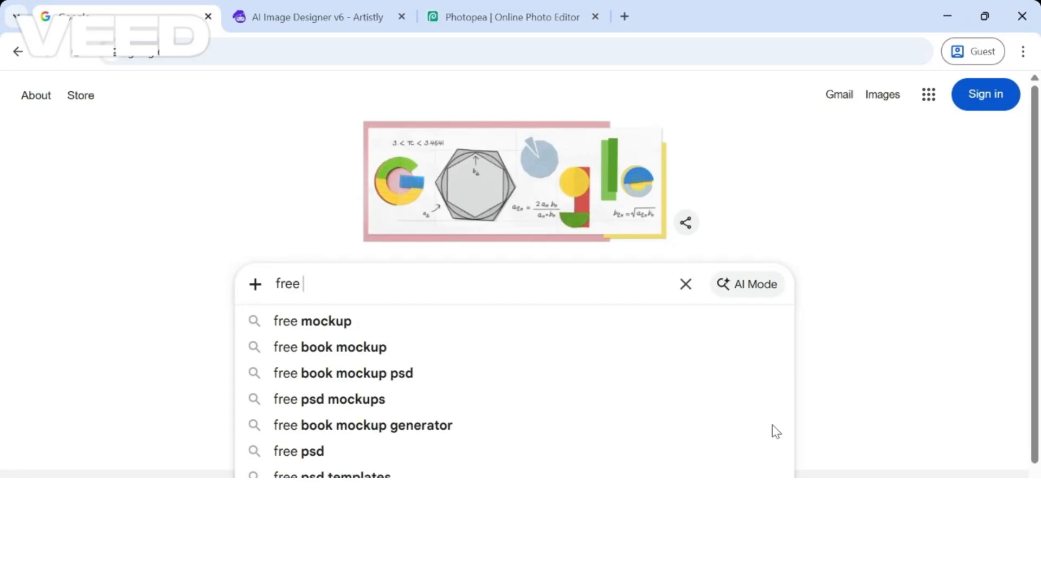
pyautogui.write('psd ')
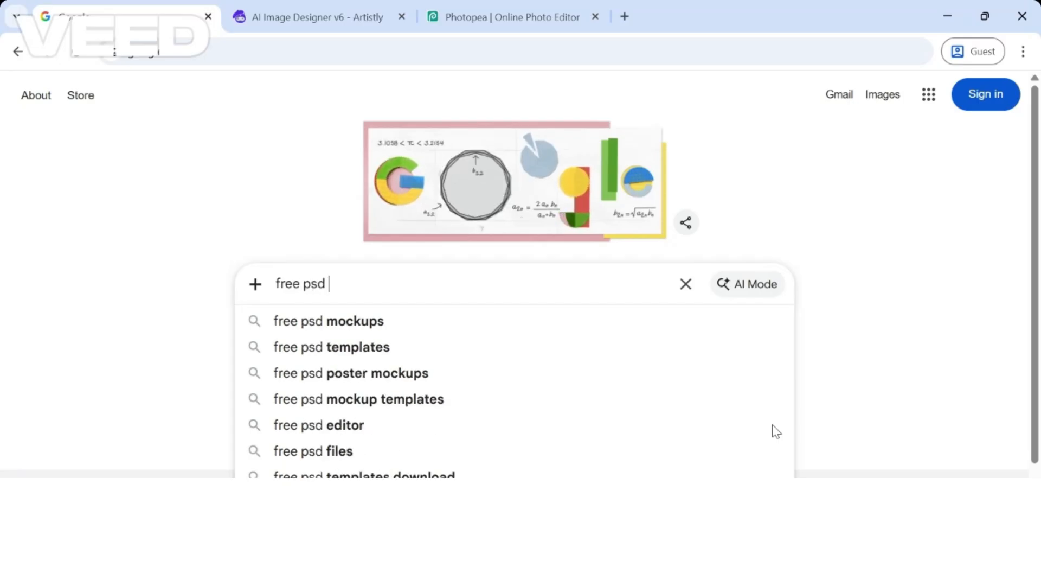
pyautogui.write('book mockup')
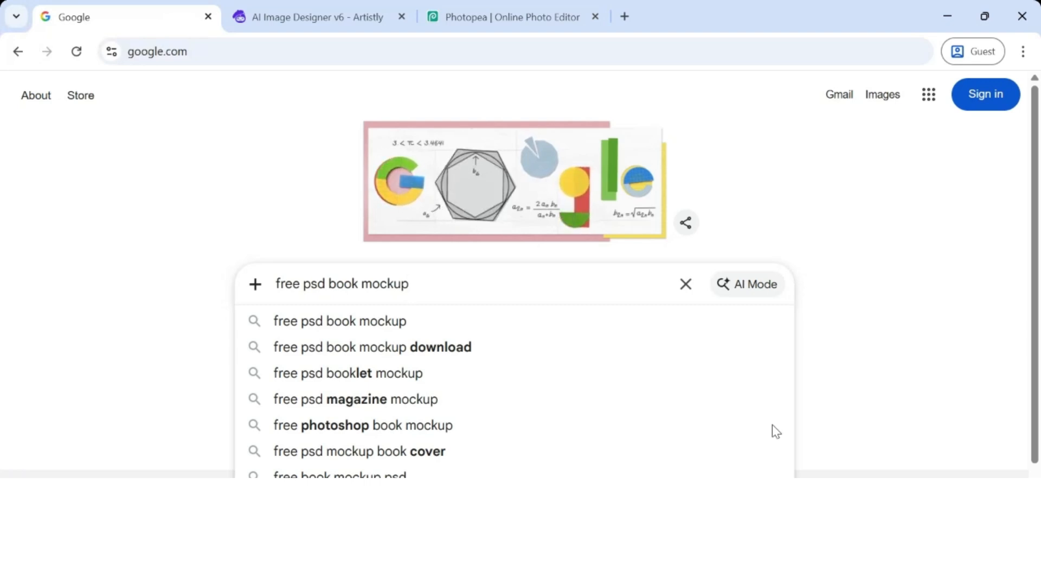
pyautogui.press('Return')
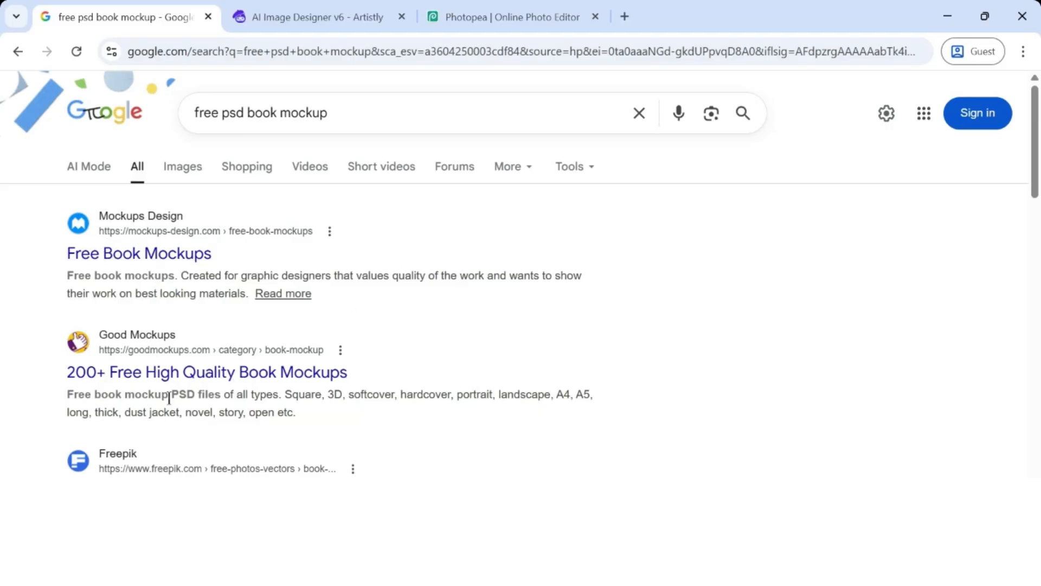
# Step: Open the Mockups Design Free Book Mockups result and browse the mockups on pages 1, 2 and 3
pyautogui.click(164, 253)
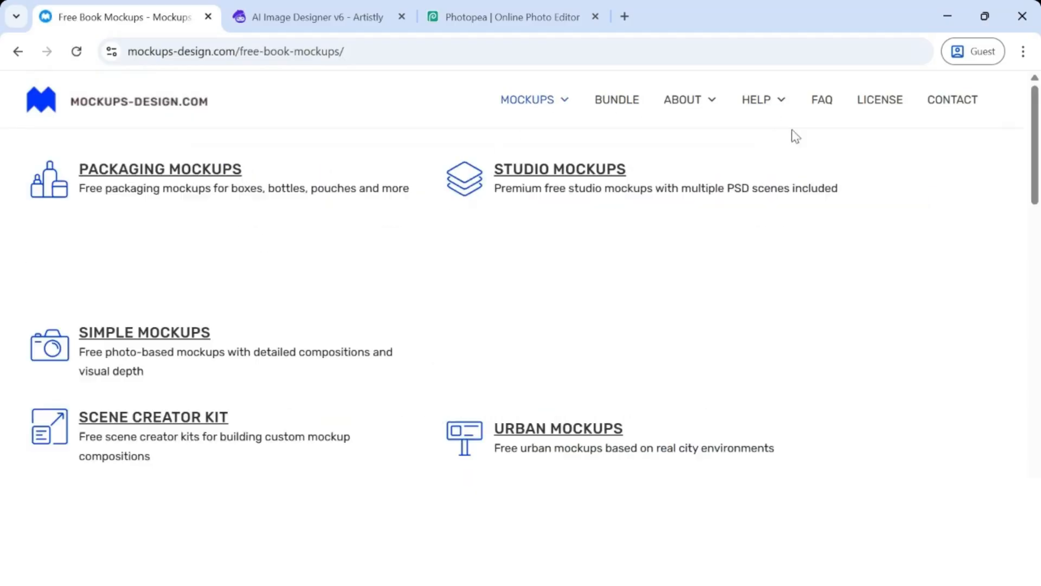
pyautogui.moveTo(1039, 141); pyautogui.dragTo(1039, 407)
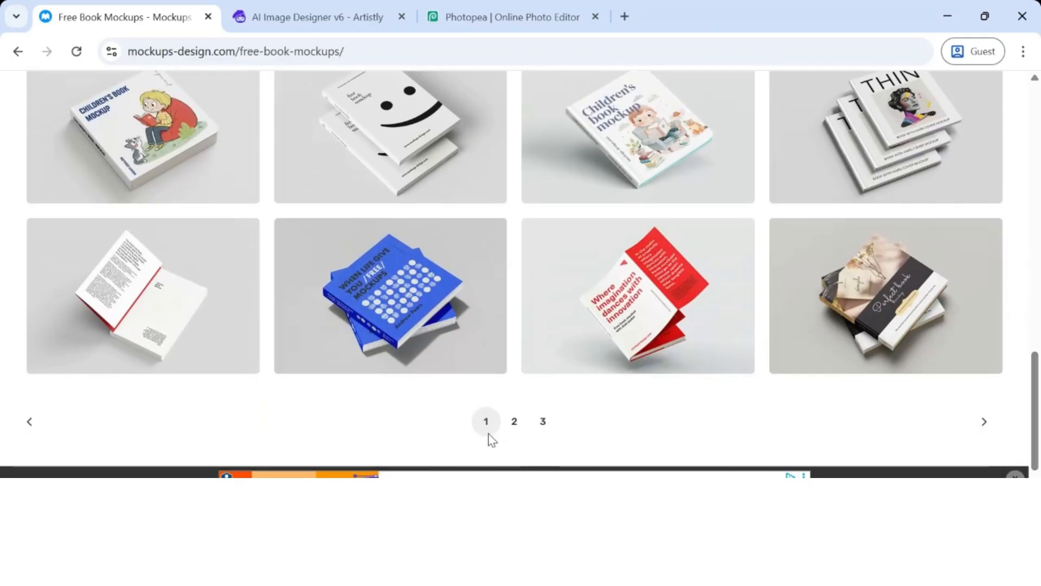
pyautogui.click(514, 422)
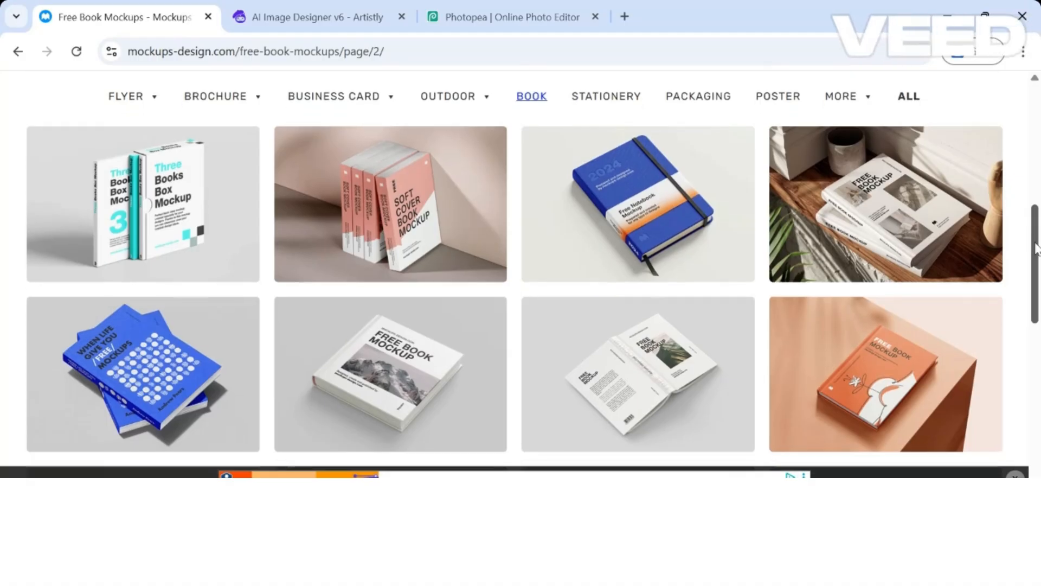
pyautogui.moveTo(1034, 241); pyautogui.dragTo(1036, 406)
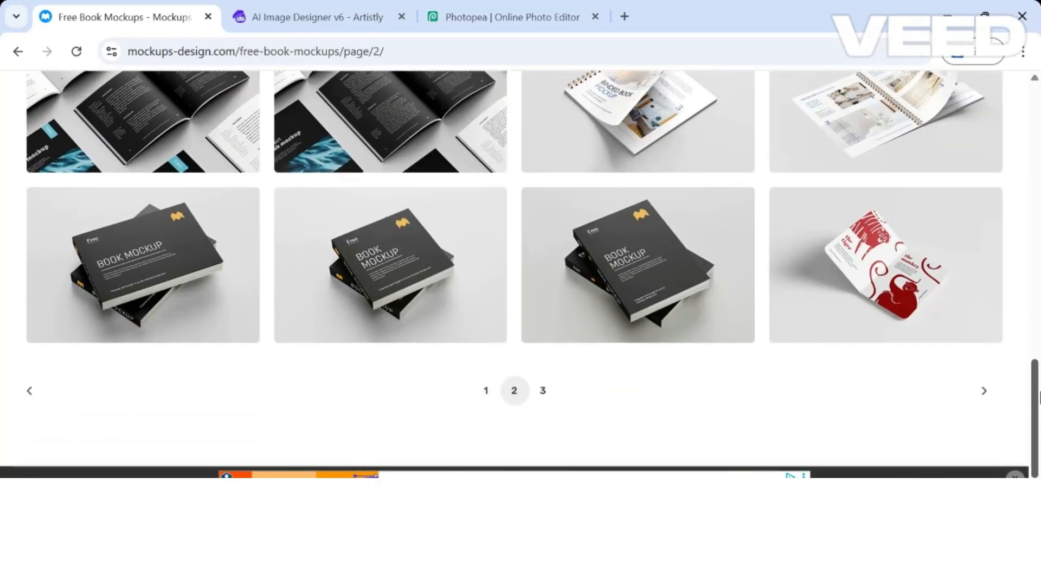
pyautogui.click(541, 394)
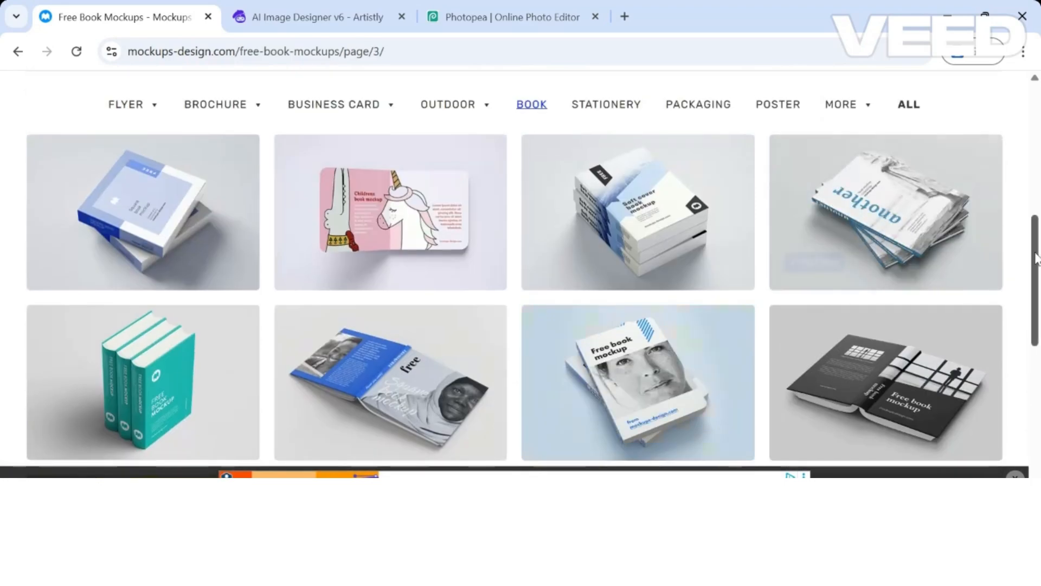
pyautogui.moveTo(1037, 265); pyautogui.dragTo(1037, 187)
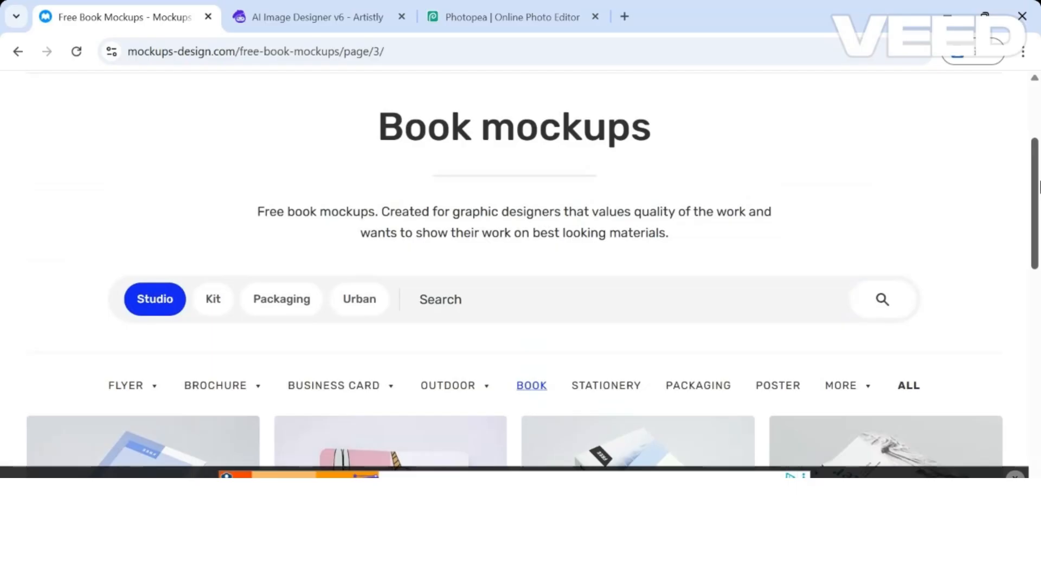
# Step: Return to the search results and open Good Mockups' "200+ Free High Quality Book Mockups", declining the data consent
pyautogui.click(19, 53)
pyautogui.click(19, 54)
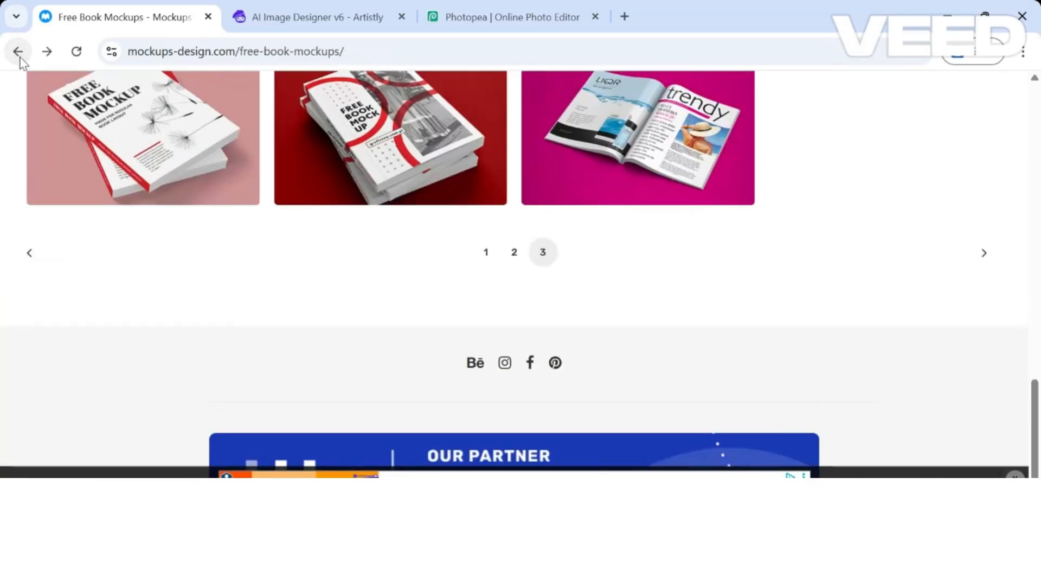
pyautogui.click(20, 55)
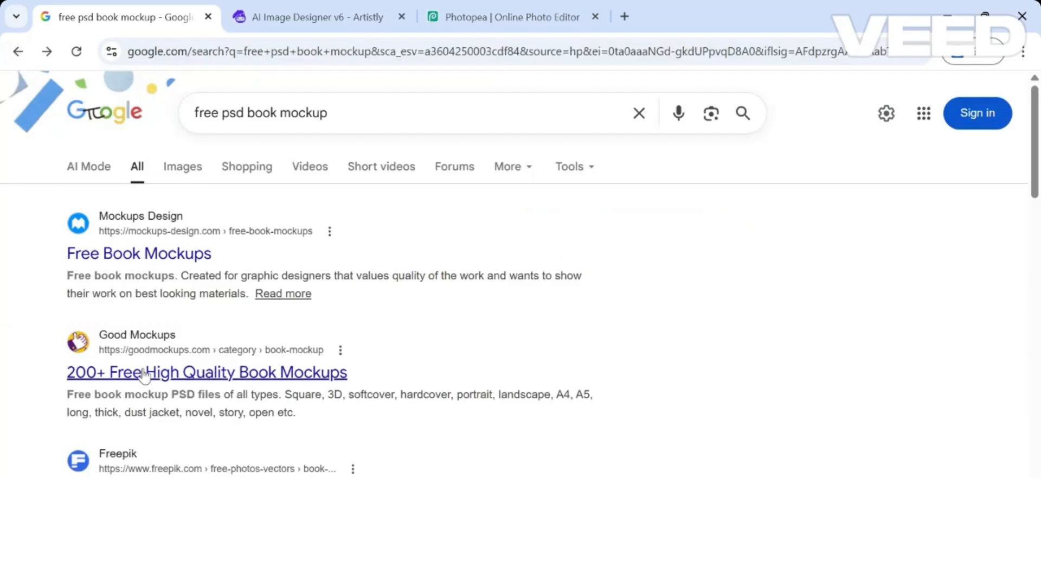
pyautogui.click(150, 382)
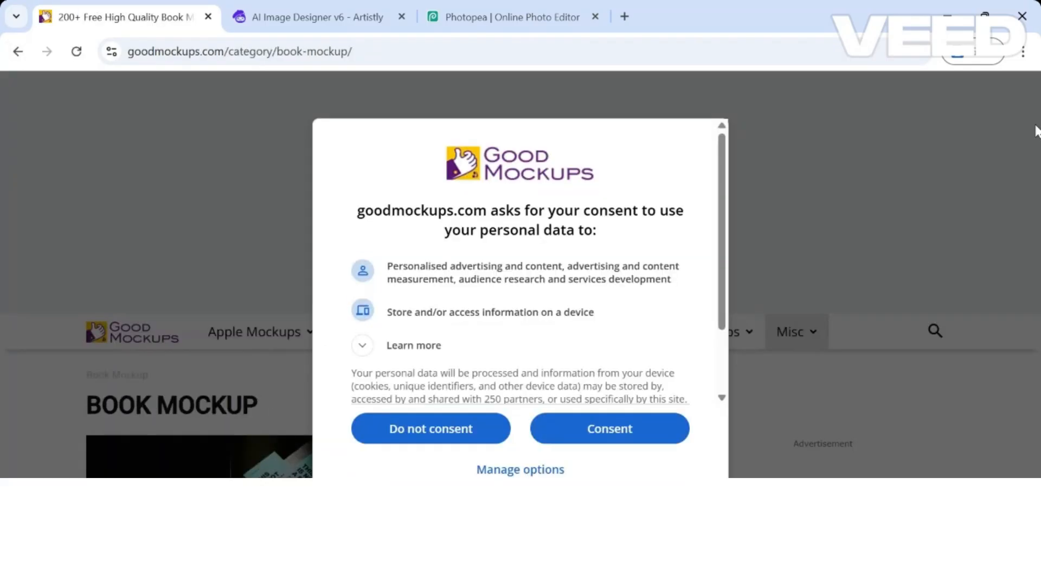
pyautogui.click(443, 448)
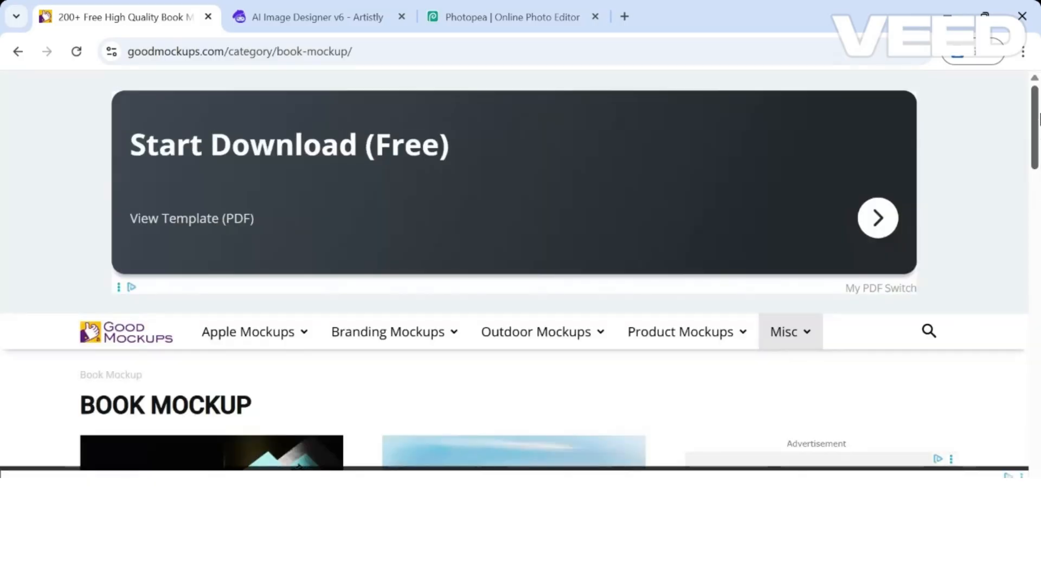
# Step: Browse the book mockup category and open the "6 Free Cover & Inner Pages Book Mockup PSD Files Set" page
pyautogui.scroll(-5, 1038, 185)
pyautogui.moveTo(1036, 175); pyautogui.dragTo(1038, 310)
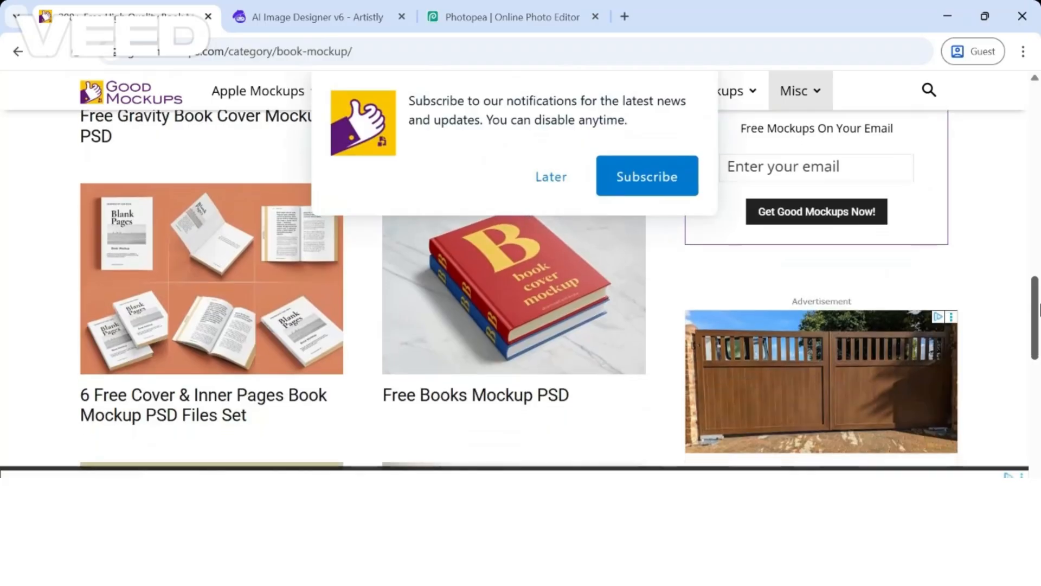
pyautogui.moveTo(1038, 312)
pyautogui.mouseDown()
pyautogui.moveTo(1033, 414)
pyautogui.moveTo(1031, 320)
pyautogui.mouseUp()
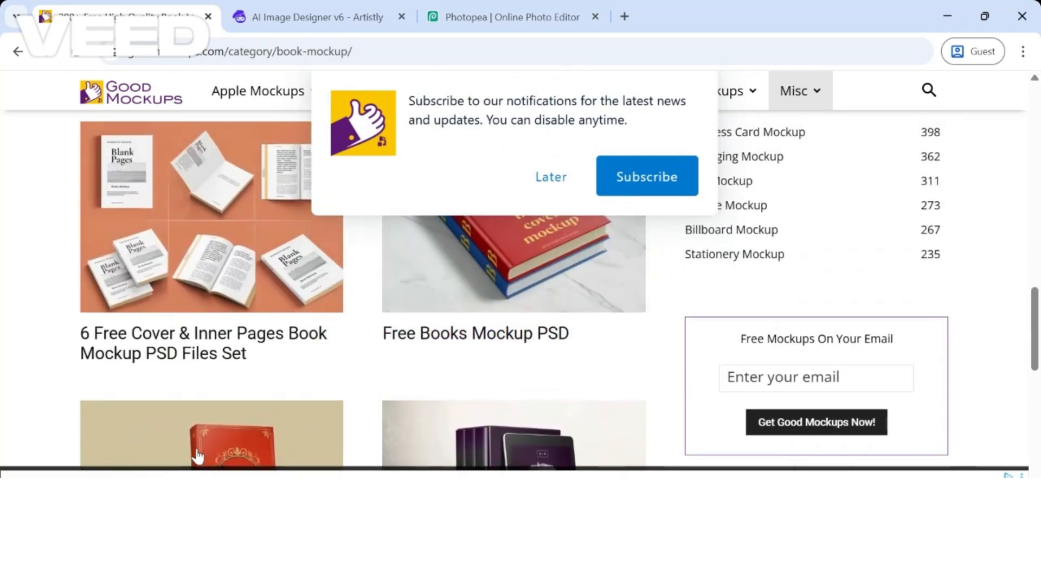
pyautogui.click(208, 353)
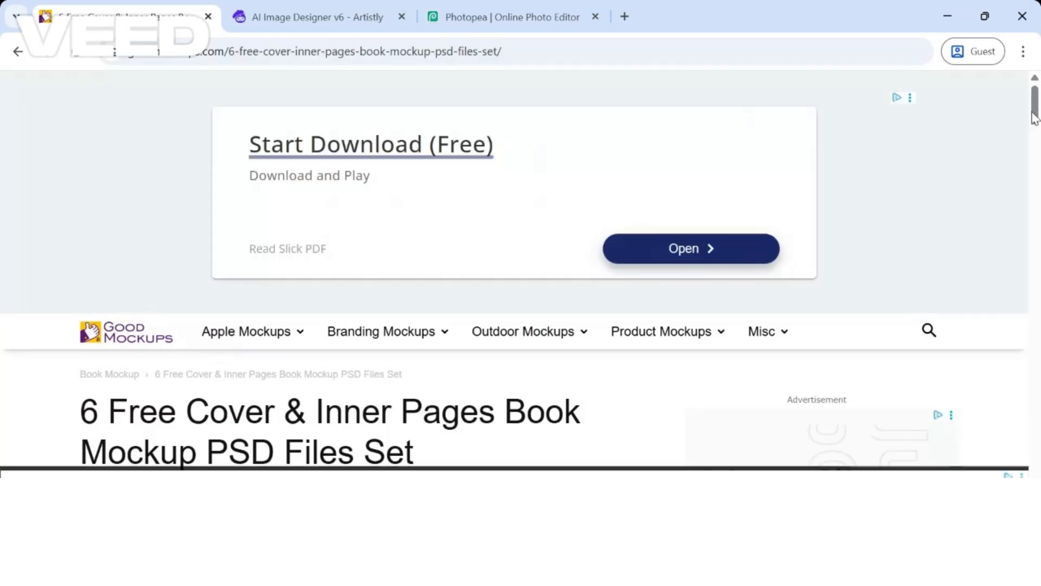
# Step: Dismiss the notification prompt and follow the book mockup set's download link through to its source page, closing the ad
pyautogui.moveTo(1034, 114); pyautogui.dragTo(1036, 403)
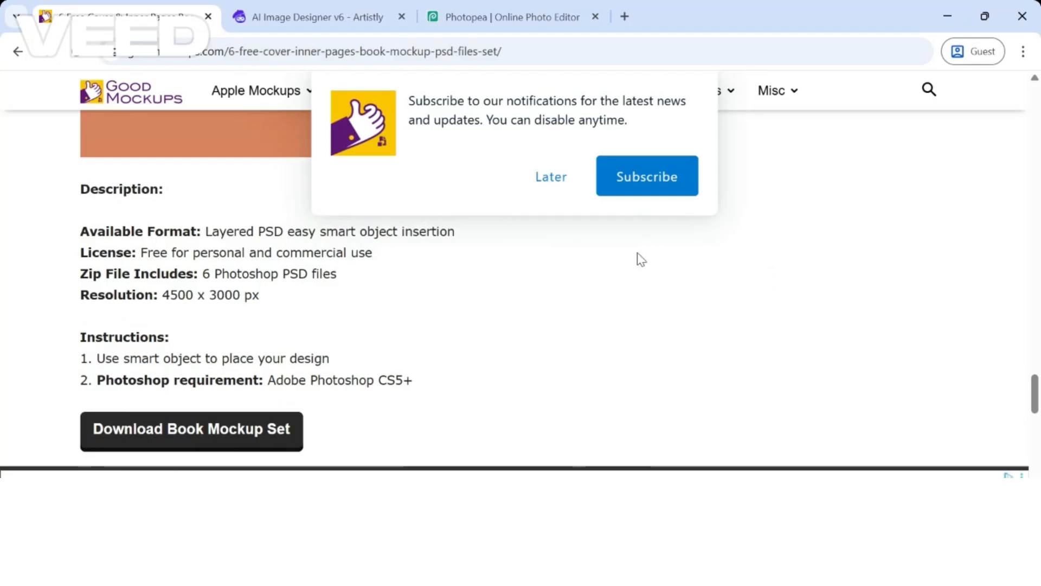
pyautogui.click(543, 182)
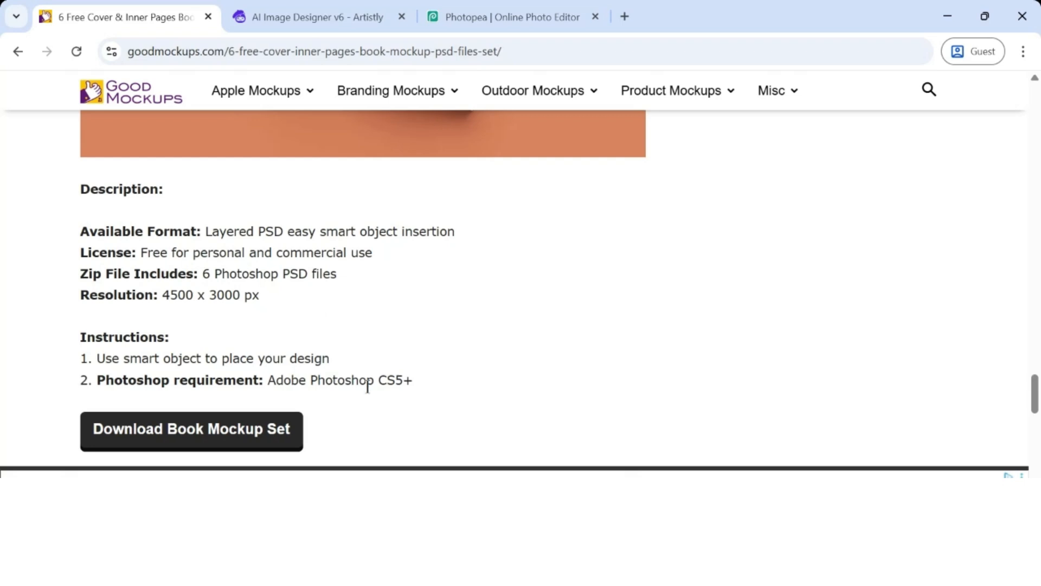
pyautogui.click(228, 432)
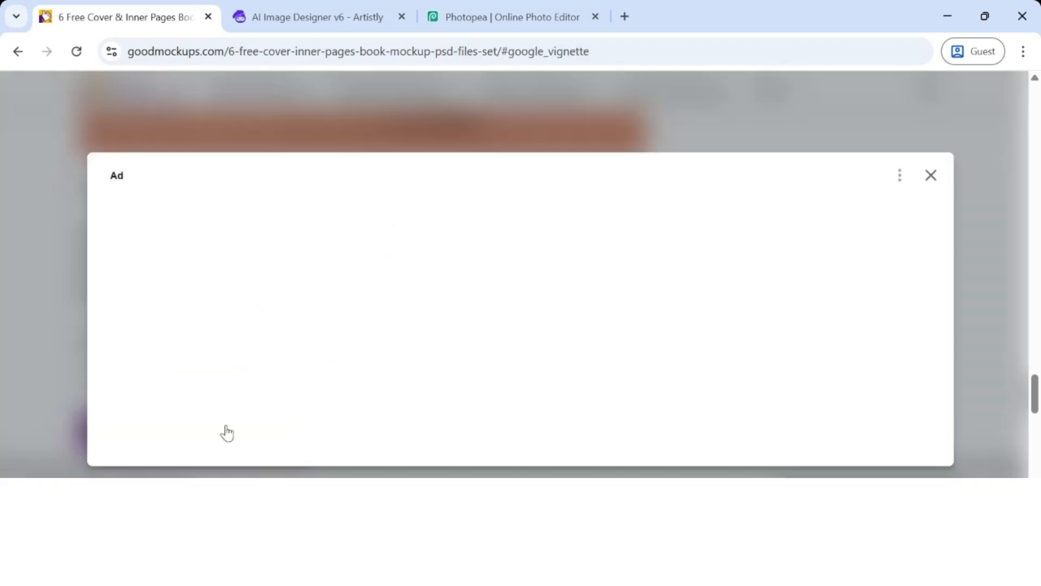
pyautogui.click(931, 176)
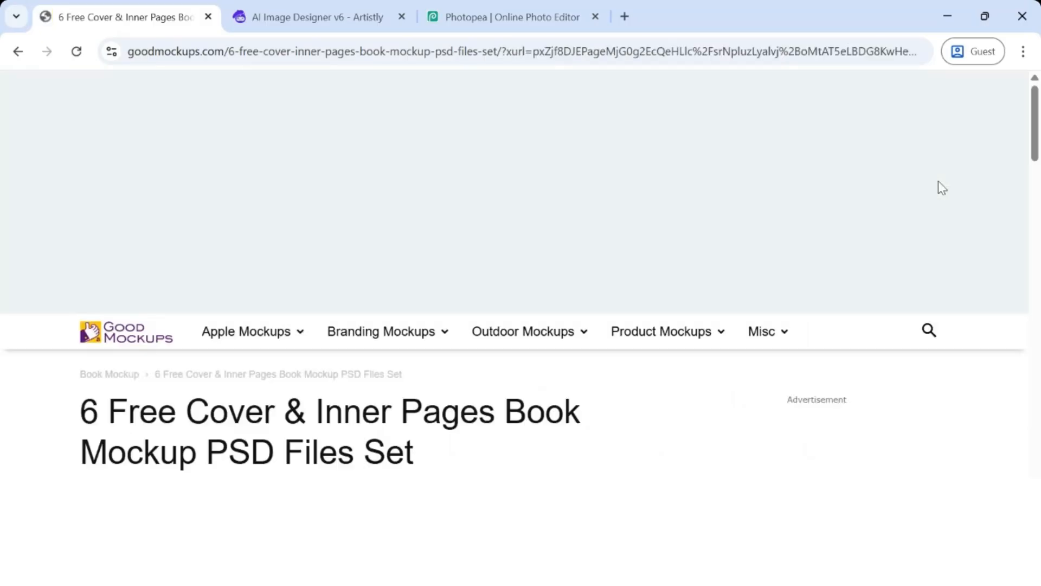
pyautogui.moveTo(1035, 96); pyautogui.dragTo(1036, 202)
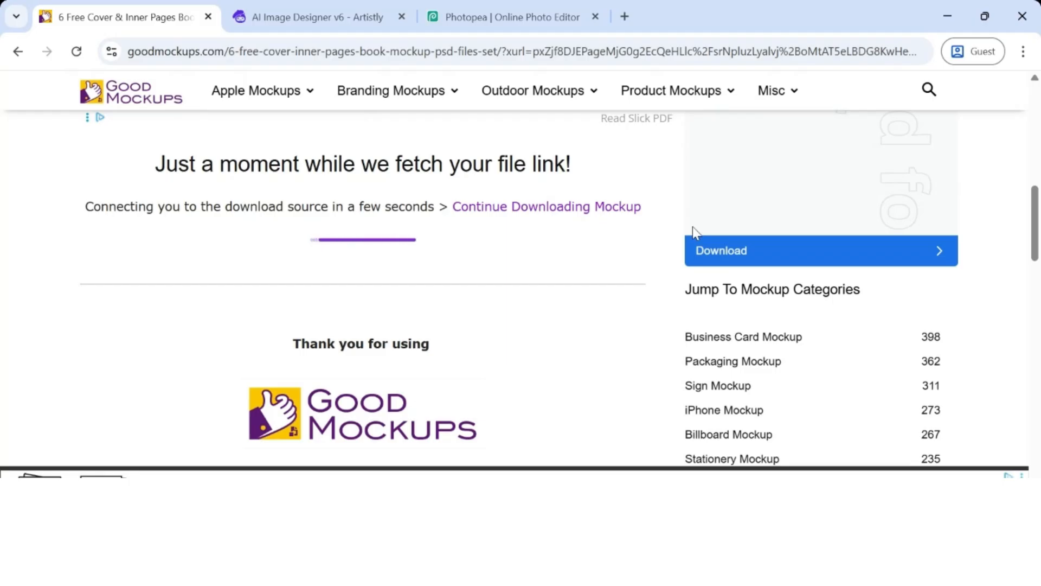
pyautogui.click(549, 207)
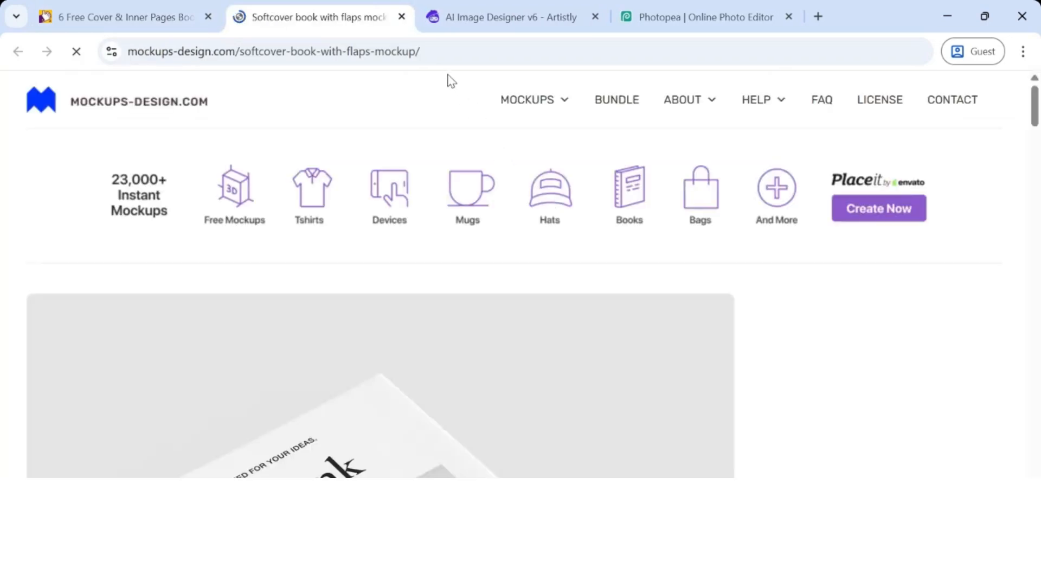
# Step: Close the softcover book mockup tab and go back to the Google results for the free PSD book mockup search
pyautogui.click(148, 5)
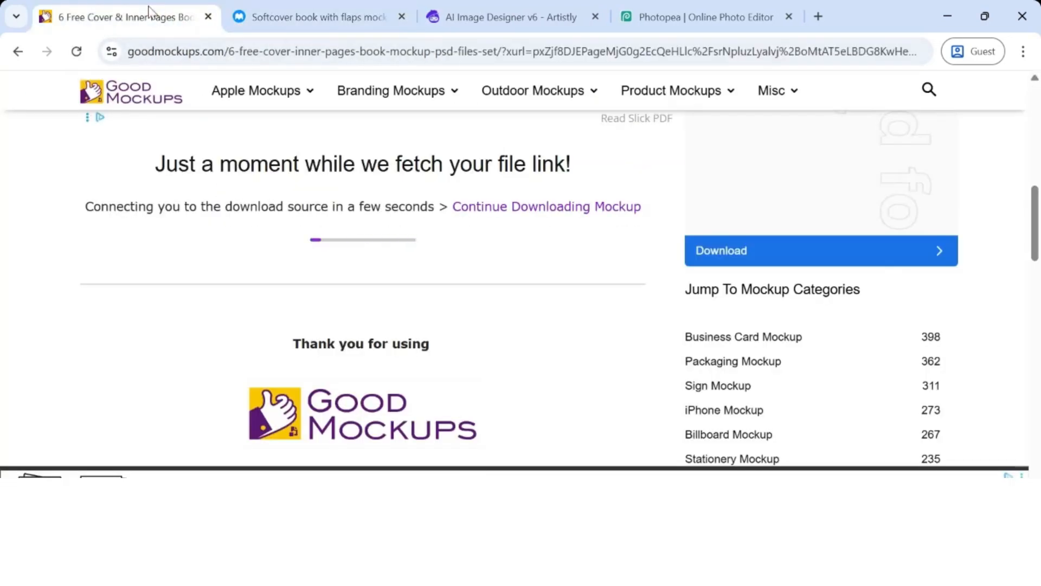
pyautogui.click(341, 23)
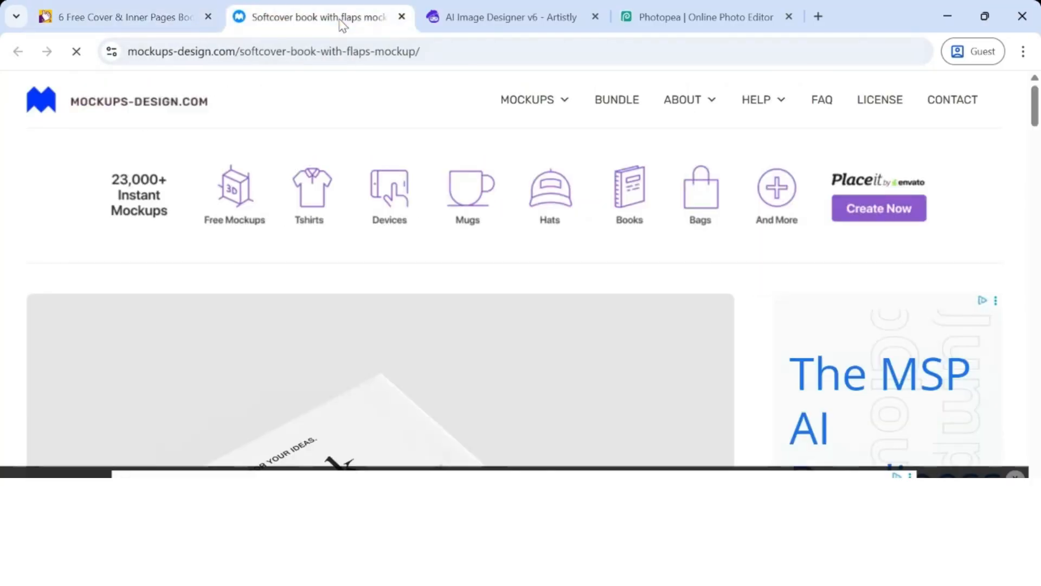
pyautogui.click(402, 16)
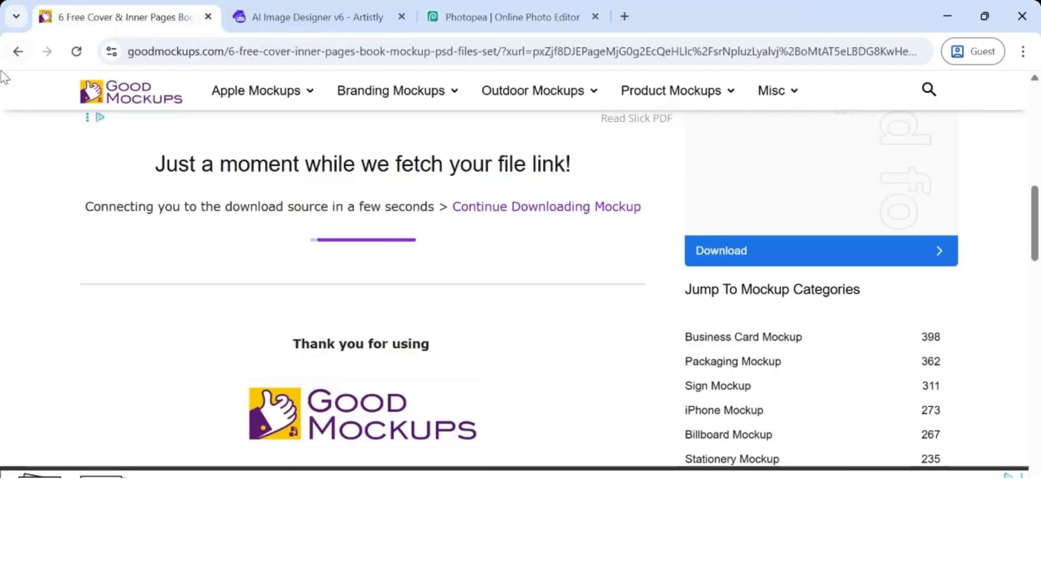
pyautogui.click(18, 52)
pyautogui.click(18, 51)
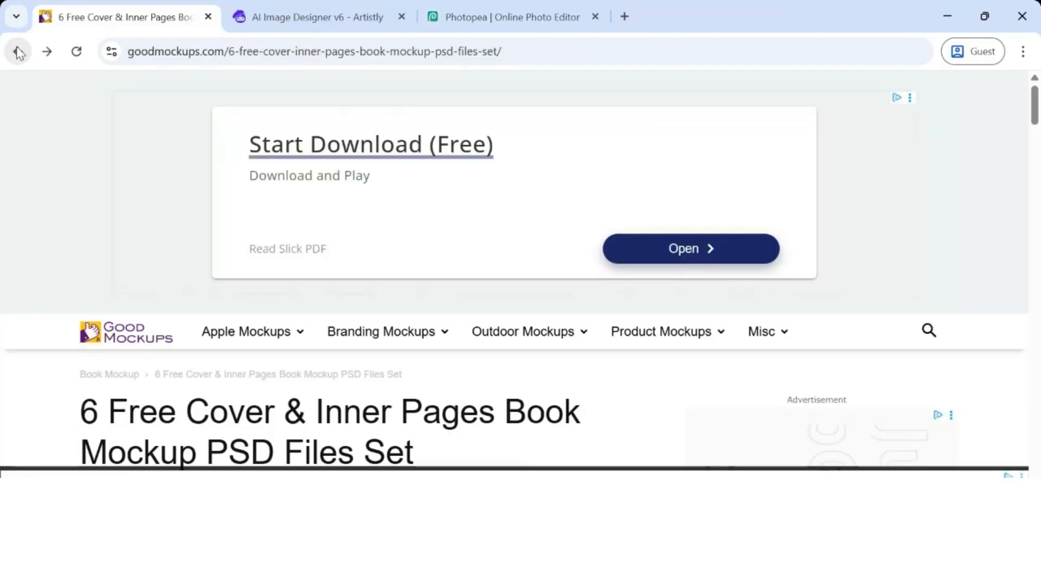
pyautogui.click(18, 52)
pyautogui.click(18, 52)
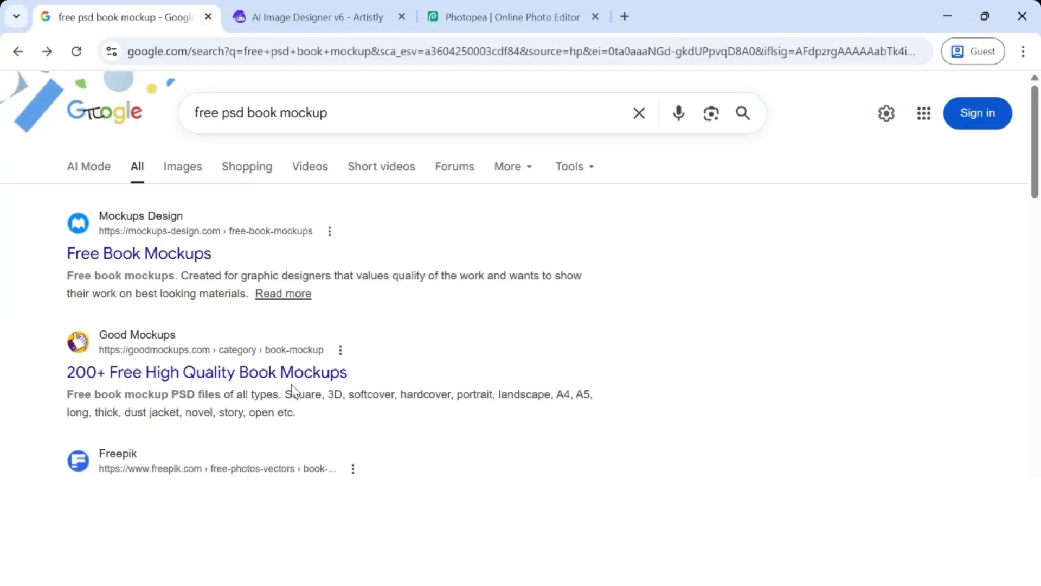
# Step: Open Freepik's book mockup images from the search results, accept all cookies and browse the mockups
pyautogui.click(225, 478)
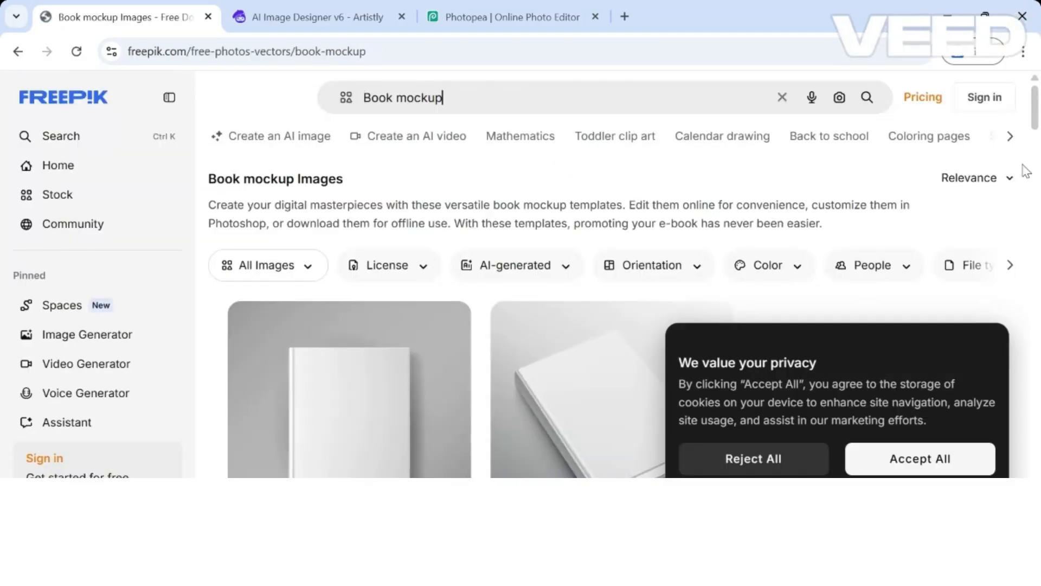
pyautogui.scroll(-3, 1037, 117)
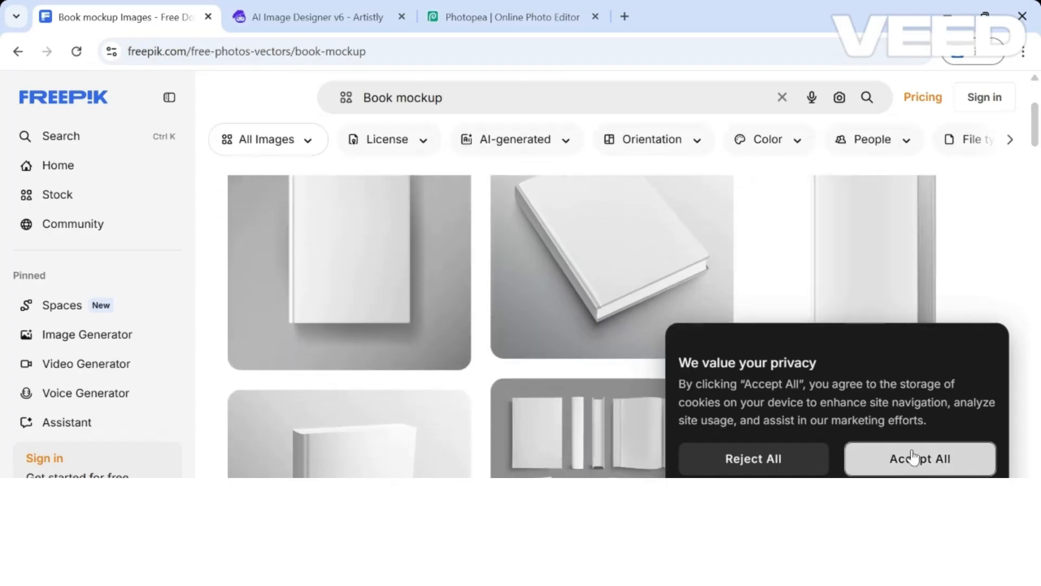
pyautogui.click(912, 459)
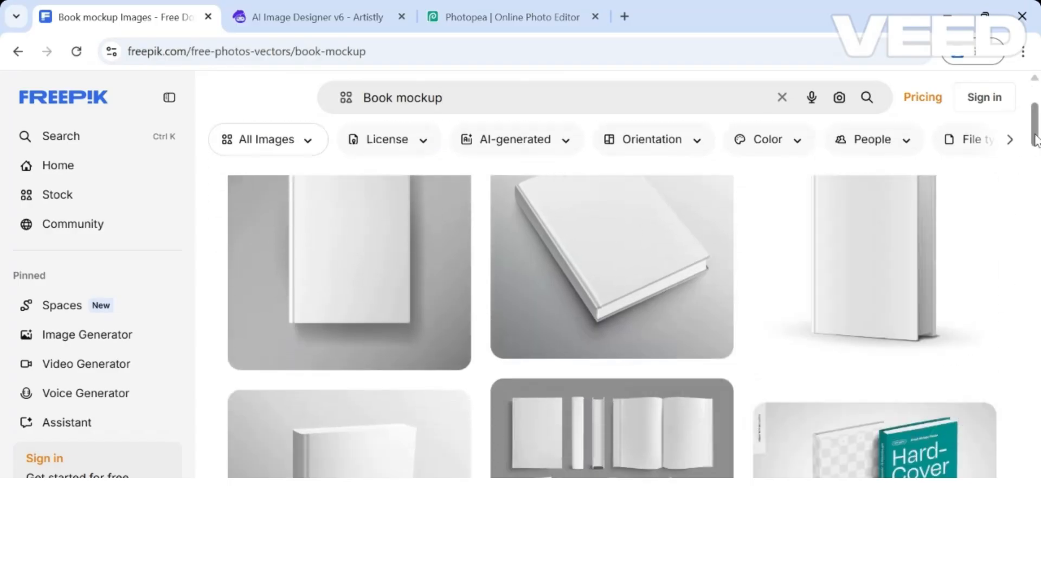
pyautogui.moveTo(1036, 138)
pyautogui.mouseDown()
pyautogui.moveTo(1036, 117)
pyautogui.moveTo(1037, 159)
pyautogui.mouseUp()
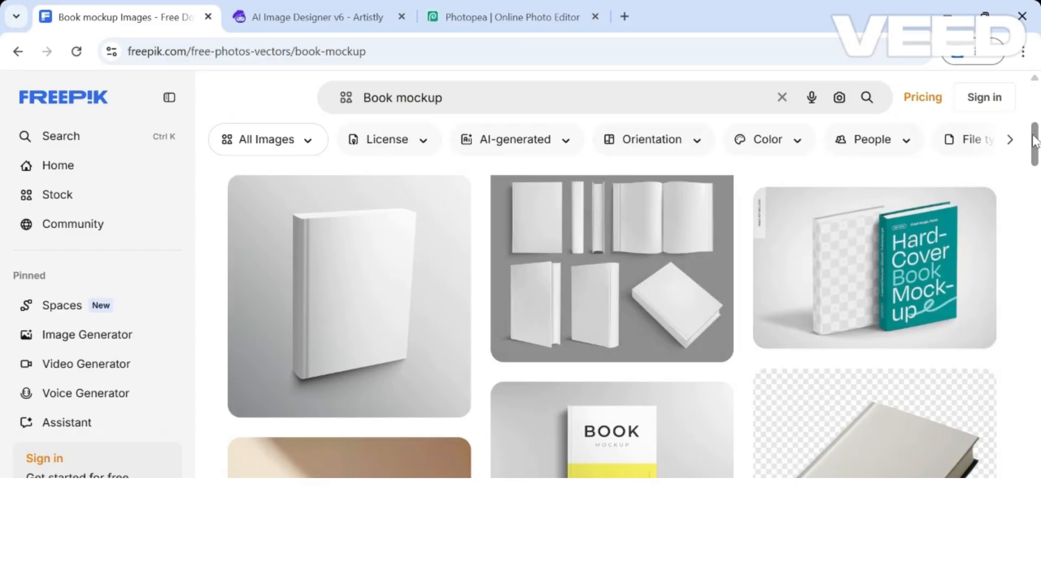
pyautogui.moveTo(1036, 140); pyautogui.dragTo(1039, 428)
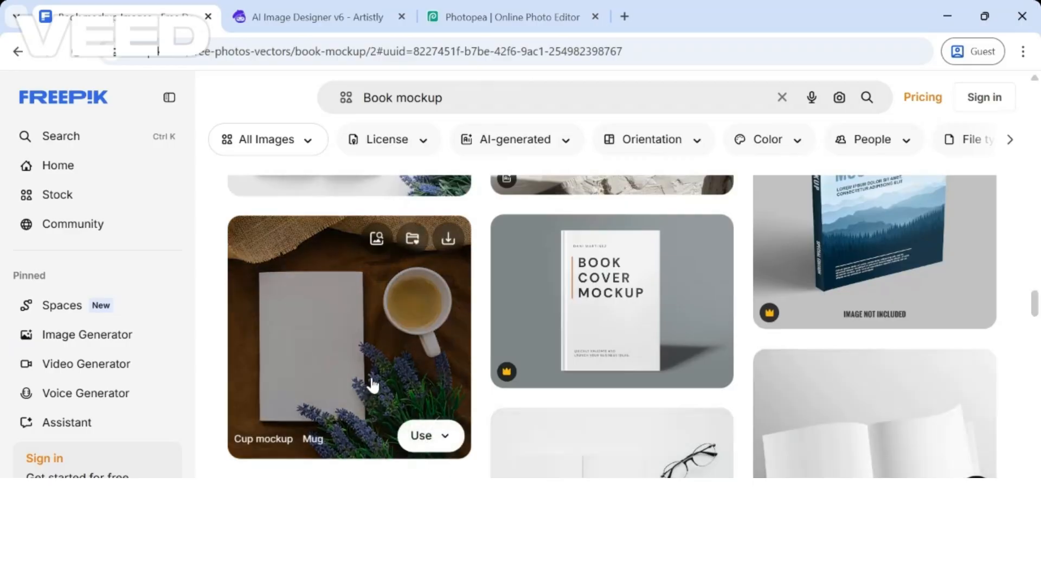
# Step: Download the free "Book mockup with coffee and flowers" photo as a JPEG to Downloads and close its preview
pyautogui.click(372, 385)
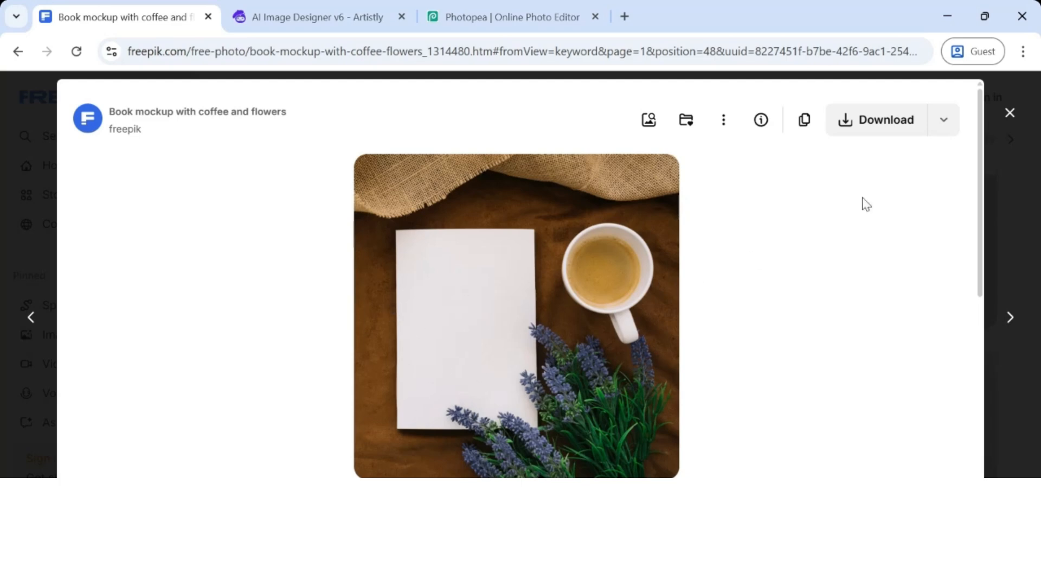
pyautogui.click(884, 128)
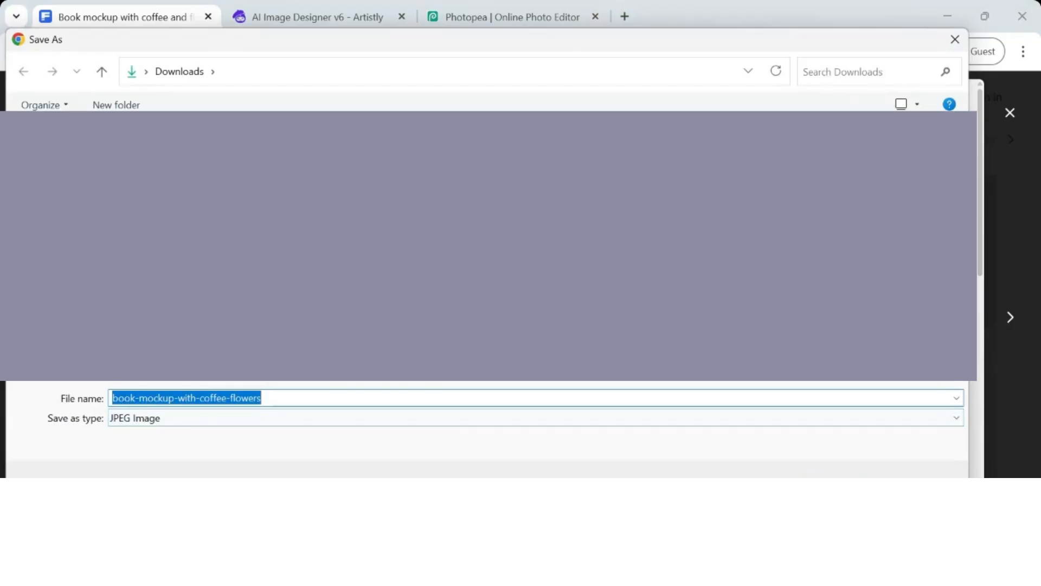
pyautogui.press('Return')
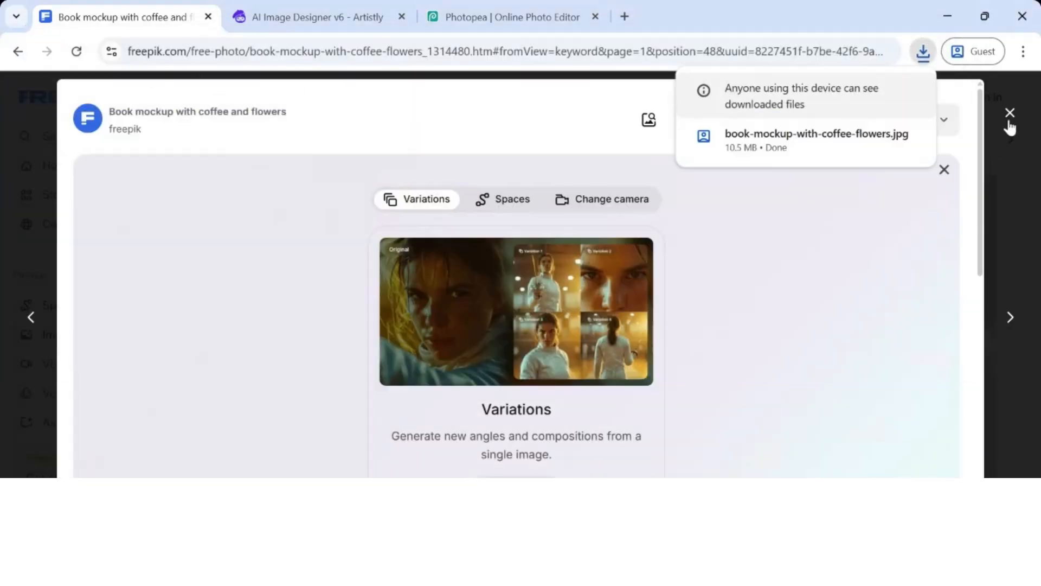
pyautogui.click(995, 253)
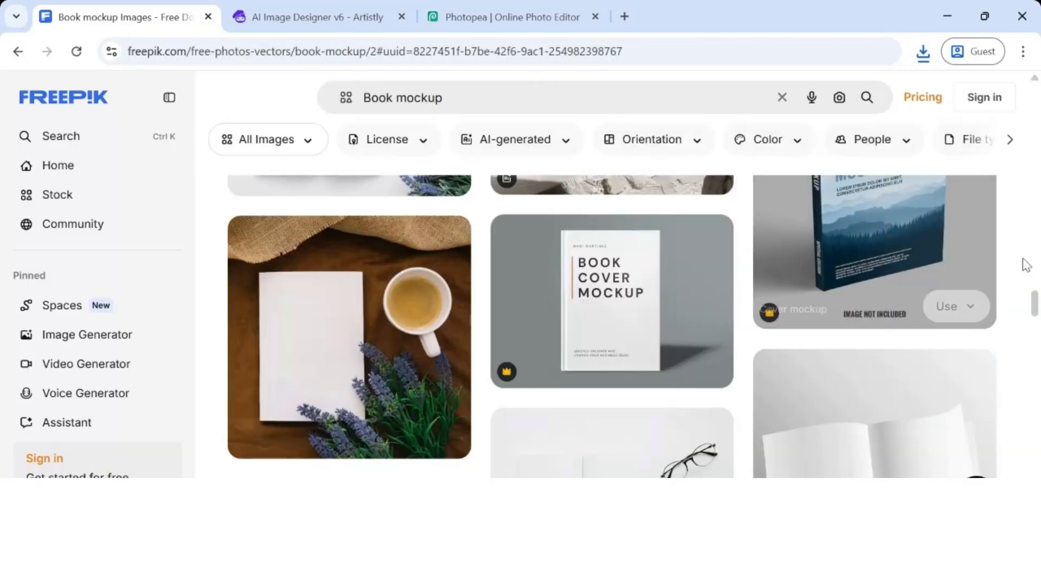
# Step: Filter the book mockup results to the PSD file type
pyautogui.moveTo(1037, 311); pyautogui.dragTo(1038, 351)
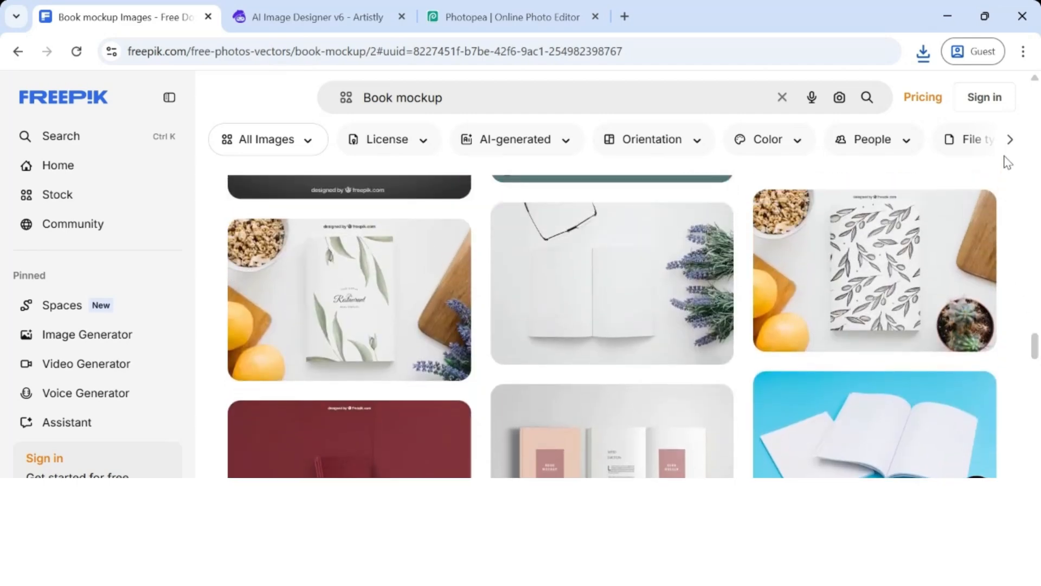
pyautogui.click(1009, 141)
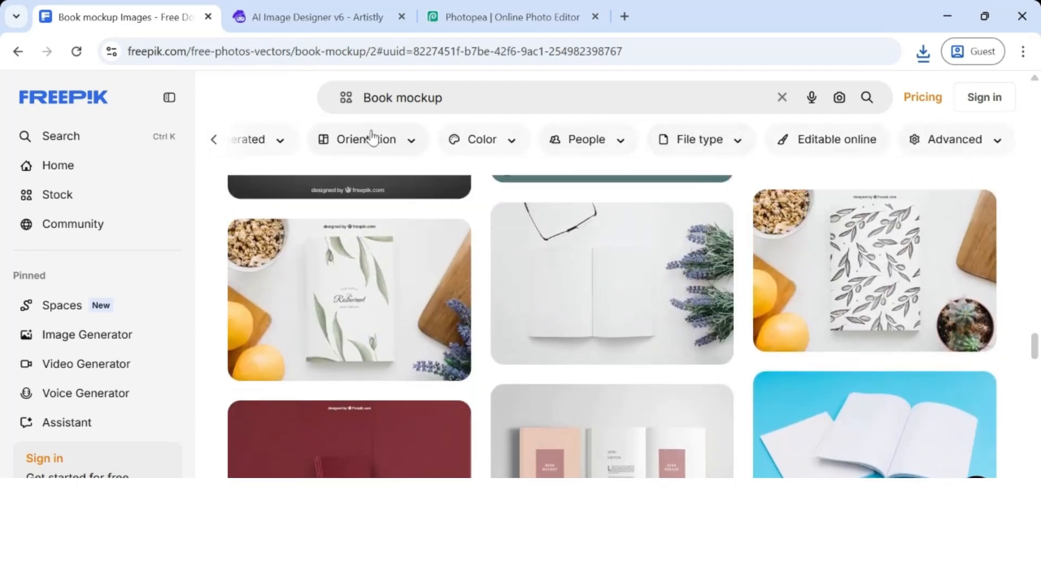
pyautogui.click(737, 142)
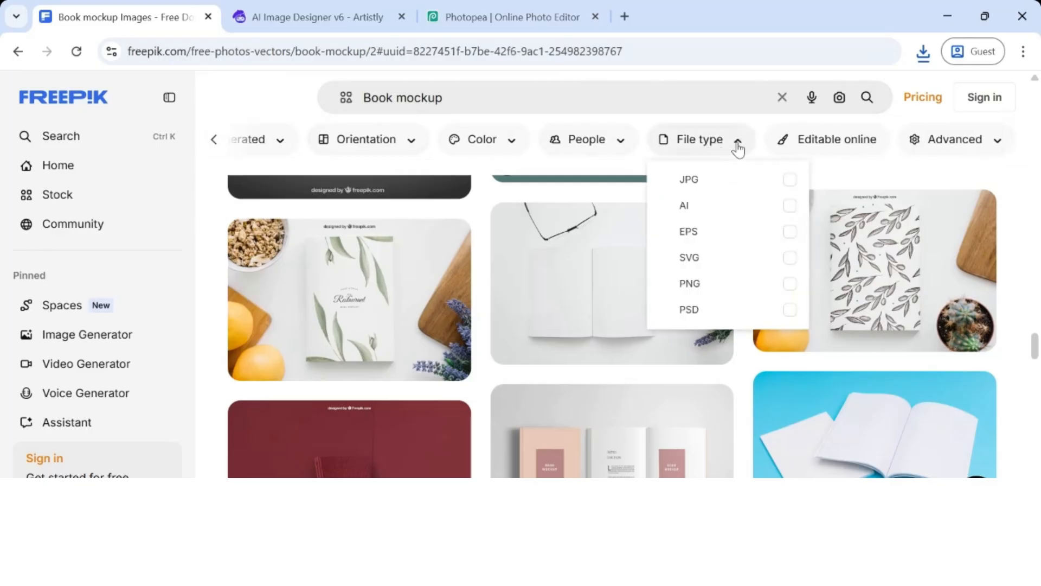
pyautogui.click(789, 312)
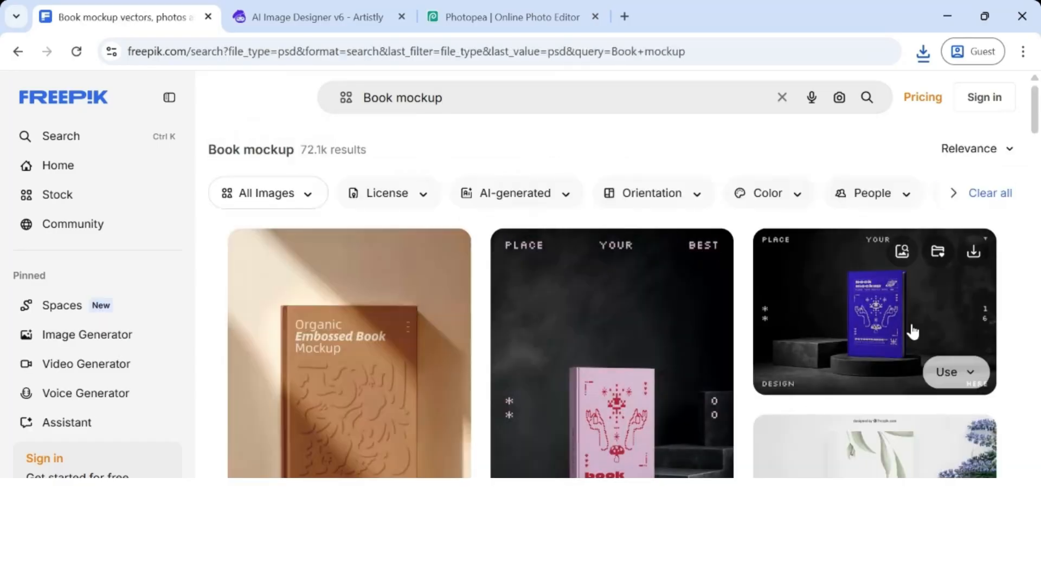
# Step: Browse the PSD book mockups for suitable covers and return to the start of the results
pyautogui.moveTo(1039, 116); pyautogui.dragTo(1039, 355)
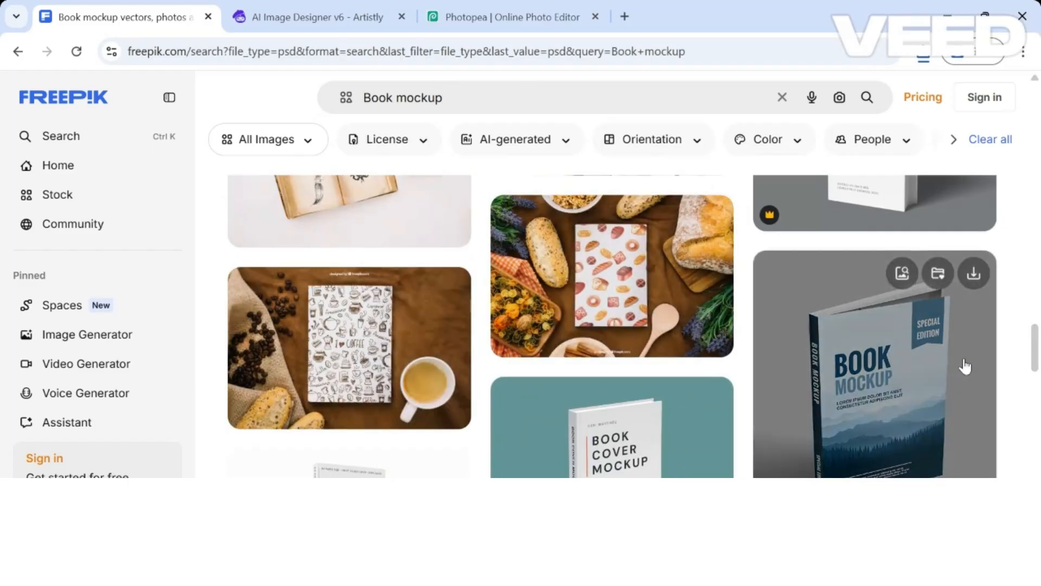
pyautogui.scroll(-15, 1038, 345)
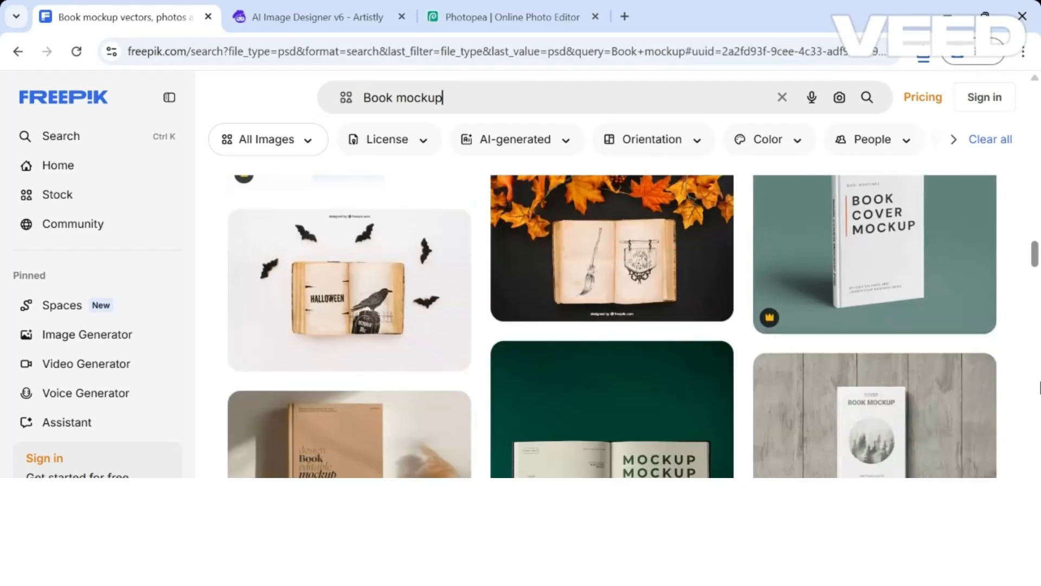
pyautogui.scroll(-6, 1040, 423)
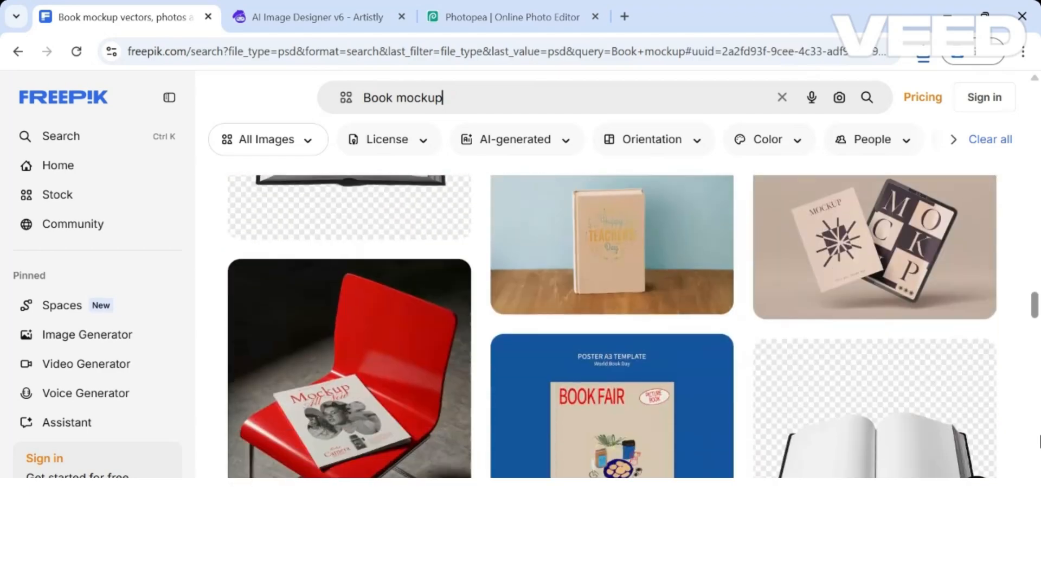
pyautogui.scroll(-7, 1039, 453)
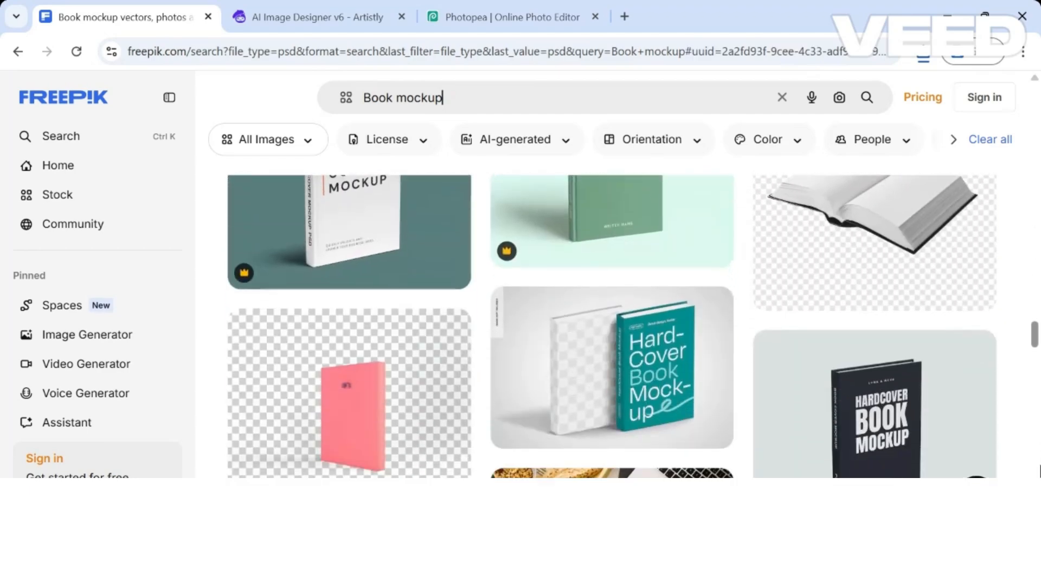
pyautogui.scroll(-3, 611, 325)
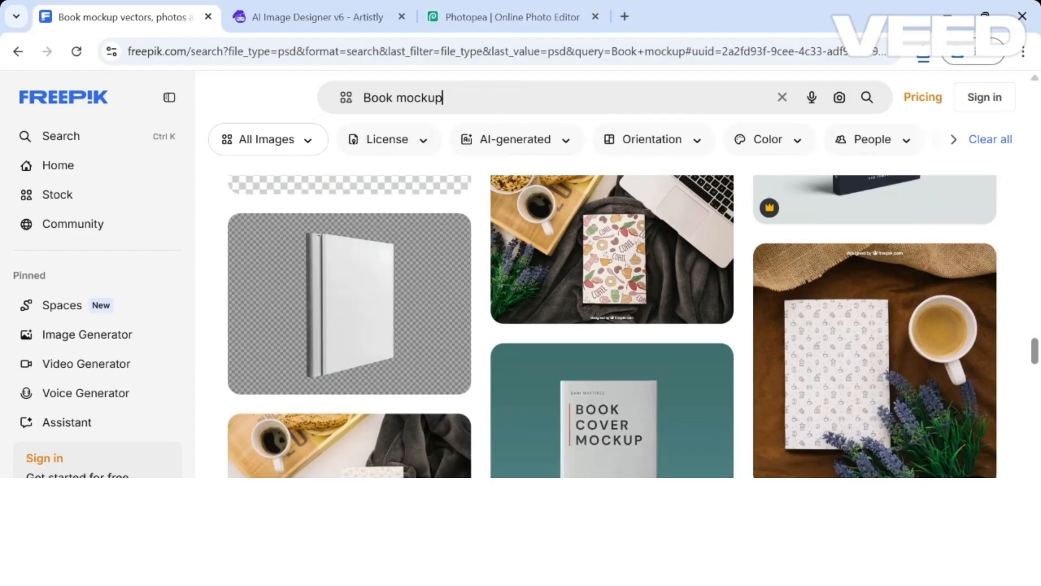
pyautogui.scroll(-5, 612, 325)
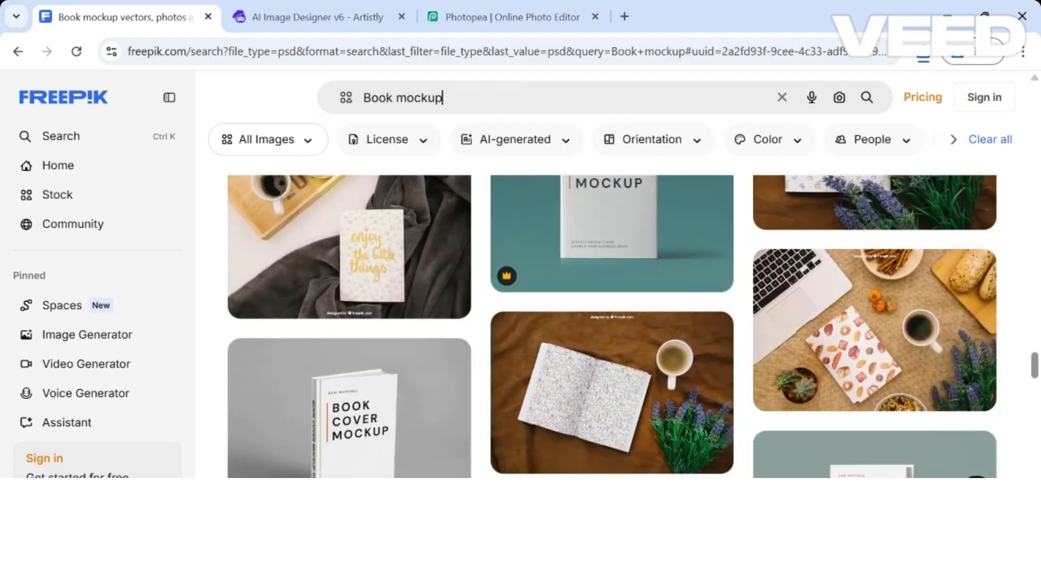
pyautogui.scroll(-6, 612, 325)
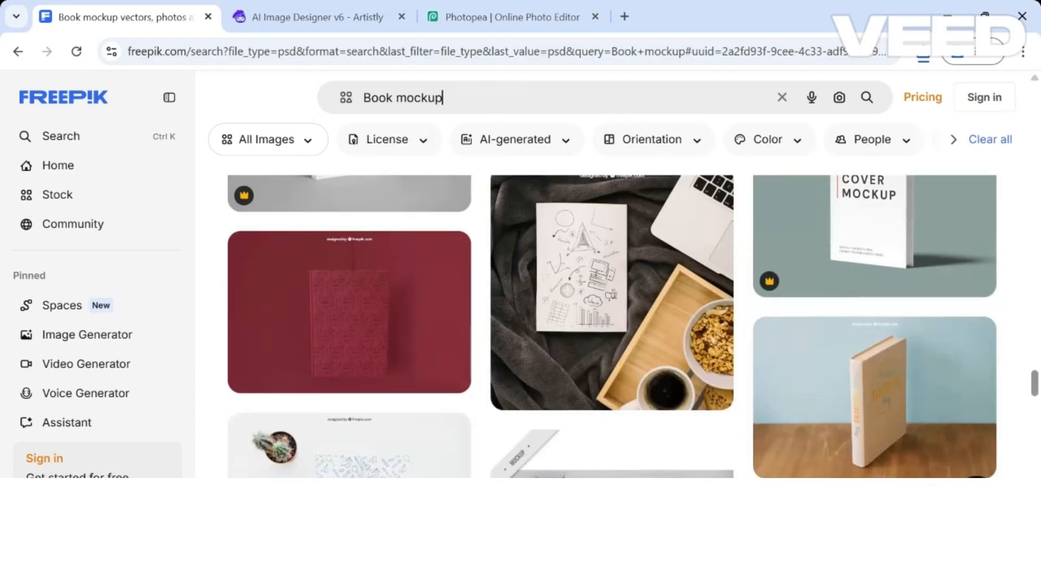
pyautogui.scroll(3, 612, 325)
pyautogui.scroll(-8, 612, 326)
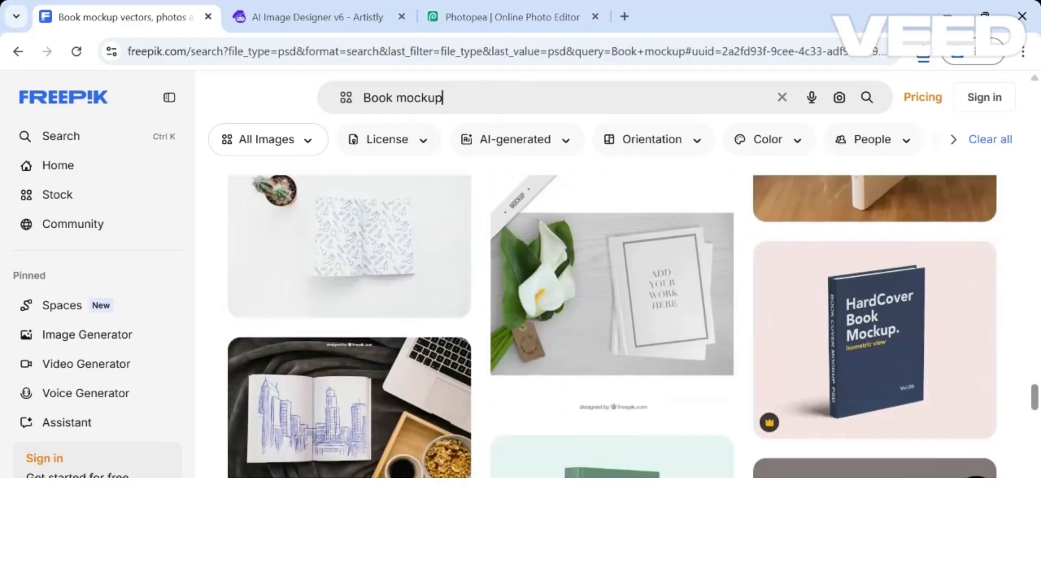
pyautogui.moveTo(1035, 397); pyautogui.dragTo(1039, 219)
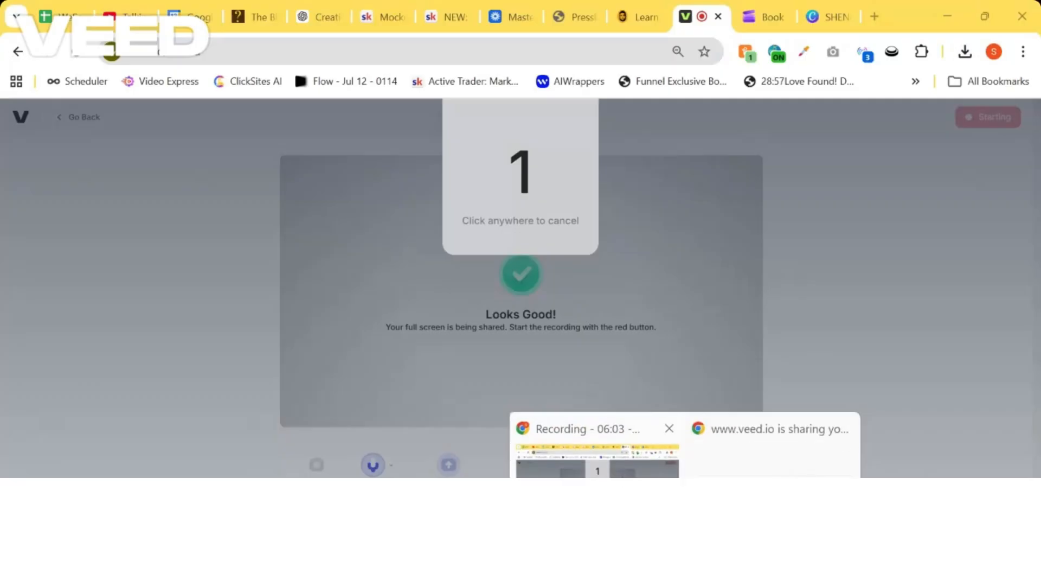
# Step: Switch to Artistly, start a new design with the AI Image Designer and open the v4 Image Designer category
pyautogui.click(596, 461)
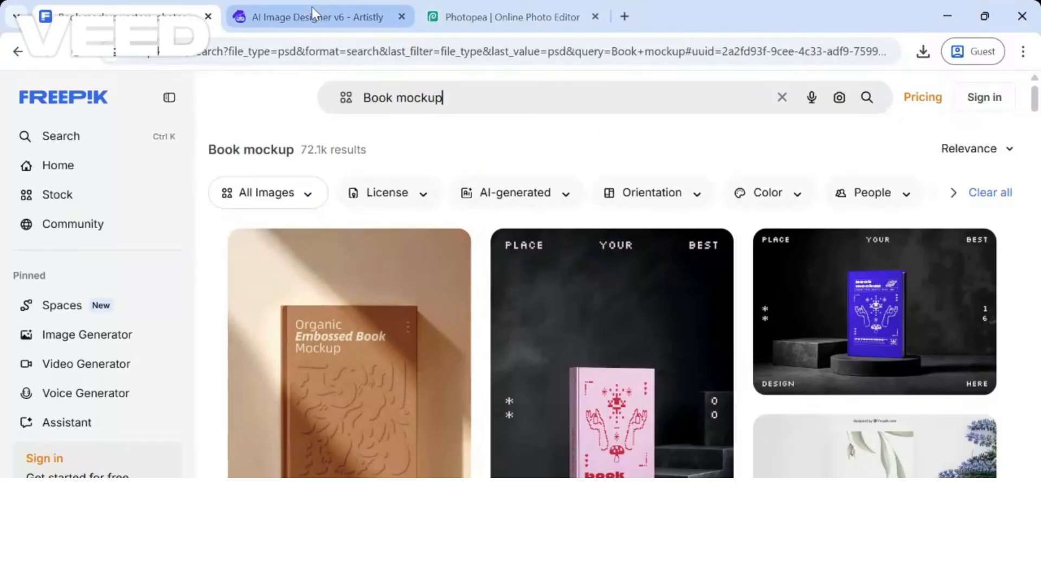
pyautogui.click(311, 15)
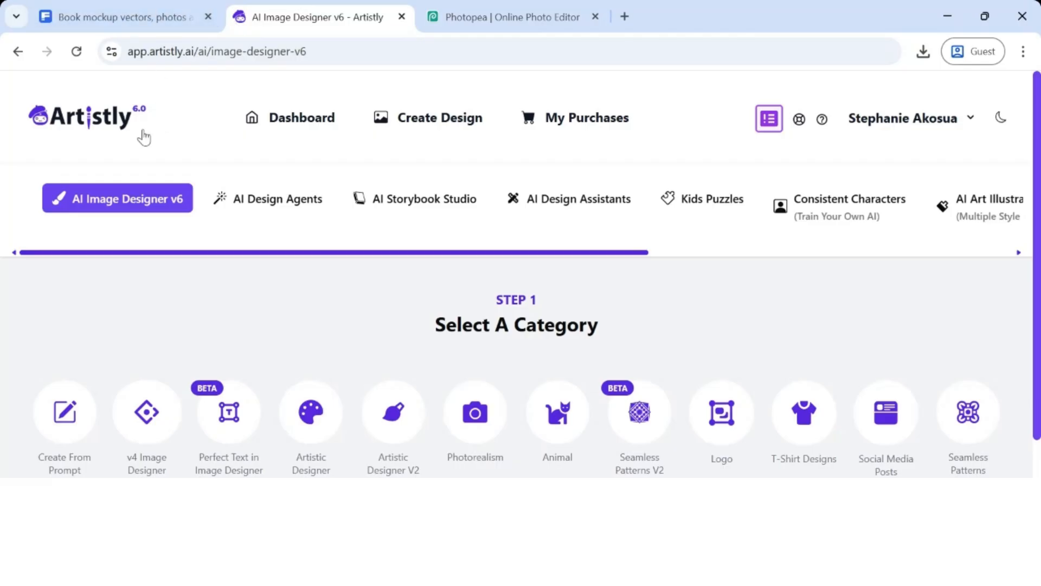
pyautogui.click(106, 123)
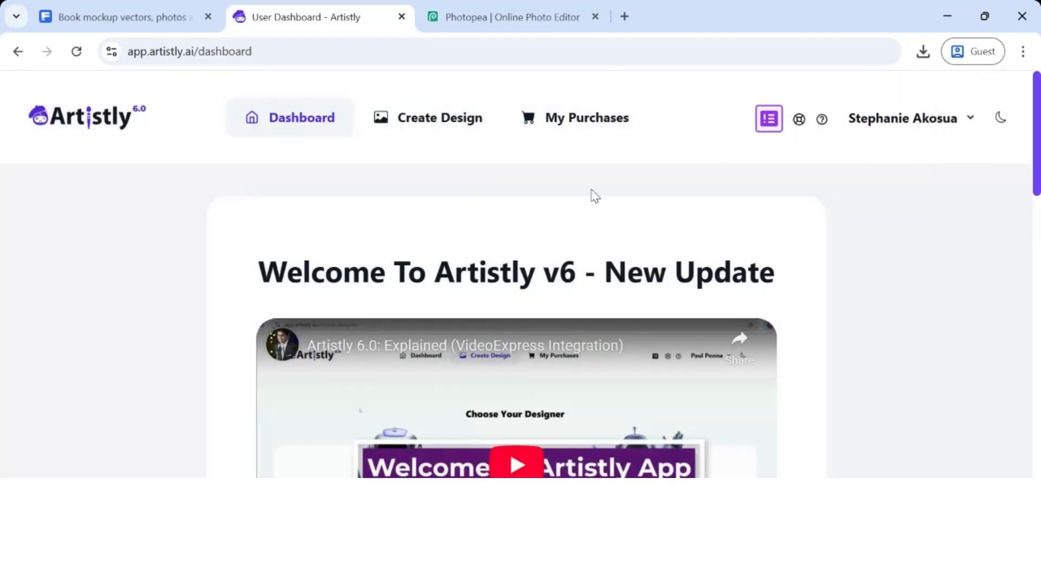
pyautogui.click(434, 120)
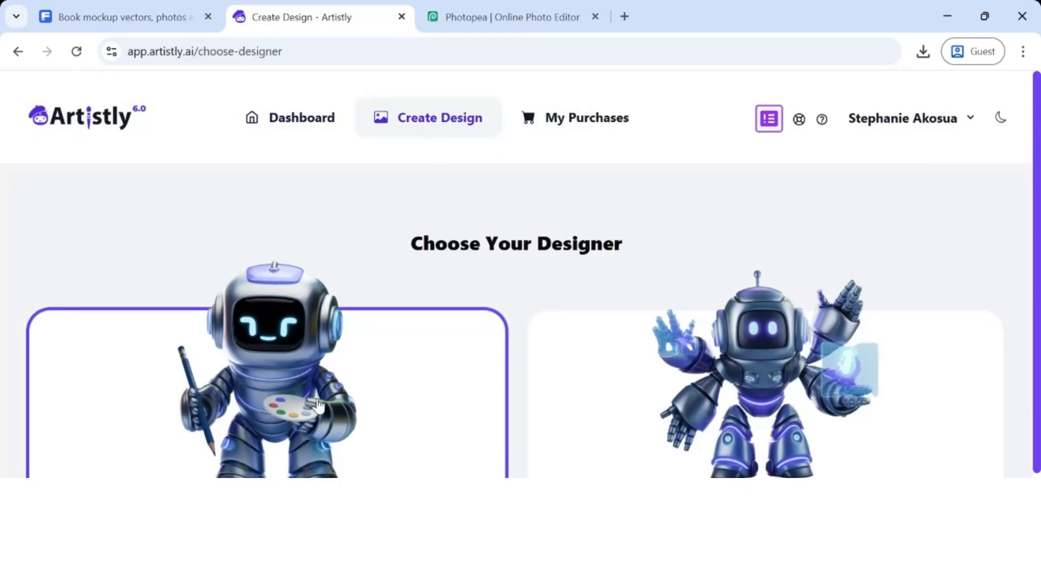
pyautogui.click(317, 404)
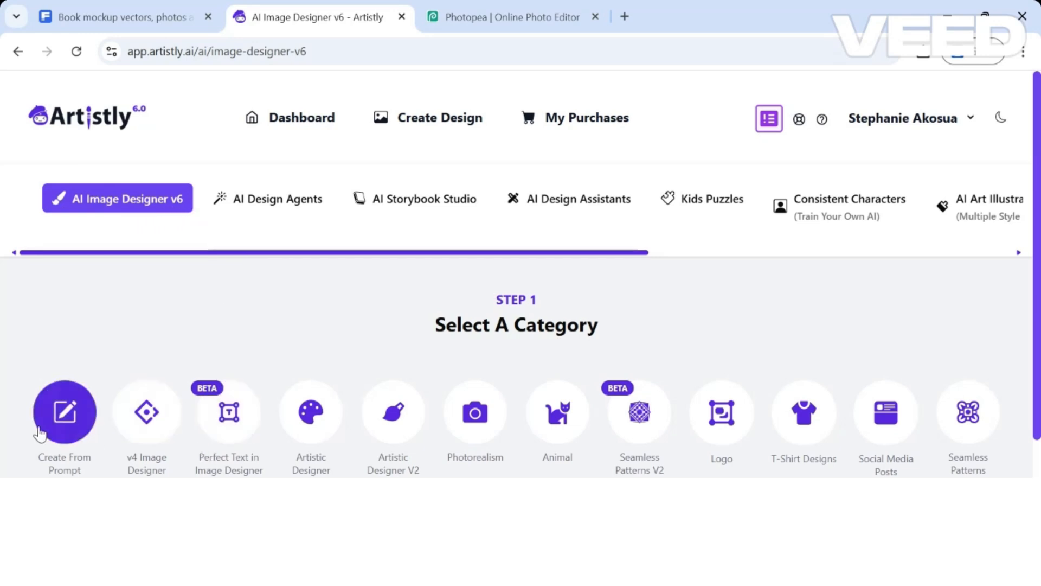
pyautogui.click(152, 418)
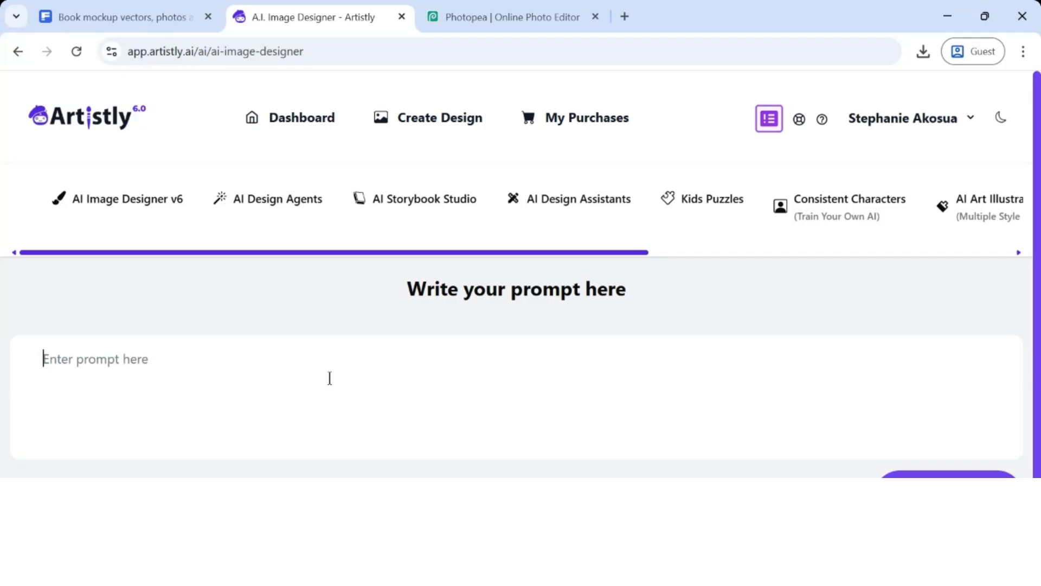
# Step: Enter "a4 paperback book" as the image prompt and insert "white with no text" in front of it
pyautogui.write('a4')
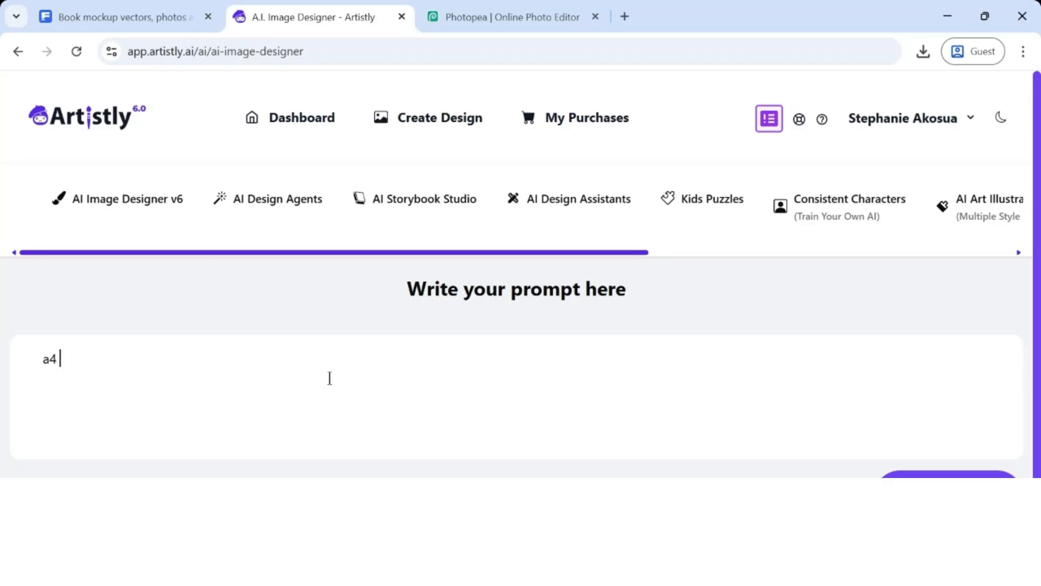
pyautogui.write(' paperback book')
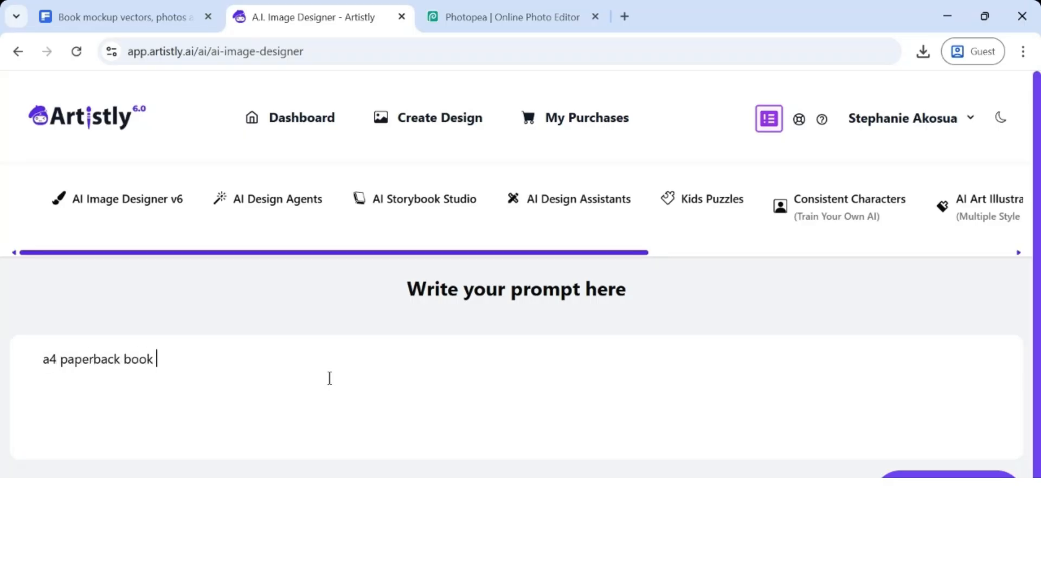
pyautogui.press('Left')
pyautogui.press('Left')
pyautogui.press('Left')
pyautogui.press('Left')
pyautogui.press('Left')
pyautogui.press('Left')
pyautogui.press('Left')
pyautogui.press('Left')
pyautogui.press('Left')
pyautogui.press('Left')
pyautogui.press('Left')
pyautogui.press('Left')
pyautogui.press('Left')
pyautogui.press('Left')
pyautogui.press('Left')
pyautogui.press('Left')
pyautogui.press('Left')
pyautogui.press('Left')
pyautogui.write('w')
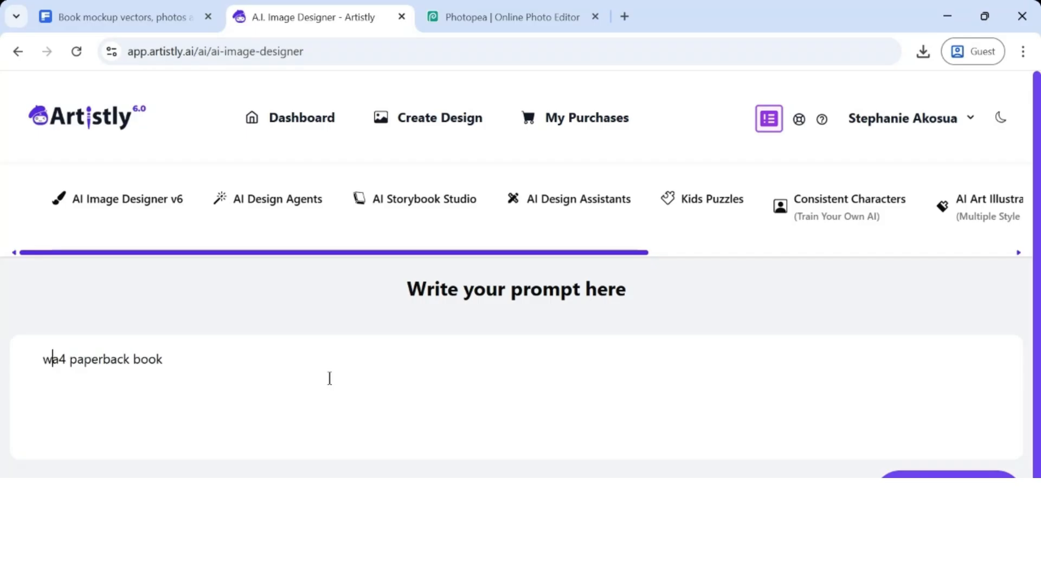
pyautogui.write('hite')
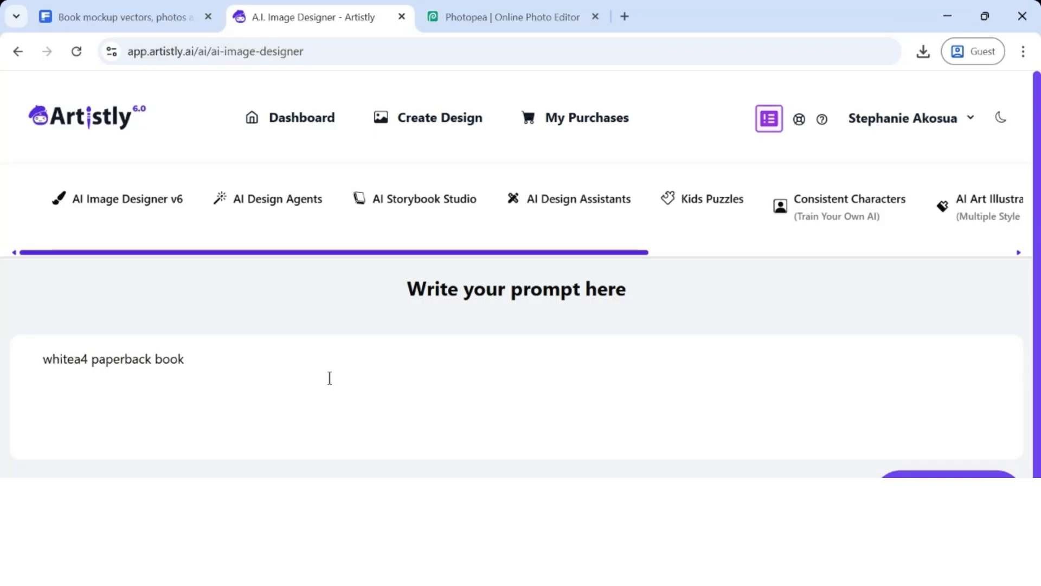
pyautogui.write(' with no tex')
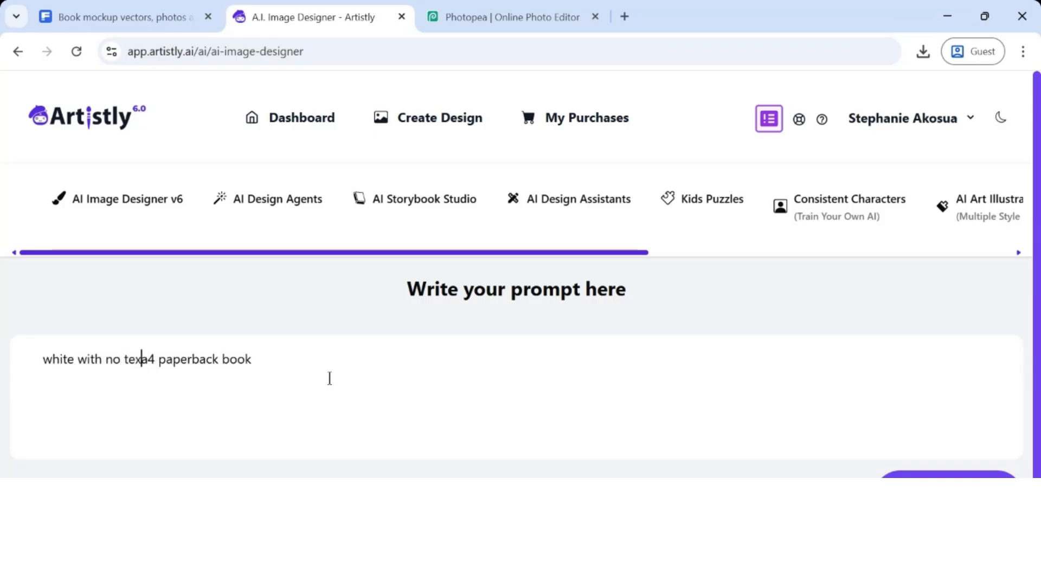
pyautogui.write('t')
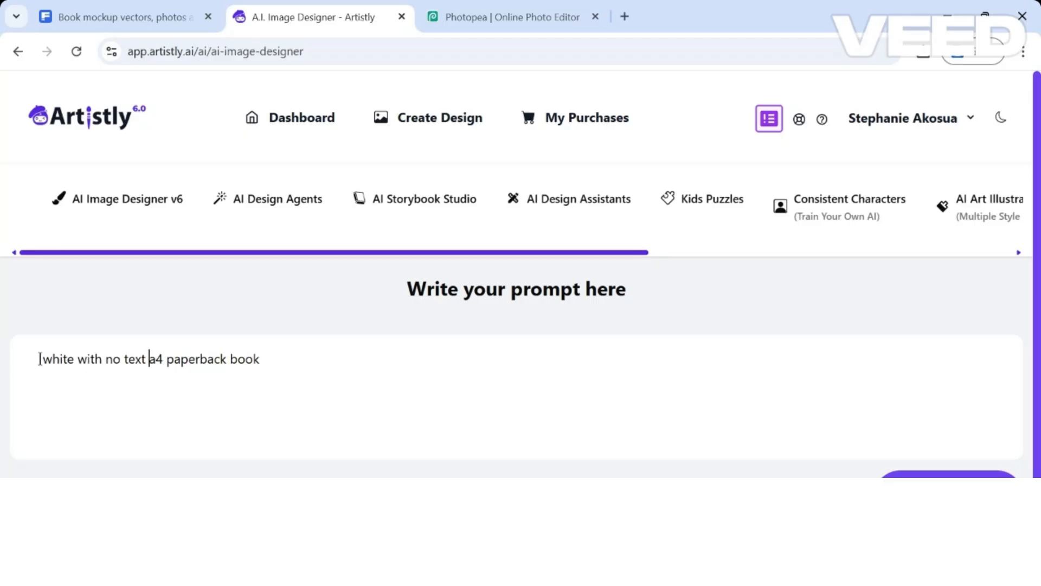
# Step: Insert the word "a" at the very beginning of the prompt, before "white"
pyautogui.moveTo(43, 358); pyautogui.dragTo(281, 344)
pyautogui.click(281, 350)
pyautogui.press('Left')
pyautogui.press('Left')
pyautogui.press('Left')
pyautogui.press('Left')
pyautogui.press('Left')
pyautogui.press('Left')
pyautogui.press('Left')
pyautogui.press('Left')
pyautogui.press('Left')
pyautogui.press('Left')
pyautogui.press('Left')
pyautogui.press('Left')
pyautogui.press('Left')
pyautogui.press('Left')
pyautogui.press('Left')
pyautogui.press('Left')
pyautogui.press('Left')
pyautogui.press('Left')
pyautogui.press('Left')
pyautogui.press('Left')
pyautogui.press('Left')
pyautogui.press('Left')
pyautogui.press('Left')
pyautogui.press('Left')
pyautogui.press('Left')
pyautogui.press('Left')
pyautogui.press('Left')
pyautogui.press('Left')
pyautogui.press('Left')
pyautogui.press('Left')
pyautogui.press('Left')
pyautogui.press('Left')
pyautogui.write('a ')
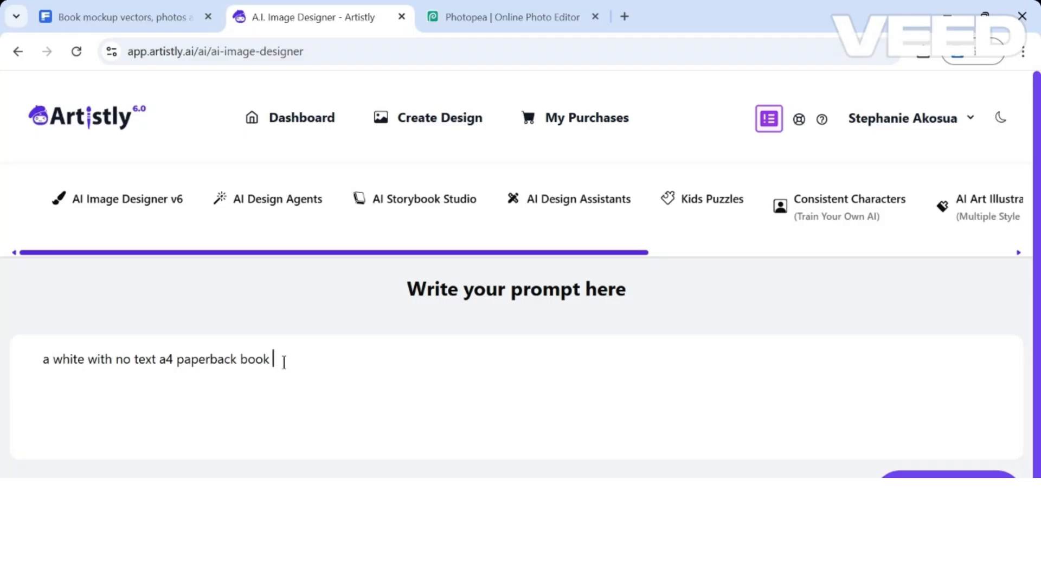
# Step: Continue the prompt with ", 74 pages, it should be closed and only the front cover of the paperback book should be visible."
pyautogui.write(', 74 pages, ')
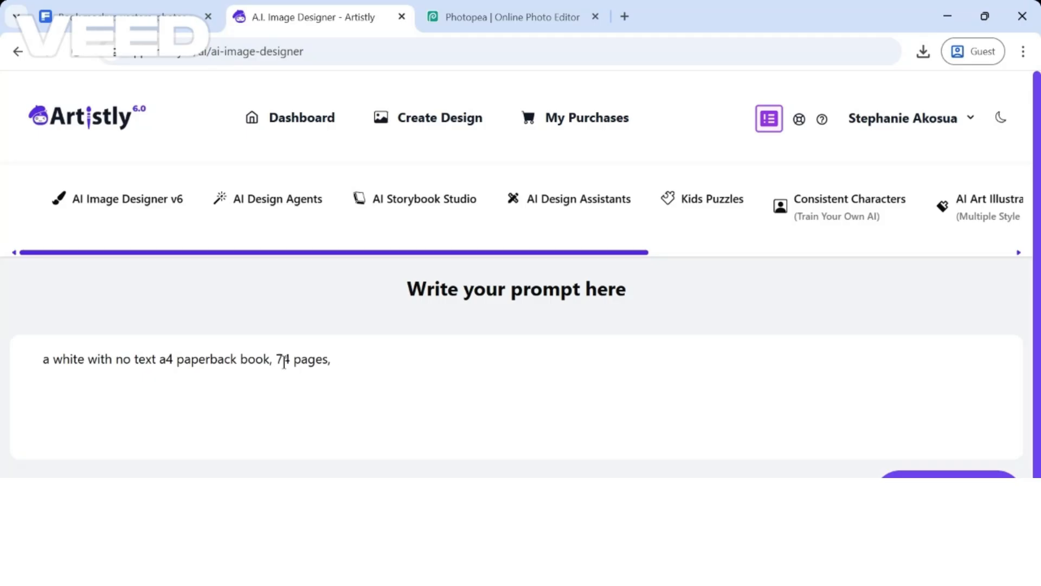
pyautogui.write('it should be cl')
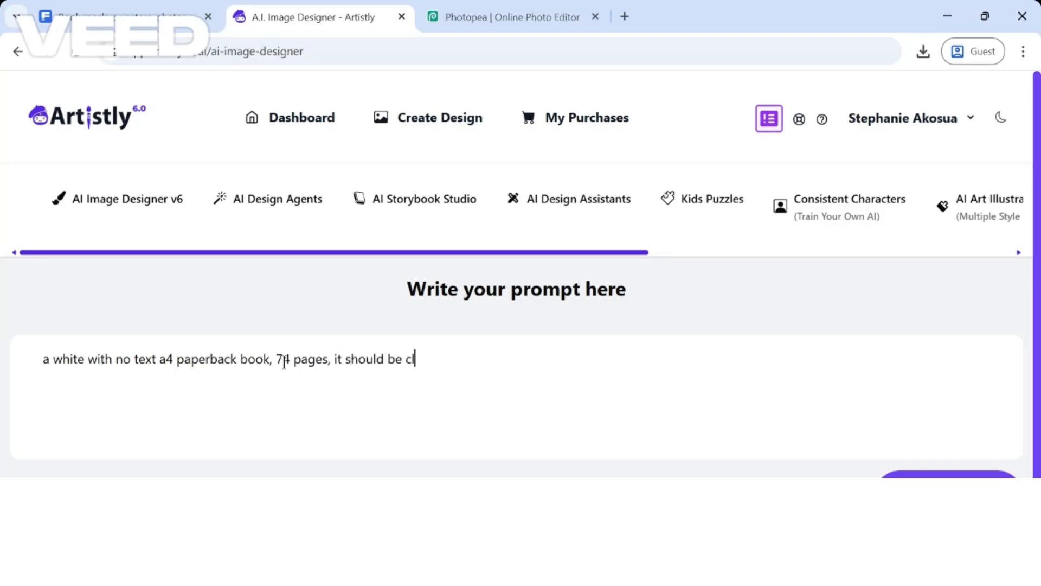
pyautogui.write('osed and only the fro')
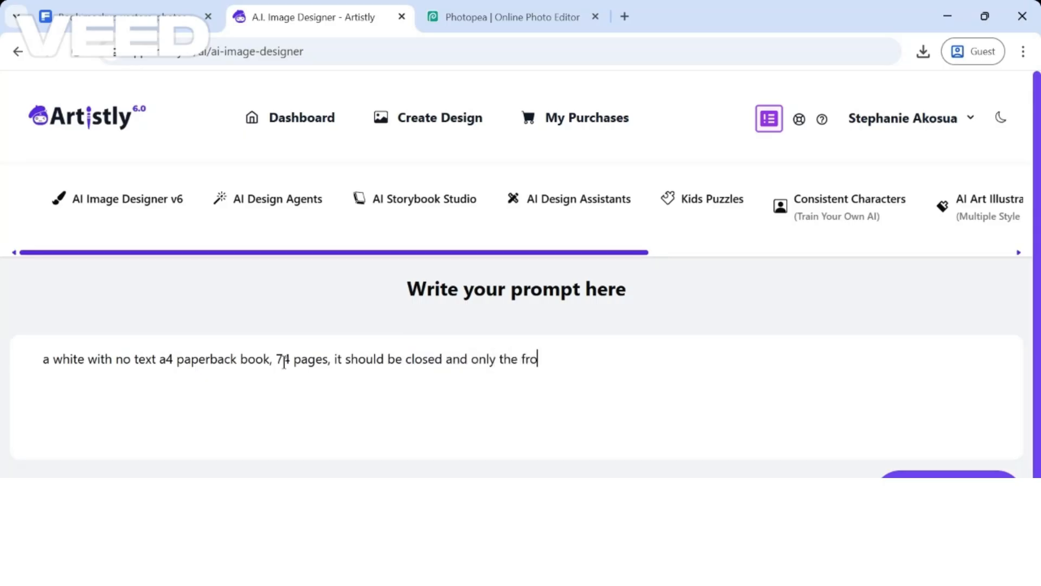
pyautogui.write('nt cover of the ')
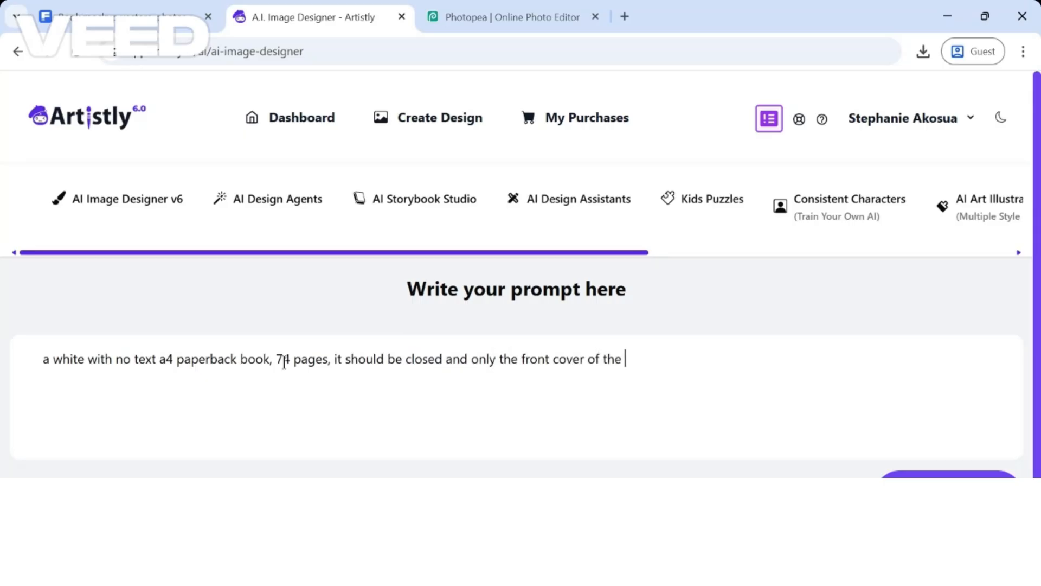
pyautogui.write('paperback book')
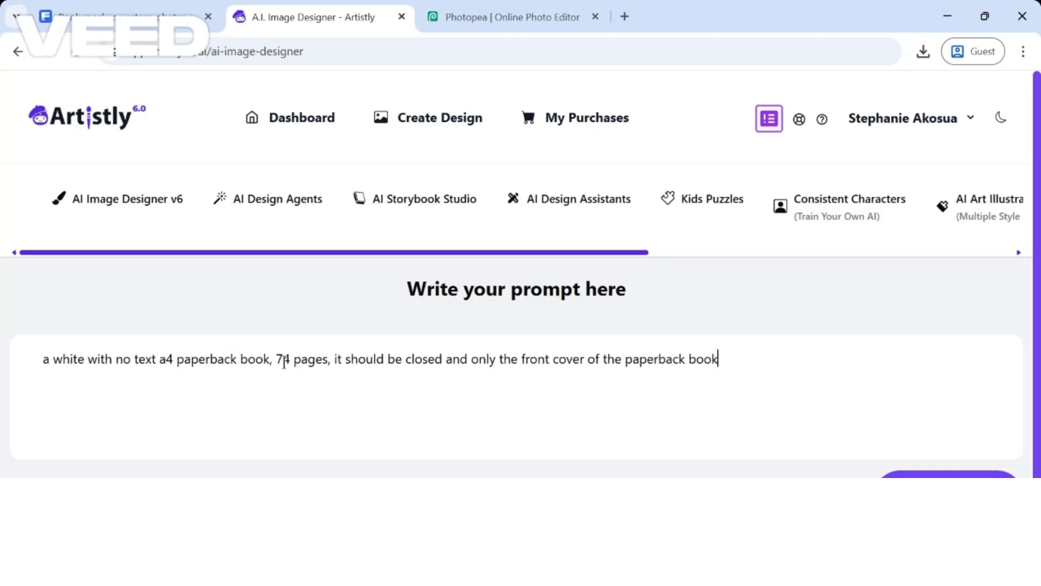
pyautogui.write(' should be visible.')
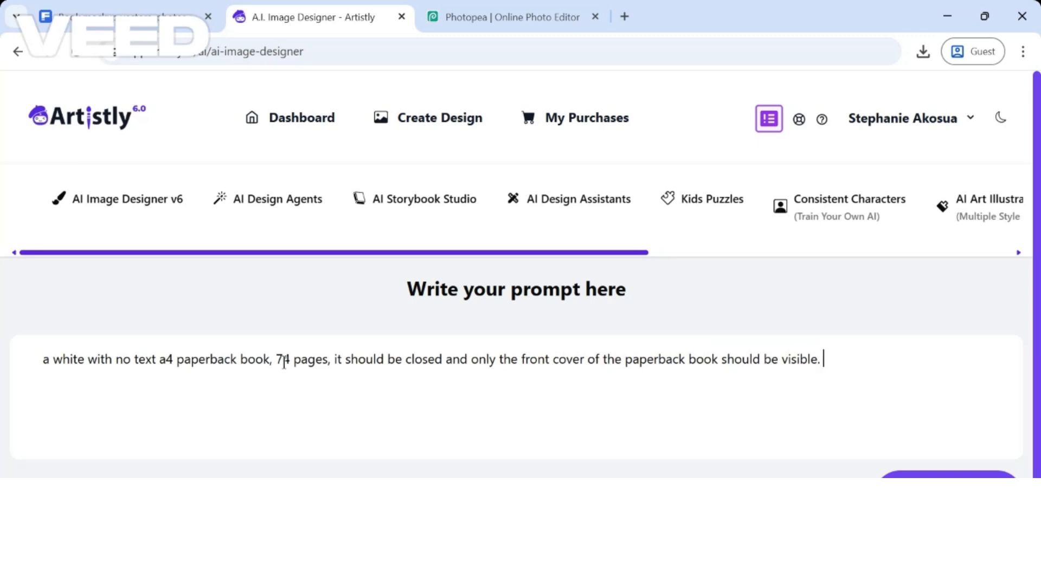
# Step: Start a second sentence in the prompt reading "The white with no text a4 paperback book"
pyautogui.write(' A')
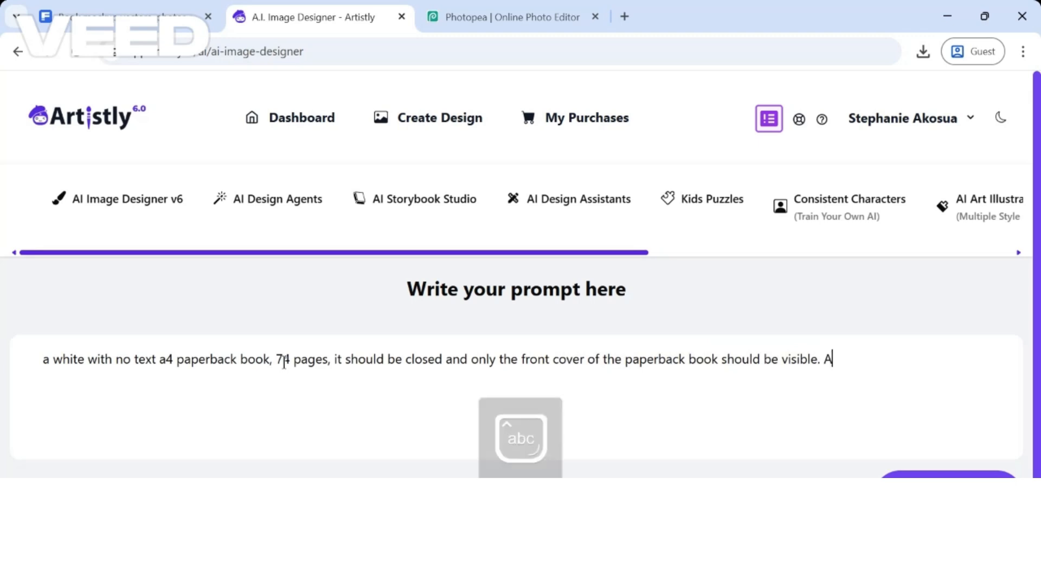
pyautogui.press('BackSpace')
pyautogui.write('The paperback book')
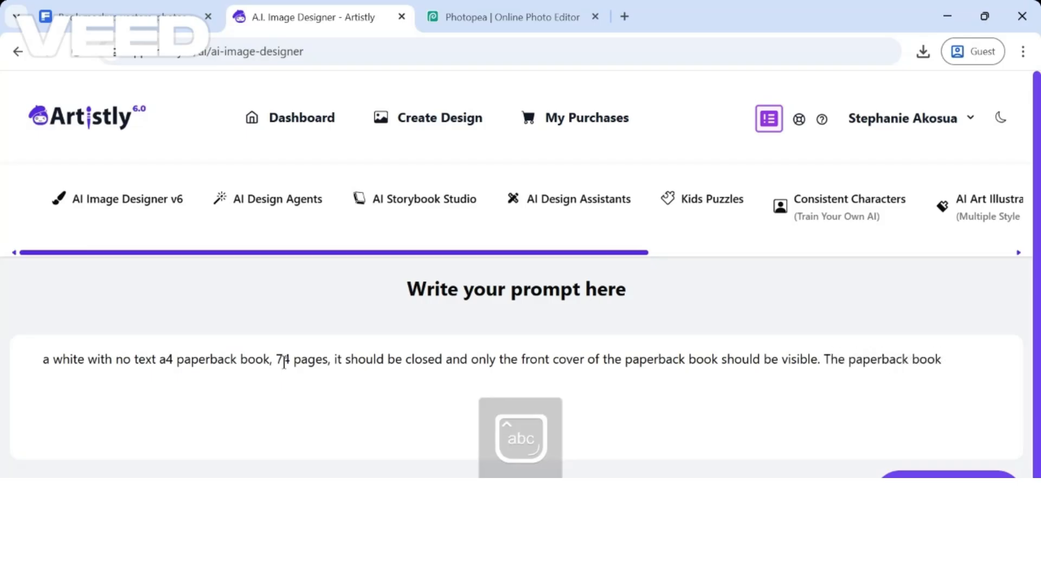
pyautogui.hotkey('ctrl', 'Left')
pyautogui.hotkey('ctrl', 'Left')
pyautogui.press('Left')
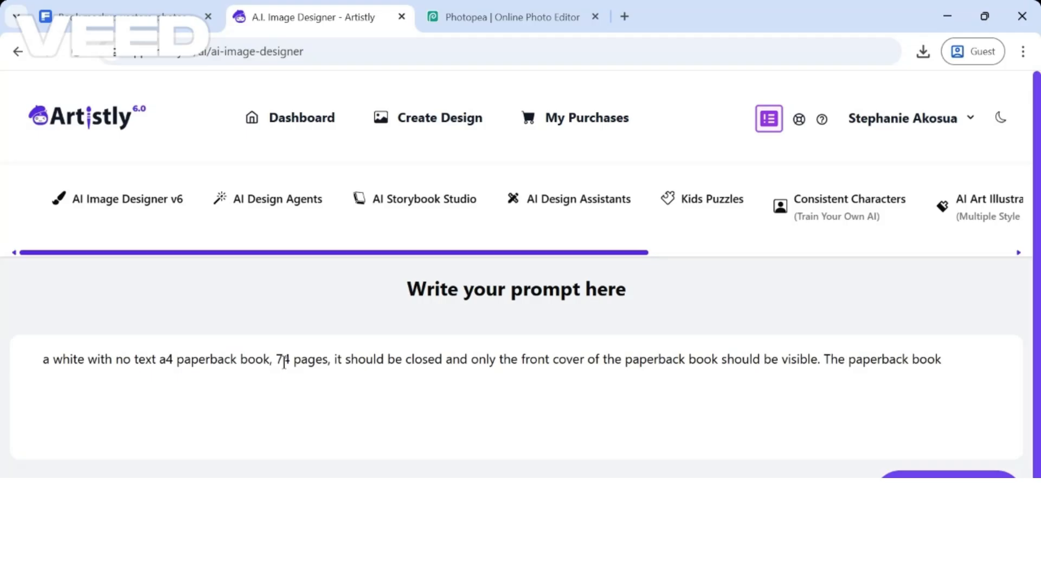
pyautogui.write('white')
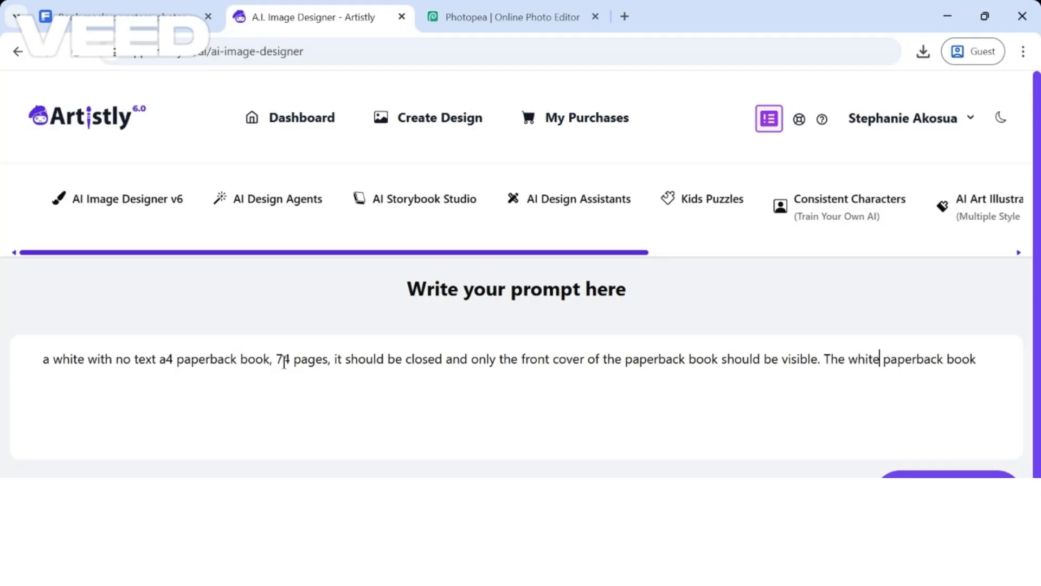
pyautogui.write(' with no te')
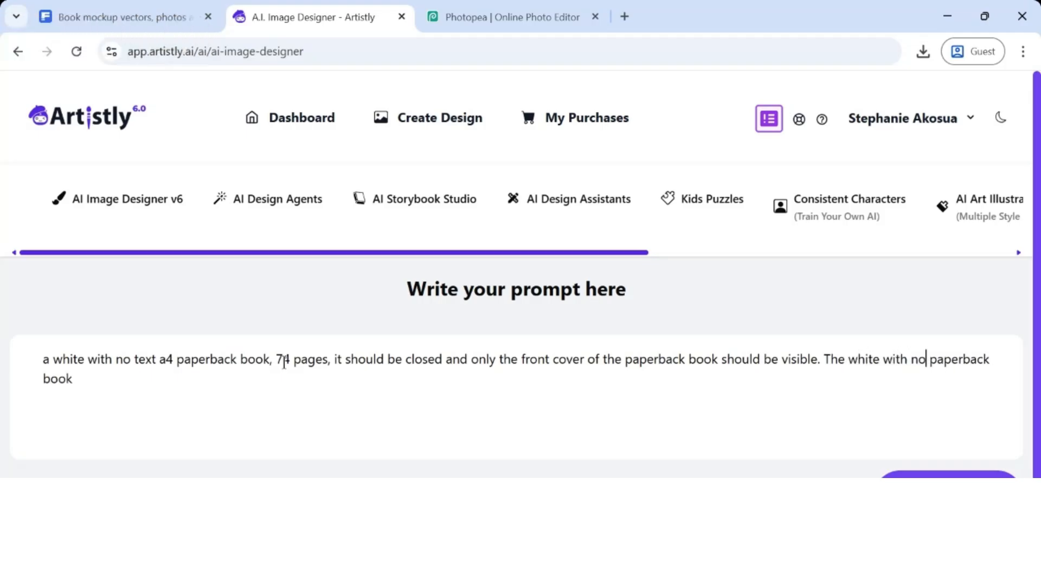
pyautogui.write('xt a4 paperb')
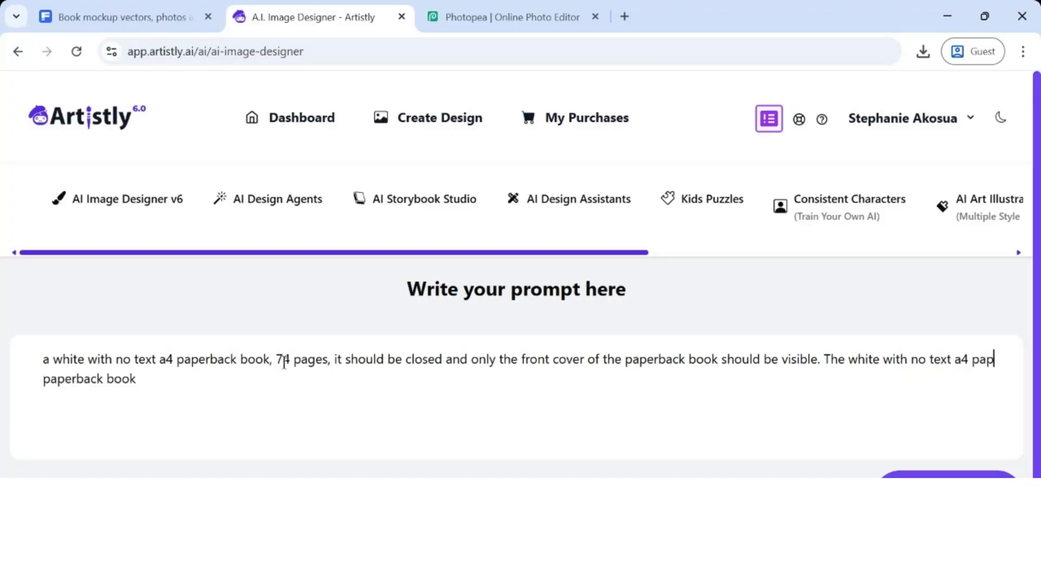
pyautogui.press('BackSpace')
pyautogui.press('BackSpace')
pyautogui.press('BackSpace')
pyautogui.press('BackSpace')
pyautogui.press('BackSpace')
pyautogui.press('BackSpace')
pyautogui.press('BackSpace')
pyautogui.press('BackSpace')
# Step: Complete the prompt's second sentence with "is closed and is on top of a children table."
pyautogui.write('is closed')
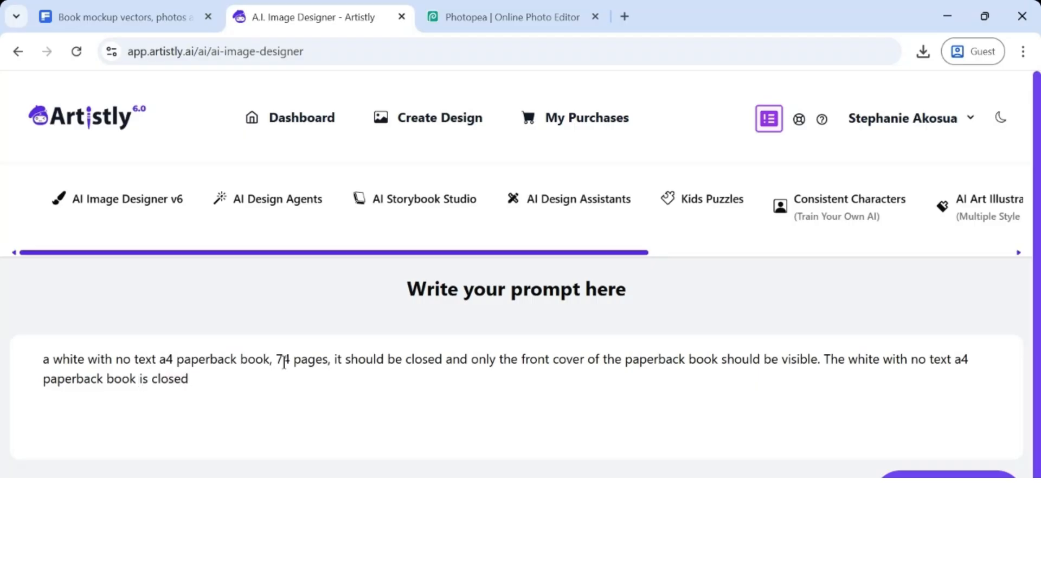
pyautogui.write(' and is on top of')
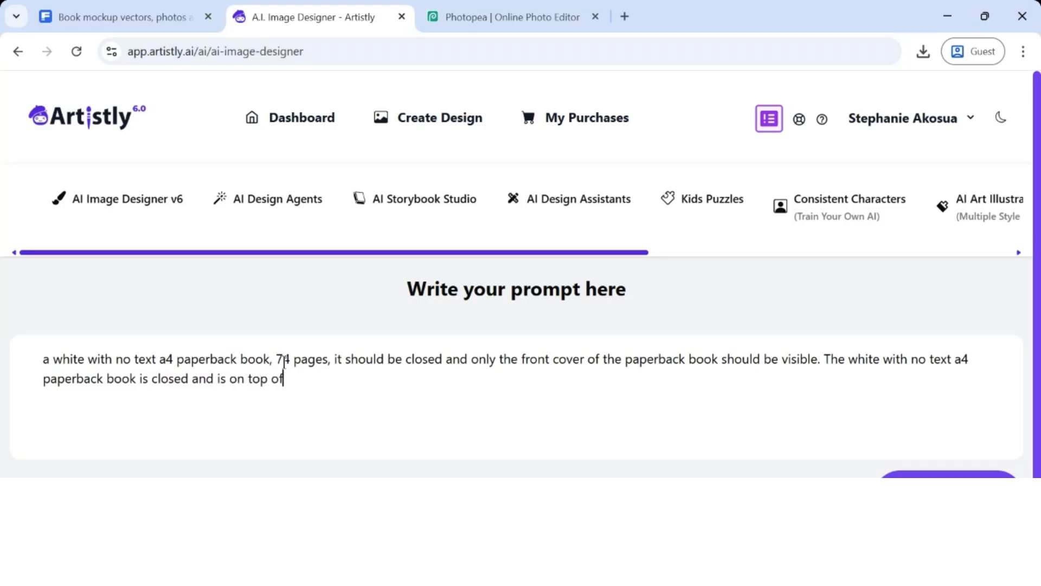
pyautogui.write(' a children table. O')
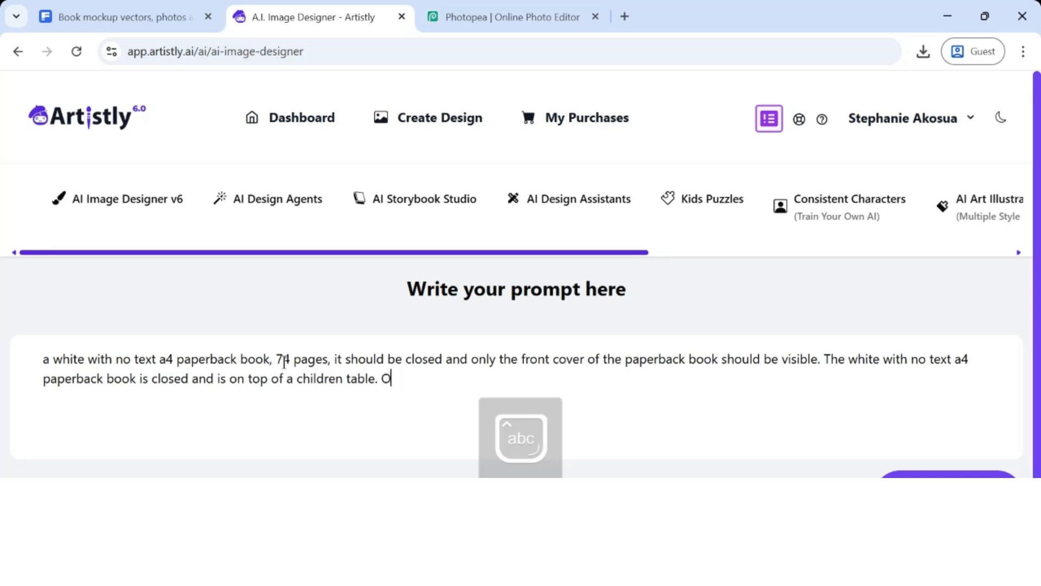
# Step: Add the table items to the prompt: "On the table is a kente clothe, a black african map item and colouring pencils"
pyautogui.write('n the table is a kente c')
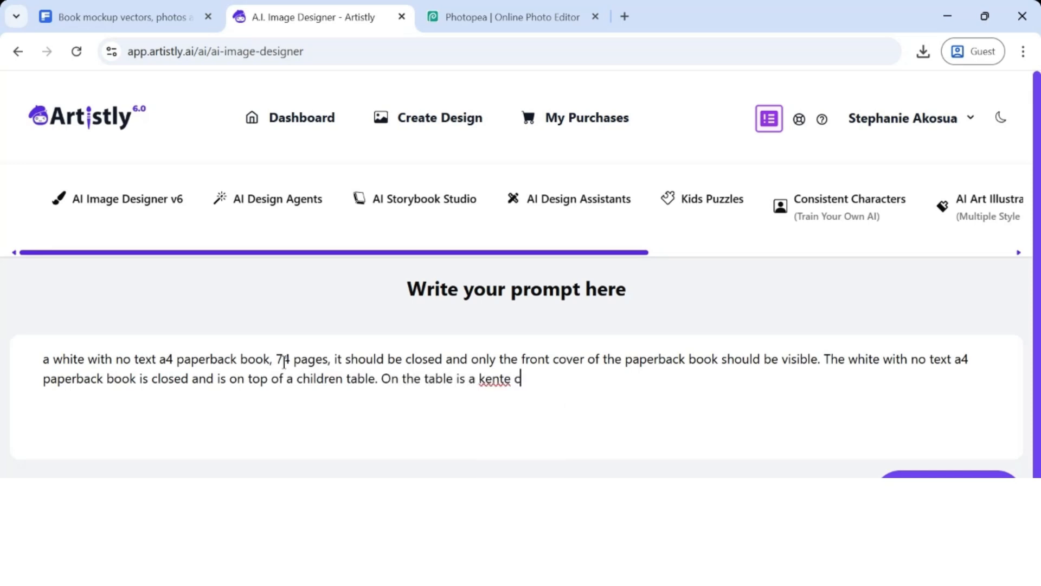
pyautogui.write('lothe,')
pyautogui.write('a black african map toy')
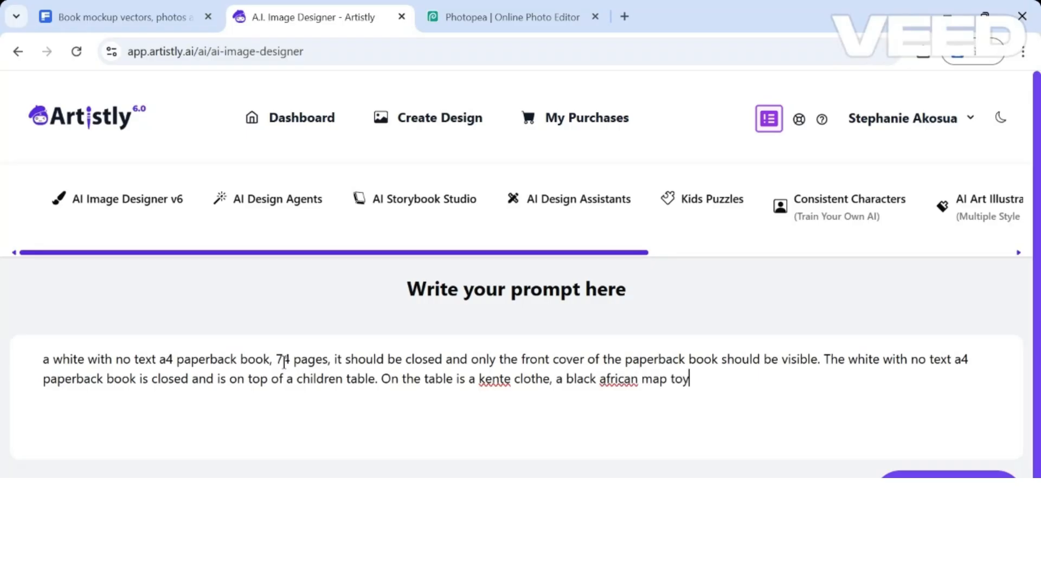
pyautogui.press('BackSpace')
pyautogui.press('BackSpace')
pyautogui.press('BackSpace')
pyautogui.write('it')
pyautogui.press('BackSpace')
pyautogui.press('BackSpace')
pyautogui.write('em and colouring pencils.')
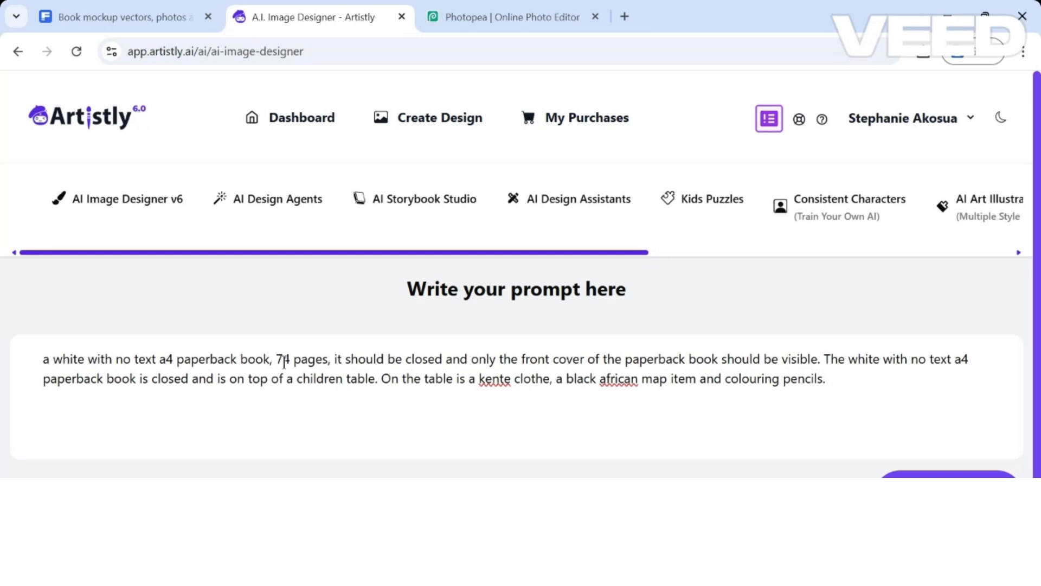
# Step: Extend the table items sentence with "which surround the no text a4 paperback book."
pyautogui.write('which surround the no')
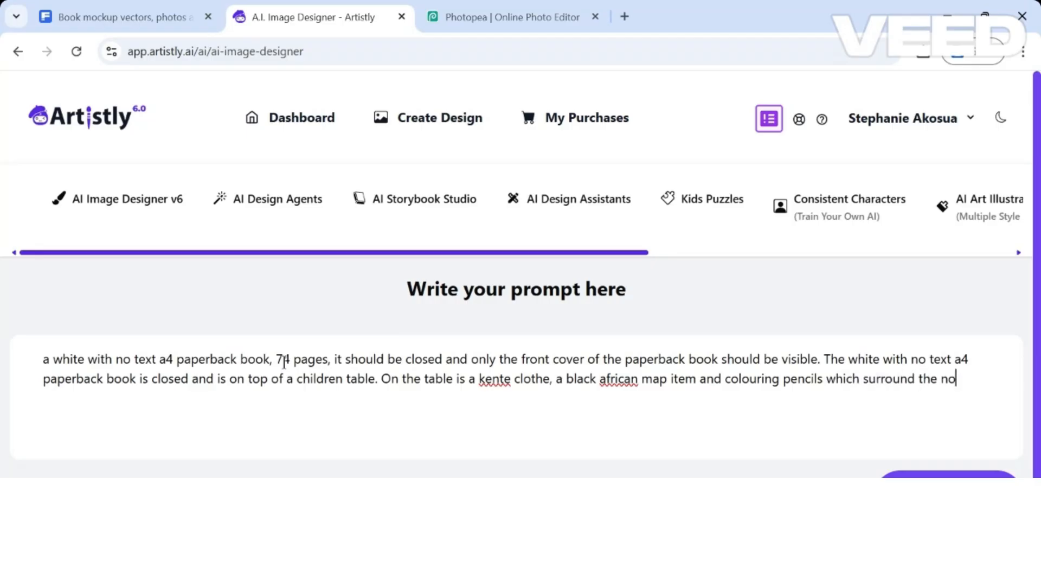
pyautogui.write(' text a4 paperbck b')
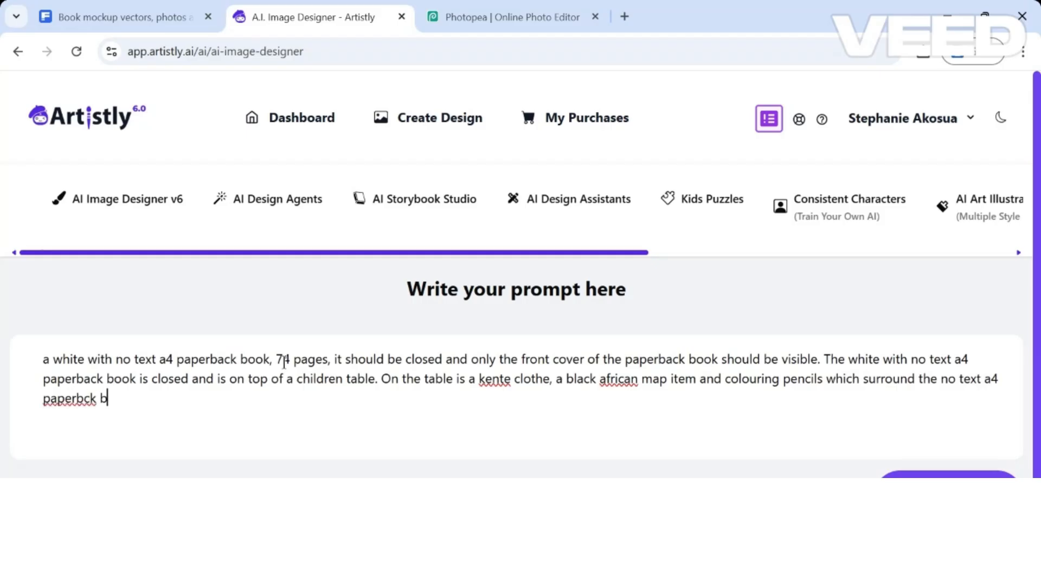
pyautogui.press('BackSpace')
pyautogui.press('BackSpace')
pyautogui.press('BackSpace')
pyautogui.press('BackSpace')
pyautogui.write('ack book.')
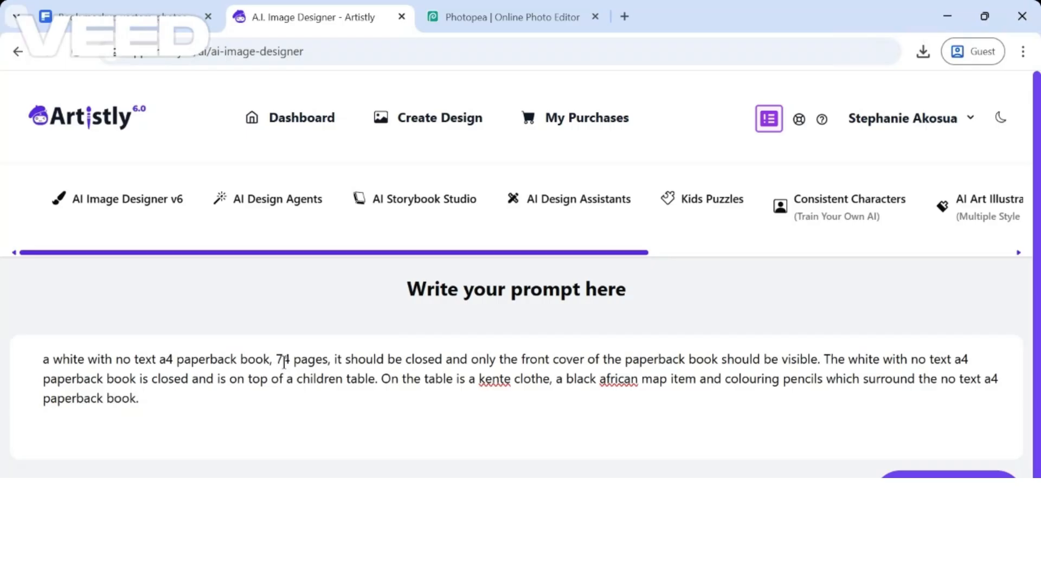
# Step: Finish the prompt with the sentence "The background is a minimalist african sitting room."
pyautogui.write(' The back')
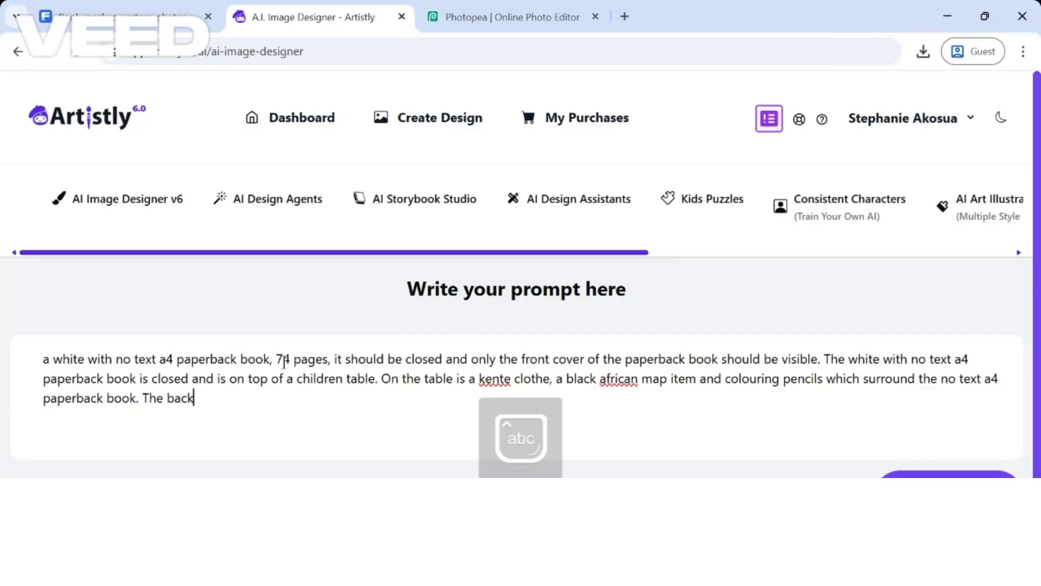
pyautogui.write('ground is a mi')
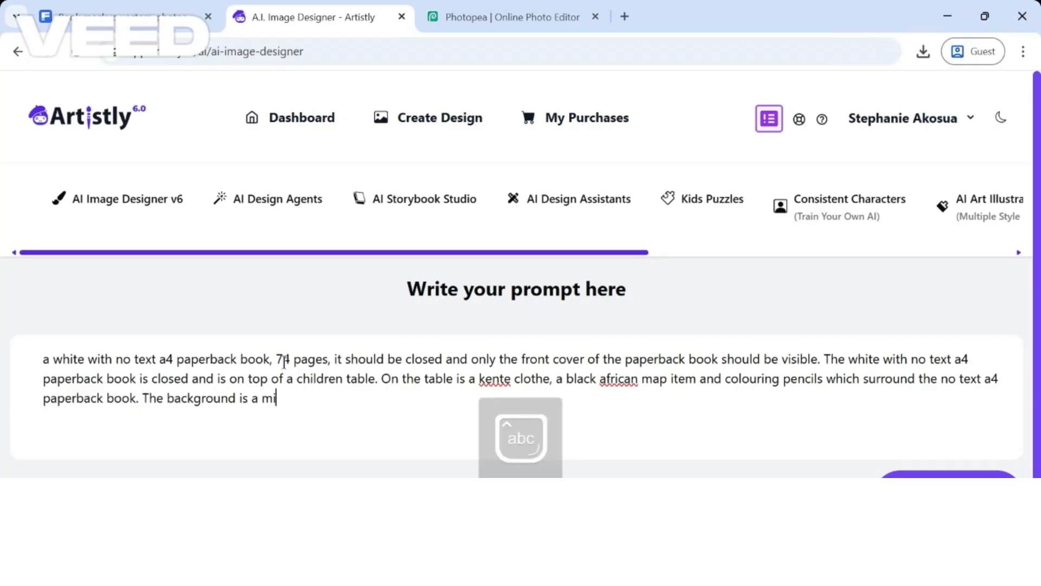
pyautogui.write('nimalist afric')
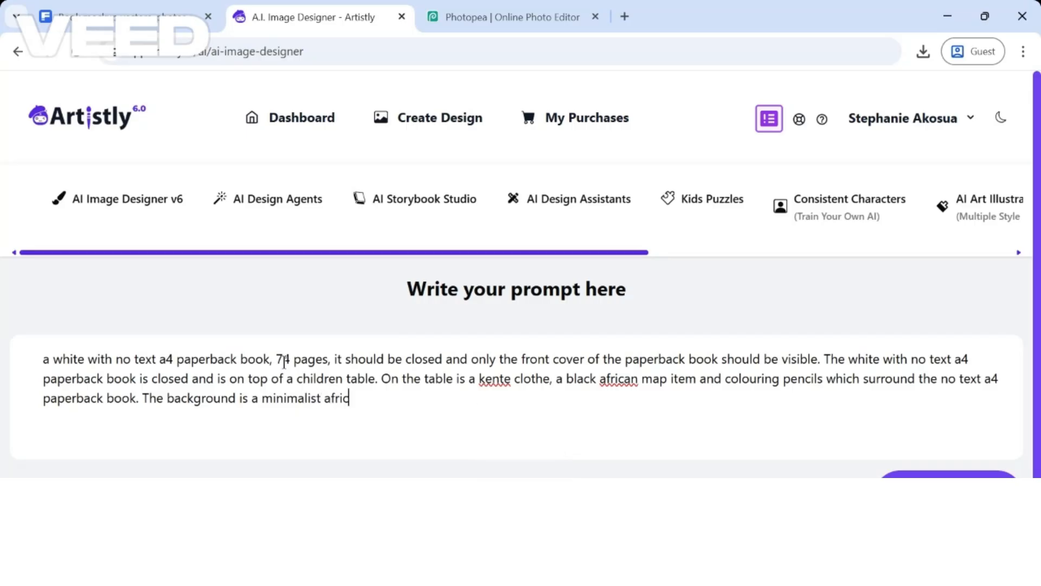
pyautogui.write('an ititting room.')
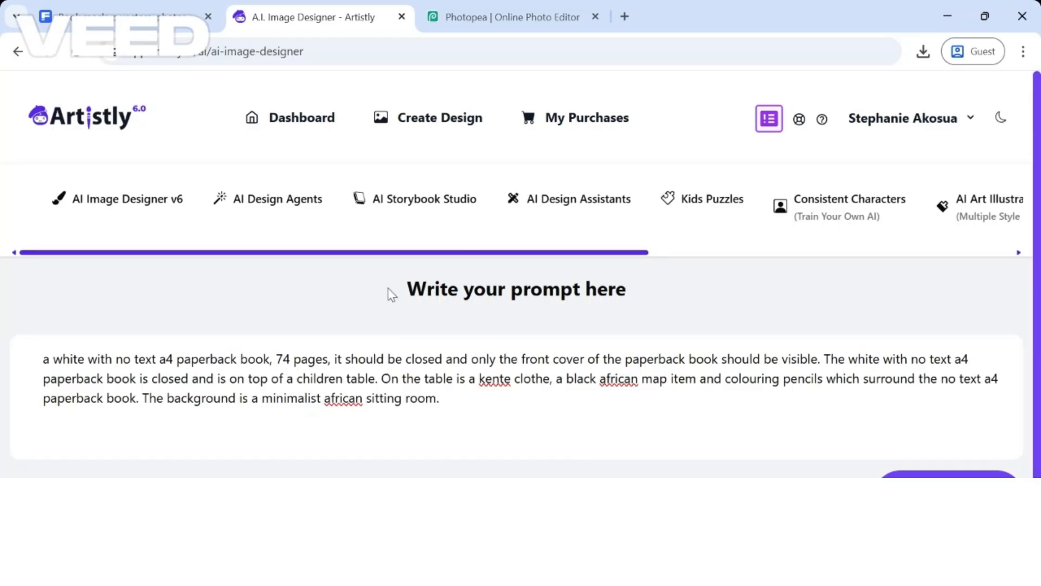
# Step: Open the design's customization settings and review the aspect ratios, keeping 1:1 (1024 X 1024) px
pyautogui.scroll(-1, 521, 271)
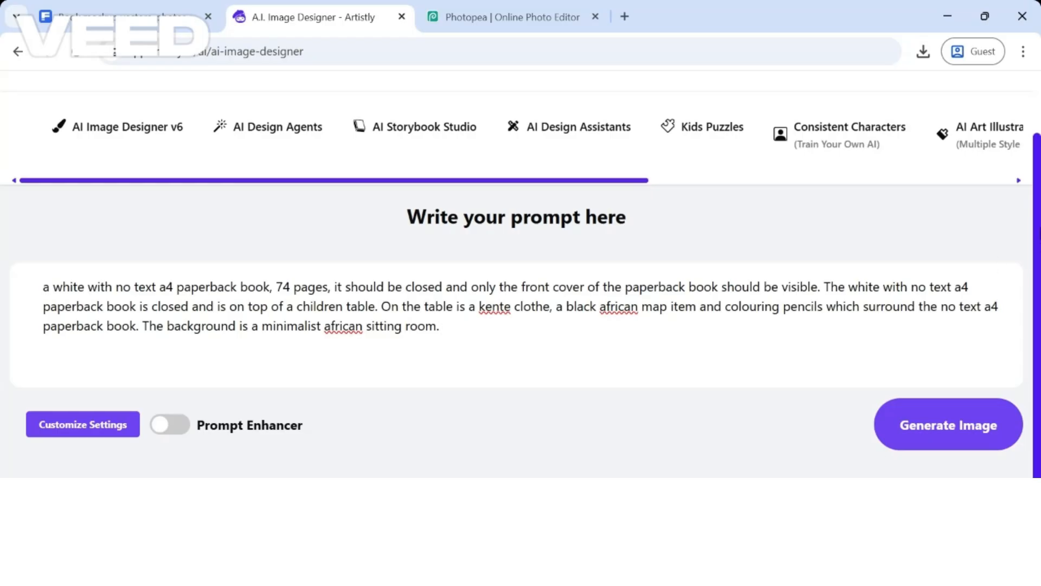
pyautogui.moveTo(1037, 316); pyautogui.dragTo(1037, 319)
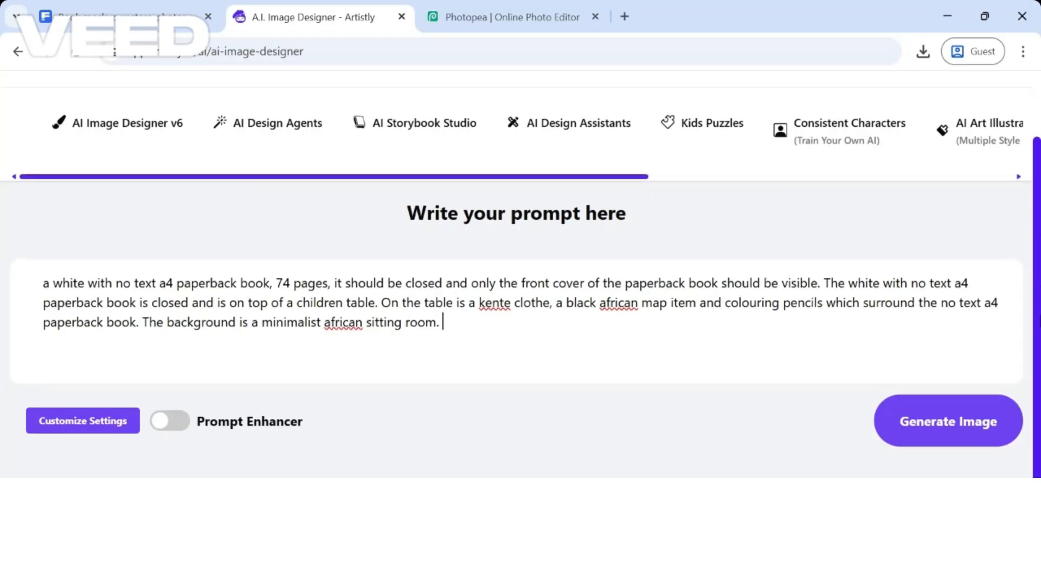
pyautogui.click(84, 421)
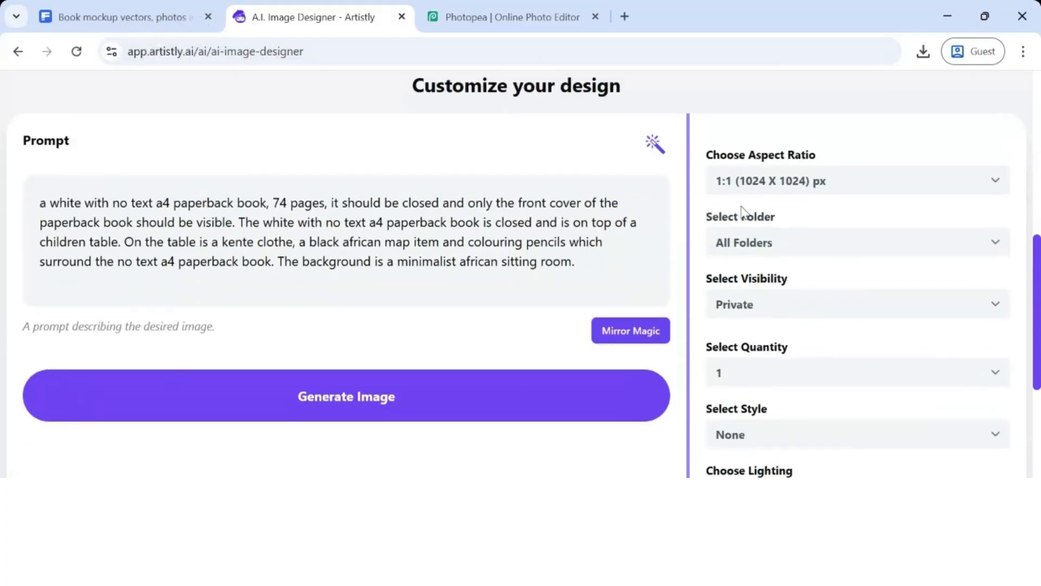
pyautogui.click(787, 185)
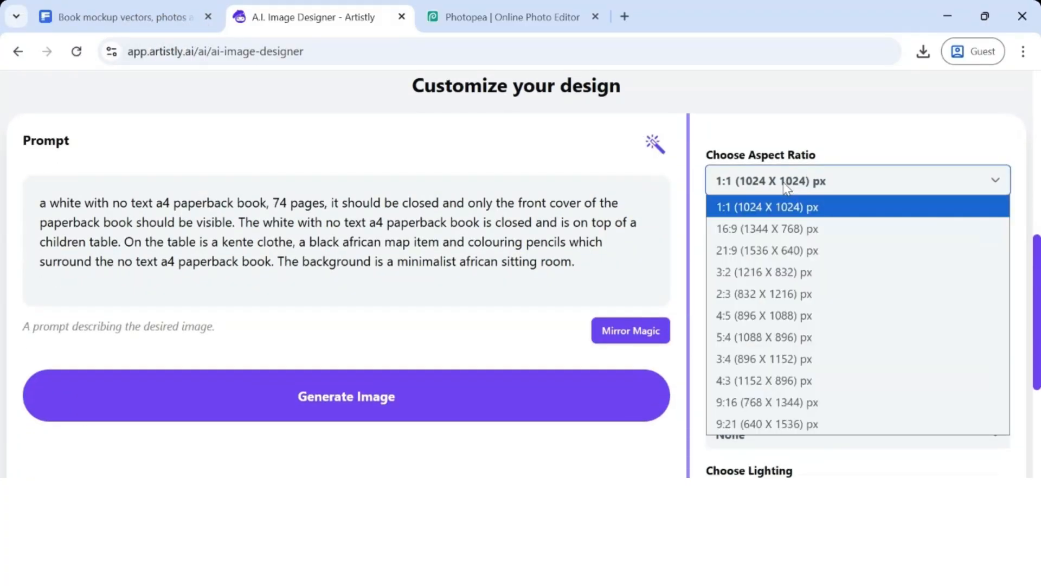
pyautogui.click(852, 127)
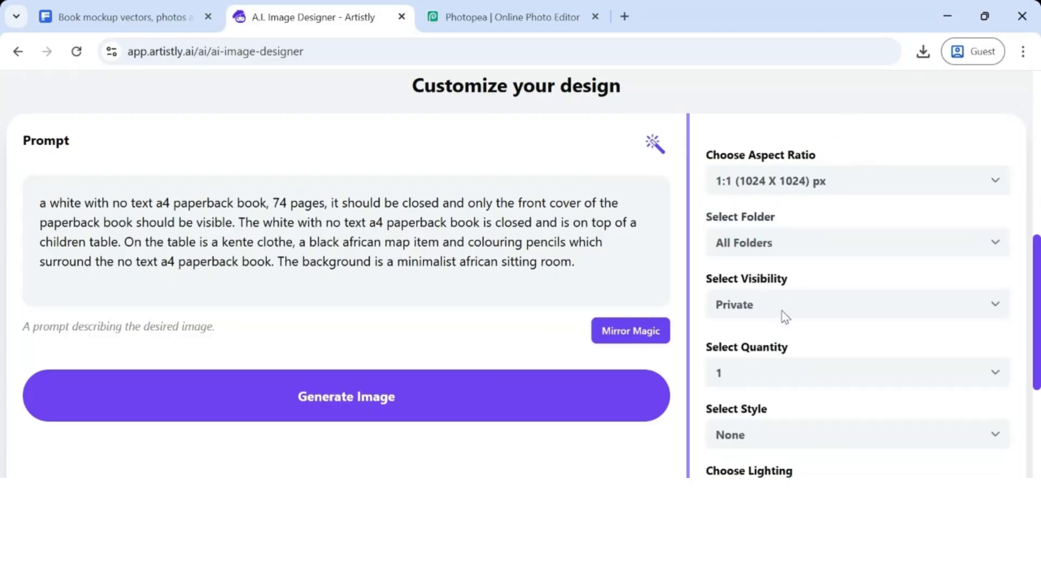
# Step: Set the quantity of images to generate to 3
pyautogui.click(772, 382)
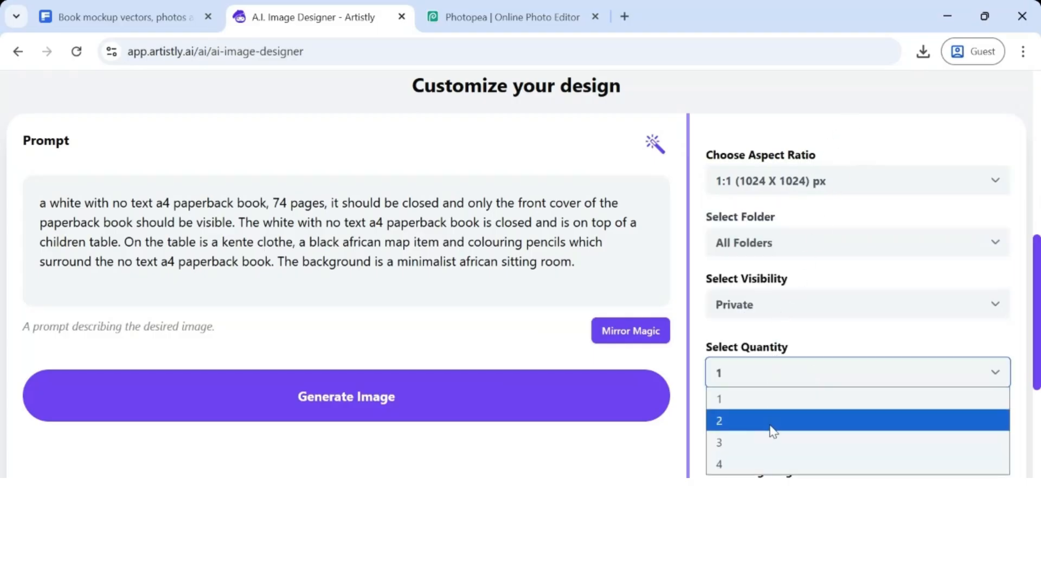
pyautogui.click(773, 428)
pyautogui.click(800, 380)
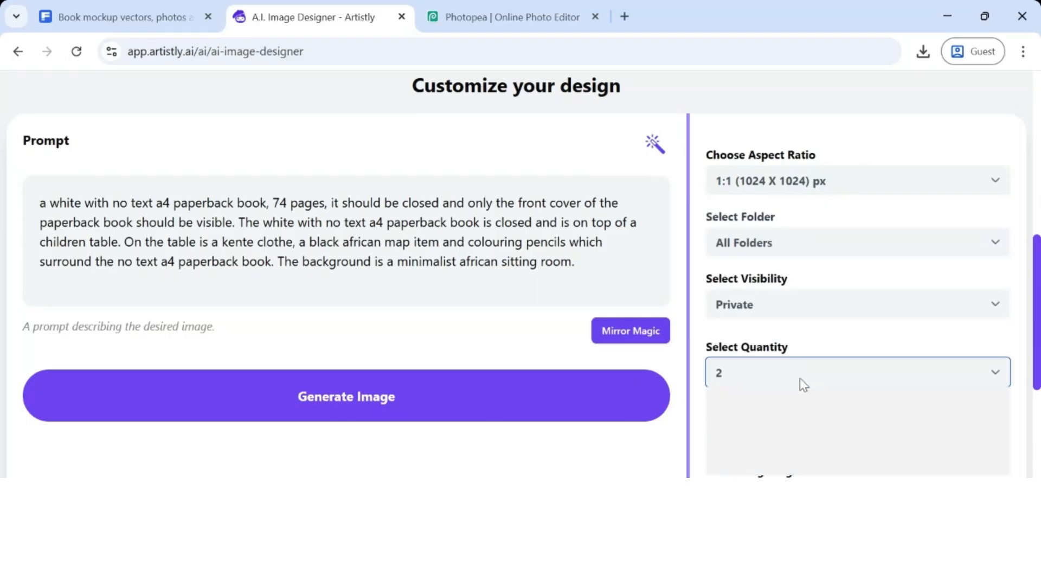
pyautogui.click(784, 442)
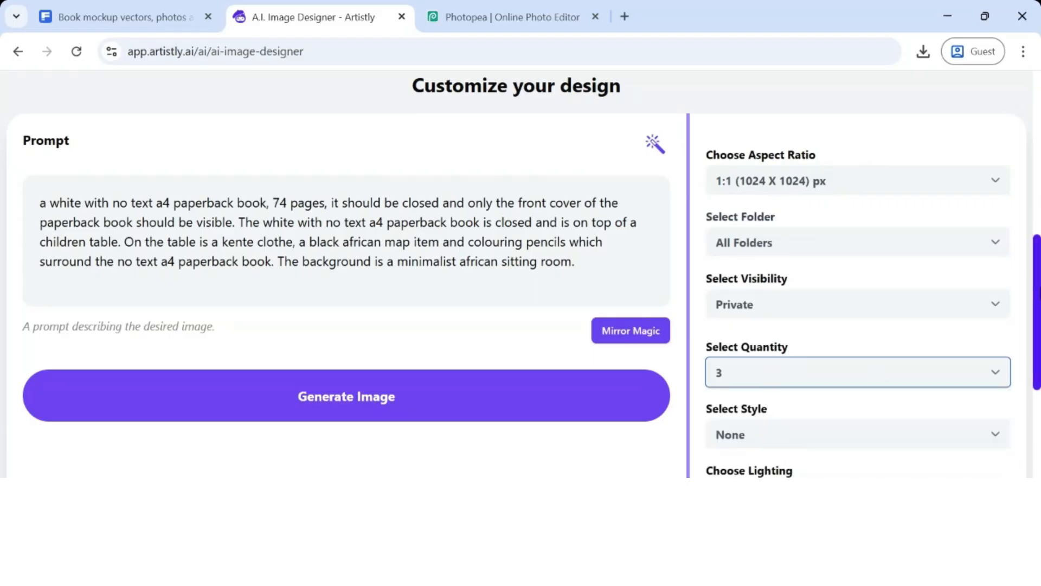
# Step: Review the available image styles and leave the style set to None
pyautogui.scroll(-3, 520, 272)
pyautogui.click(926, 271)
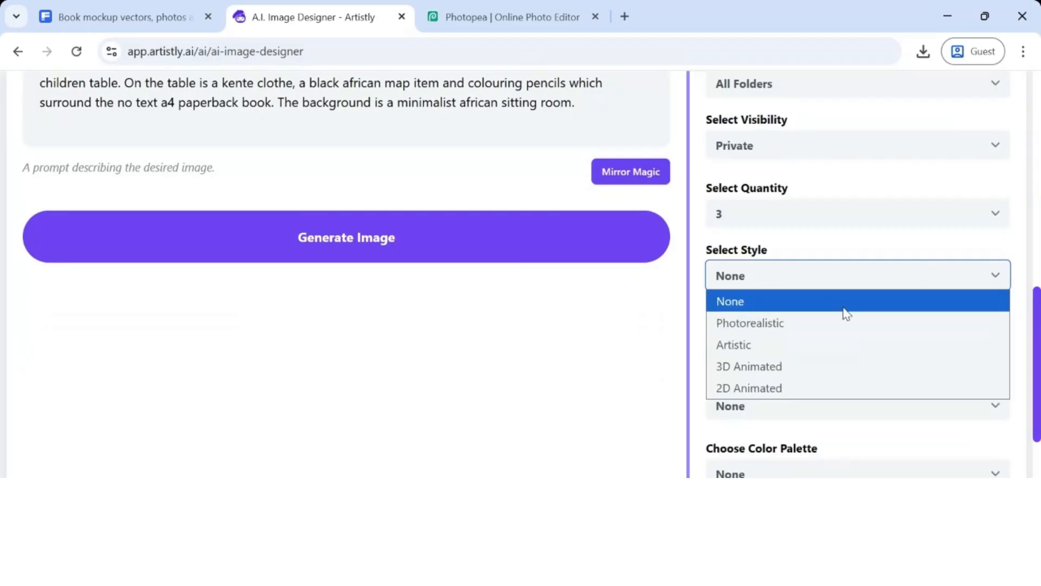
pyautogui.click(839, 288)
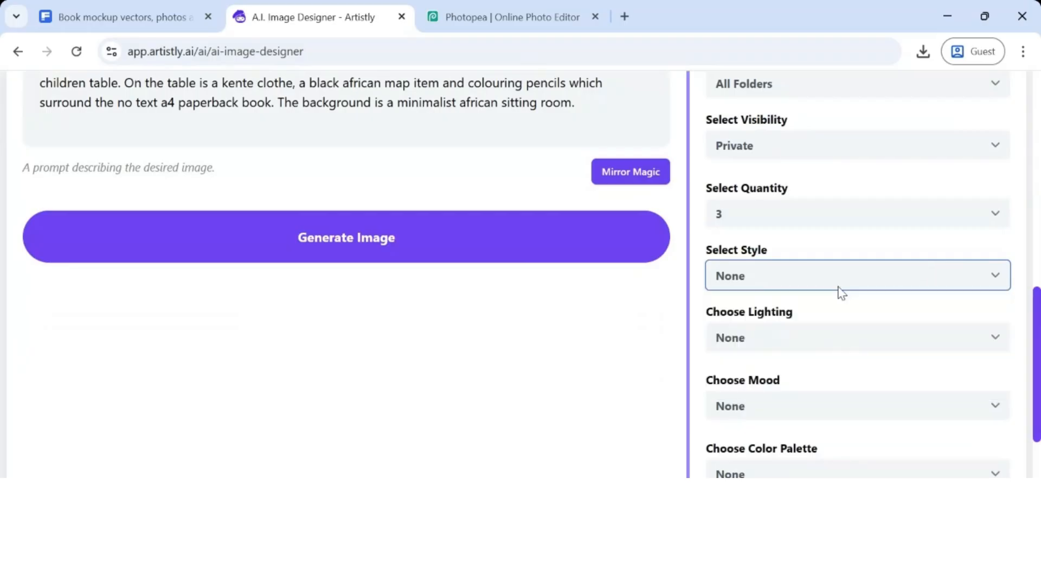
# Step: Set the lighting to Natural and review the mood, color palette, art medium and perspective options, leaving each at None
pyautogui.click(816, 351)
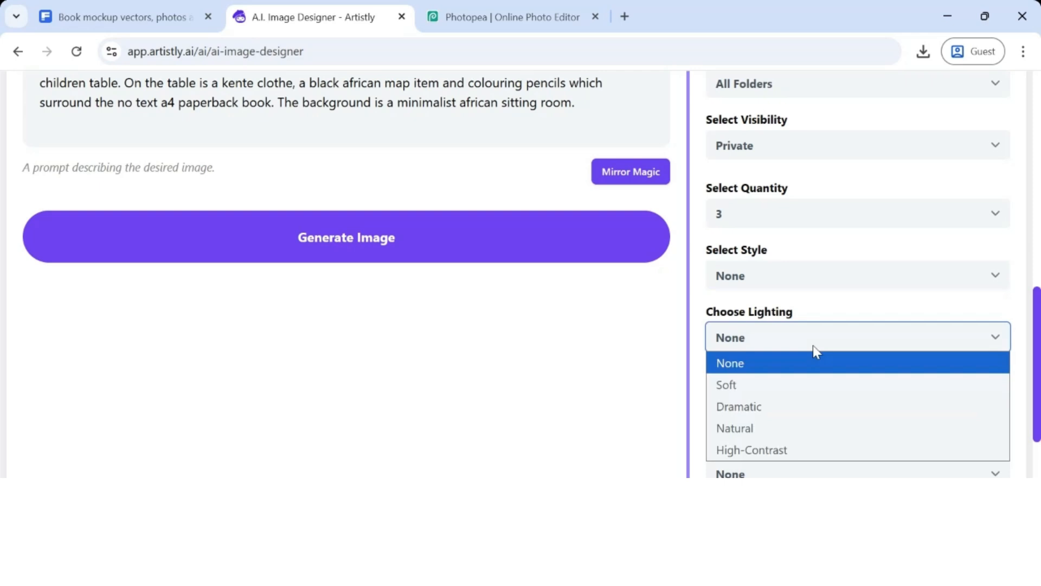
pyautogui.click(729, 428)
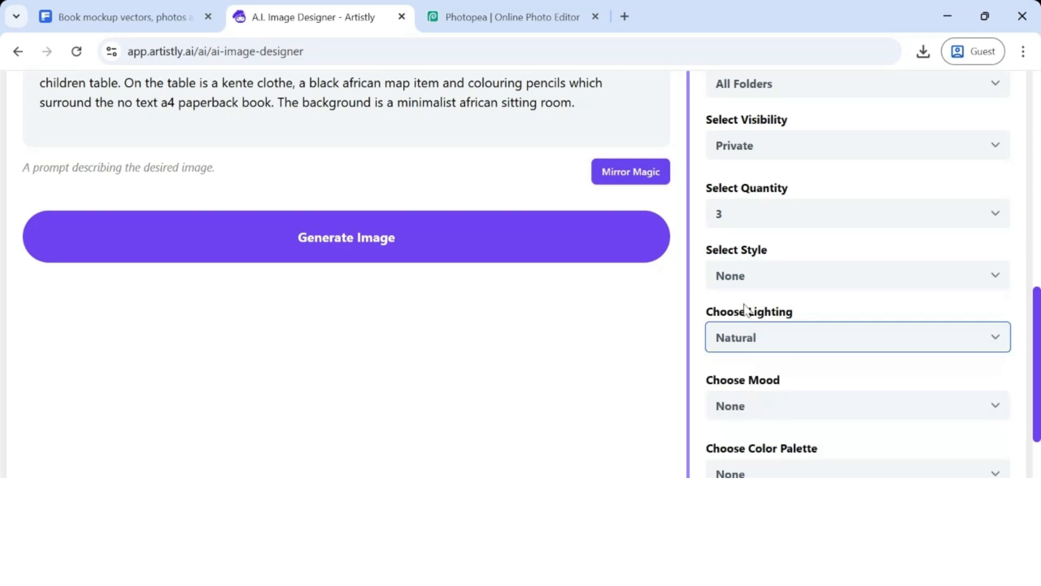
pyautogui.click(803, 401)
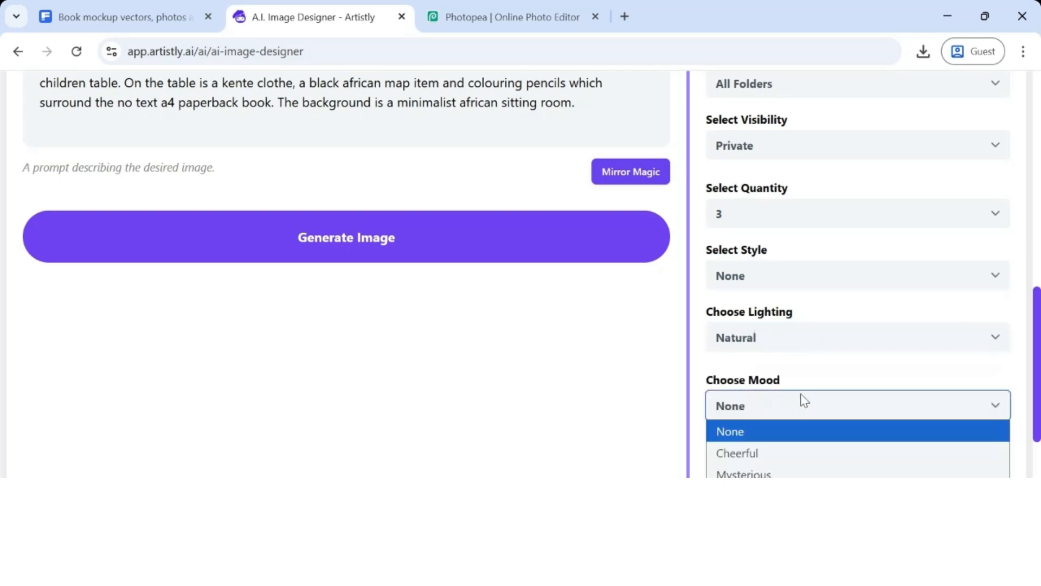
pyautogui.click(820, 377)
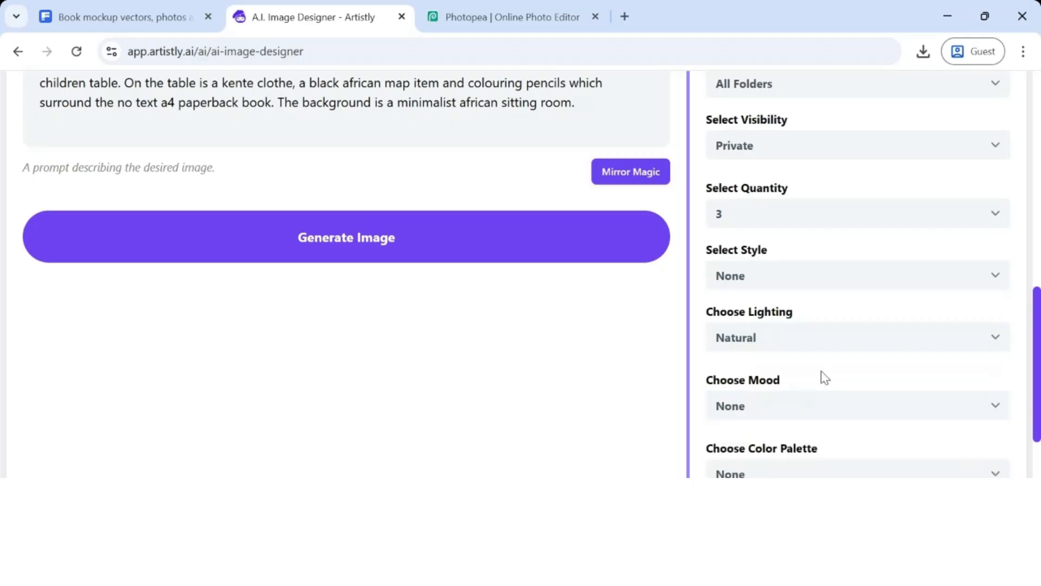
pyautogui.click(802, 466)
pyautogui.click(653, 475)
pyautogui.scroll(-5, 653, 472)
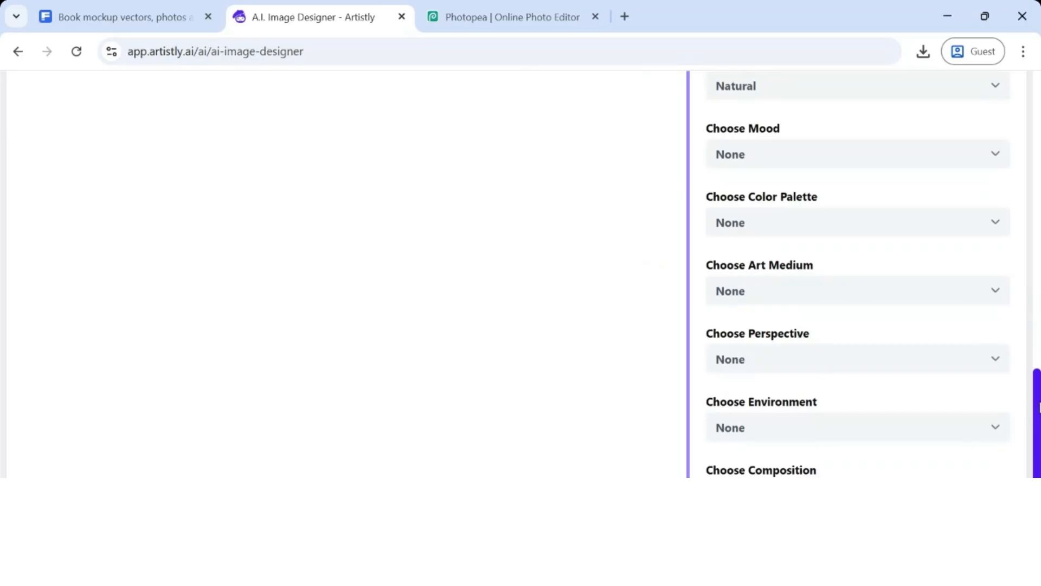
pyautogui.click(919, 290)
pyautogui.click(672, 306)
pyautogui.click(941, 361)
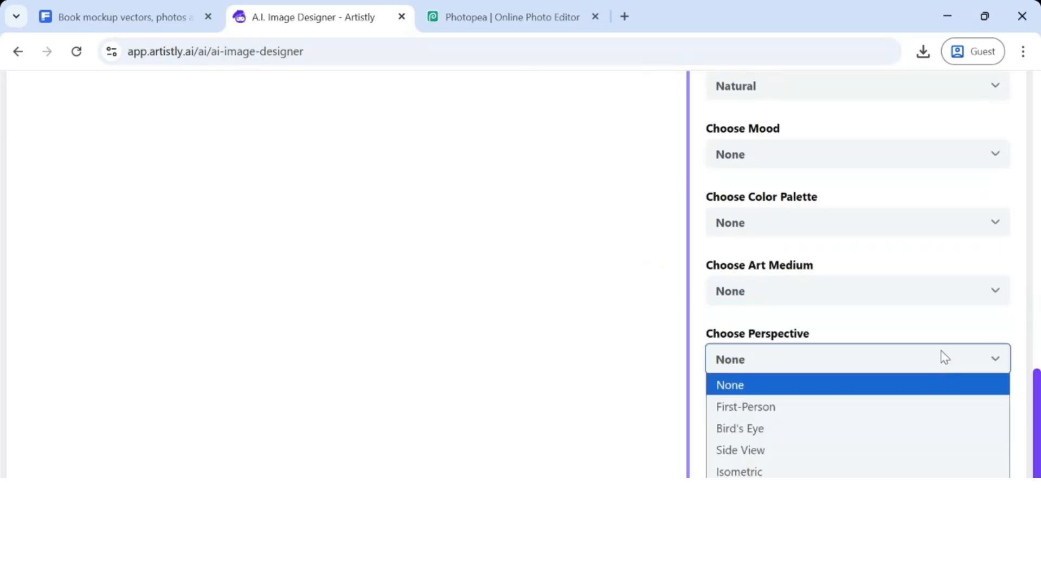
pyautogui.click(945, 330)
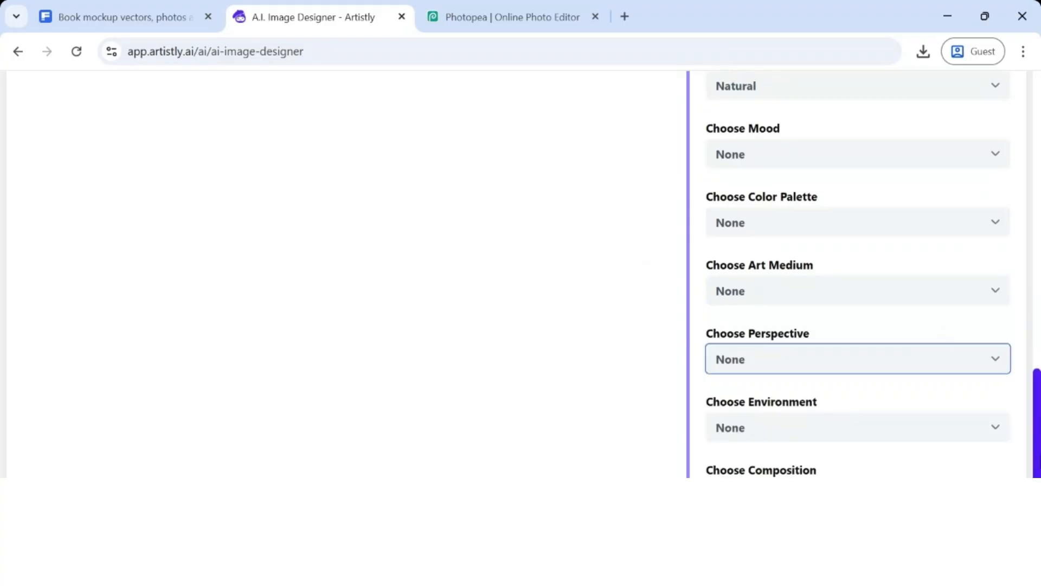
# Step: Switch the Prompt Enhancer on and back off below the prompt, and generate the three book images
pyautogui.scroll(15, 520, 271)
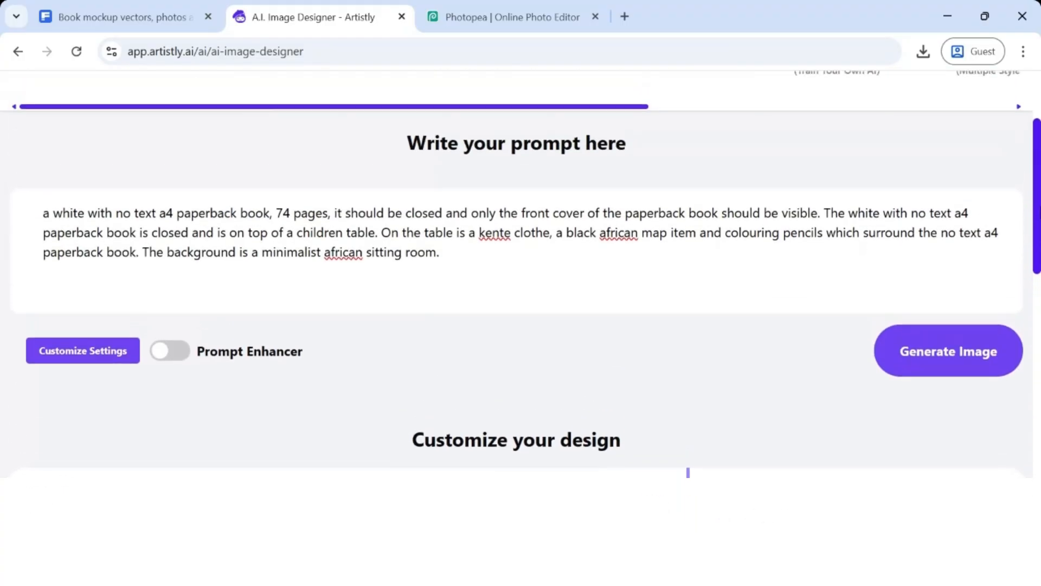
pyautogui.scroll(-4, 1030, 286)
pyautogui.scroll(3, 1031, 286)
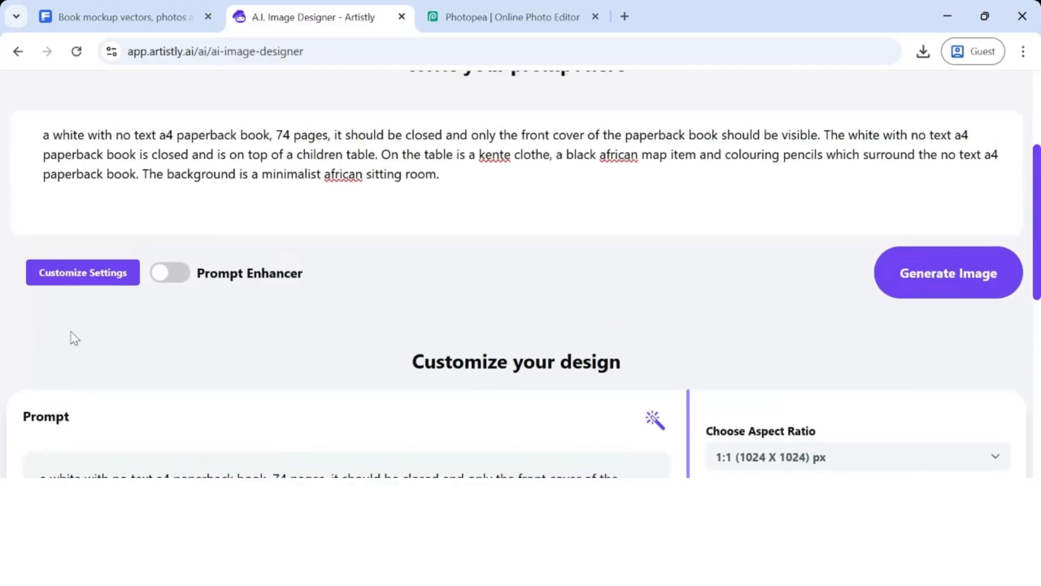
pyautogui.click(162, 279)
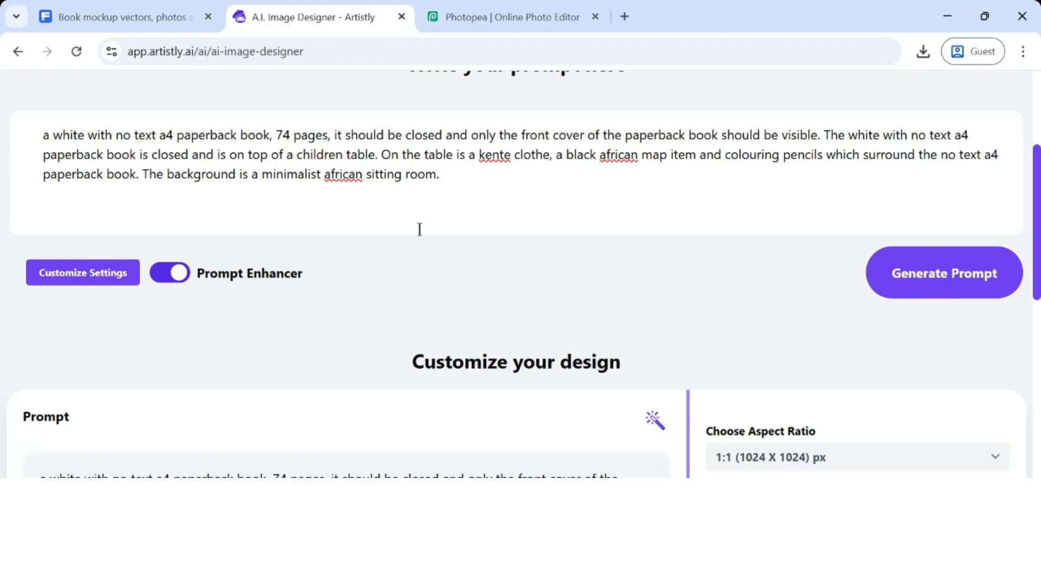
pyautogui.click(173, 283)
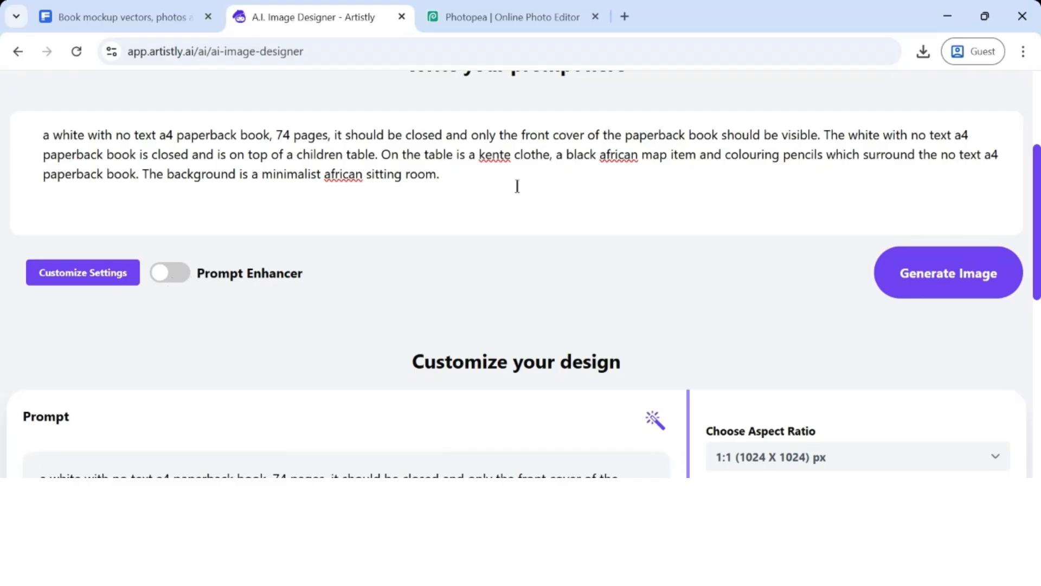
pyautogui.click(964, 280)
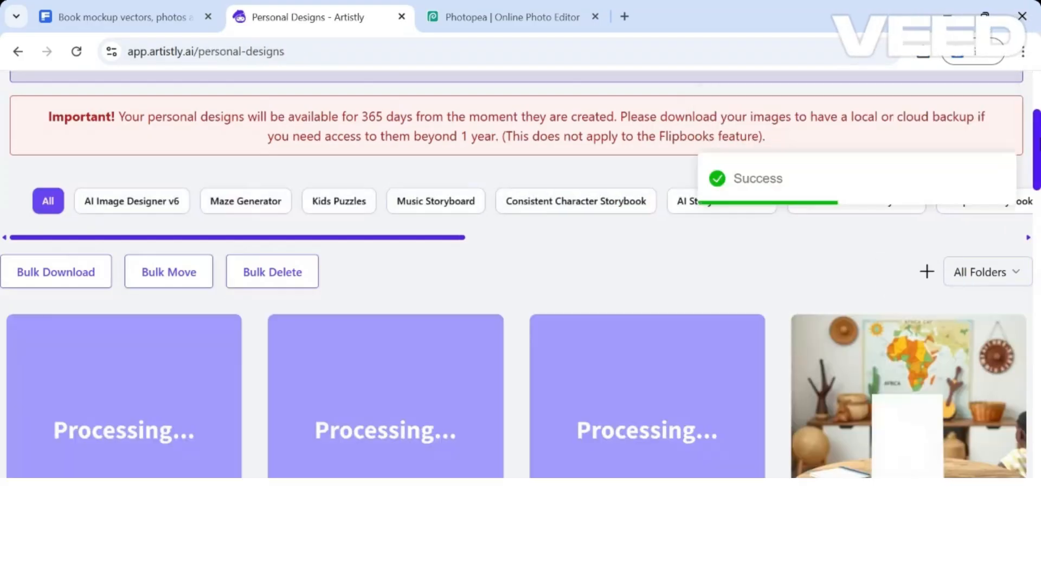
# Step: Bulk-delete the second and third newly generated designs, the book with the outlined map and the one with the large centered black Africa map
pyautogui.scroll(-2, 520, 274)
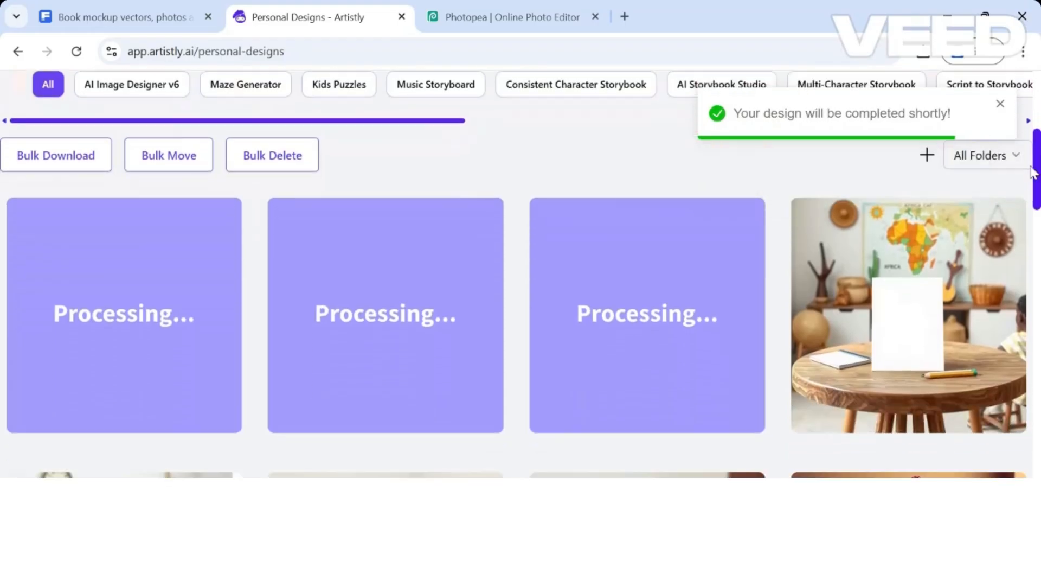
pyautogui.scroll(-3, 1035, 190)
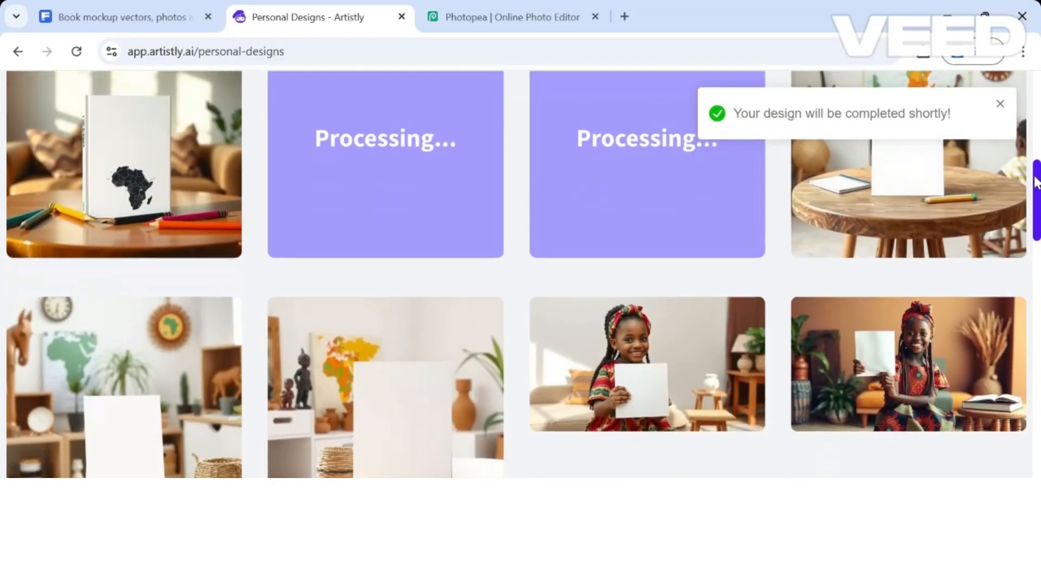
pyautogui.scroll(3, 922, 271)
pyautogui.moveTo(904, 276)
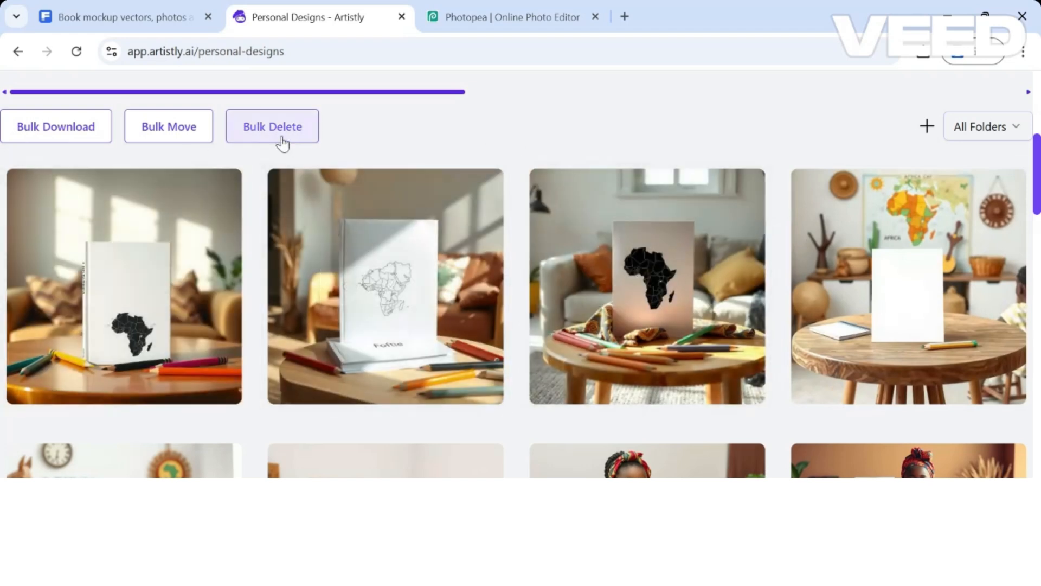
pyautogui.click(271, 130)
pyautogui.click(539, 187)
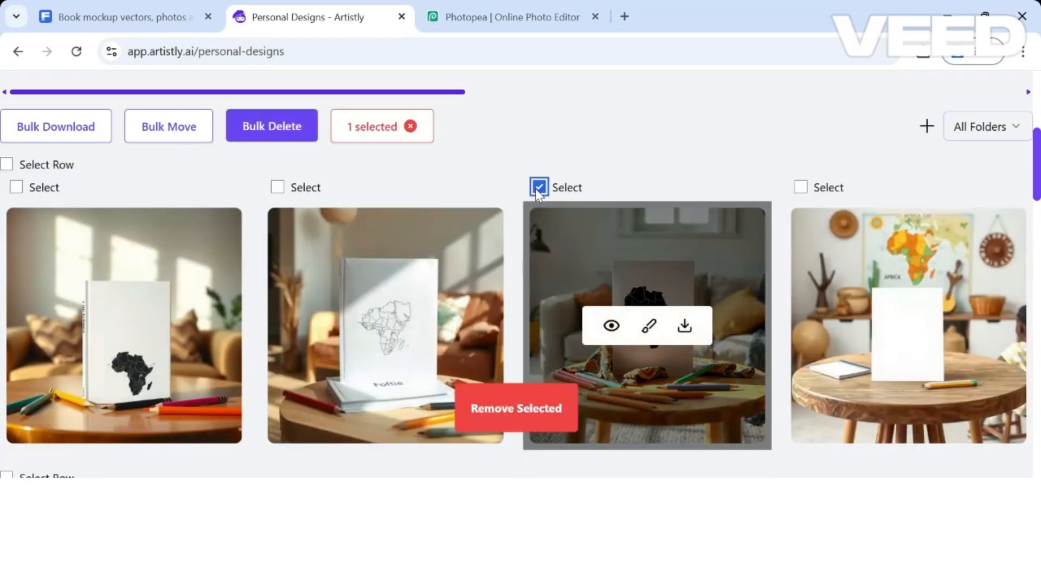
pyautogui.click(277, 187)
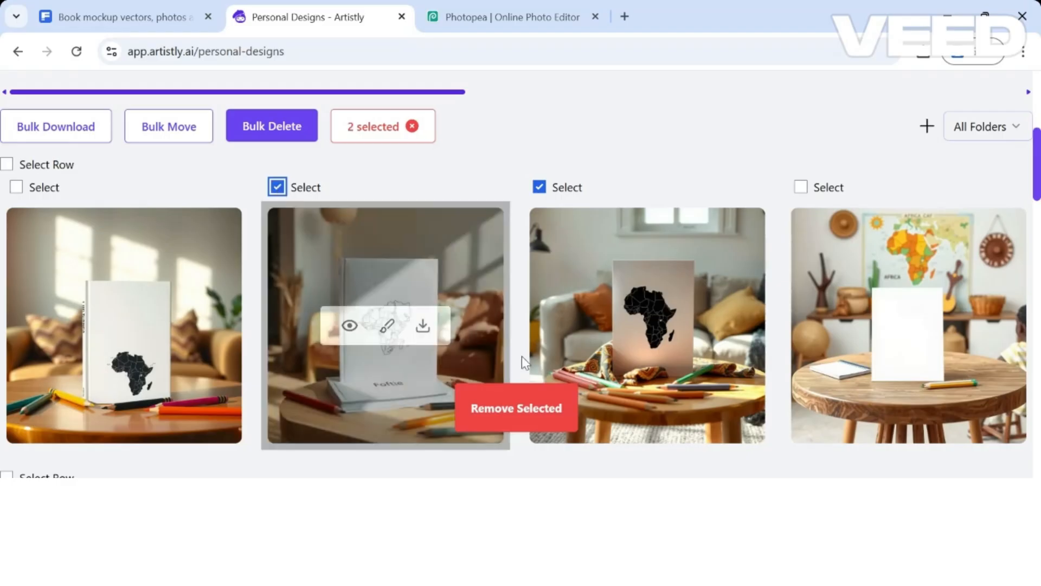
pyautogui.click(516, 407)
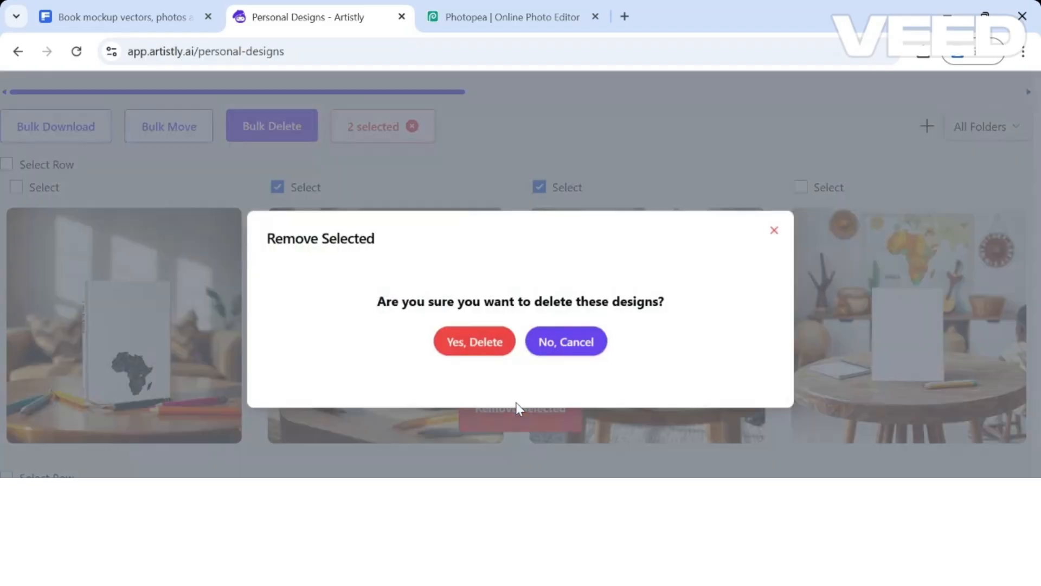
pyautogui.click(468, 336)
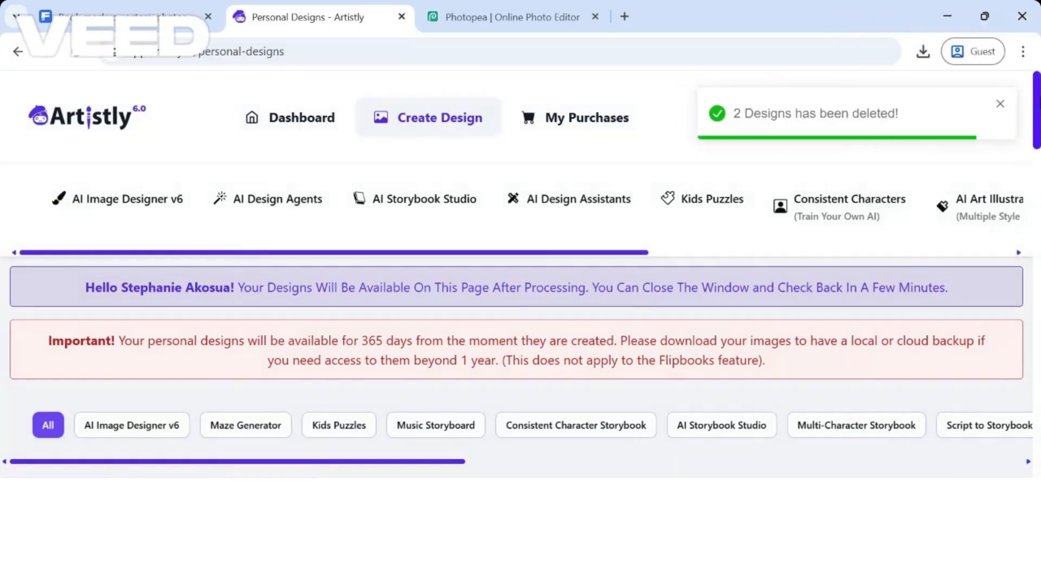
# Step: View the details of the remaining new design, the book with the small black Africa map, and choose to re-generate it
pyautogui.scroll(-7, 1036, 167)
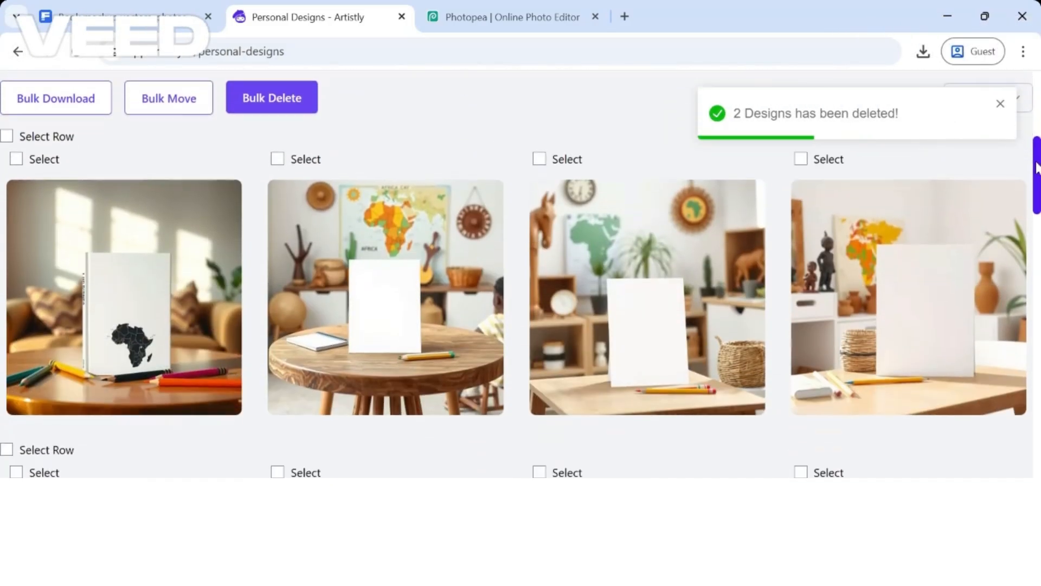
pyautogui.moveTo(141, 343)
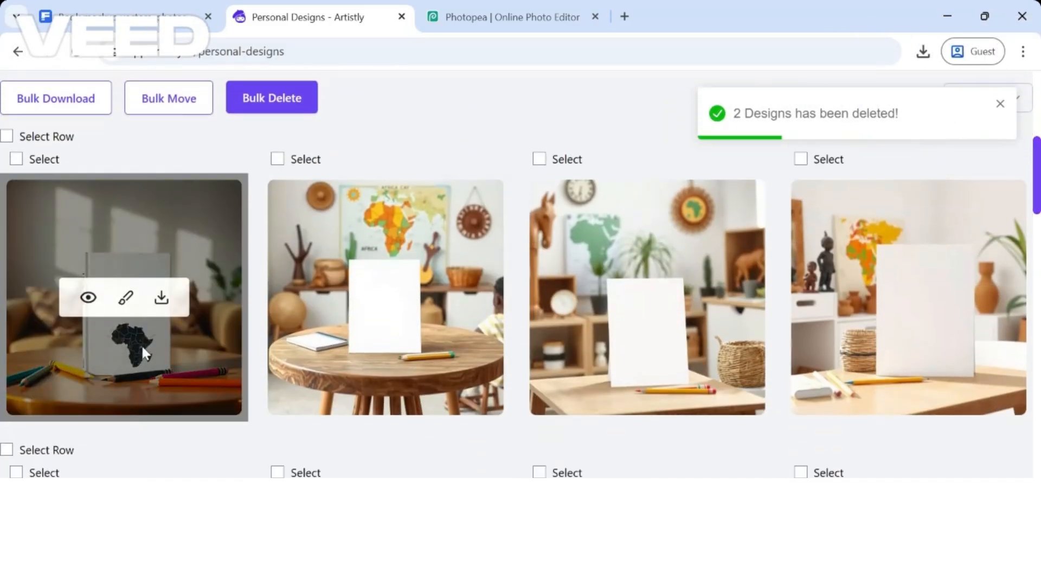
pyautogui.click(86, 298)
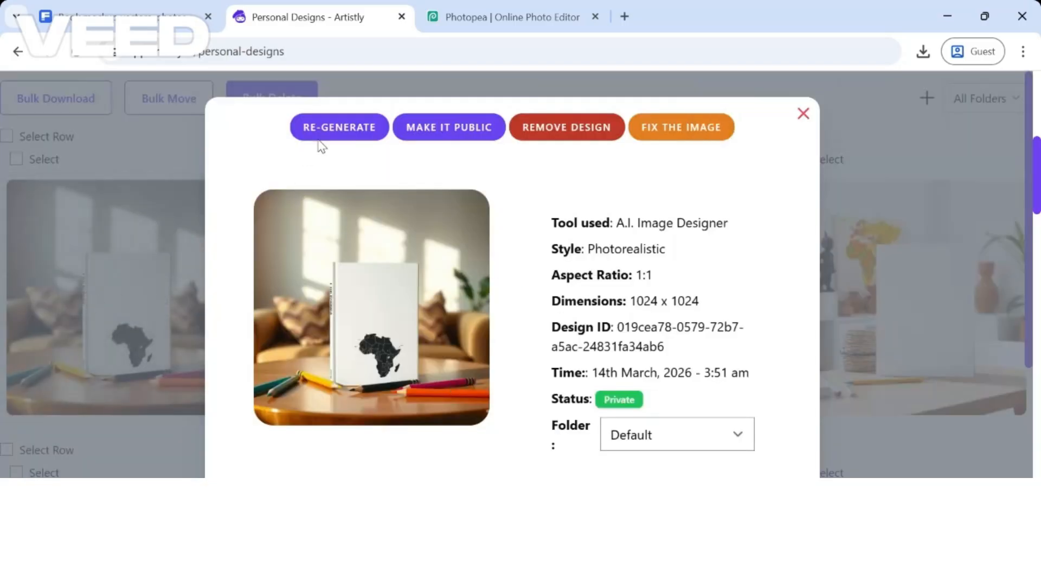
pyautogui.click(336, 129)
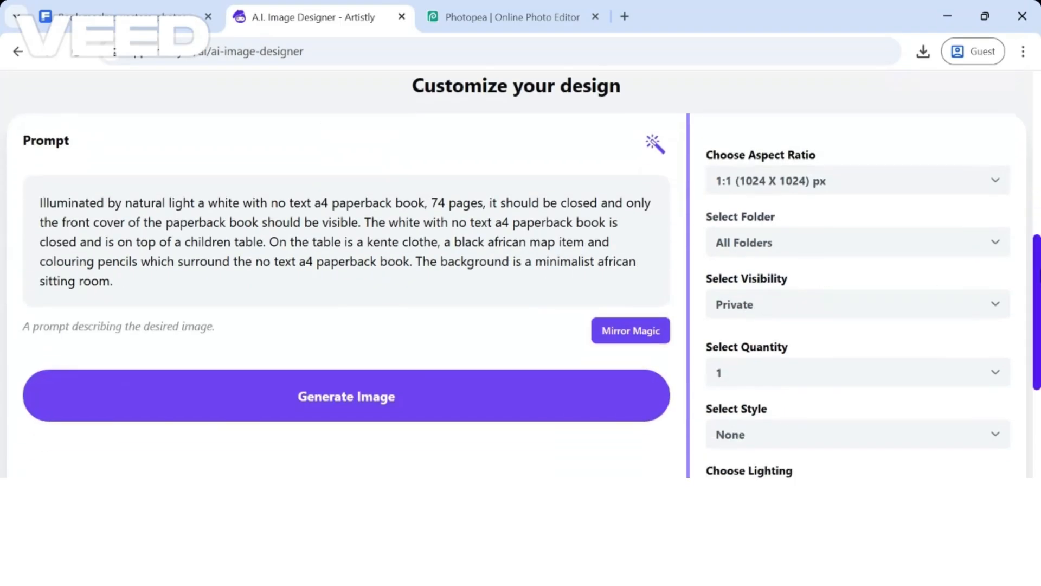
# Step: Add the sentence "The a4 paperback book should not have any text or any design on it at all." to the end of the prompt
pyautogui.moveTo(1038, 274); pyautogui.dragTo(1038, 147)
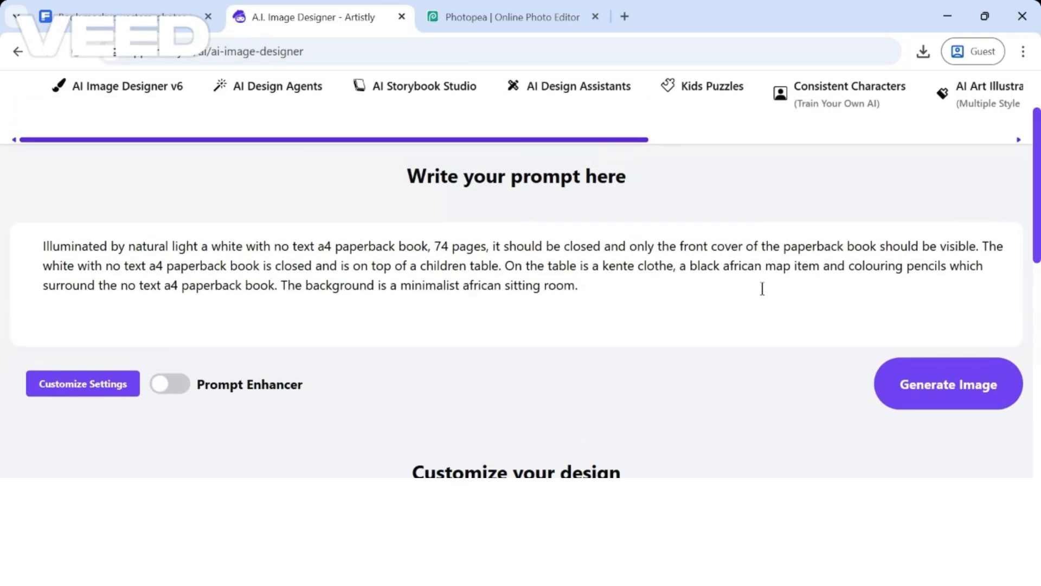
pyautogui.click(666, 289)
pyautogui.write('The')
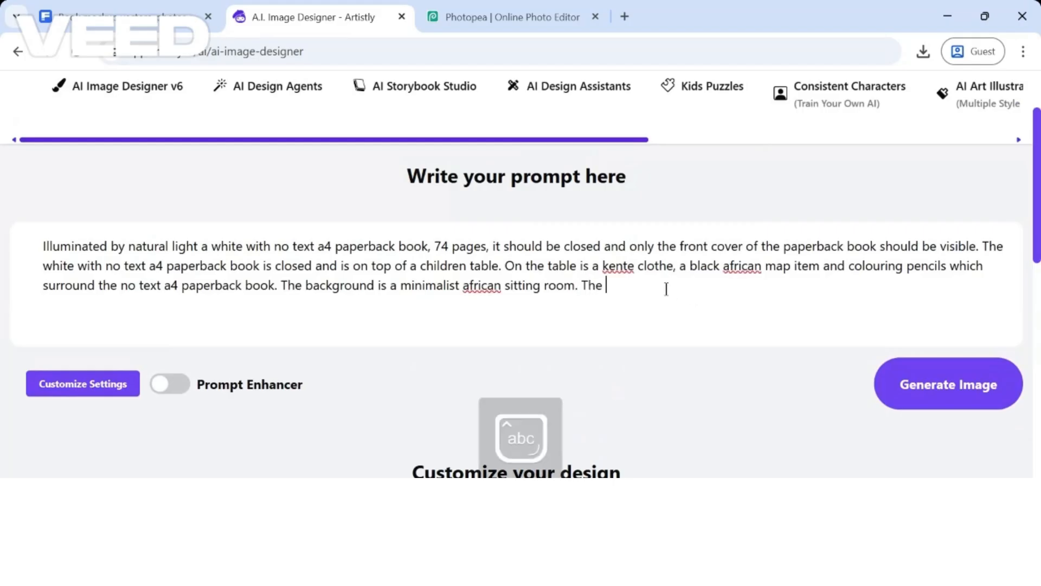
pyautogui.write(' a4 paperback bo')
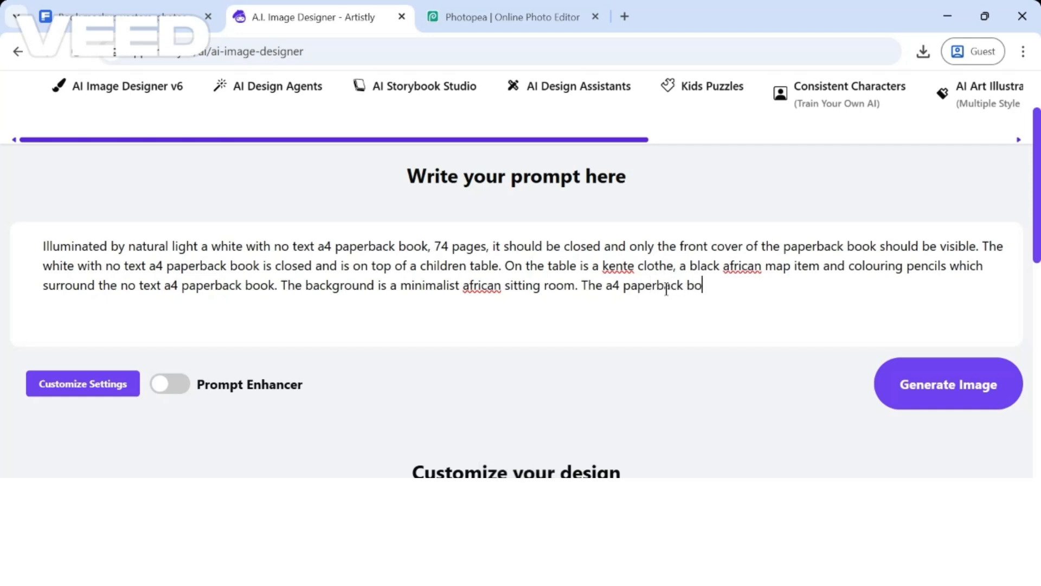
pyautogui.write('ok should not h')
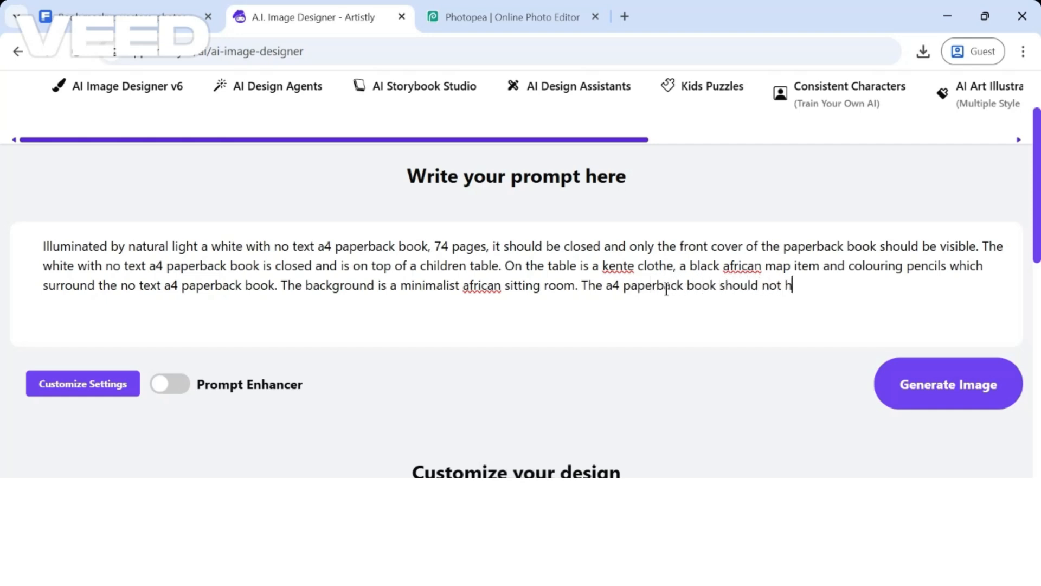
pyautogui.write('ave any text or ')
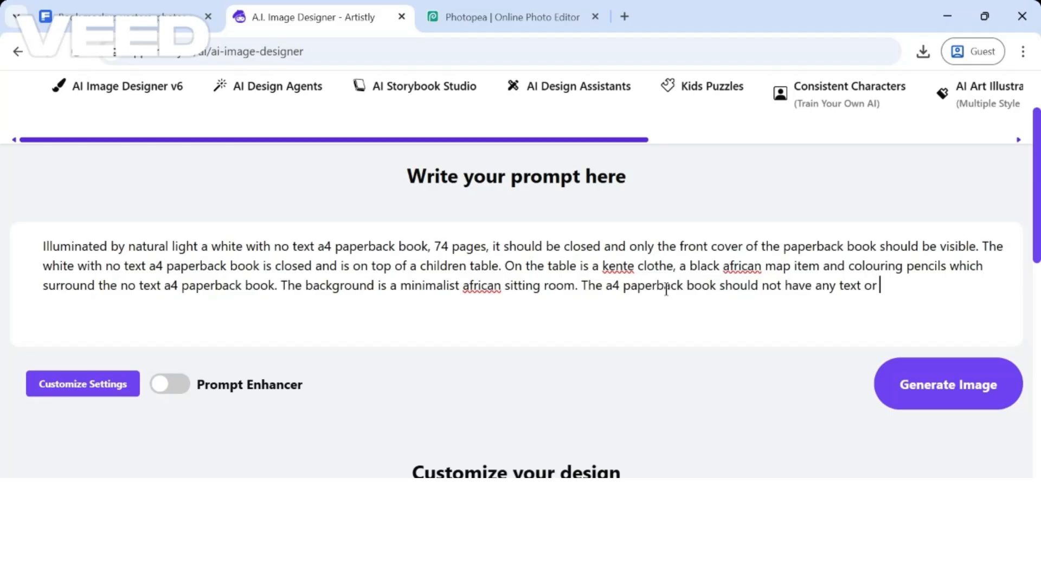
pyautogui.write('any design on it at all.')
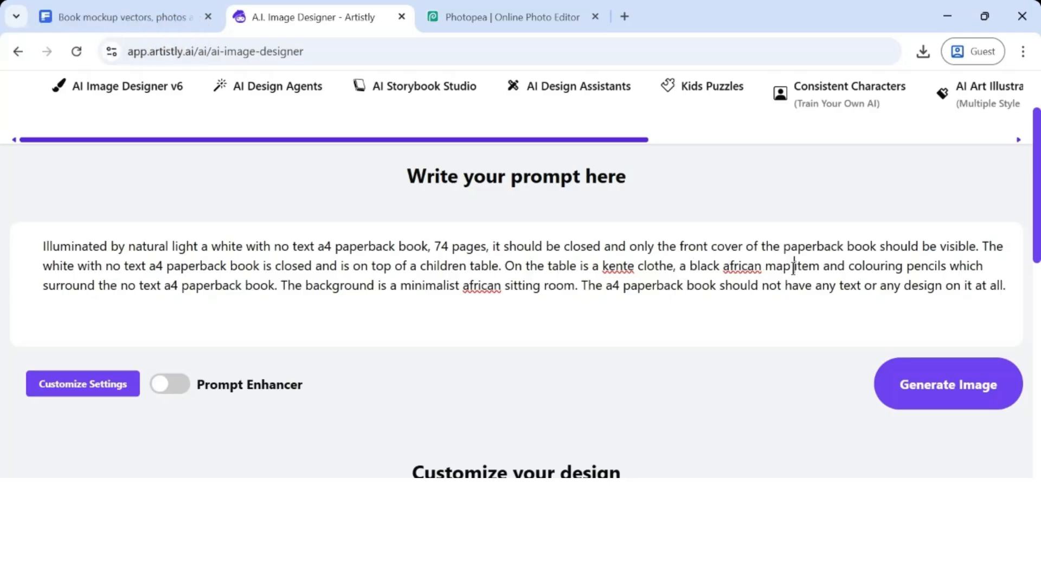
# Step: Replace "map item" with "toy" in the prompt's description of the objects on the table
pyautogui.click(793, 266)
pyautogui.press('BackSpace')
pyautogui.press('BackSpace')
pyautogui.press('BackSpace')
pyautogui.write('toy')
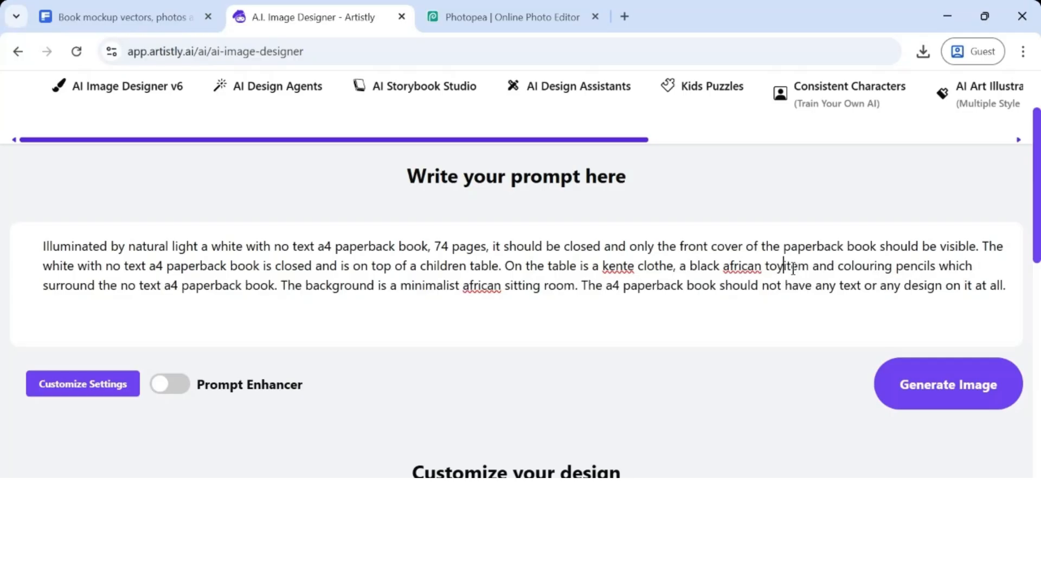
pyautogui.press('BackSpace')
pyautogui.press('BackSpace')
pyautogui.press('BackSpace')
pyautogui.press('BackSpace')
pyautogui.press('BackSpace')
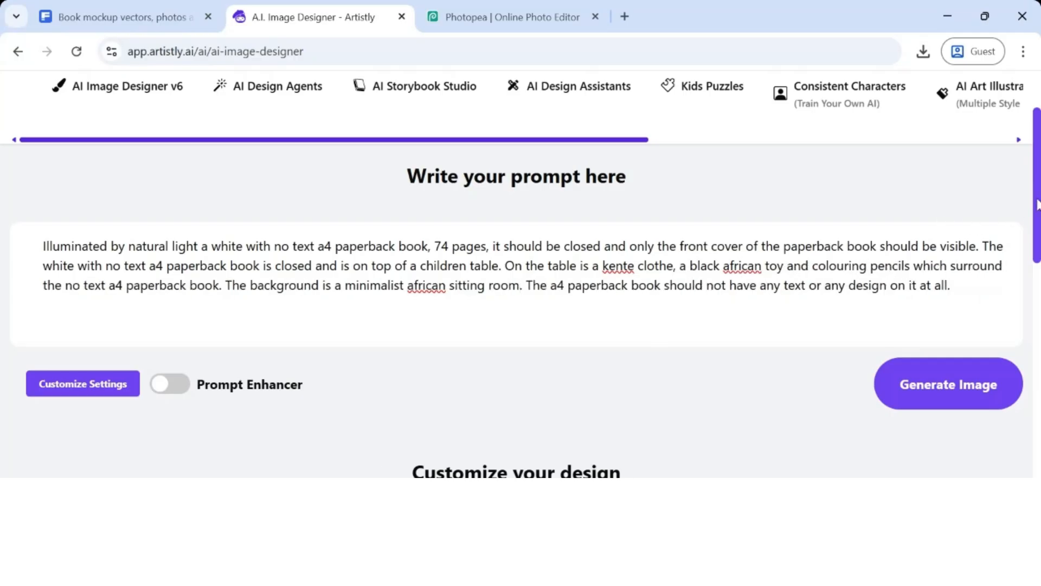
# Step: Set the quantity of images to generate to 2 in the design's customization settings
pyautogui.scroll(-5, 794, 268)
pyautogui.scroll(-2, 1036, 303)
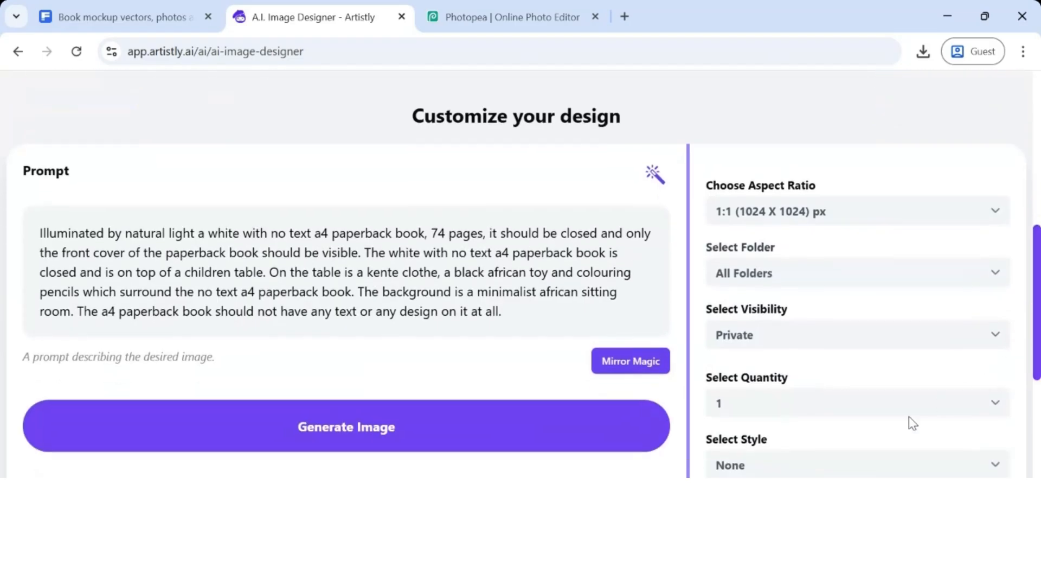
pyautogui.click(906, 401)
pyautogui.click(840, 452)
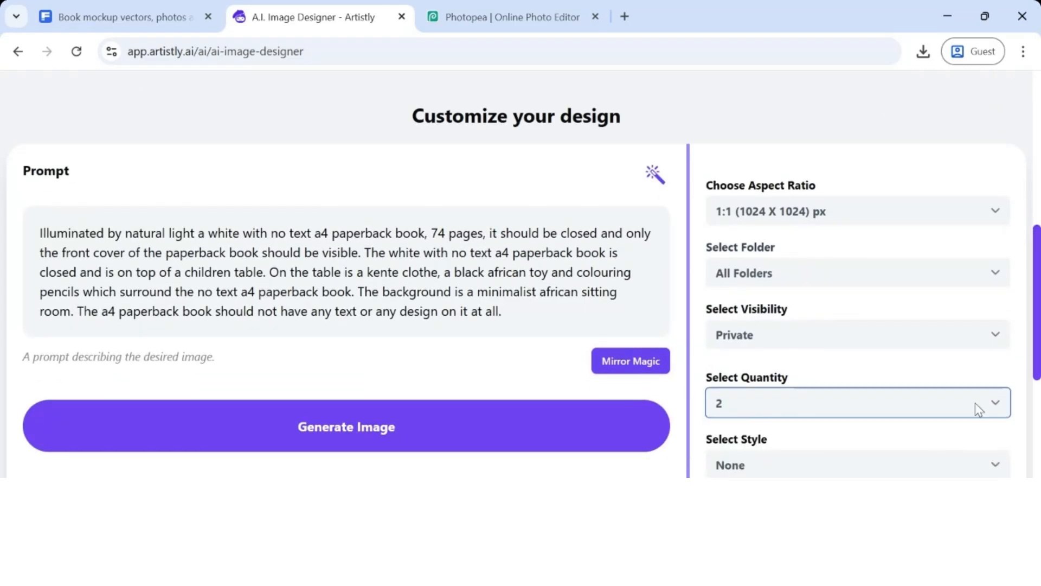
# Step: Set the lighting for the re-generated design to Natural
pyautogui.scroll(-4, 978, 409)
pyautogui.click(928, 301)
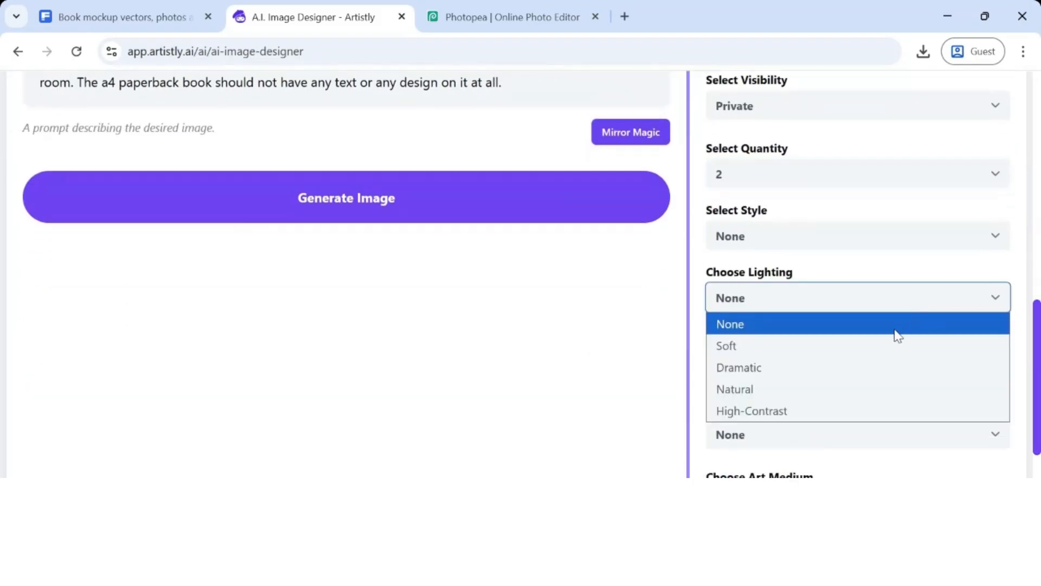
pyautogui.click(870, 393)
pyautogui.scroll(-4, 884, 393)
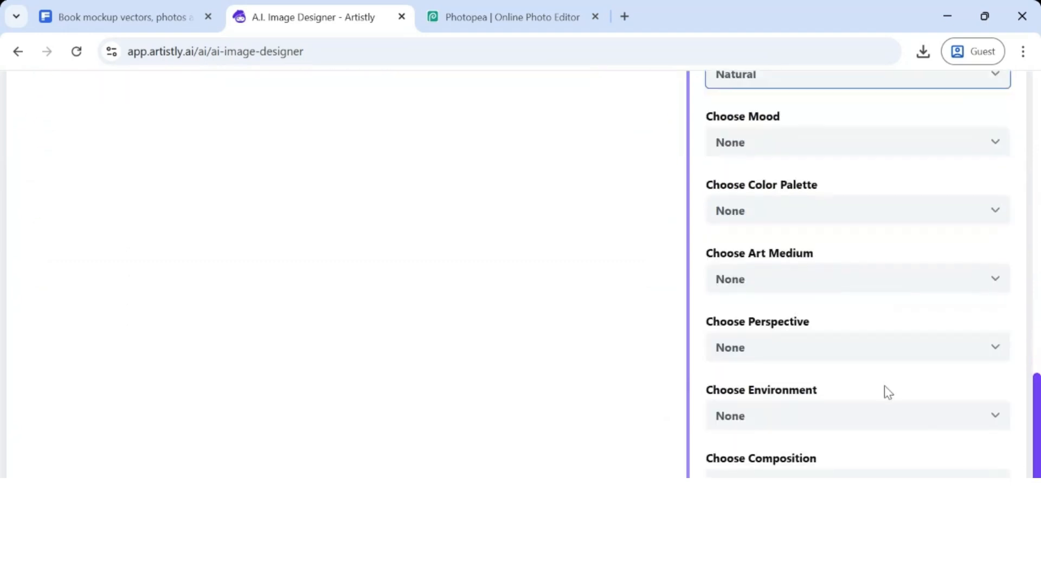
# Step: Set the perspective to First-Person and generate the images
pyautogui.click(869, 341)
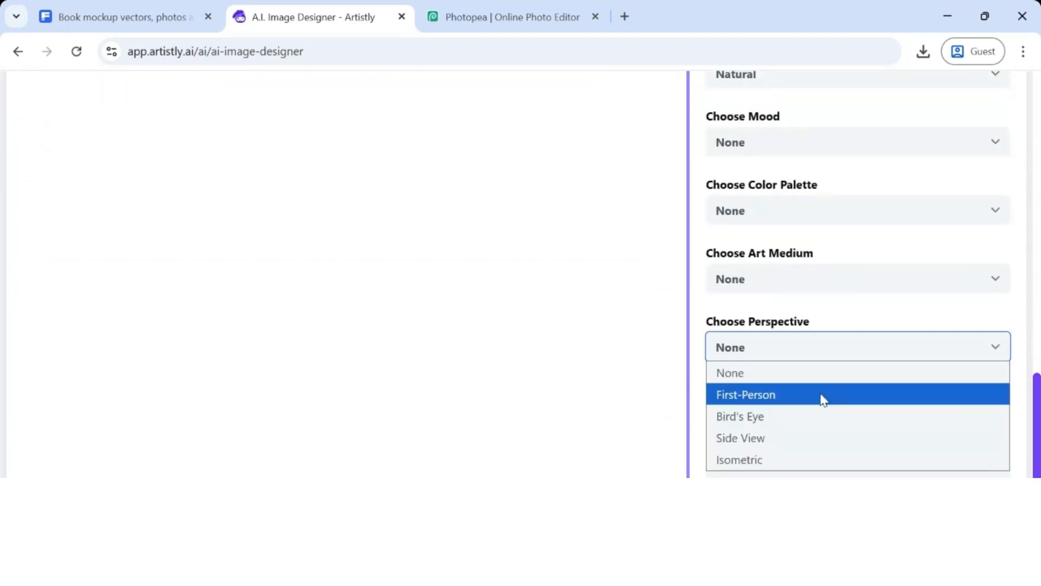
pyautogui.click(820, 396)
pyautogui.moveTo(1029, 400); pyautogui.dragTo(1024, 347)
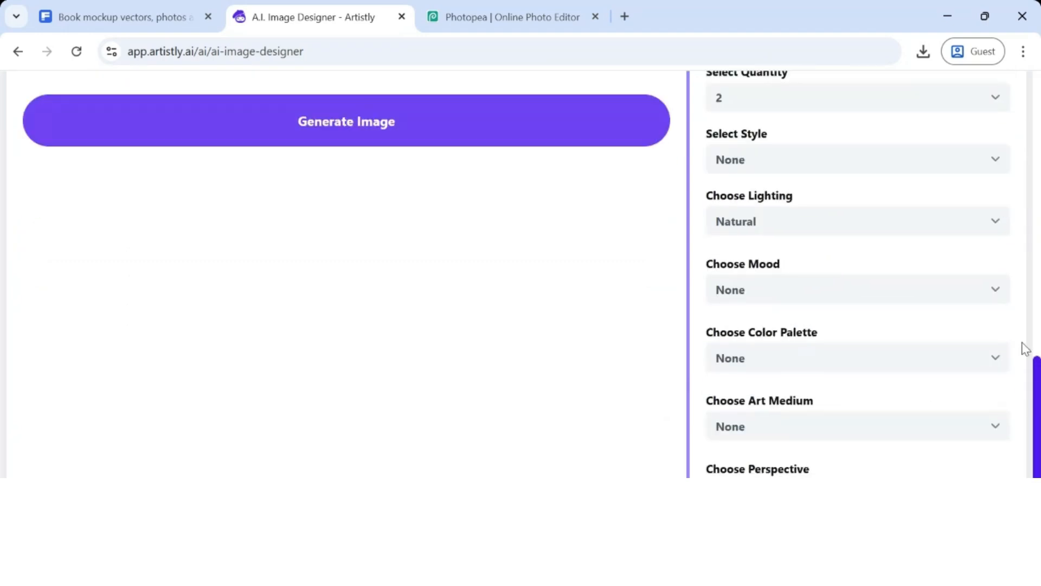
pyautogui.scroll(3, 1019, 348)
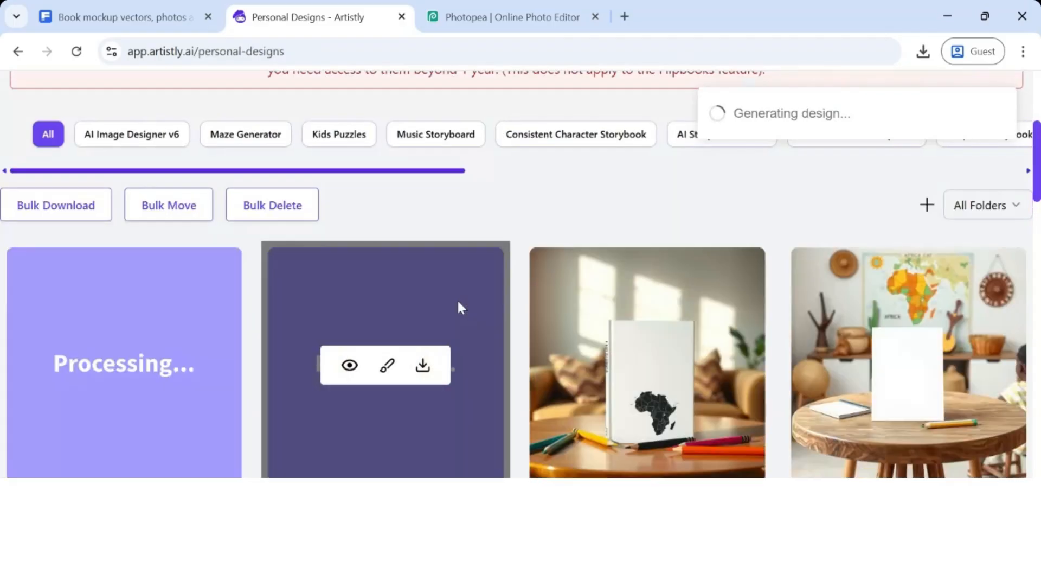
# Step: Remove the design whose book cover shows a black map of Africa
pyautogui.click(613, 367)
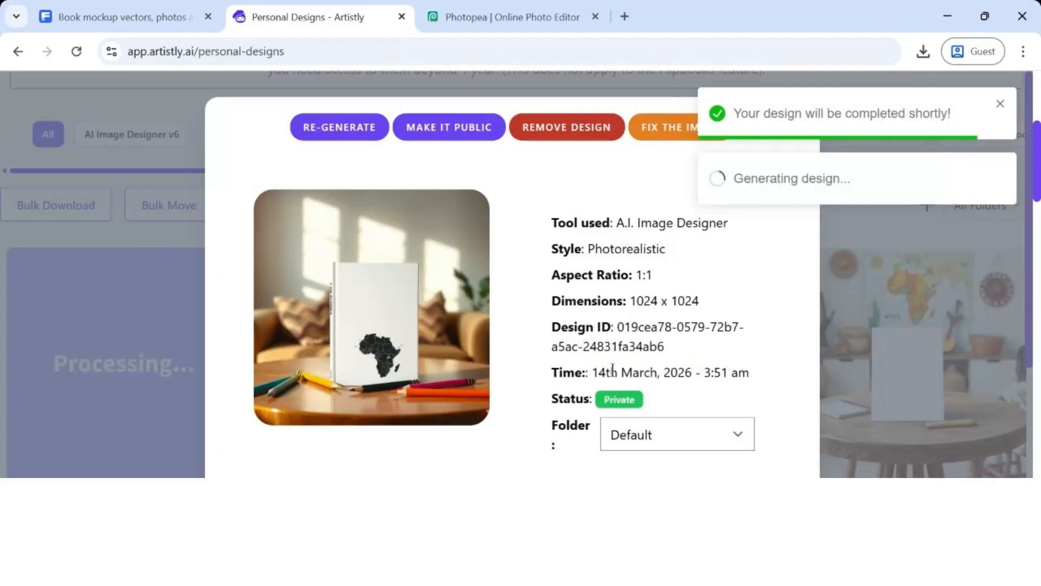
pyautogui.click(558, 128)
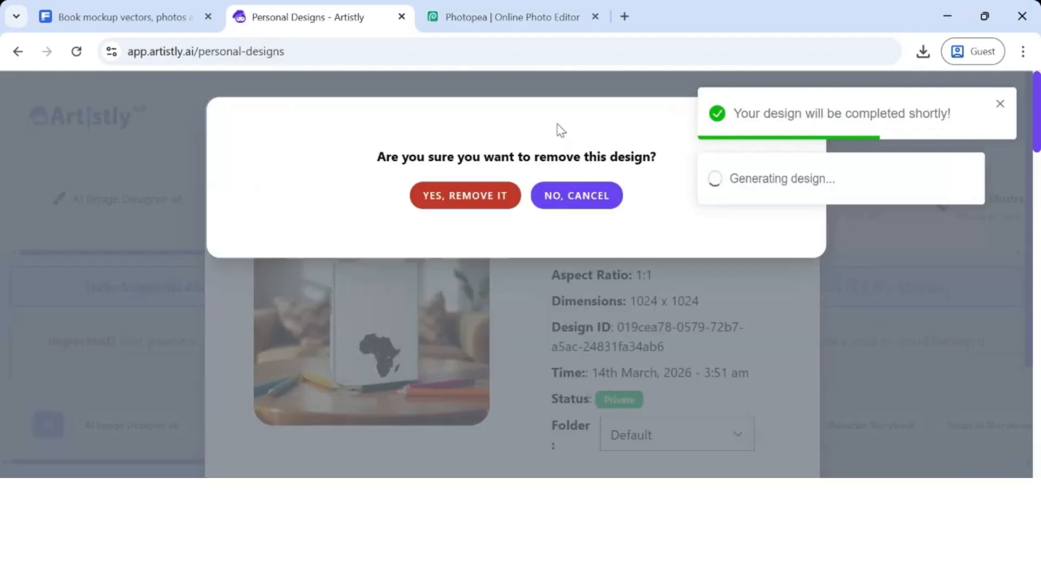
pyautogui.click(478, 196)
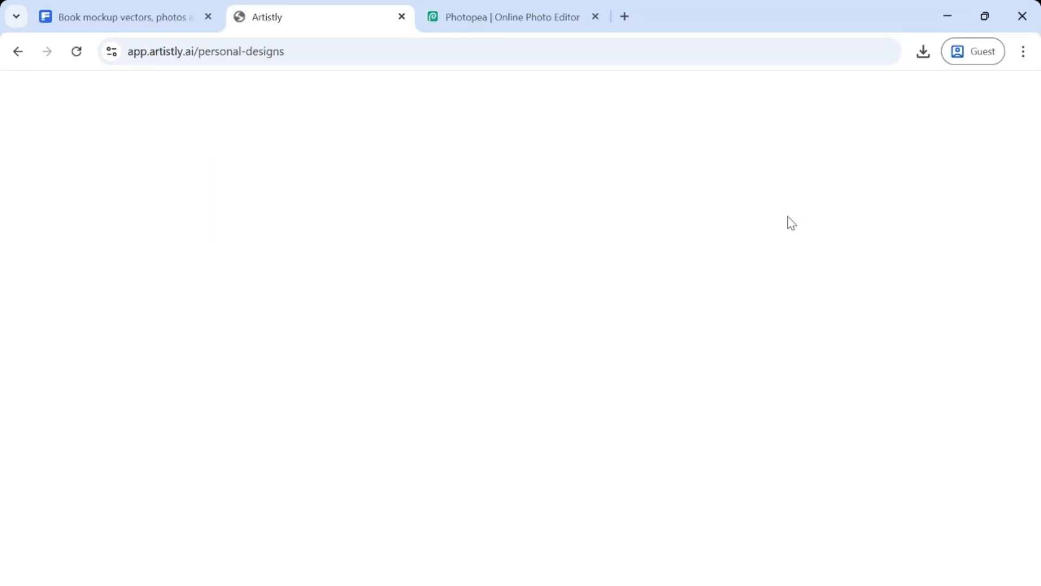
# Step: Open the image of the book and black toy in front of a framed mirror for re-generation
pyautogui.moveTo(1038, 106); pyautogui.dragTo(1038, 182)
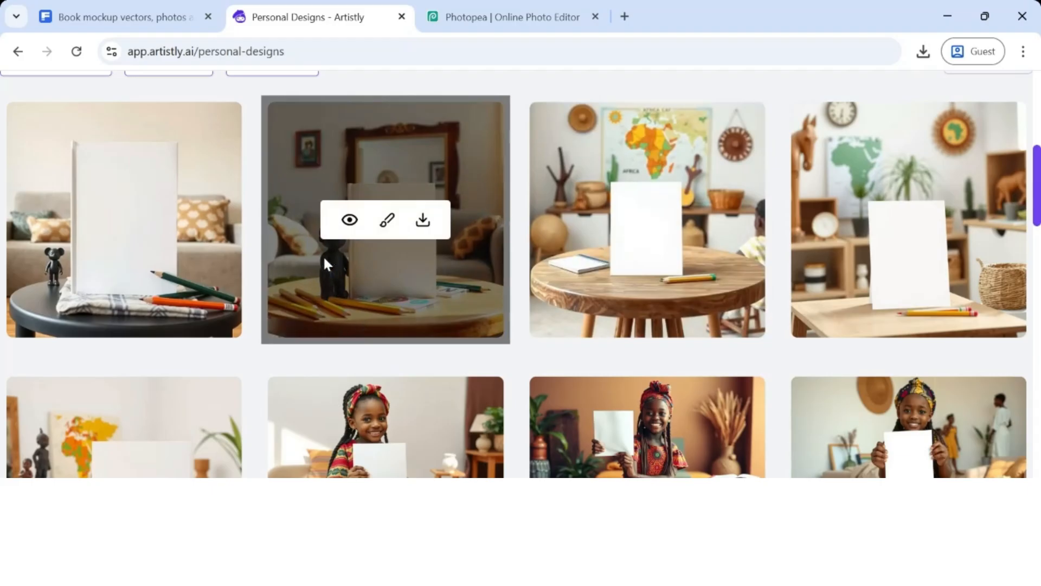
pyautogui.click(351, 220)
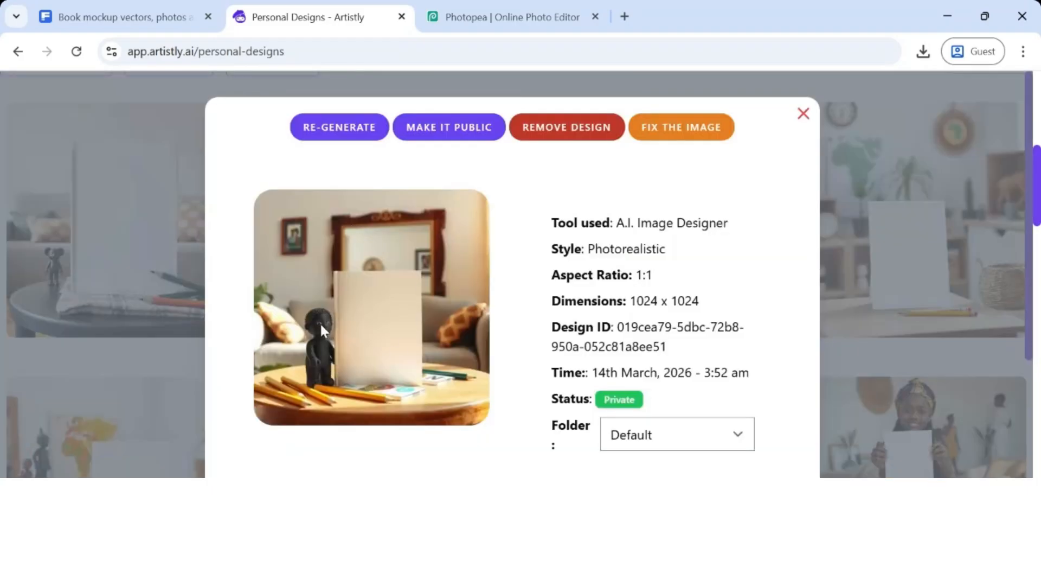
pyautogui.click(345, 143)
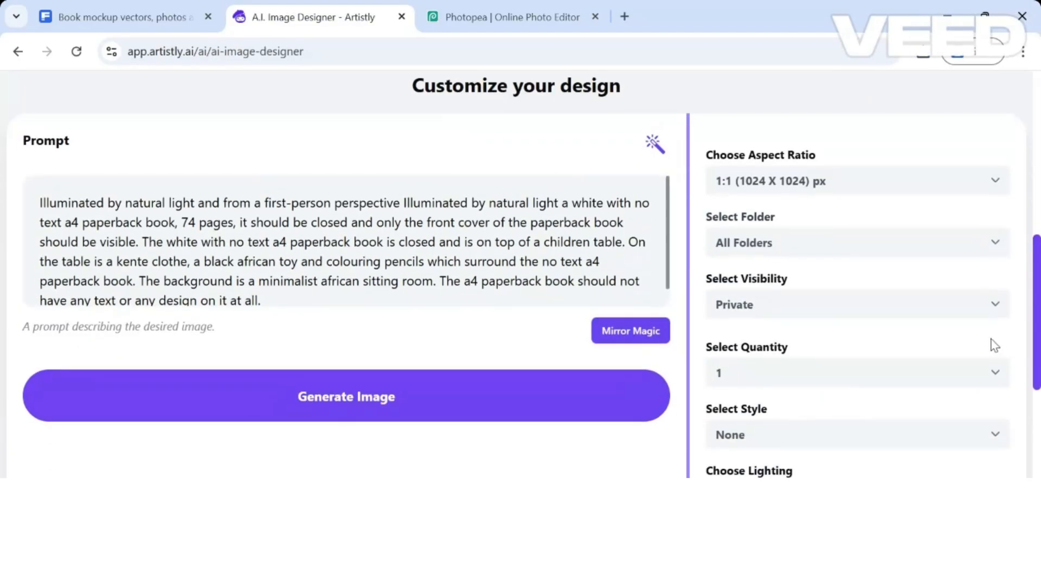
pyautogui.scroll(6, 511, 361)
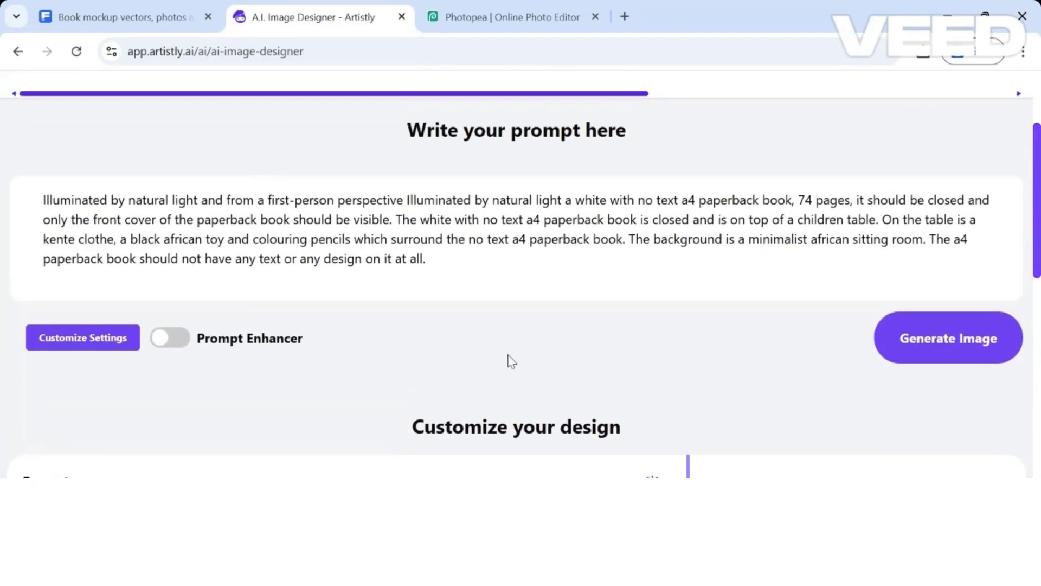
# Step: Enable Prompt Enhancer and delete the opening phrase "Illuminated by natural light and from a first-person perspective" from the prompt
pyautogui.click(176, 338)
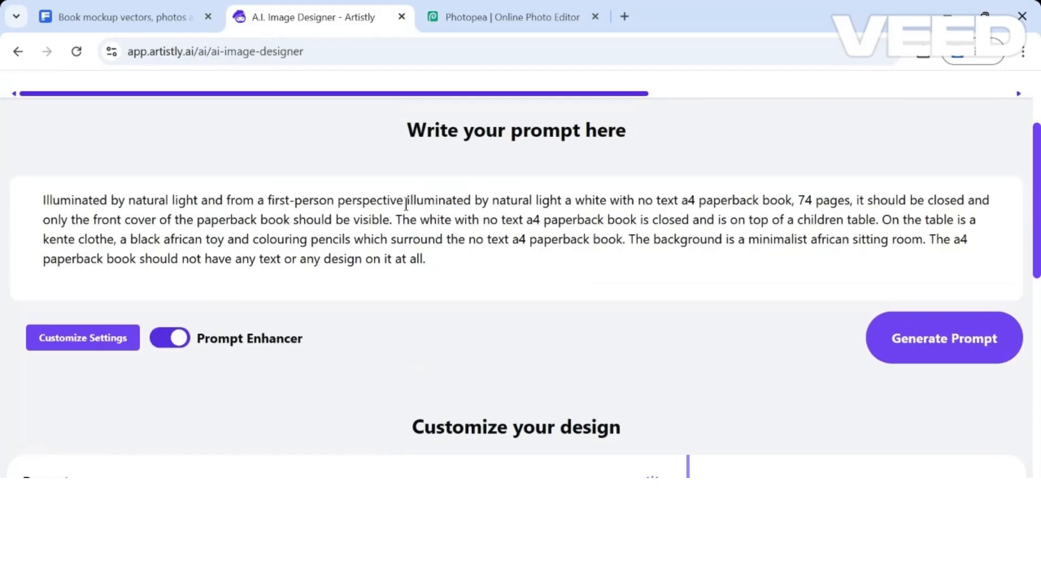
pyautogui.moveTo(407, 203); pyautogui.dragTo(37, 203)
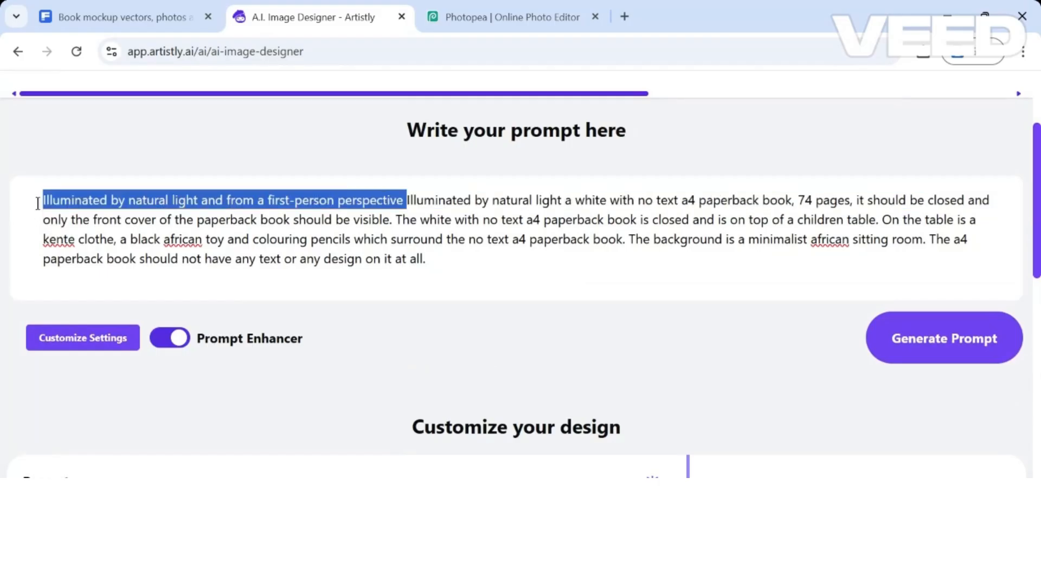
pyautogui.press('BackSpace')
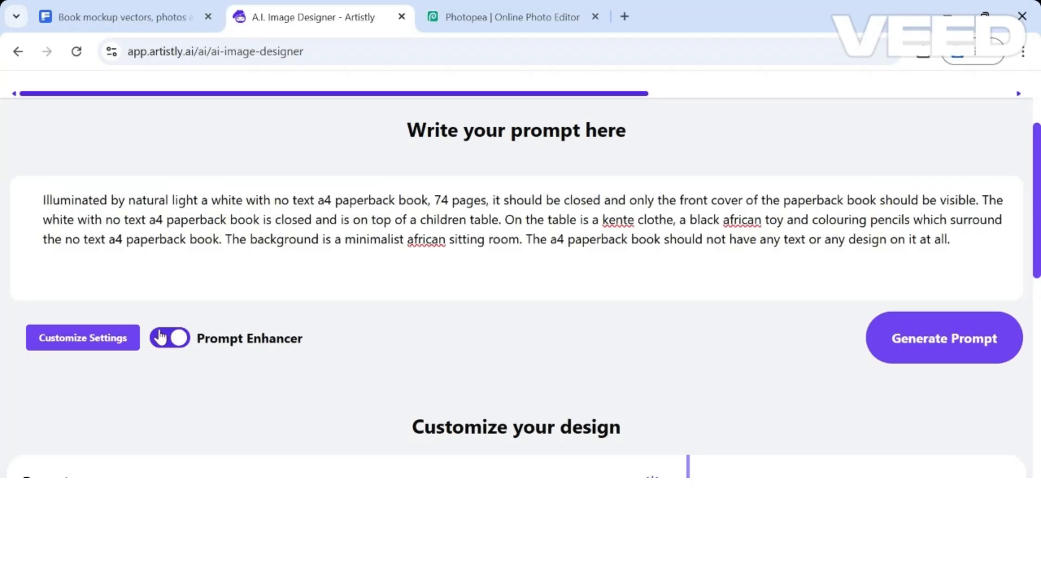
# Step: Set the quantity to 2 and generate images from the shortened prompt
pyautogui.scroll(-6, 965, 368)
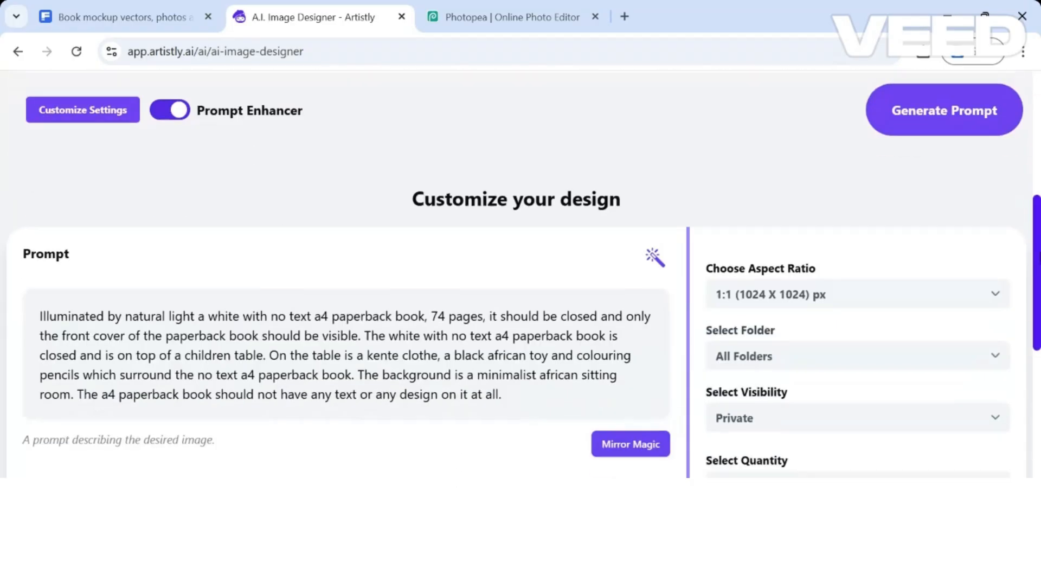
pyautogui.click(964, 371)
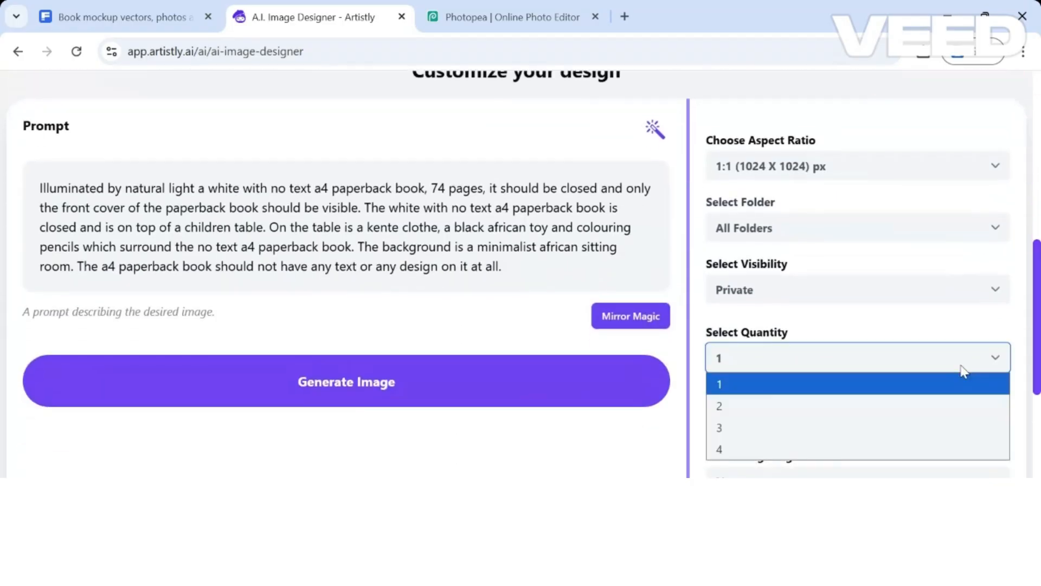
pyautogui.click(927, 407)
pyautogui.click(594, 396)
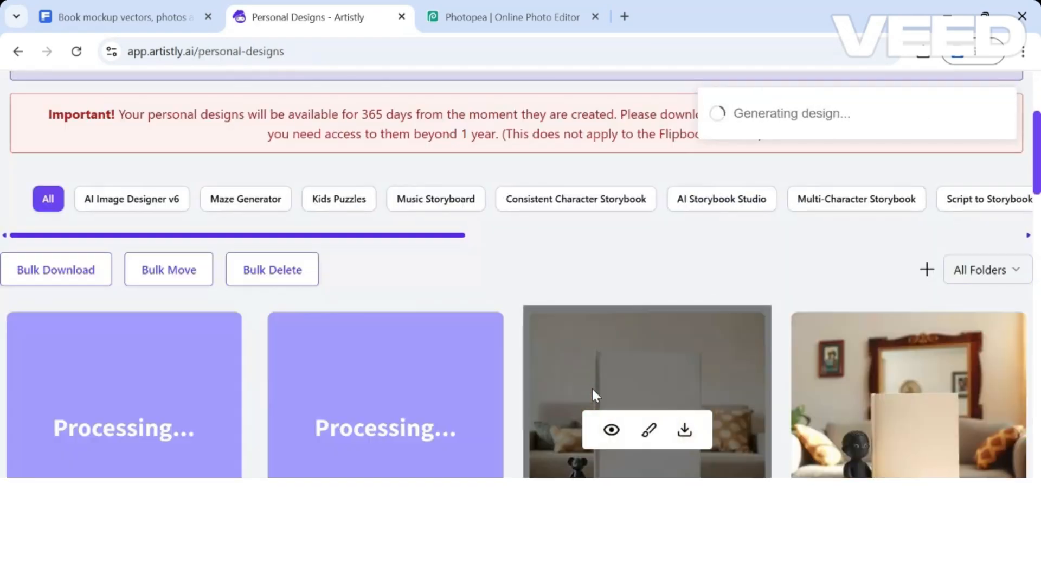
# Step: Remove the design with the beige book and black toy in front of the framed mirror
pyautogui.moveTo(993, 319)
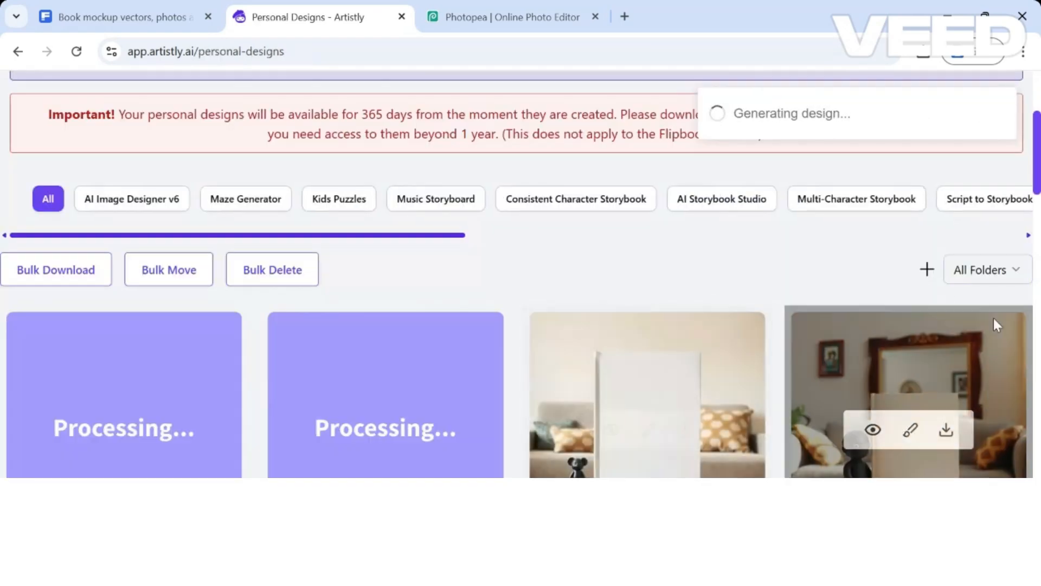
pyautogui.click(871, 431)
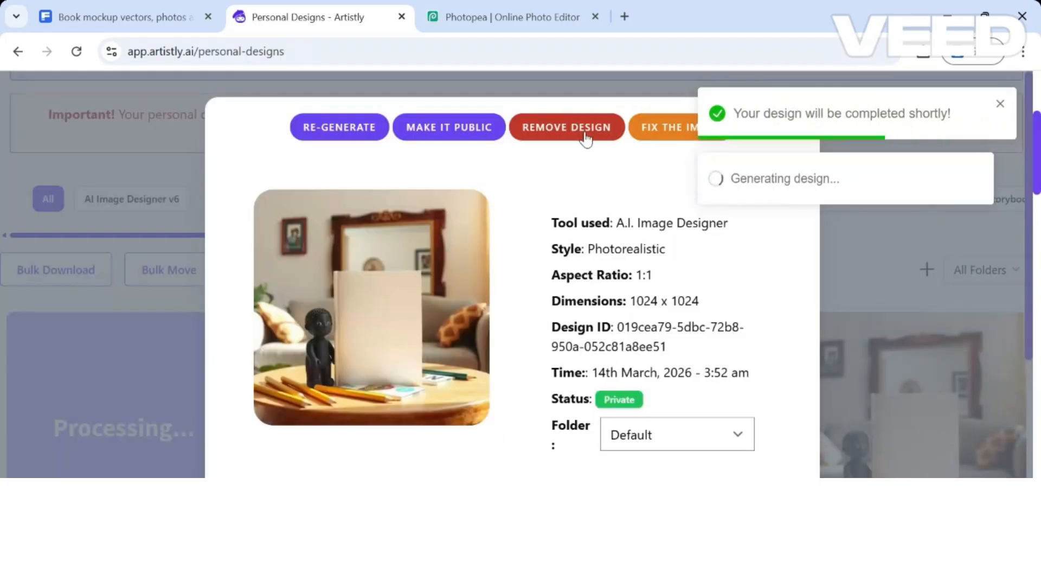
pyautogui.click(585, 136)
pyautogui.click(472, 205)
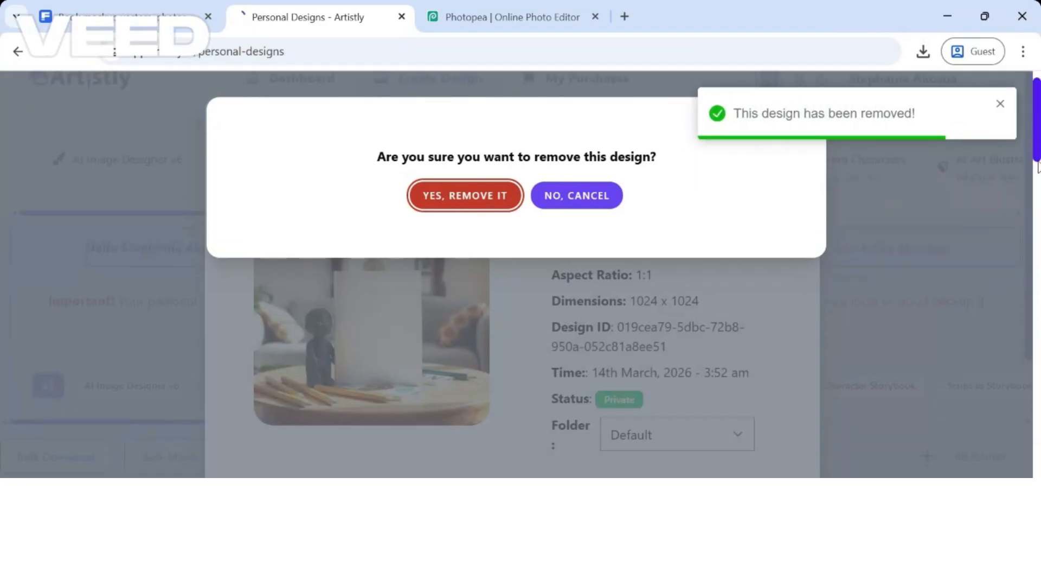
# Step: Remove the new design of a black doll sitting on an open book
pyautogui.scroll(-6, 1038, 195)
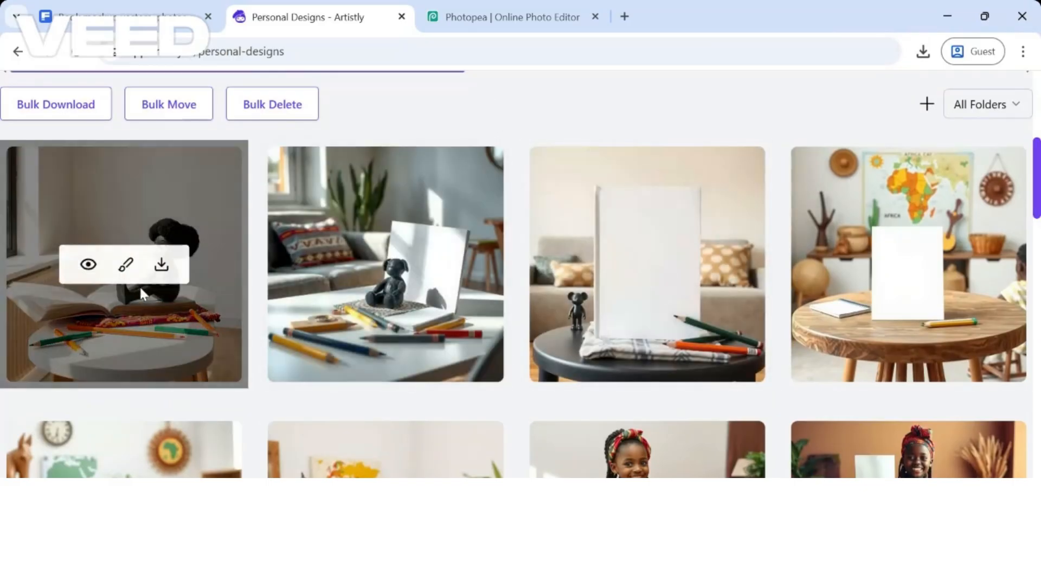
pyautogui.click(87, 265)
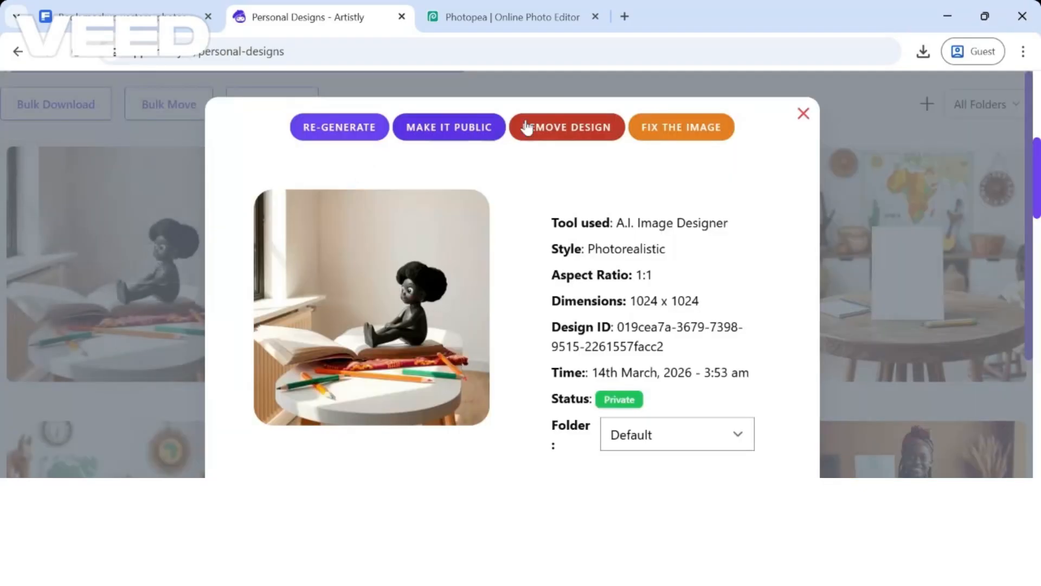
pyautogui.click(550, 128)
pyautogui.click(470, 204)
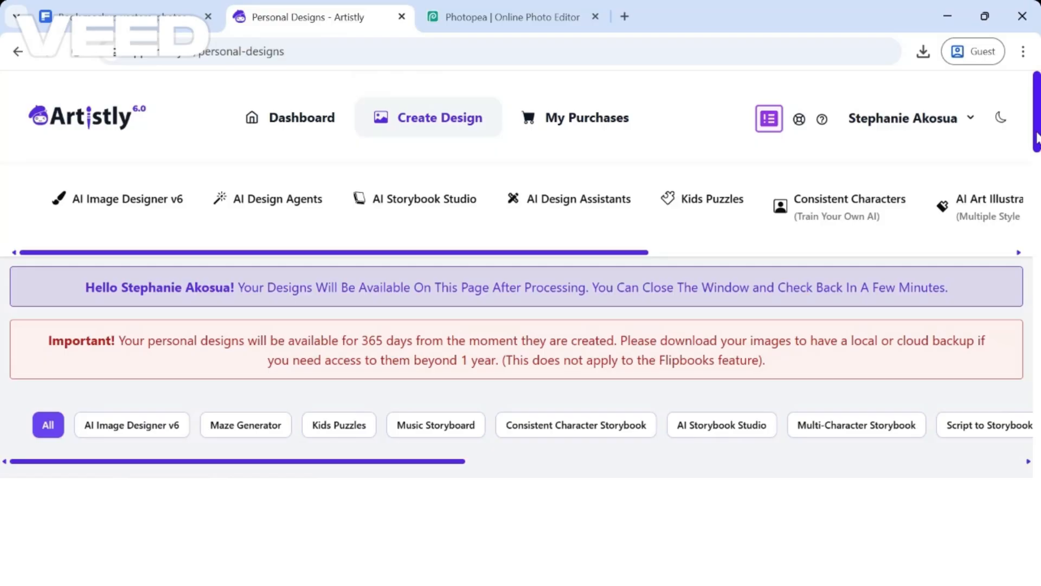
# Step: Remove the new design with the black toy animal in front of an open white book
pyautogui.moveTo(1037, 138); pyautogui.dragTo(1037, 206)
pyautogui.moveTo(65, 349)
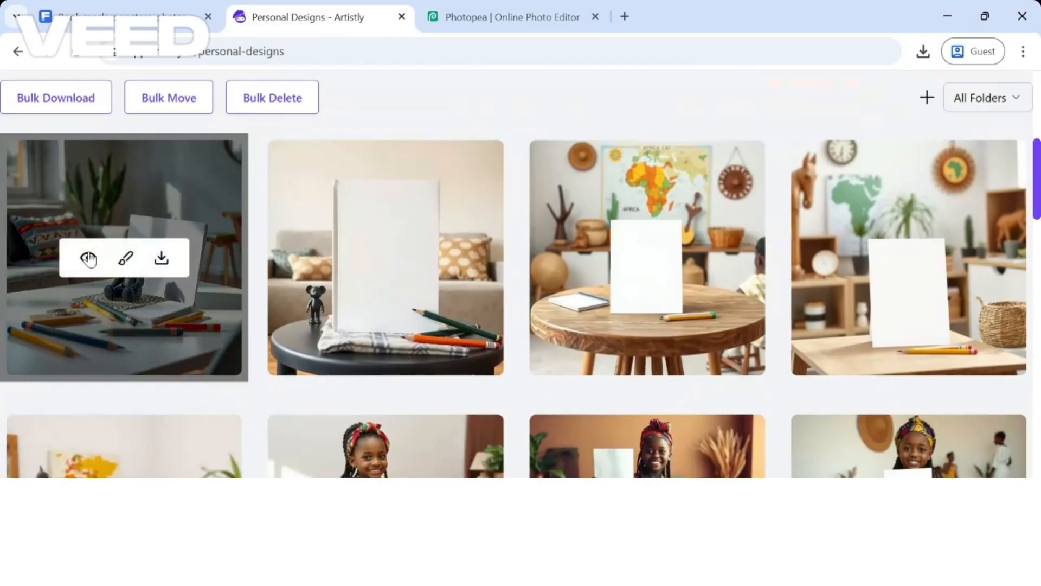
pyautogui.click(88, 257)
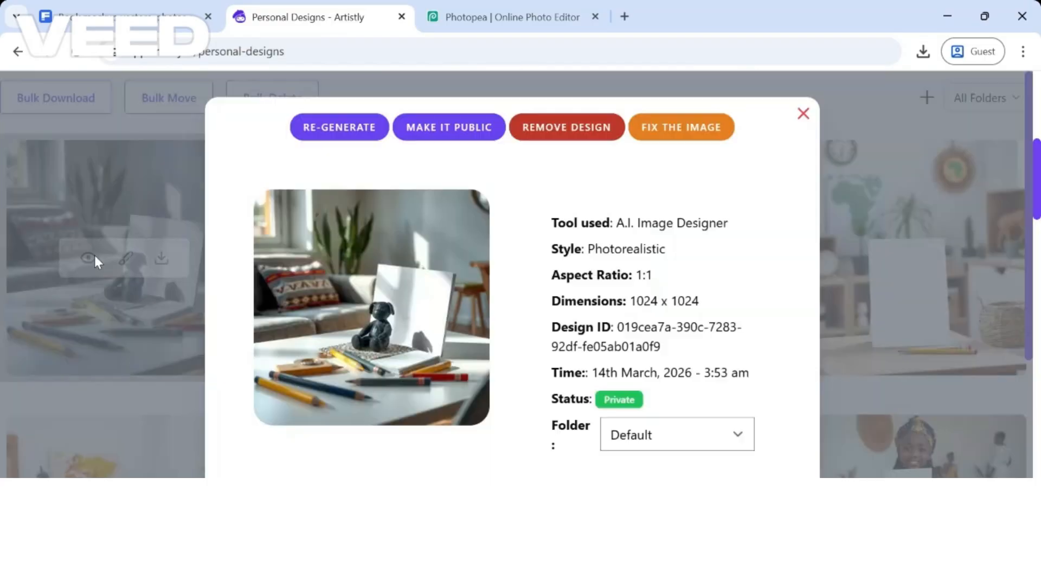
pyautogui.click(577, 128)
pyautogui.click(492, 200)
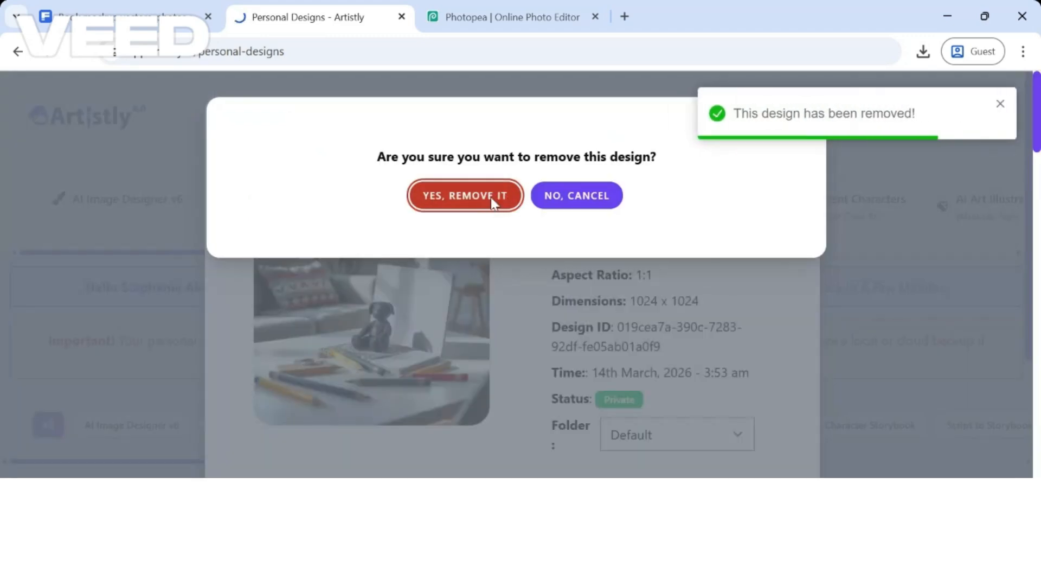
# Step: Open the blank white book image with the black round table and small toy for re-generation
pyautogui.scroll(-6, 163, 343)
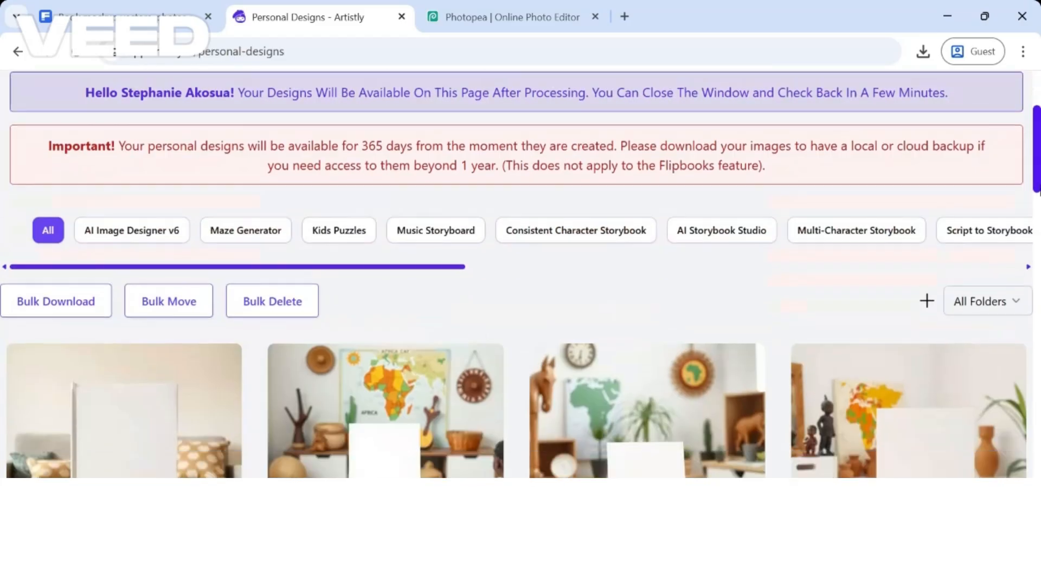
pyautogui.moveTo(163, 342)
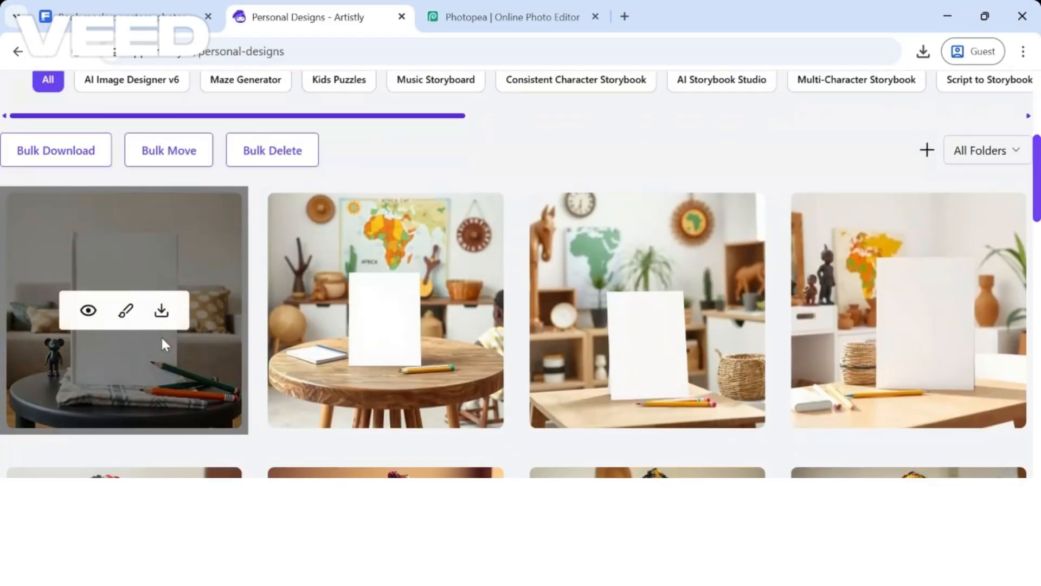
pyautogui.click(88, 311)
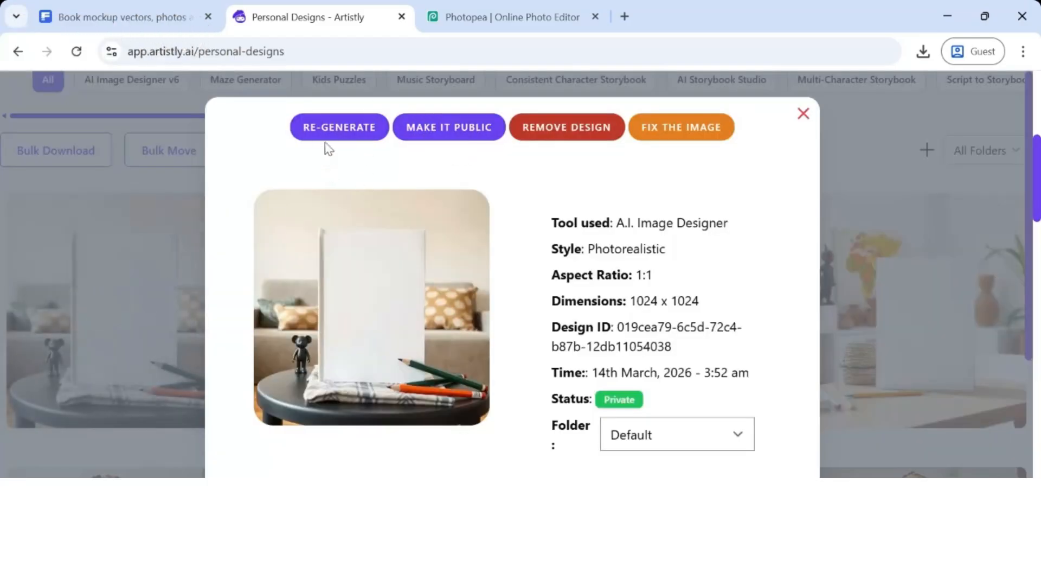
pyautogui.click(337, 135)
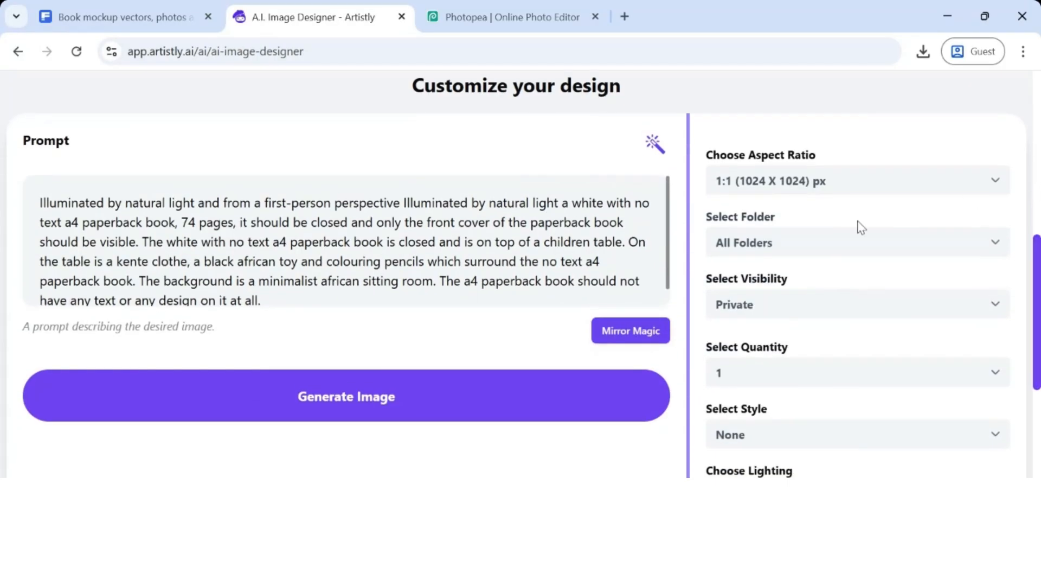
# Step: Open chatgpt.com in a new browser tab
pyautogui.click(625, 17)
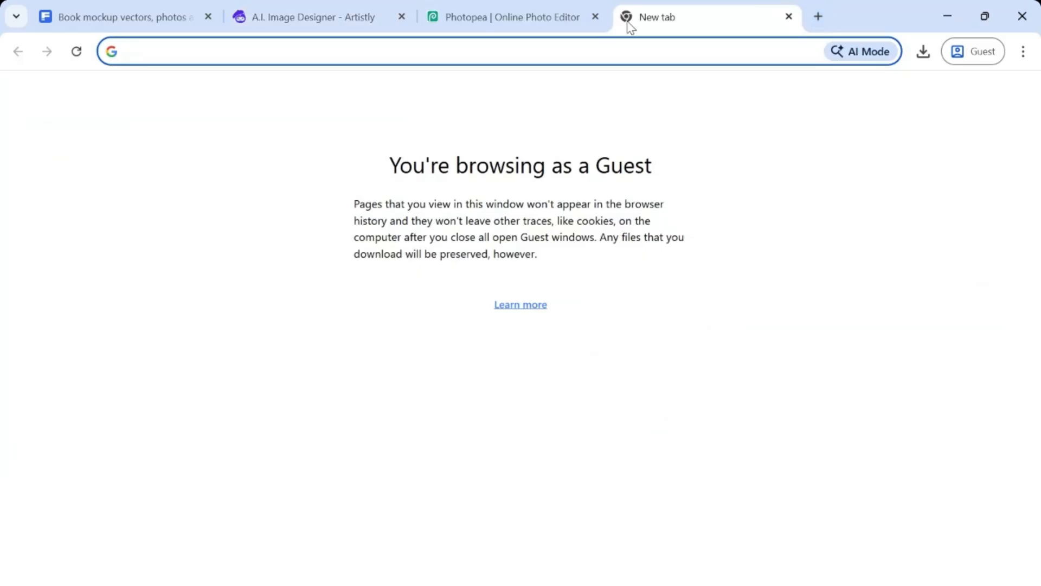
pyautogui.write('chatgpt')
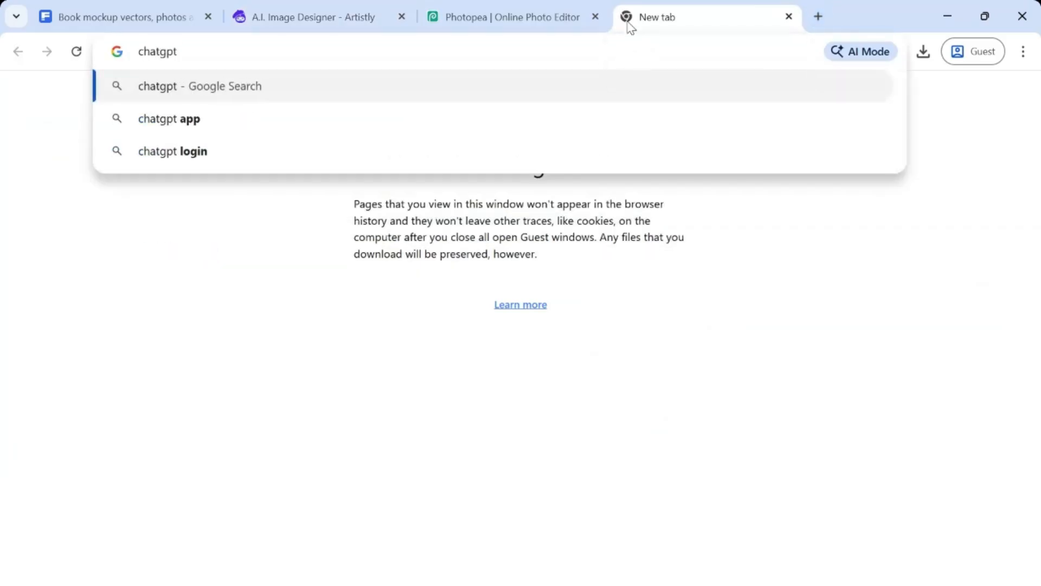
pyautogui.write('.co')
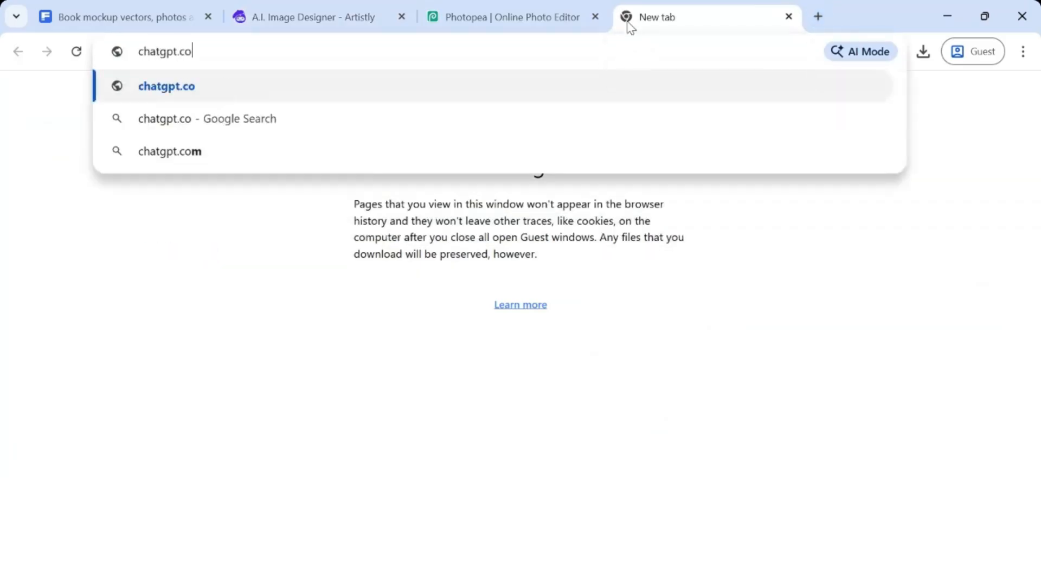
pyautogui.write('m')
pyautogui.press('Return')
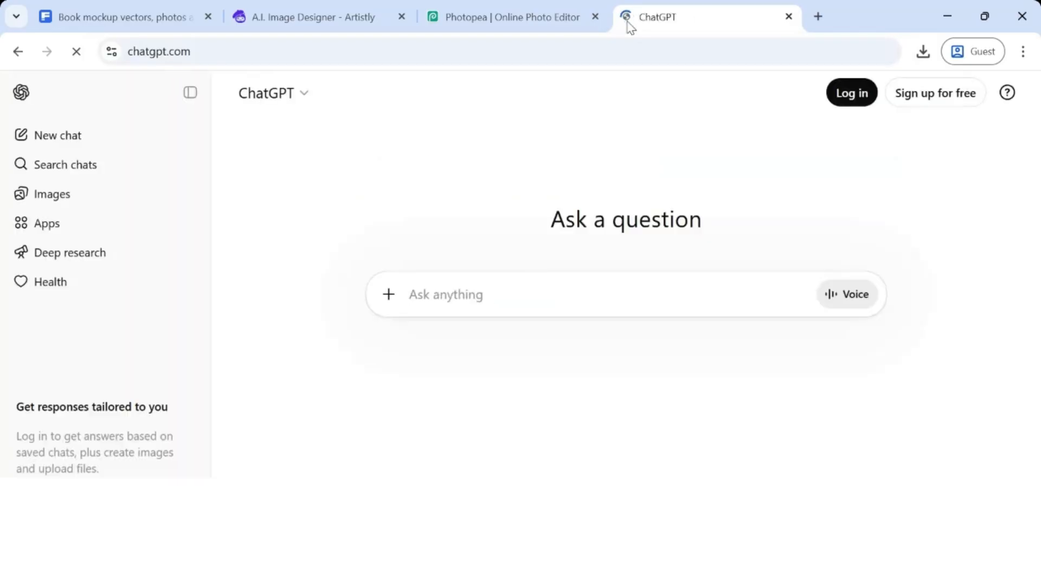
# Step: Switch to the Artistly image designer and copy its entire book mockup prompt
pyautogui.click(268, 16)
pyautogui.moveTo(276, 301); pyautogui.dragTo(34, 184)
pyautogui.hotkey('ctrl', 'c')
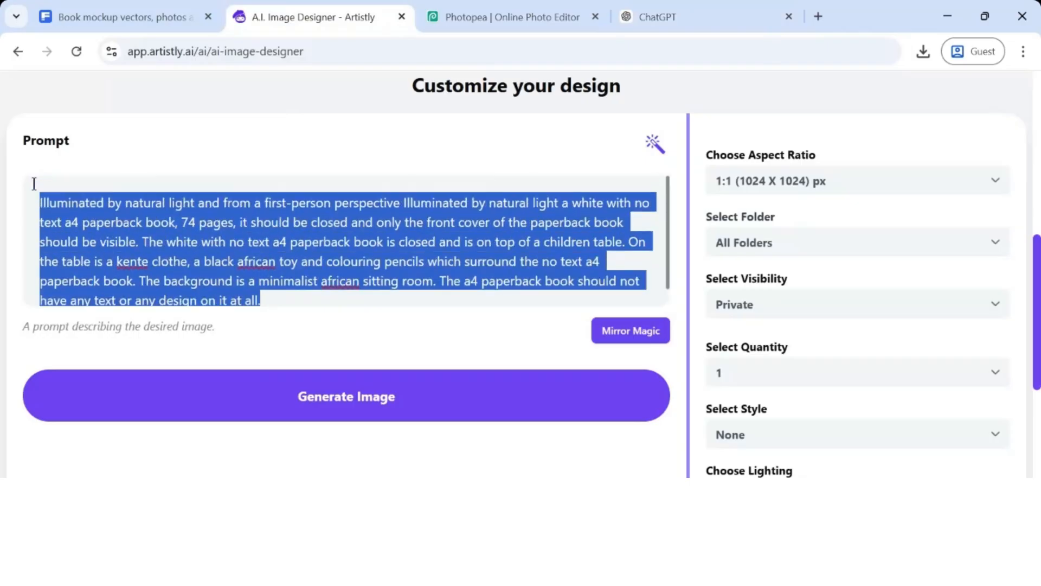
# Step: Send ChatGPT the request "refine this prompt, this is for a book mockup -" followed by the copied Artistly prompt
pyautogui.click(670, 14)
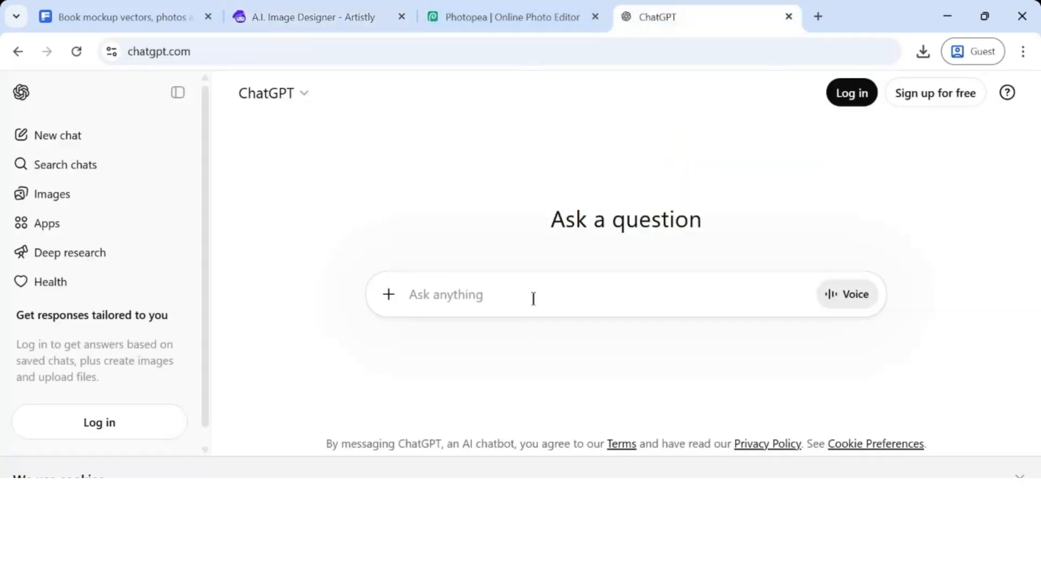
pyautogui.write('ref')
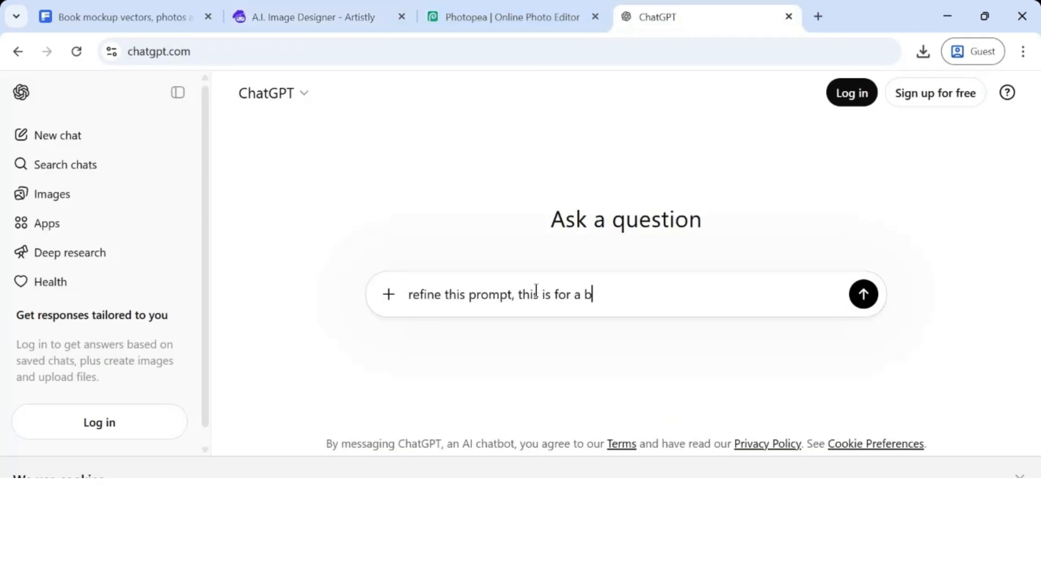
pyautogui.write('p -')
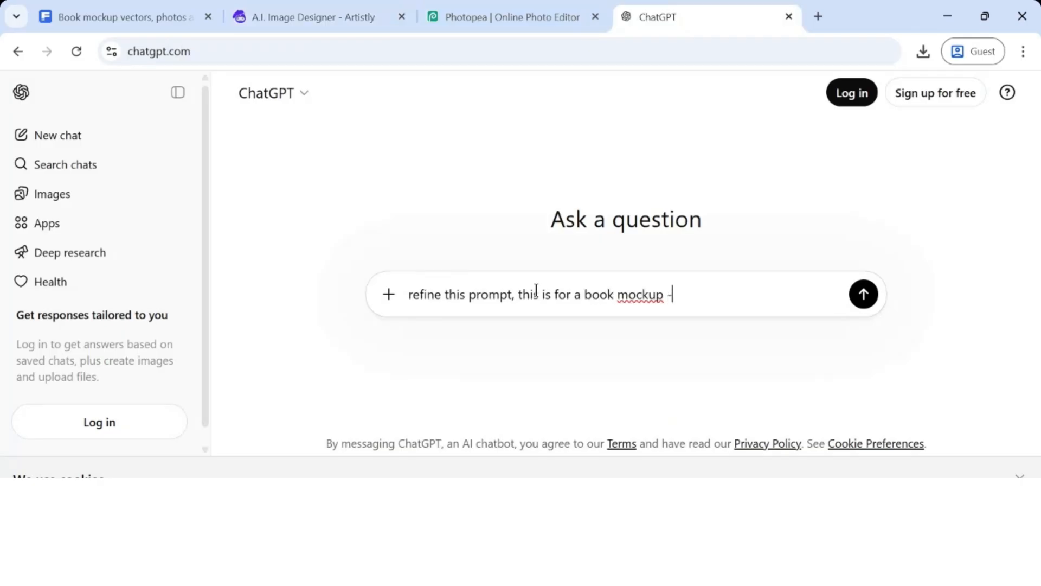
pyautogui.hotkey('ctrl', 'v')
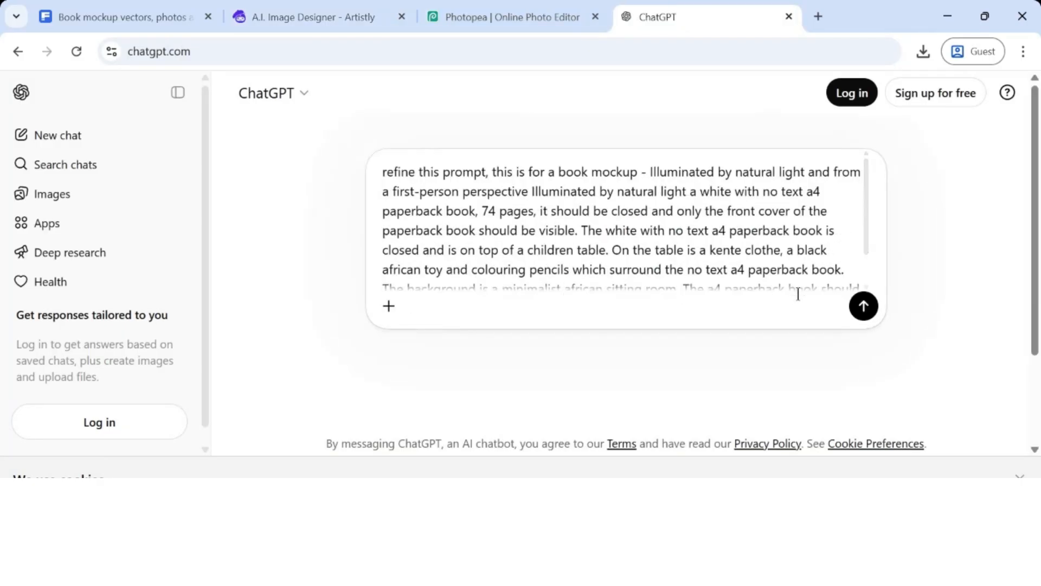
pyautogui.click(863, 307)
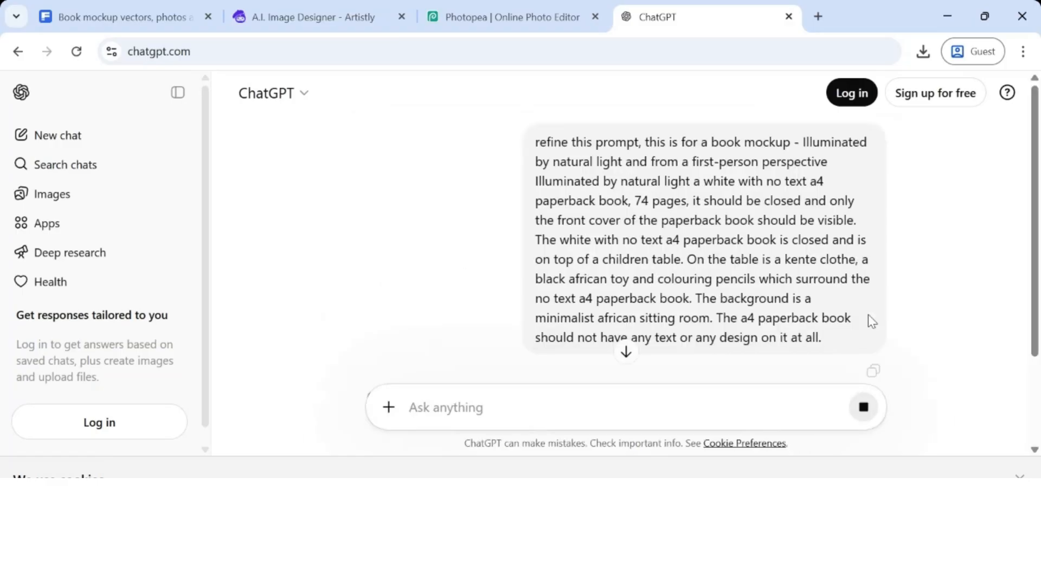
# Step: Review ChatGPT's refined prompt and copy the optional short "generator-friendly" version
pyautogui.moveTo(1039, 237); pyautogui.dragTo(1018, 409)
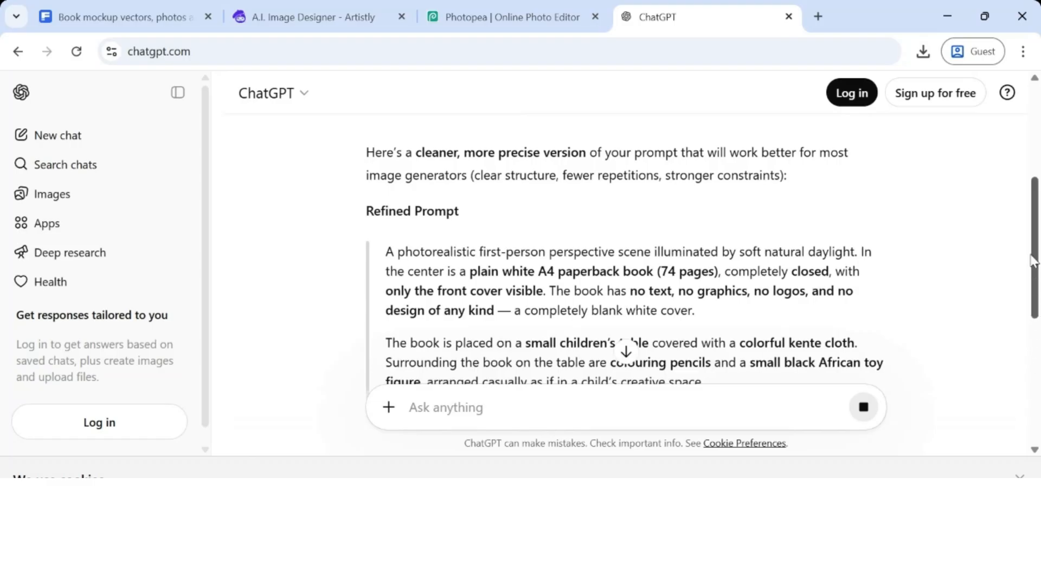
pyautogui.moveTo(1032, 261)
pyautogui.mouseDown()
pyautogui.moveTo(1038, 344)
pyautogui.moveTo(1037, 275)
pyautogui.mouseUp()
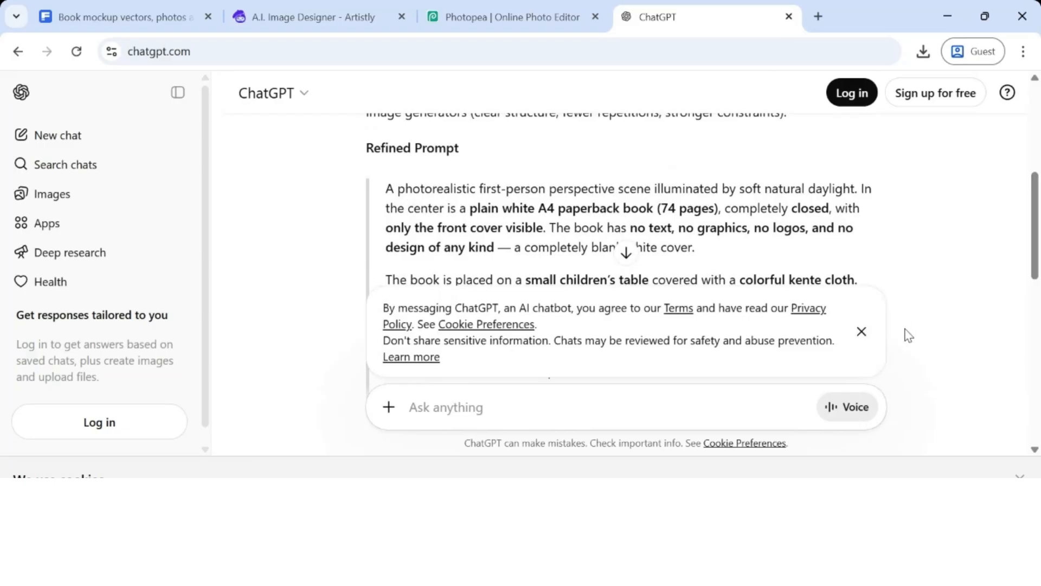
pyautogui.click(861, 332)
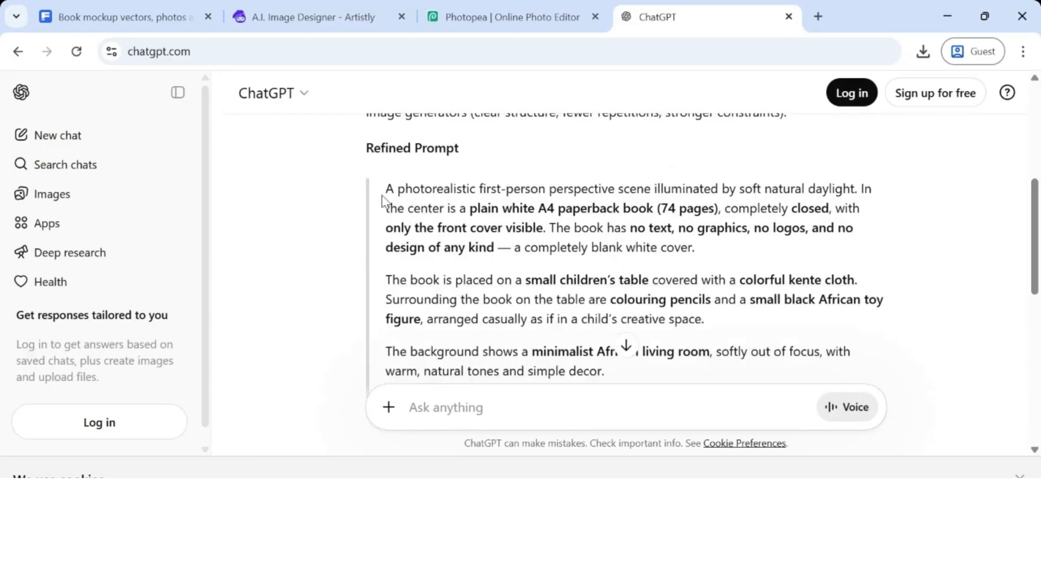
pyautogui.moveTo(383, 190); pyautogui.dragTo(606, 144)
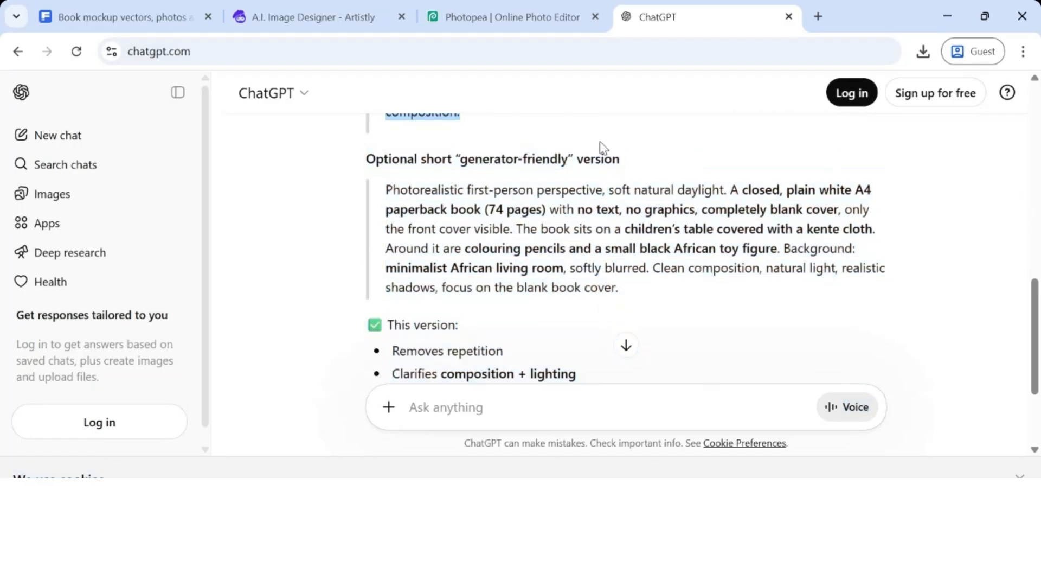
pyautogui.click(630, 260)
pyautogui.moveTo(632, 291); pyautogui.dragTo(380, 191)
pyautogui.hotkey('ctrl', 'c')
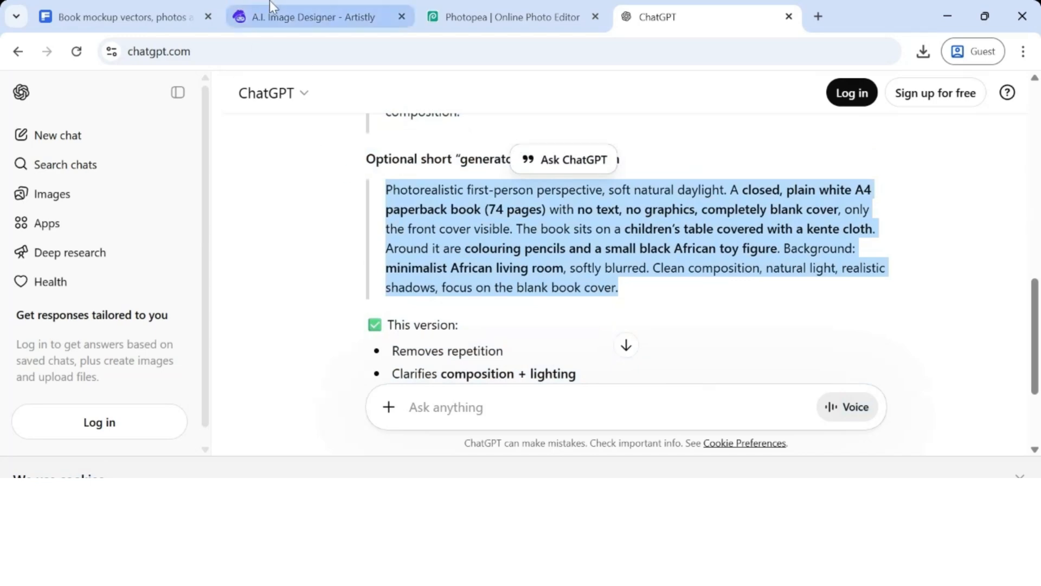
# Step: Replace the prompt in the Artistly image designer with the copied short version and generate the image
pyautogui.click(296, 13)
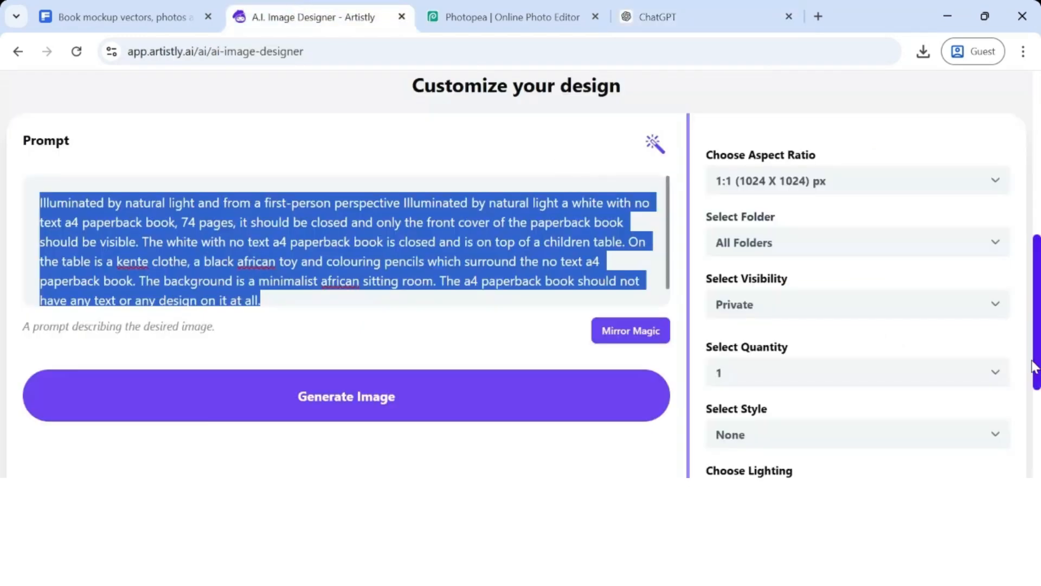
pyautogui.scroll(5, 1033, 366)
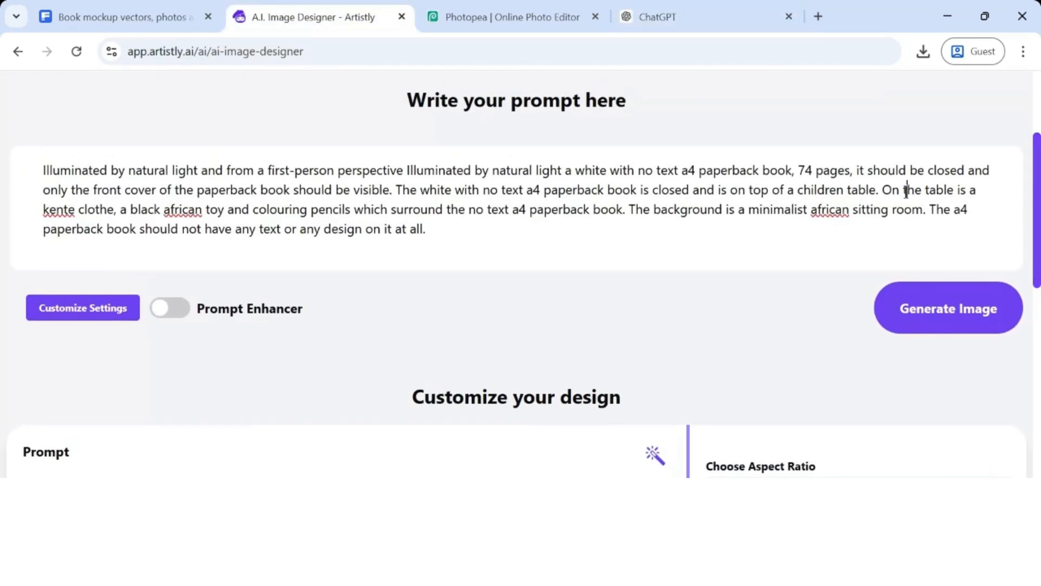
pyautogui.click(906, 191)
pyautogui.hotkey('ctrl', 'a')
pyautogui.press('BackSpace')
pyautogui.hotkey('ctrl', 'v')
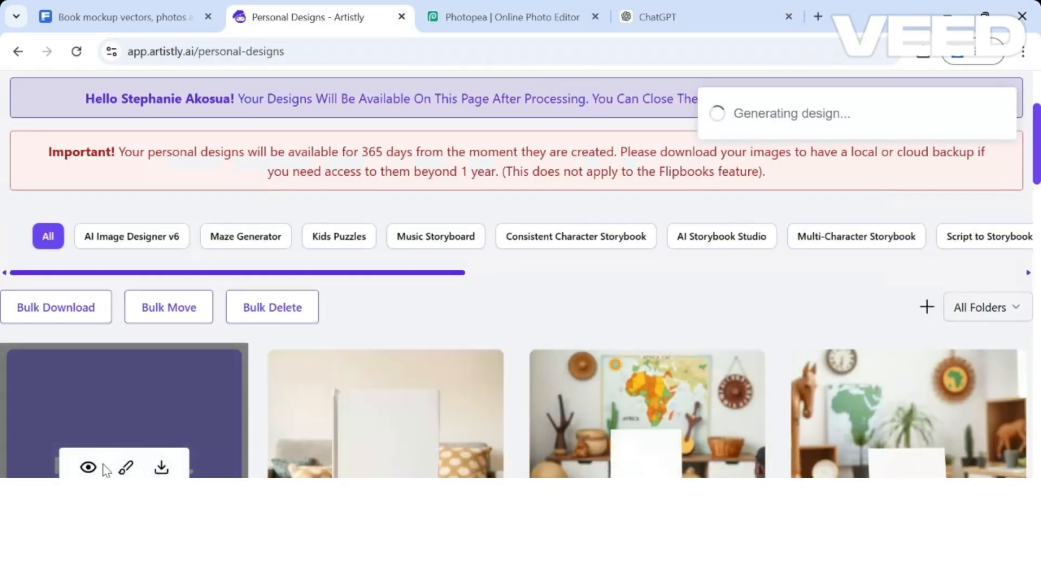
# Step: Open the processing design for re-generation, replace "toy figure" with "map" in its prompt, and insert "kente cloth," before "colouring pencils"
pyautogui.click(88, 467)
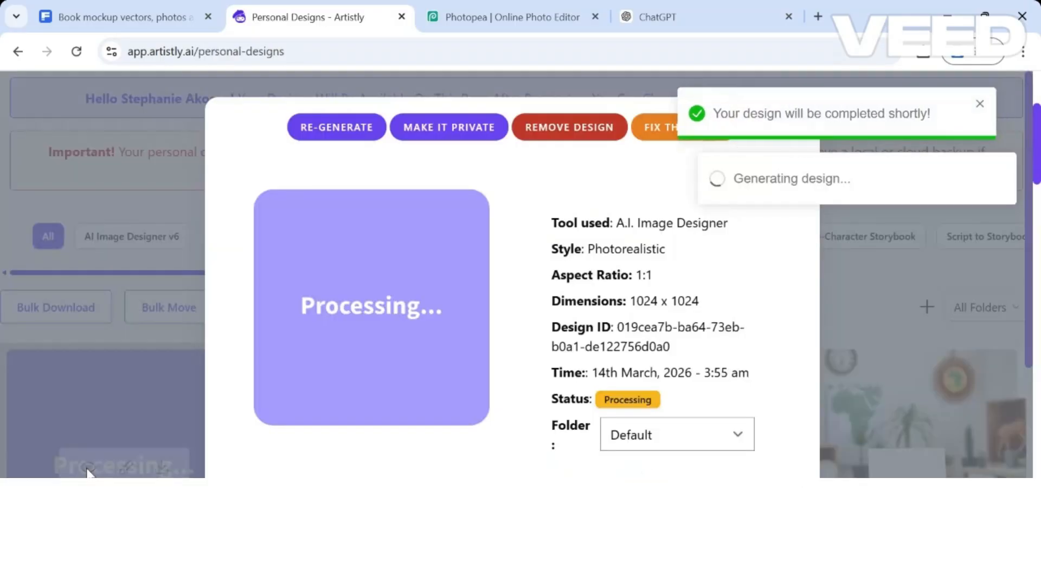
pyautogui.click(347, 133)
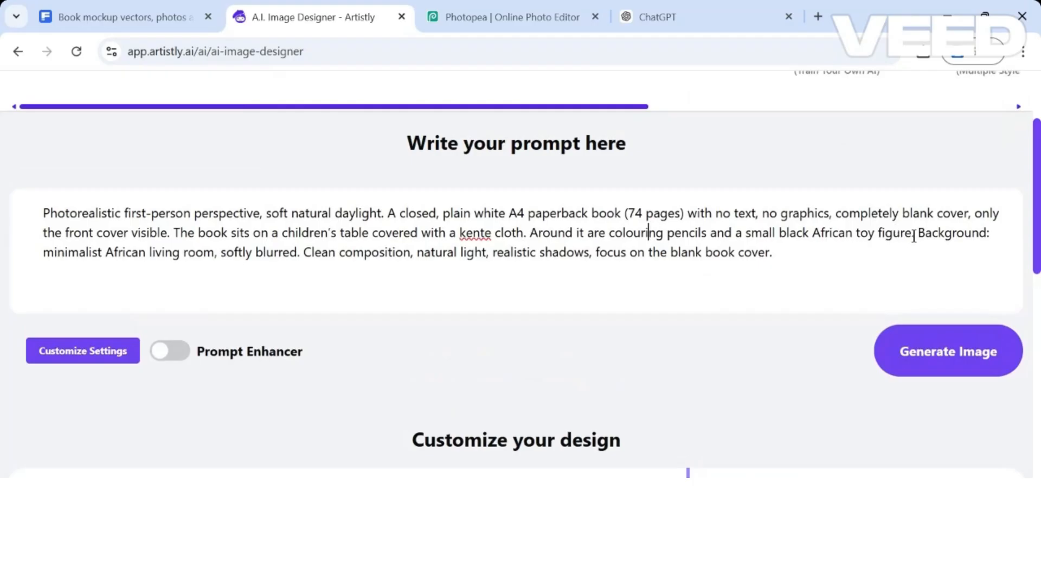
pyautogui.moveTo(911, 232); pyautogui.dragTo(847, 237)
pyautogui.press('BackSpace')
pyautogui.write('map')
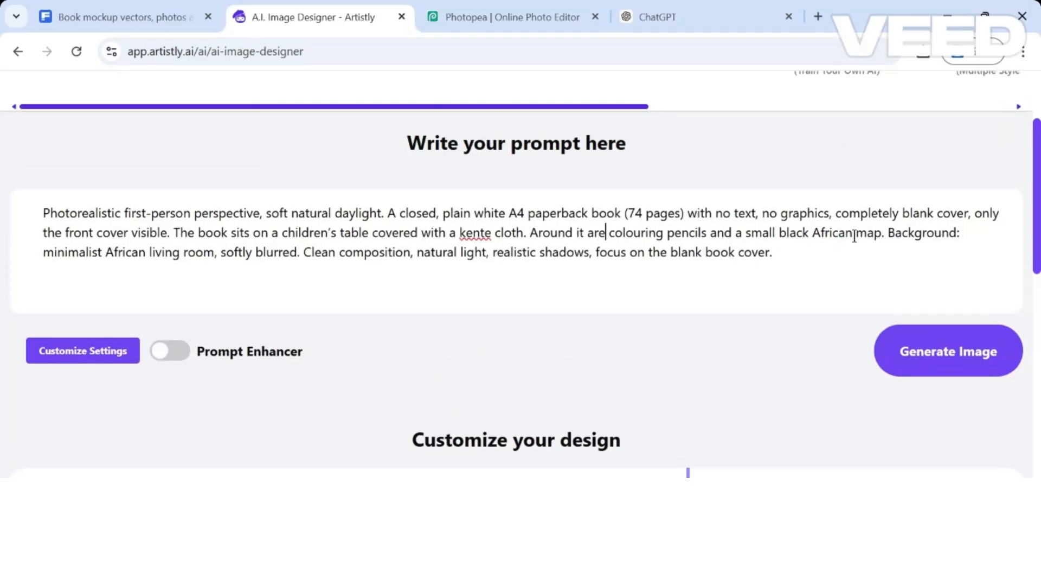
pyautogui.write(' kent ')
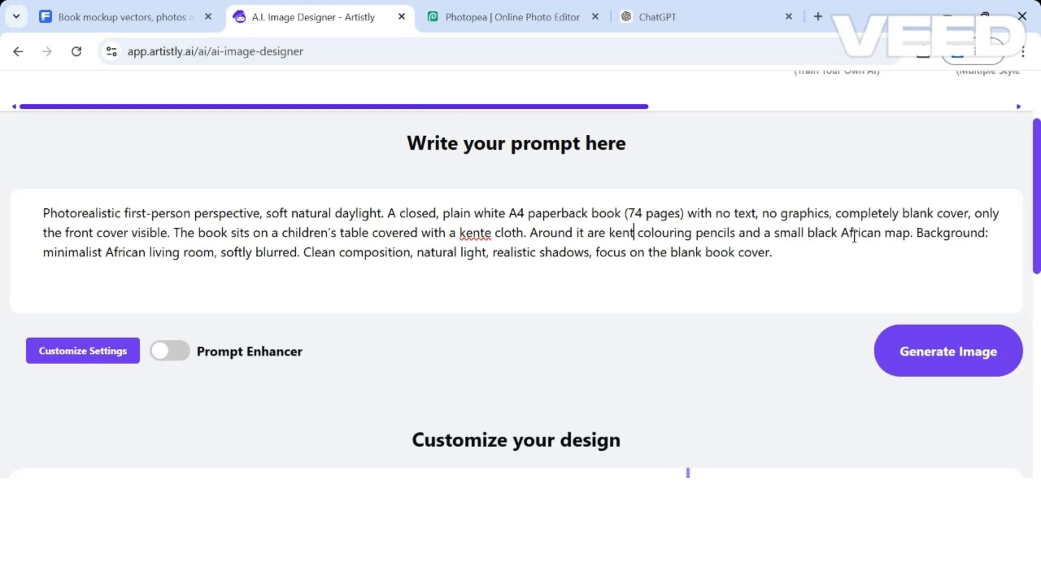
pyautogui.write('e cloth,')
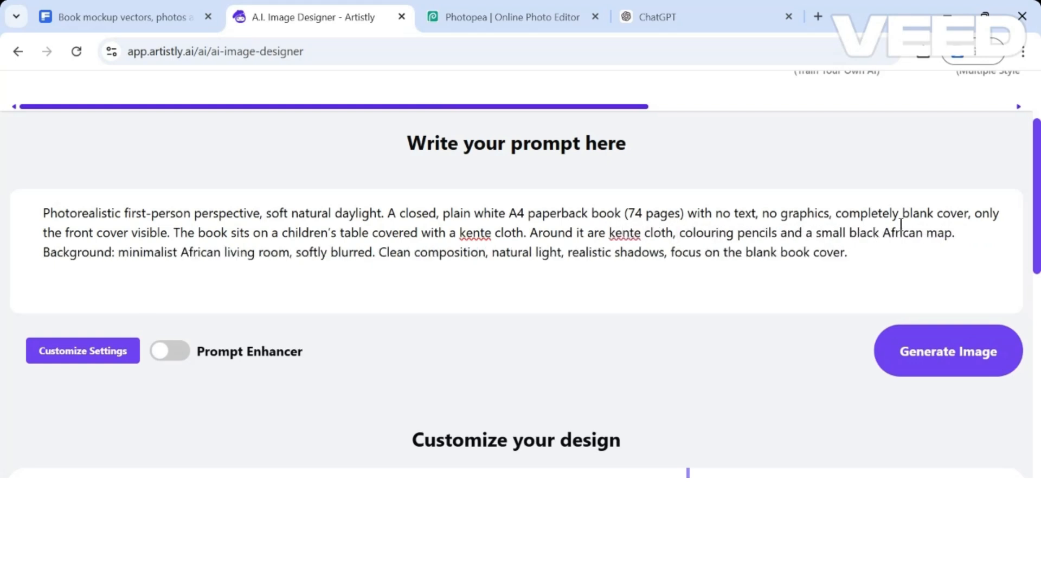
# Step: Reword the prompt's small black African map phrase as "an african map on the wall."
pyautogui.moveTo(957, 227); pyautogui.dragTo(812, 232)
pyautogui.press('BackSpace')
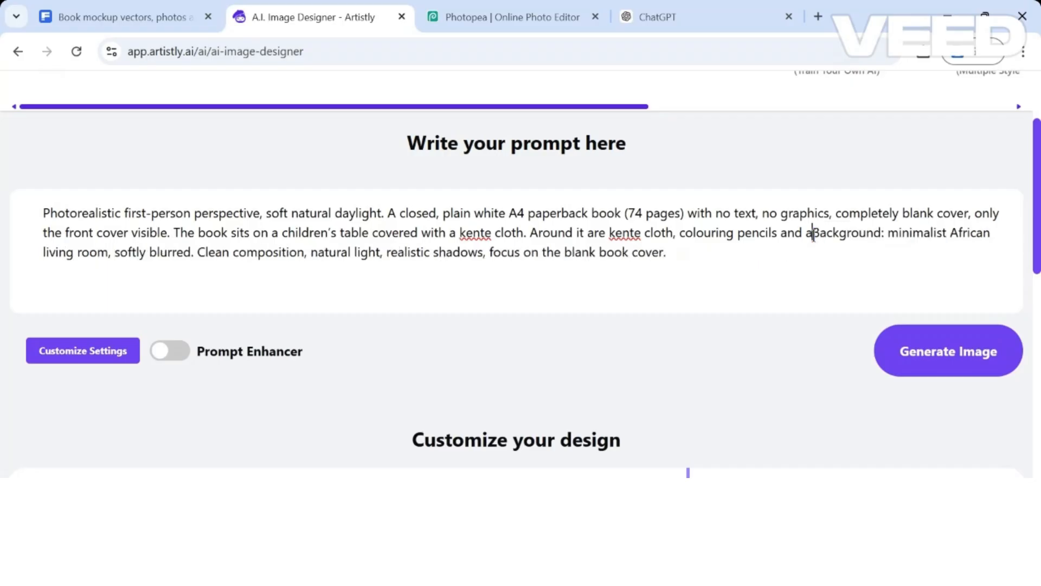
pyautogui.write('n african map o')
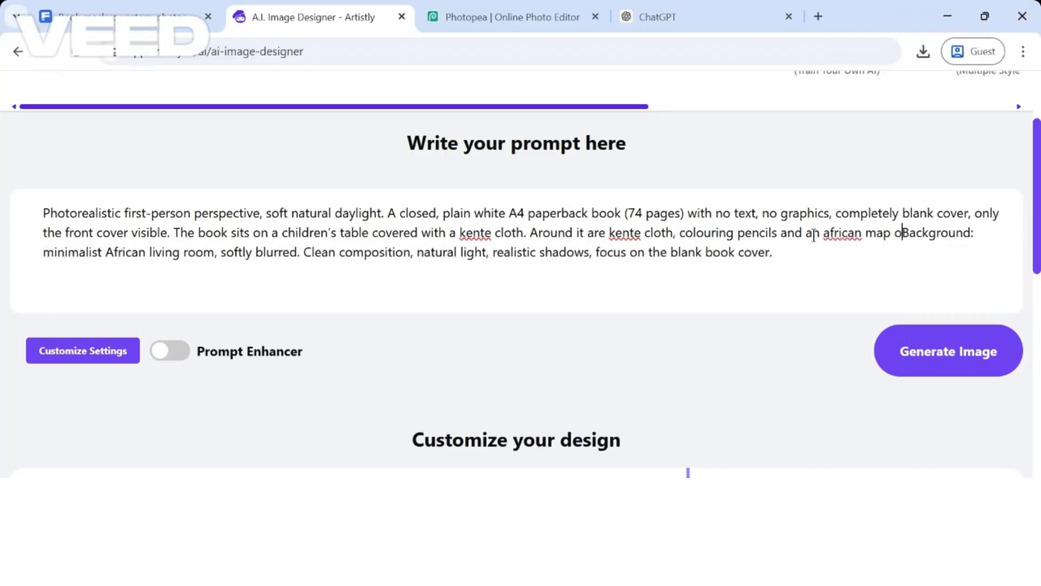
pyautogui.write('n the wall.')
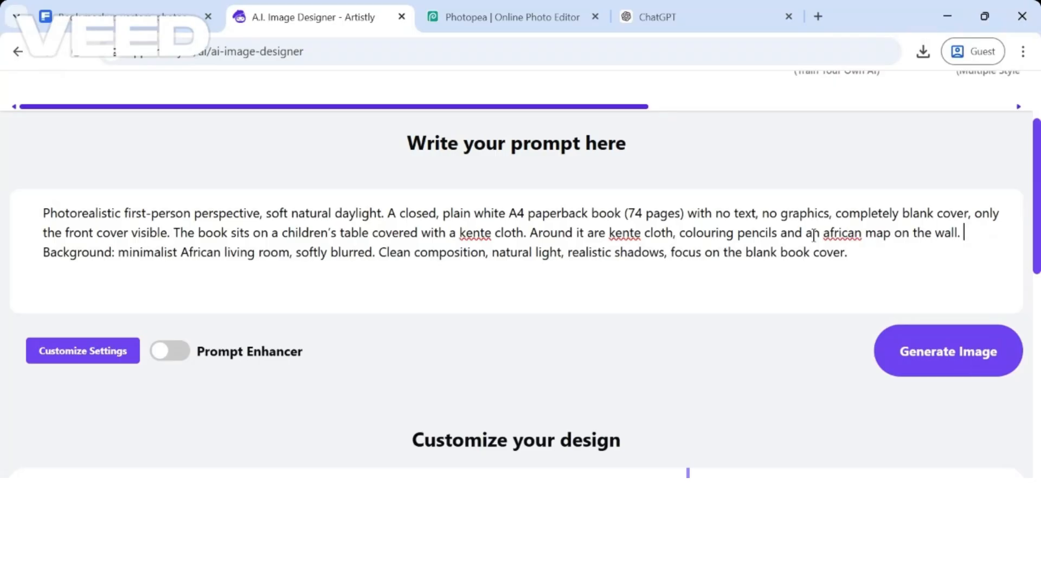
# Step: Set the image quantity to 2 and generate the designs from the edited prompt
pyautogui.moveTo(1035, 232); pyautogui.dragTo(1036, 352)
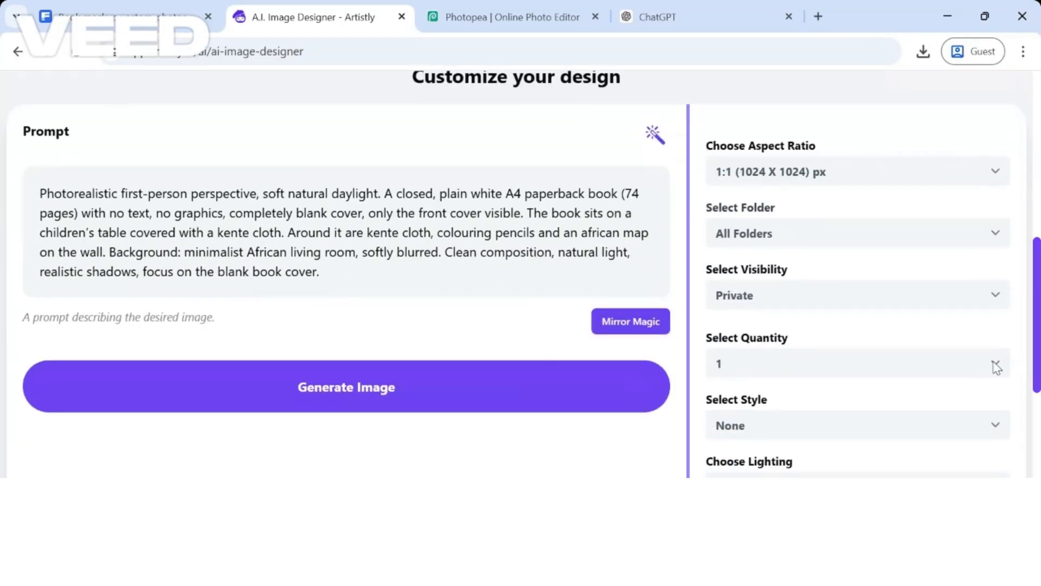
pyautogui.click(931, 364)
pyautogui.click(887, 413)
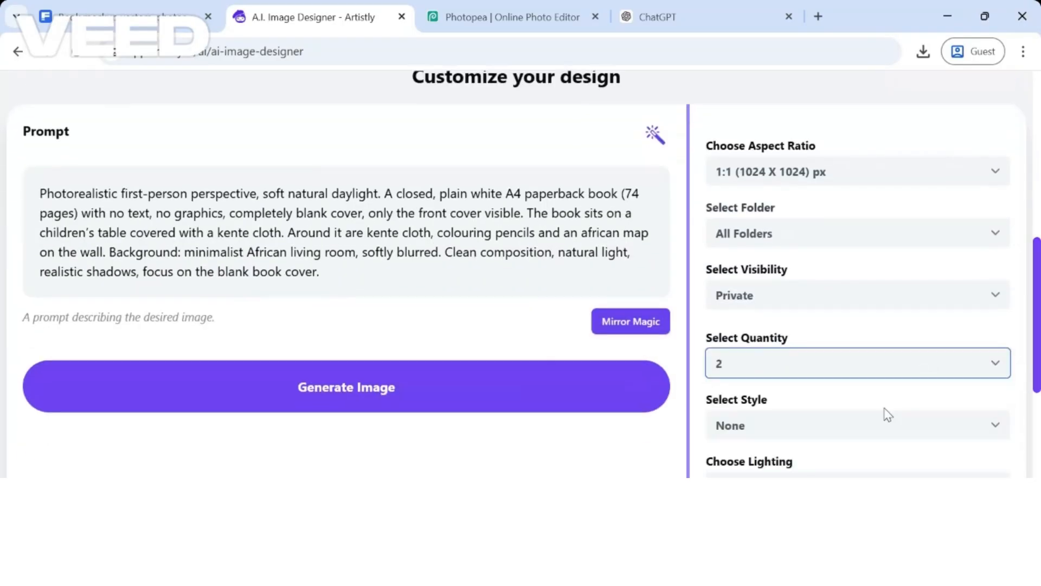
pyautogui.click(574, 396)
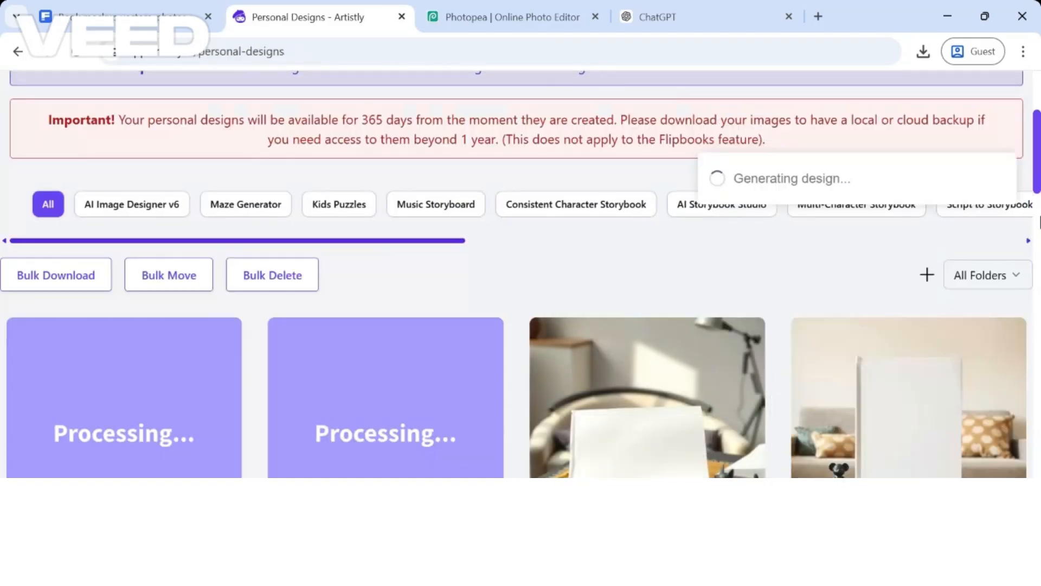
# Step: Remove the design showing the blank book beside a black toy animal on a floral cloth
pyautogui.moveTo(1034, 185); pyautogui.dragTo(1039, 233)
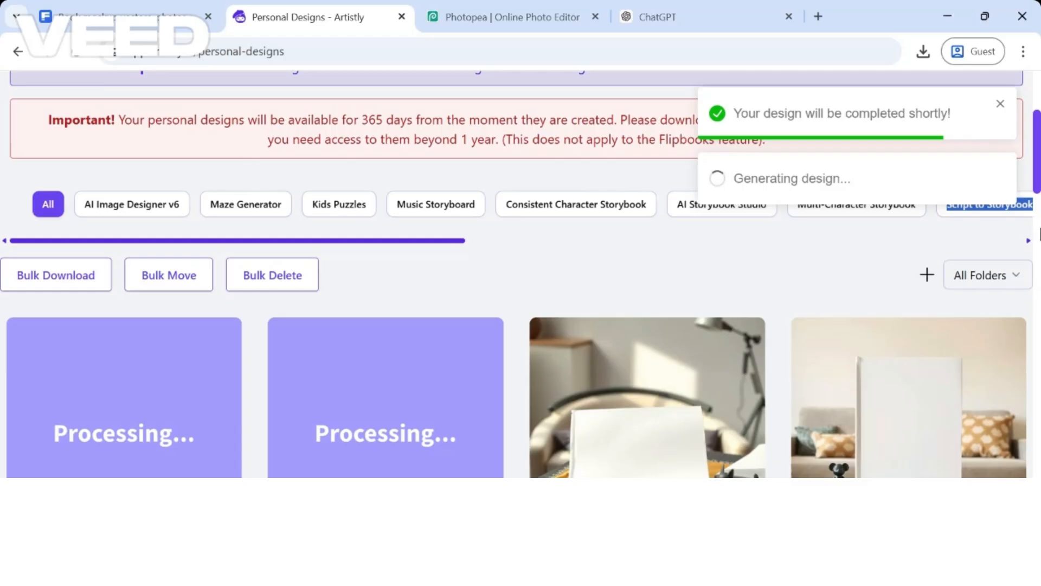
pyautogui.scroll(-3, 611, 271)
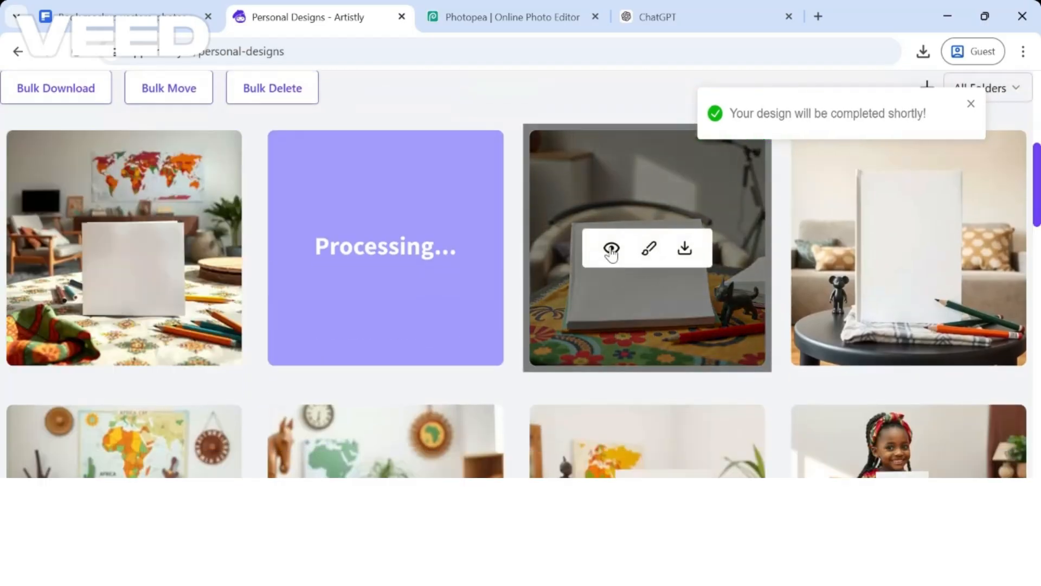
pyautogui.click(611, 251)
pyautogui.click(600, 135)
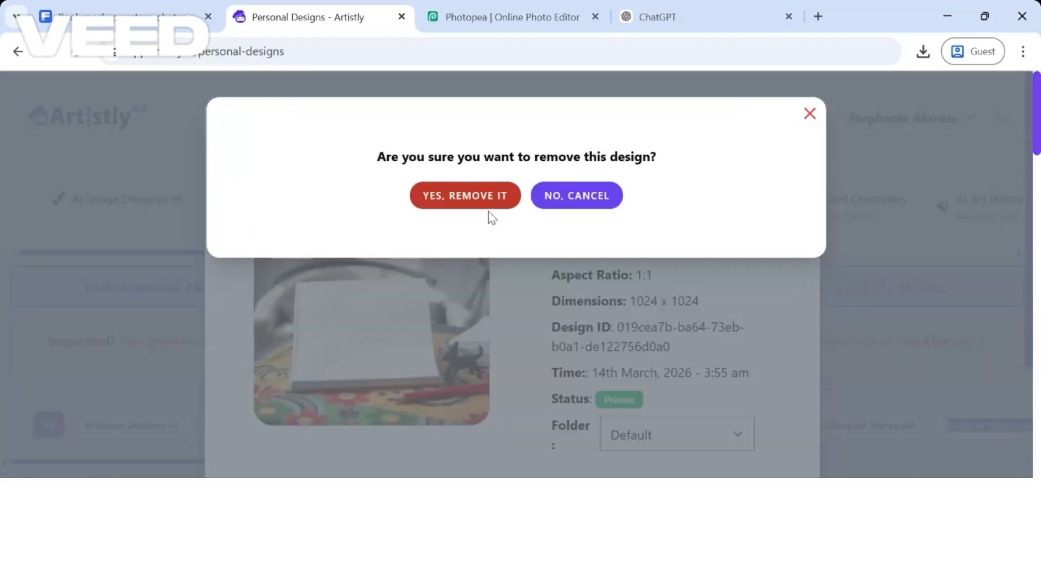
pyautogui.click(481, 198)
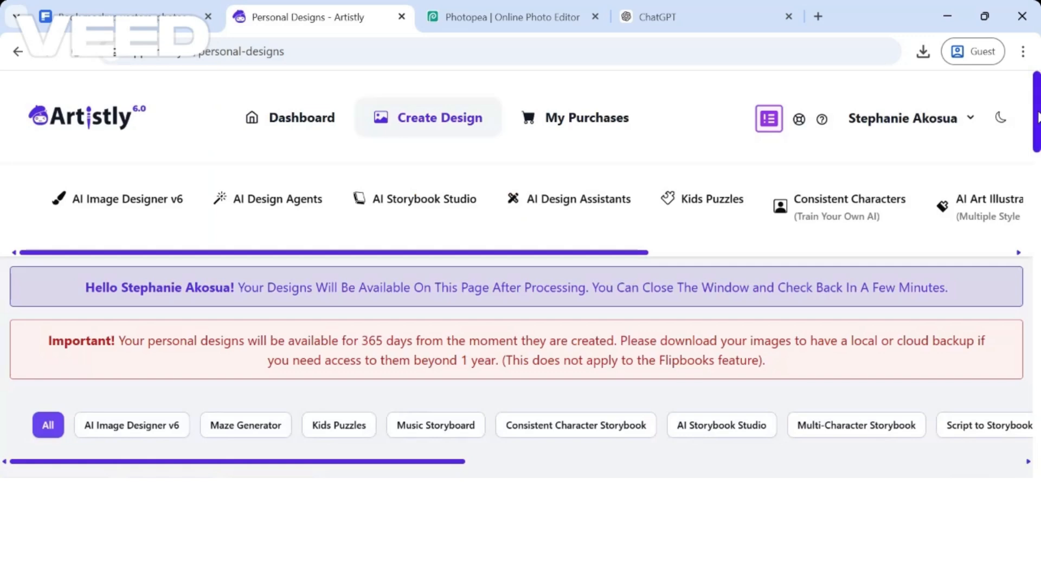
# Step: Inspect the new blank book design with the Africa wall map and orange patterned cloth, and close its details
pyautogui.moveTo(1037, 119); pyautogui.dragTo(1037, 182)
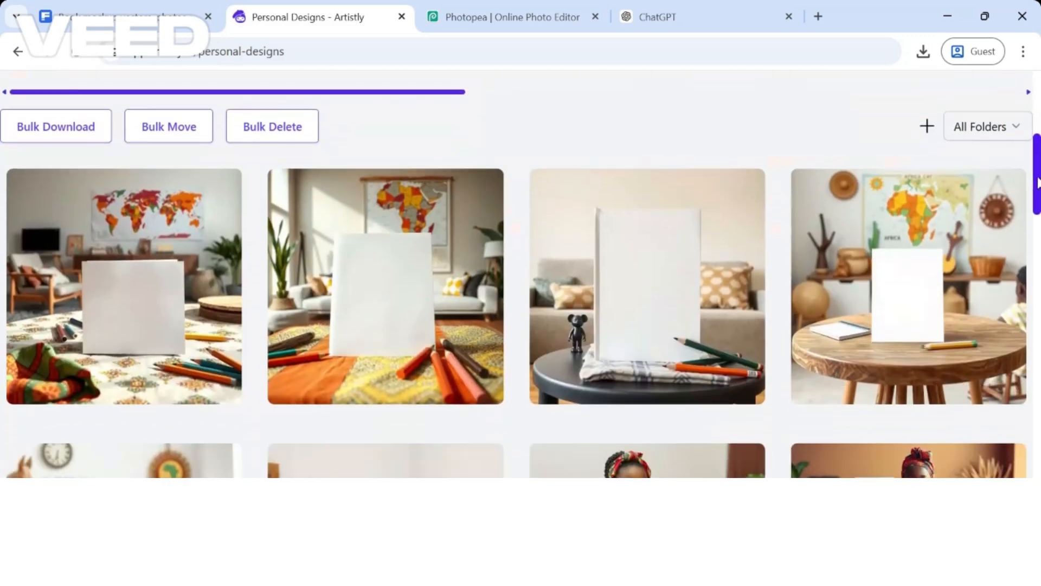
pyautogui.moveTo(418, 287)
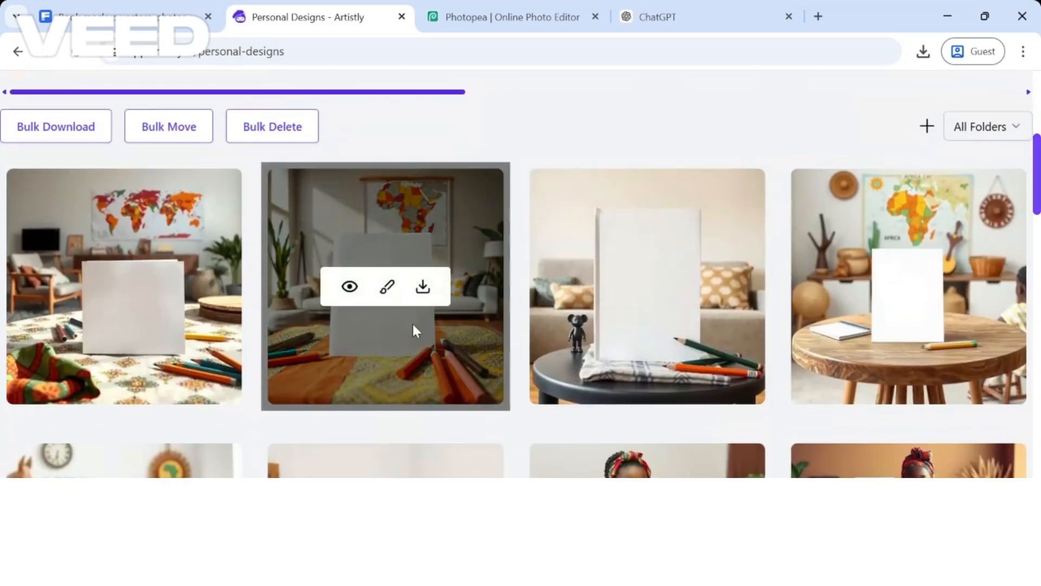
pyautogui.click(342, 292)
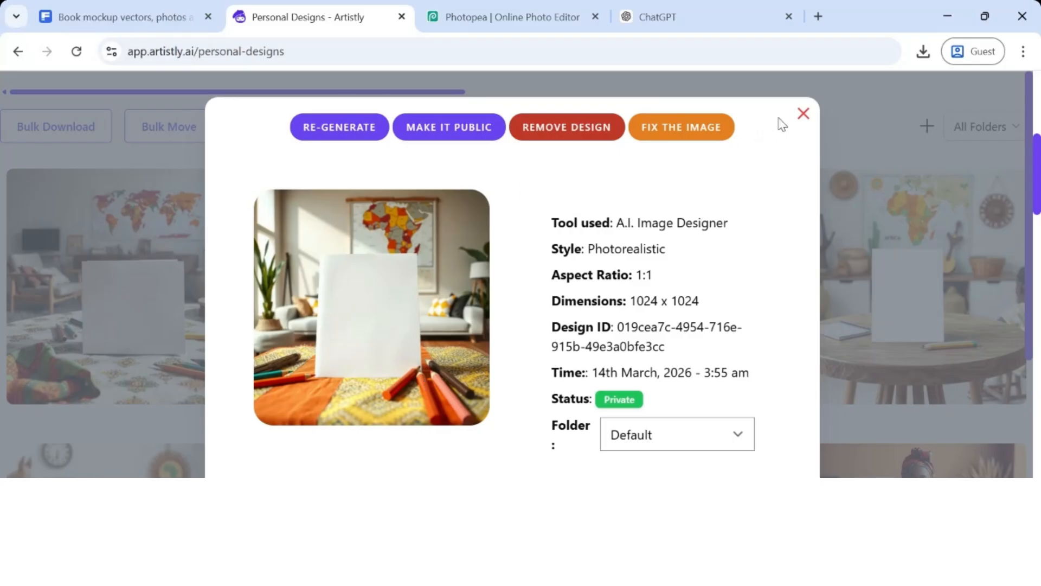
pyautogui.click(802, 113)
# Step: Remove the new blank book design with the world map on the wall
pyautogui.moveTo(145, 297)
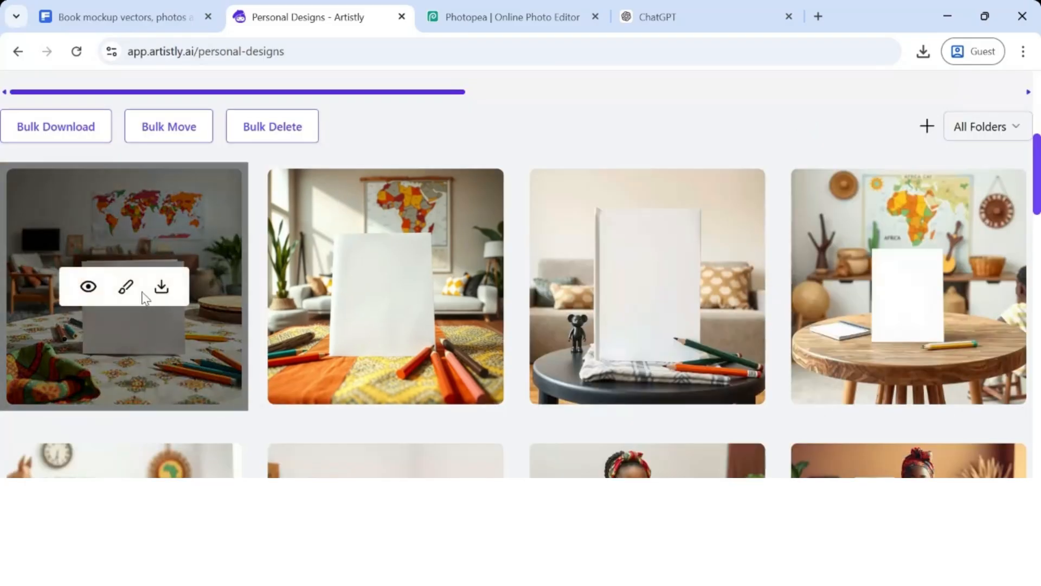
pyautogui.click(87, 288)
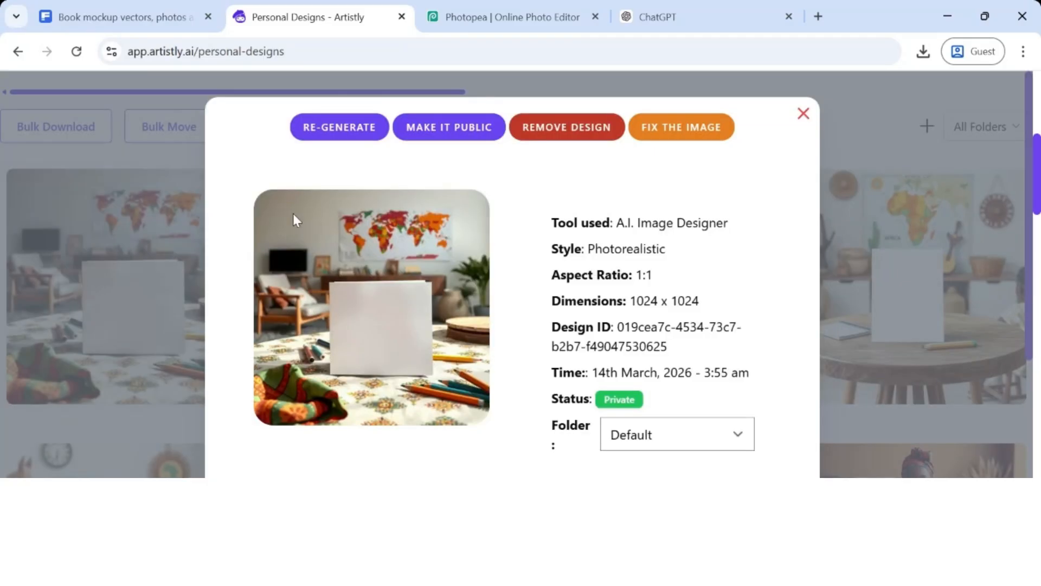
pyautogui.click(563, 127)
pyautogui.click(482, 196)
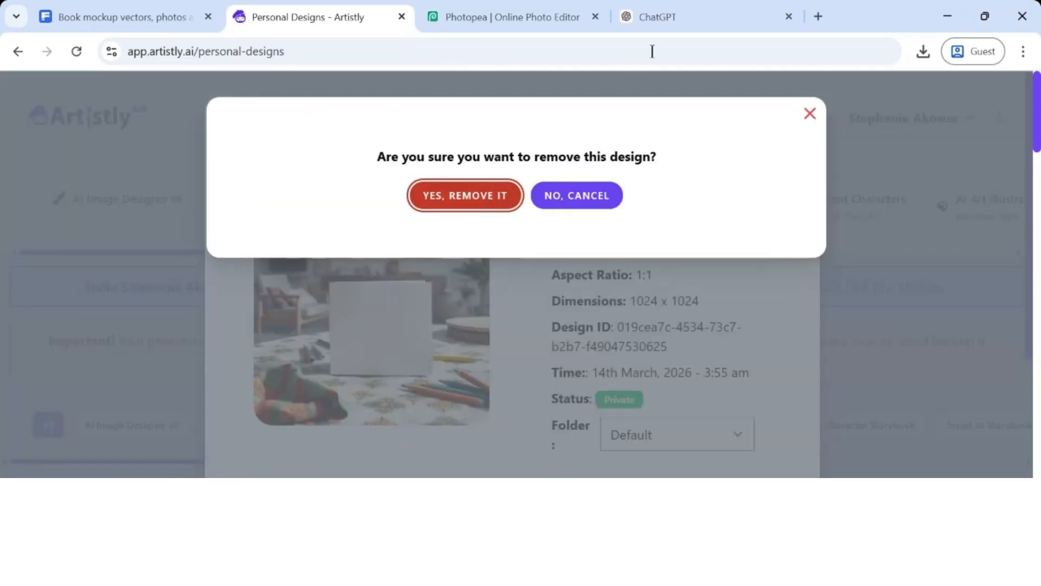
# Step: Switch to ChatGPT and ask for a revised prompt: "it shouldn't be first person. remove this small black african toy figure."
pyautogui.click(645, 16)
pyautogui.click(724, 312)
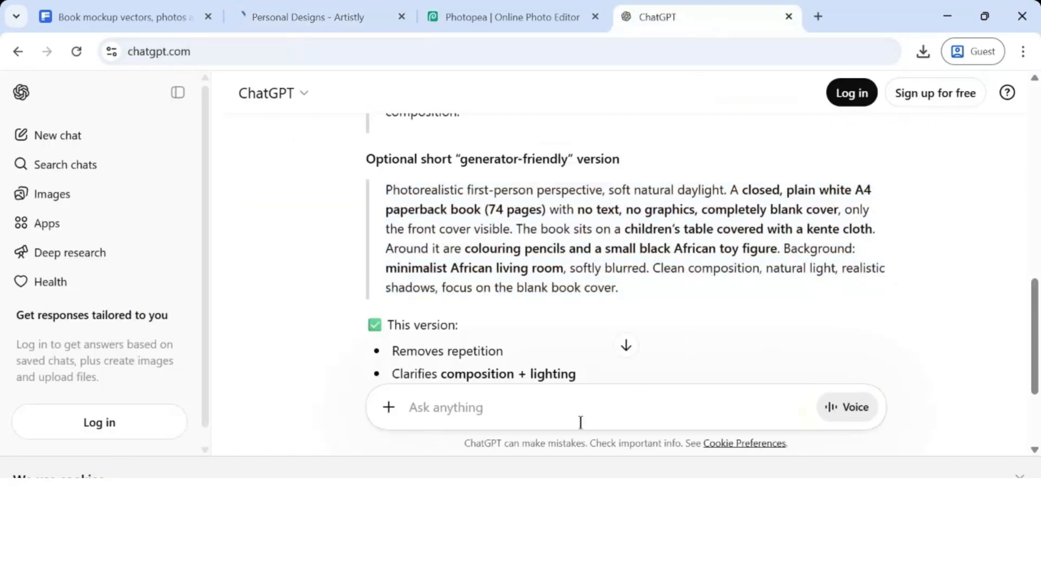
pyautogui.click(554, 401)
pyautogui.moveTo(600, 249); pyautogui.dragTo(779, 249)
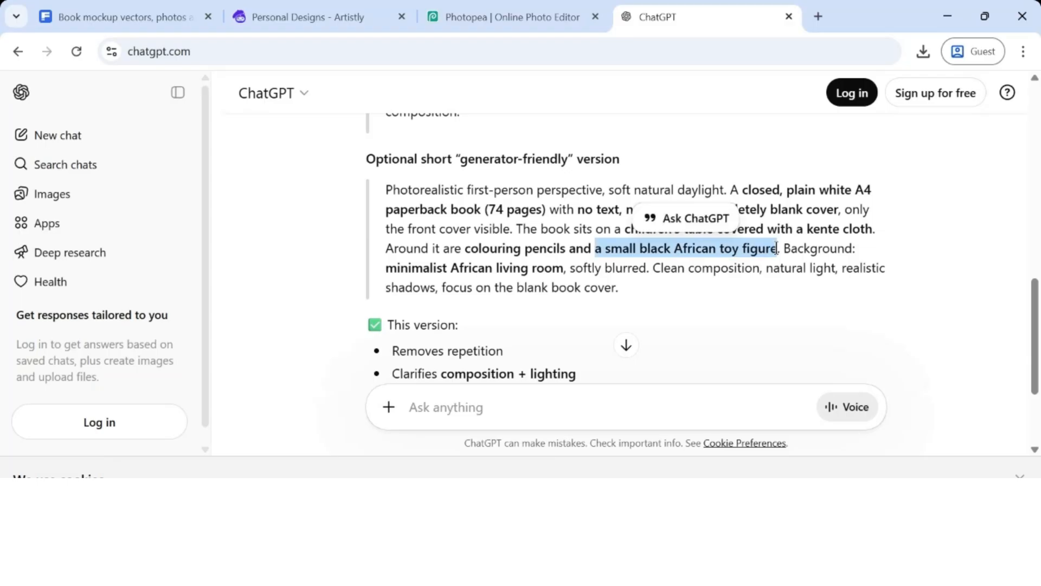
pyautogui.click(777, 250)
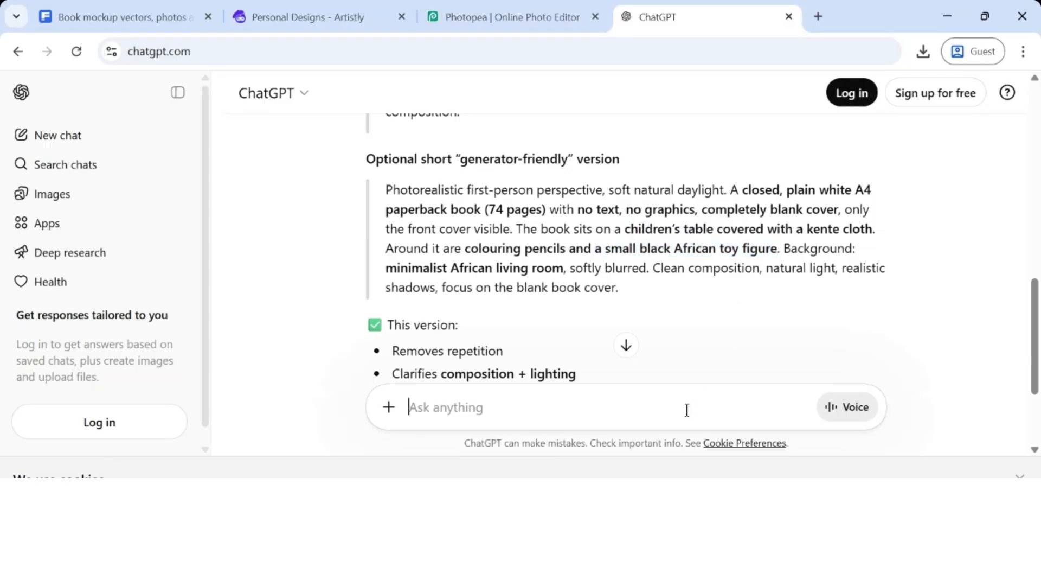
pyautogui.write("it shouldn't be first person.r")
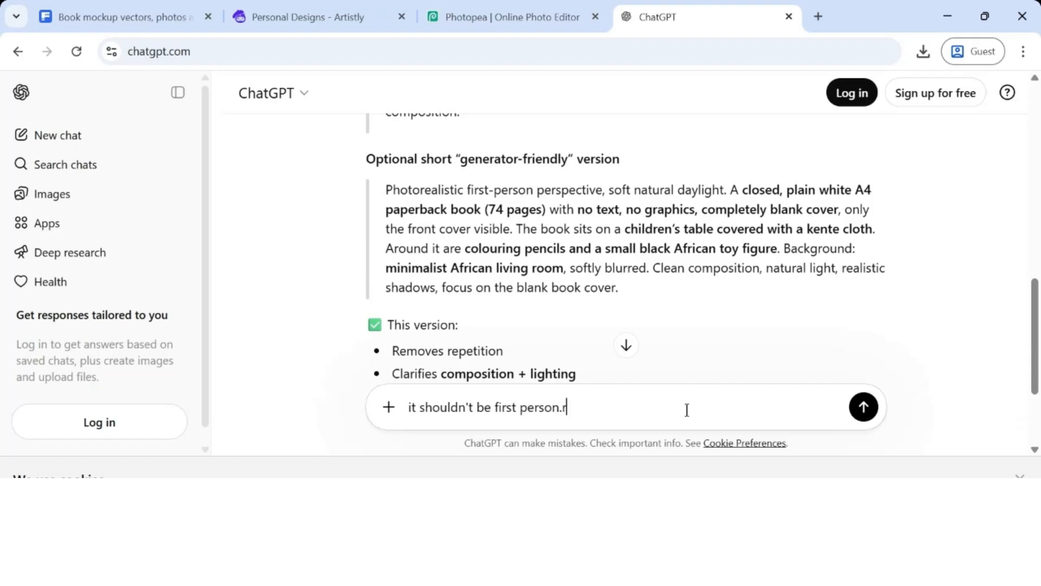
pyautogui.write('emove this')
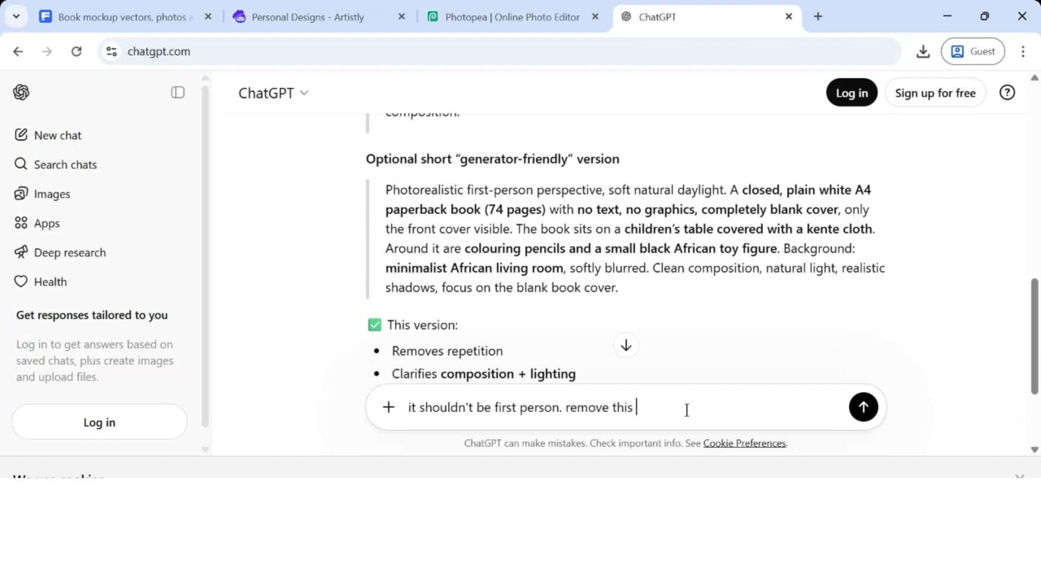
pyautogui.write('Photorealistic first-person perspective, soft natural daylight. A closed, plain white A4 paperback book (74 pages) with no text, no graphics, completely blank cover, only the front cover visible. The book sits on a children’s table covered with a kente cloth. Around it are colouring pencils and a small black African toy figure. Background: minimalist African living room, softly blurred. Clean composition, natural light, realistic shadows, focus on the blank book cover.')
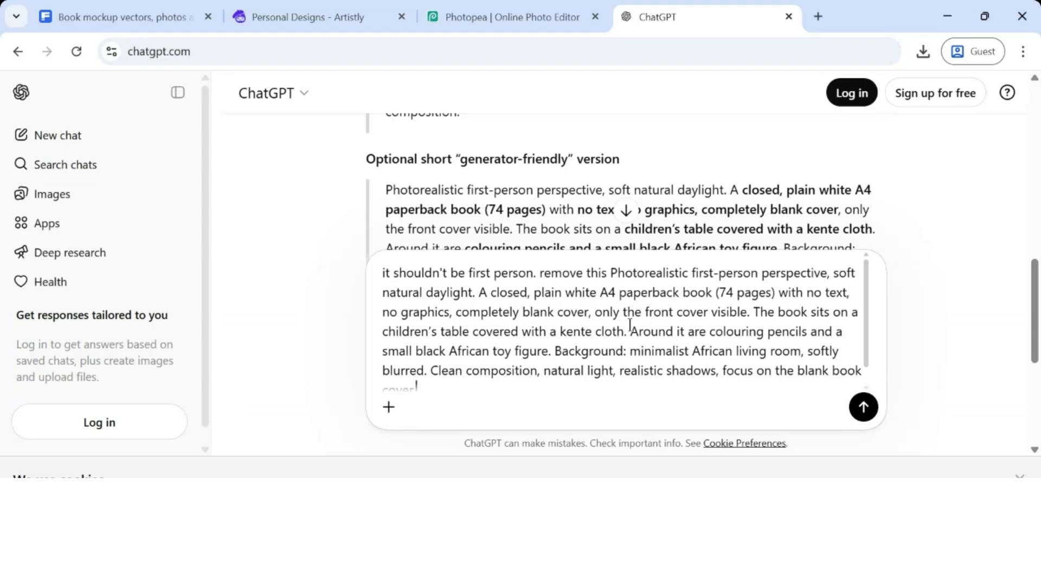
pyautogui.moveTo(612, 272); pyautogui.dragTo(795, 420)
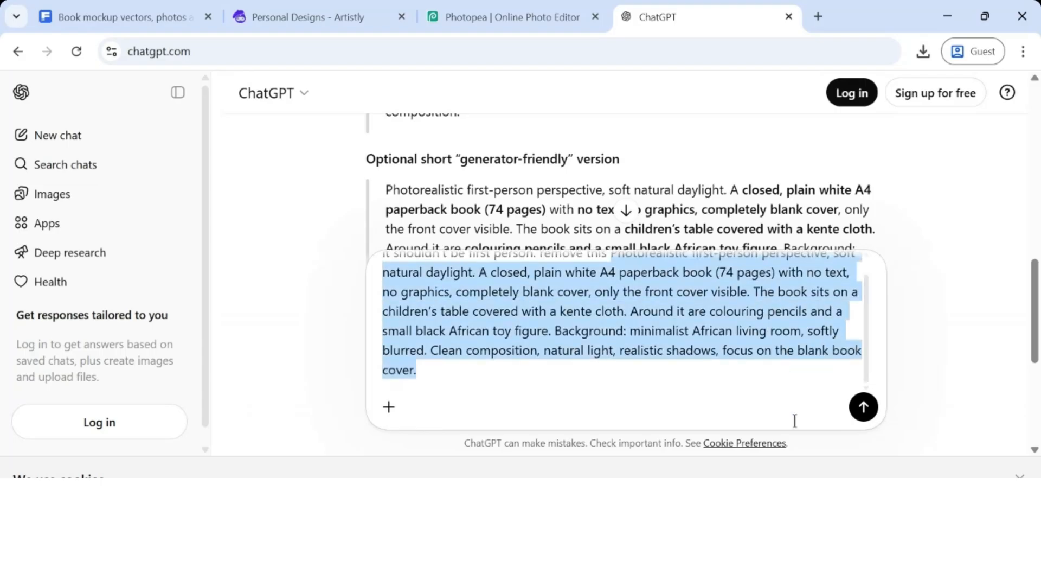
pyautogui.press('BackSpace')
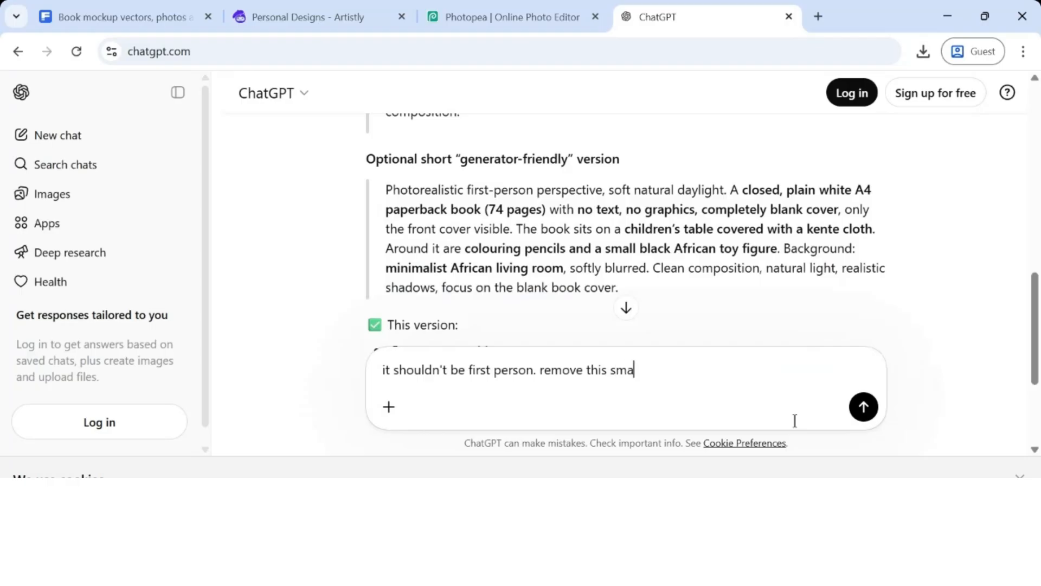
pyautogui.write('small black african f')
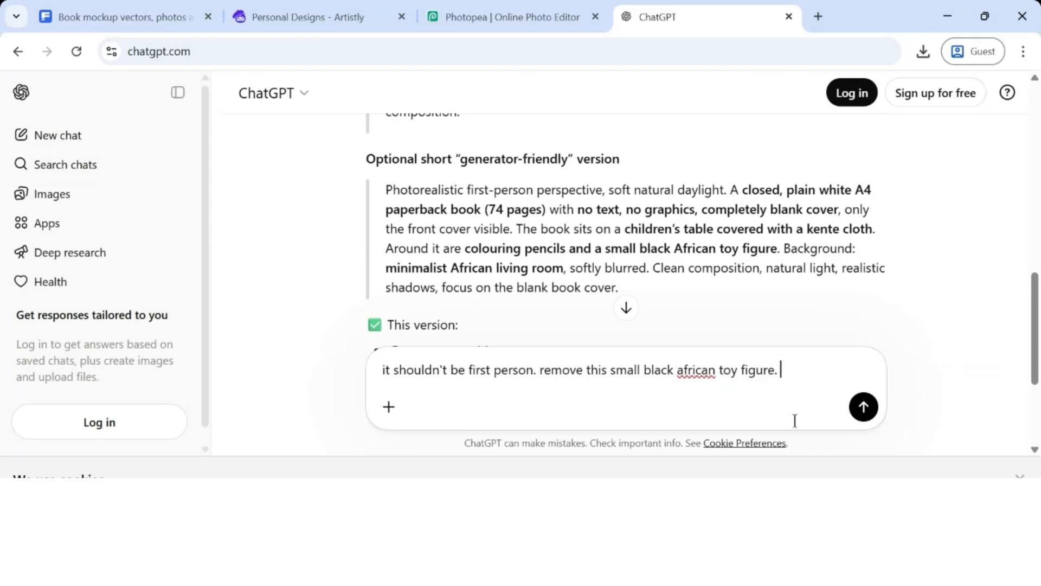
pyautogui.press('Return')
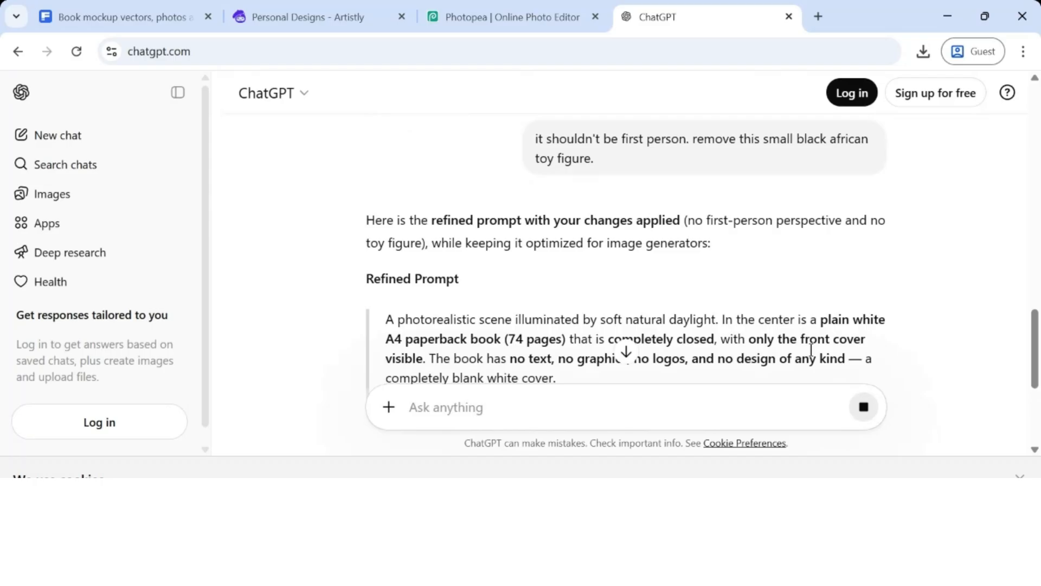
# Step: Copy the short generator-friendly version of the refined prompt from the latest reply
pyautogui.scroll(-5, 812, 349)
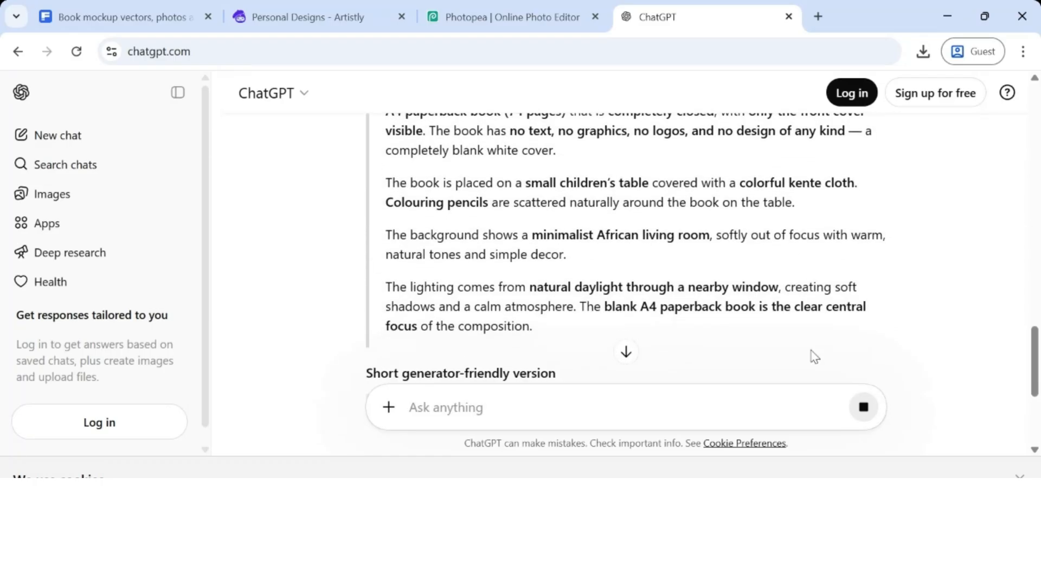
pyautogui.scroll(-4, 813, 355)
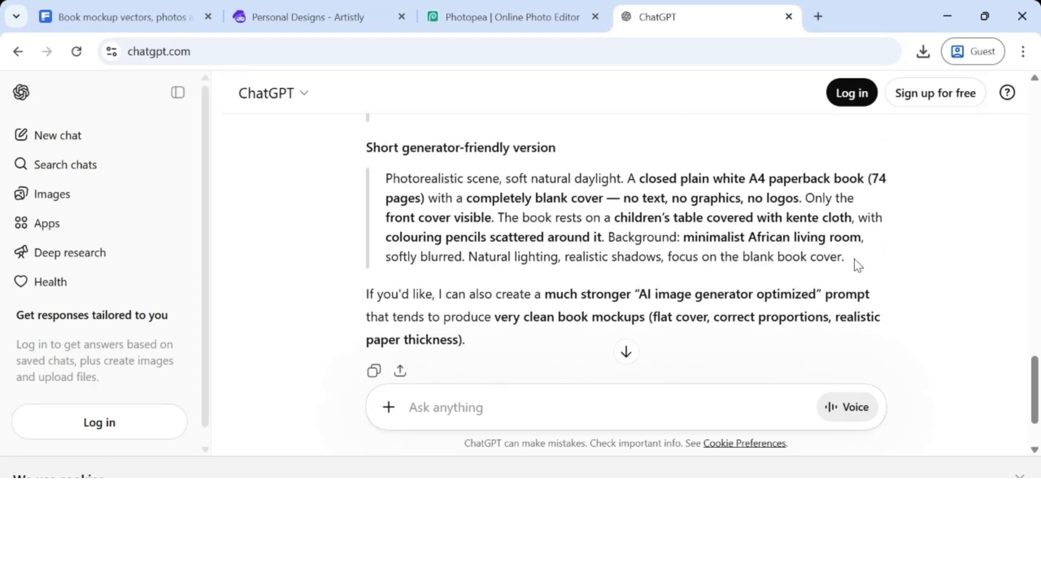
pyautogui.moveTo(855, 261); pyautogui.dragTo(386, 183)
pyautogui.click(385, 183)
# Step: Switch to Artistly and start re-generating the blank book design with the Africa wall map and orange patterned cloth
pyautogui.click(254, 17)
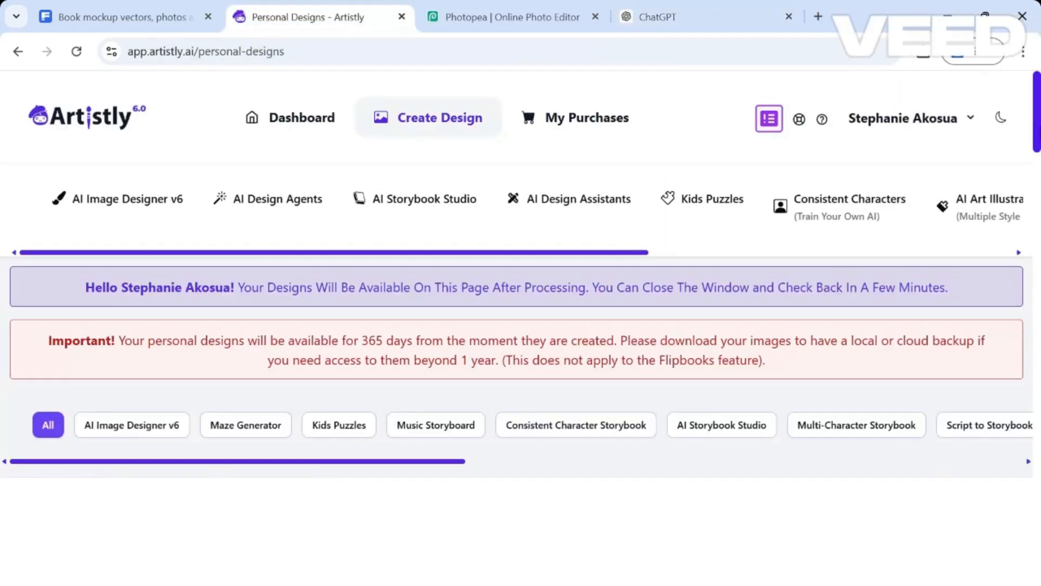
pyautogui.scroll(-5, 520, 271)
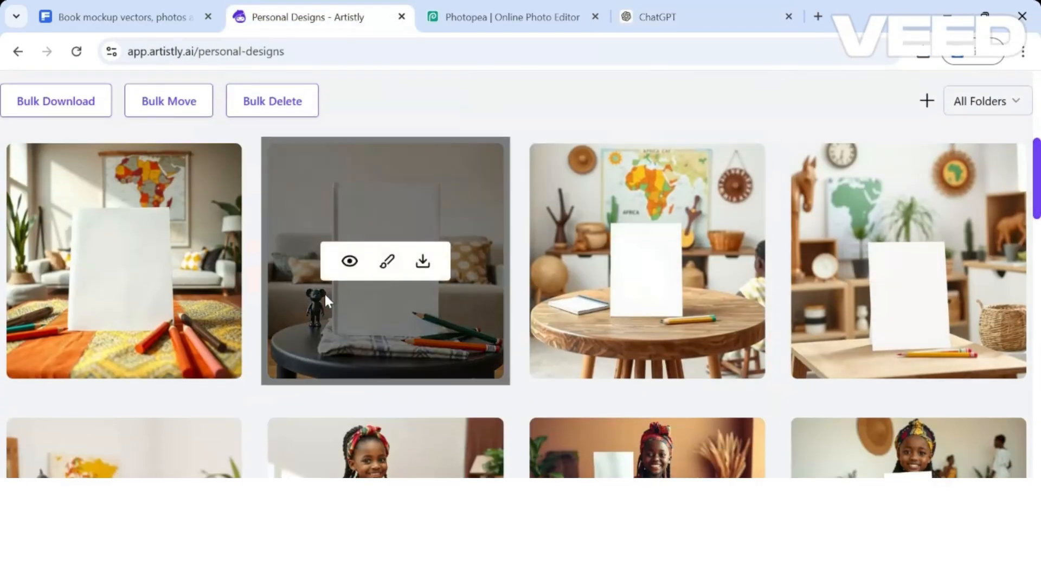
pyautogui.click(86, 263)
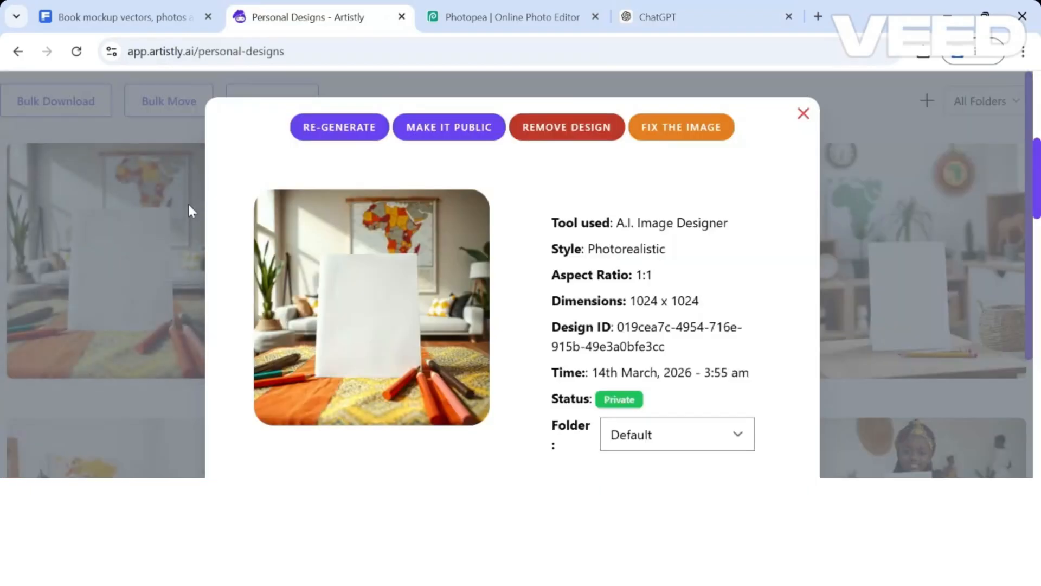
pyautogui.click(351, 140)
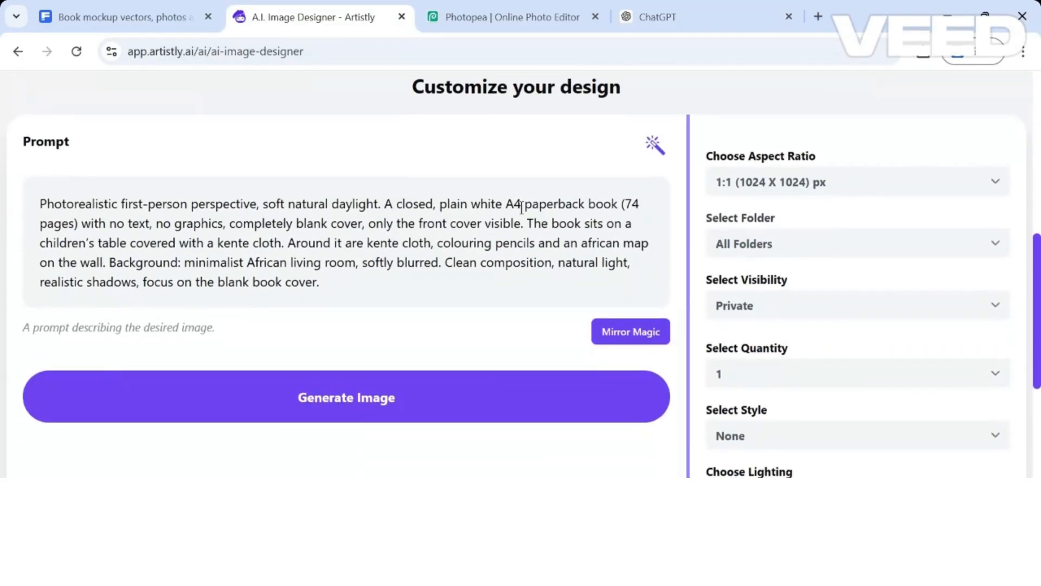
# Step: Replace the whole image prompt with the first-person version describing colouring pencils and a small black African toy figure
pyautogui.moveTo(1038, 297); pyautogui.dragTo(1039, 170)
pyautogui.click(883, 273)
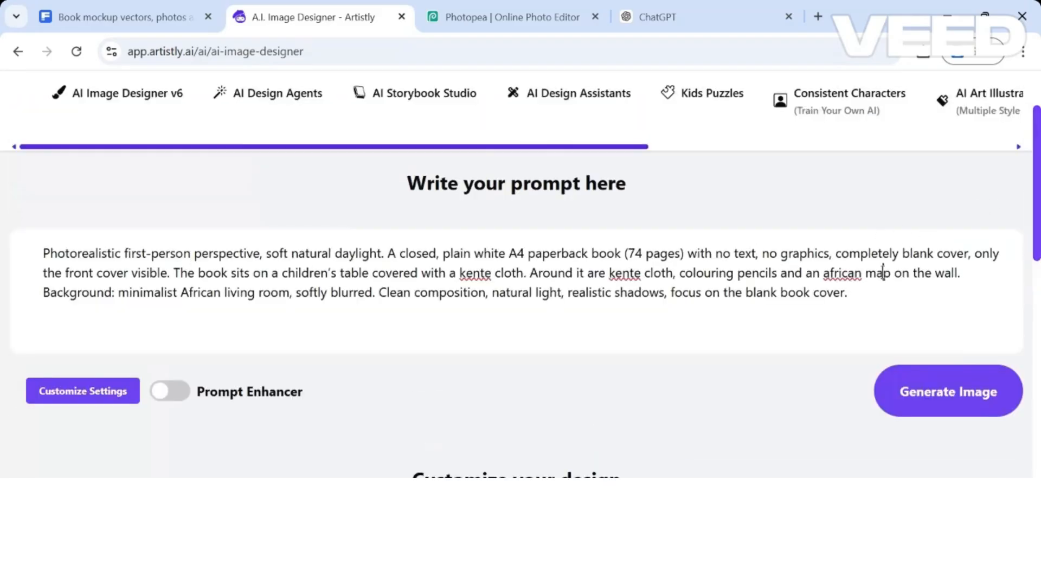
pyautogui.hotkey('ctrl', 'a')
pyautogui.press('BackSpace')
pyautogui.write('Photorealistic first-person perspective, soft natural daylight. A closed, plain white A4 paperback book (74 pages) with no text, no graphics, completely blank cover, only the front cover visible. The book sits on a children’s table covered with a kente cloth. Around it are colouring pencils and a small black African toy figure. Background: minimalist African living room, softly blurred. Clean composition, natural light, realistic shadows, focus on the blank book cover.')
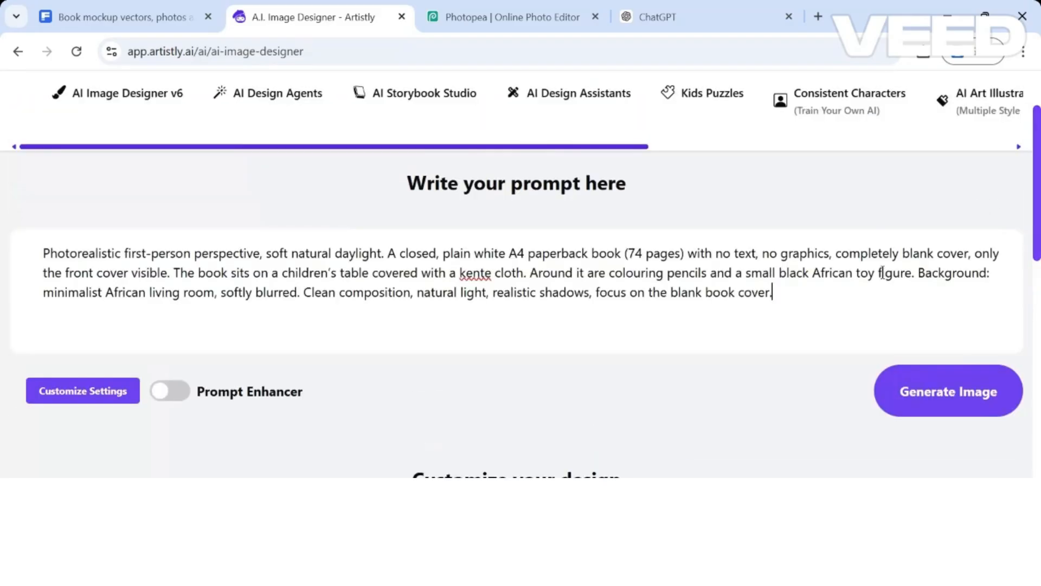
# Step: Set the image quantity to 2 and the perspective to Bird's Eye
pyautogui.scroll(-6, 1022, 364)
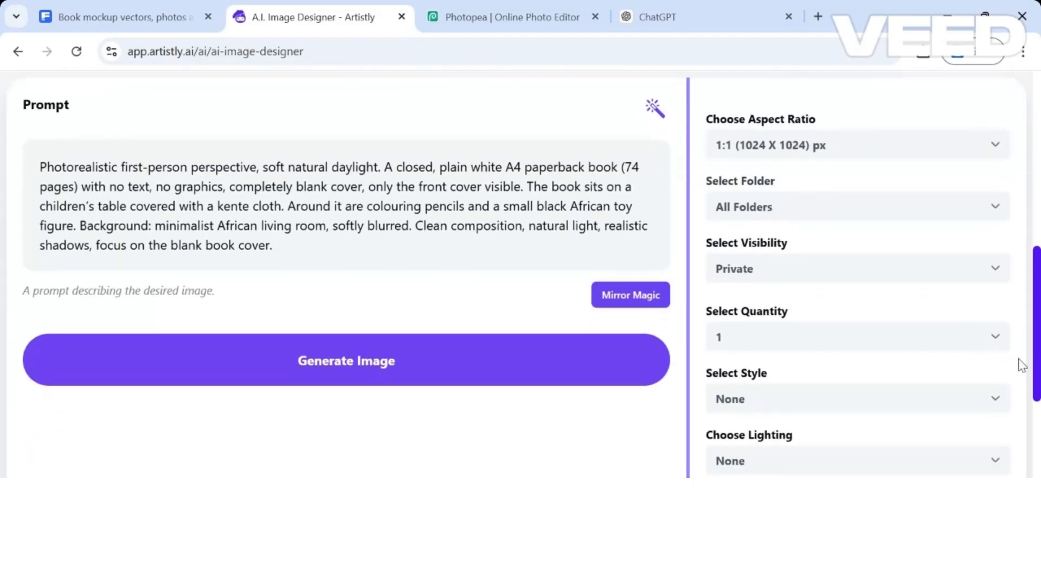
pyautogui.click(856, 348)
pyautogui.click(842, 380)
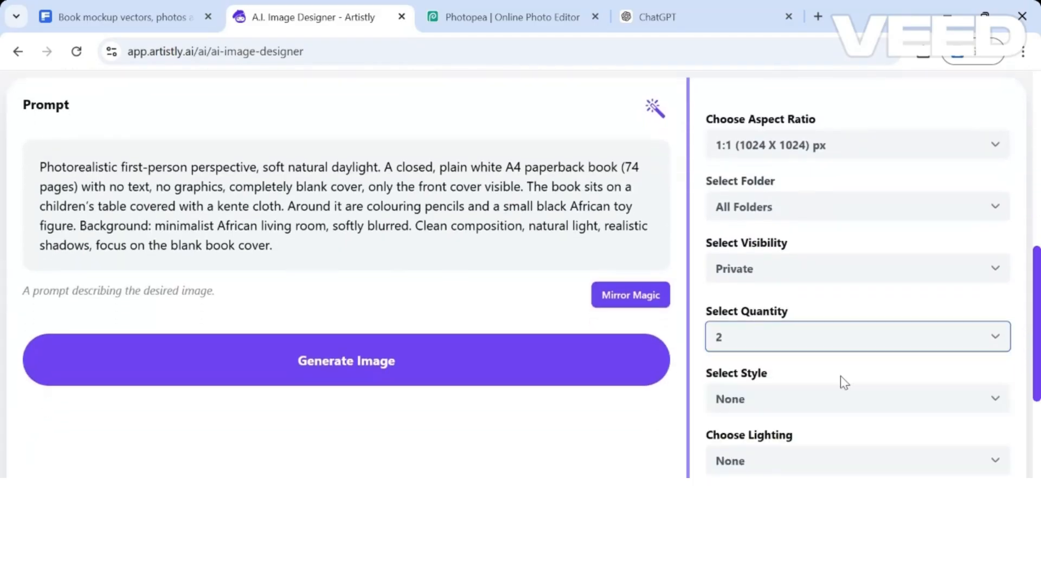
pyautogui.scroll(-6, 845, 382)
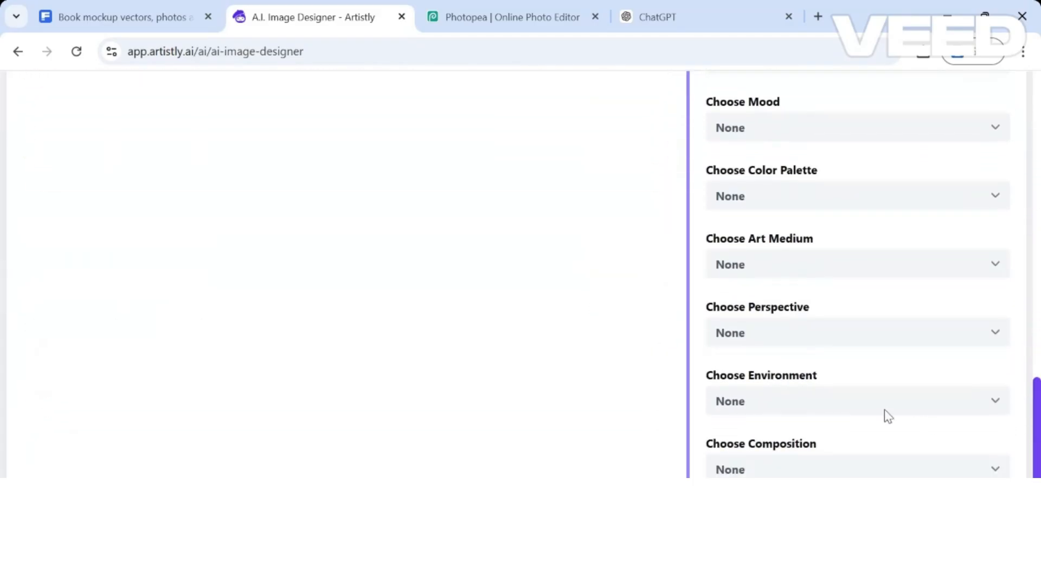
pyautogui.click(838, 339)
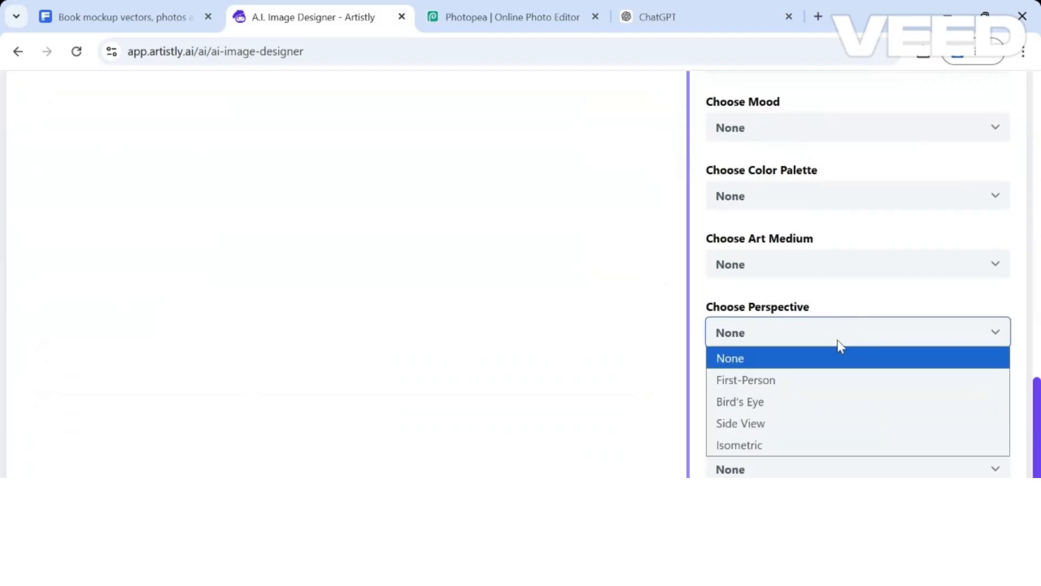
pyautogui.click(812, 406)
# Step: Generate the designs with the customized settings and view them among the personal designs
pyautogui.moveTo(1034, 414); pyautogui.dragTo(1016, 272)
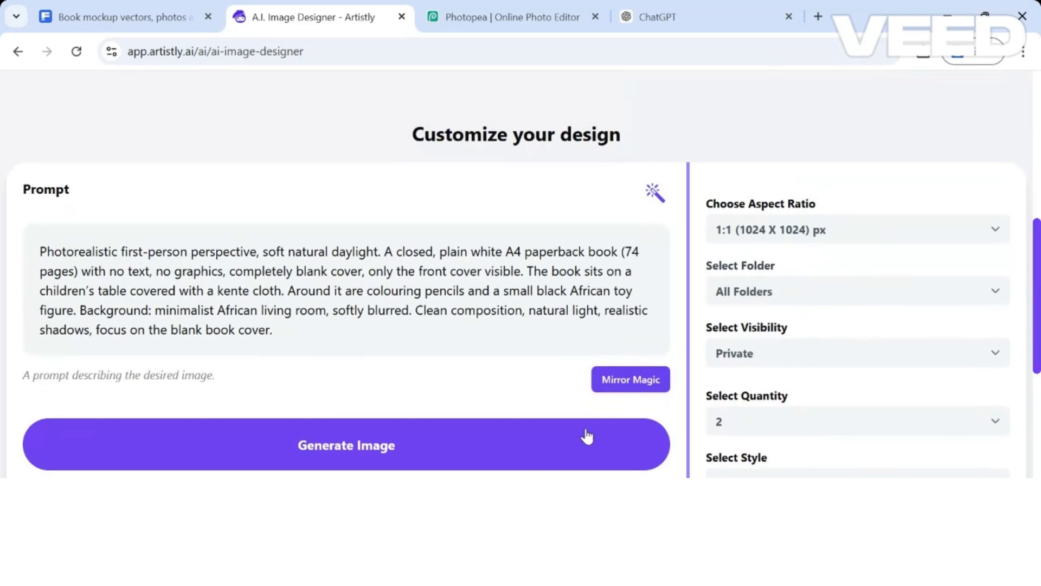
pyautogui.click(586, 436)
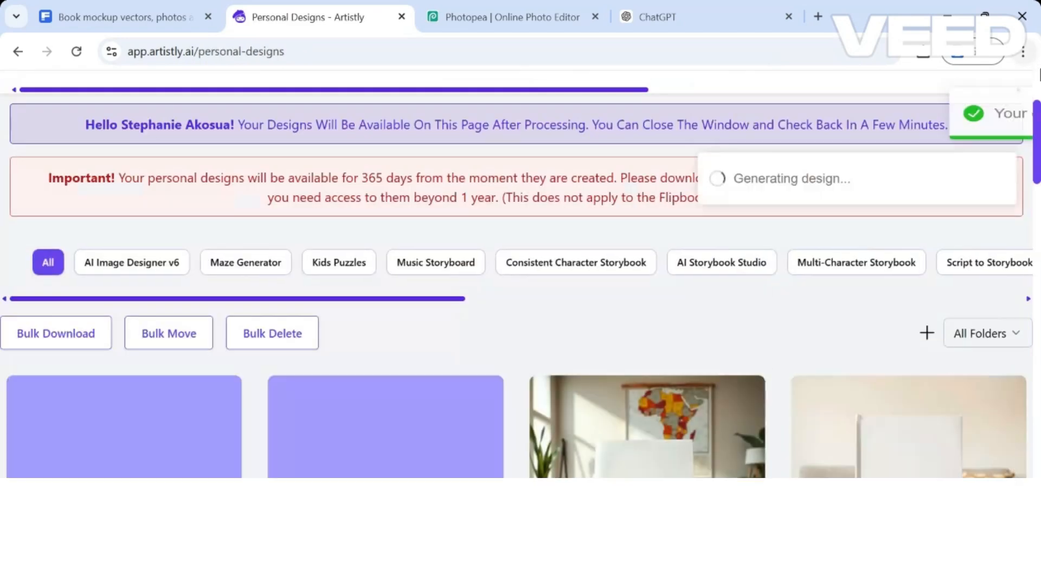
pyautogui.scroll(-7, 1036, 111)
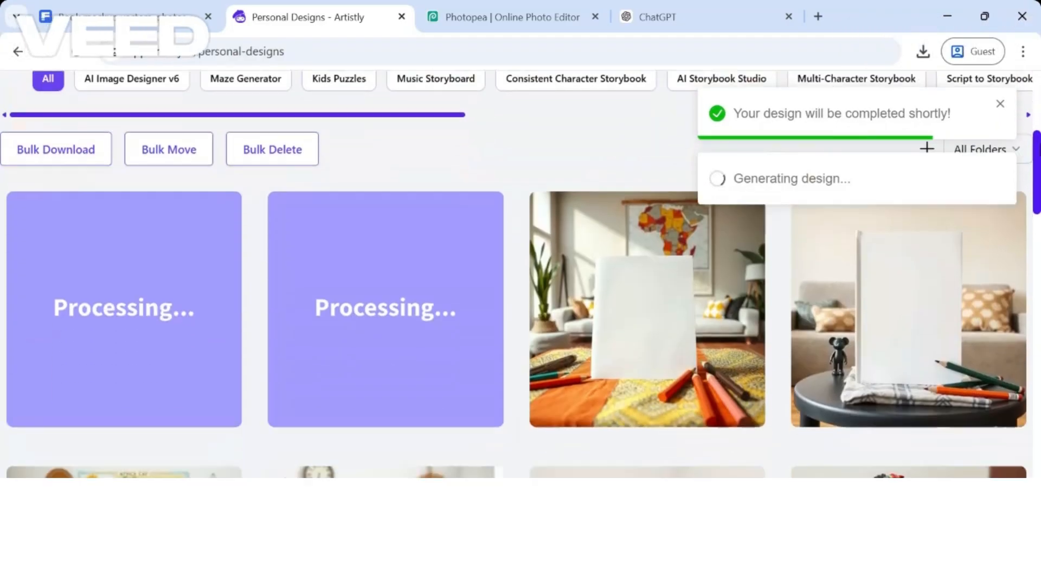
pyautogui.scroll(3, 372, 310)
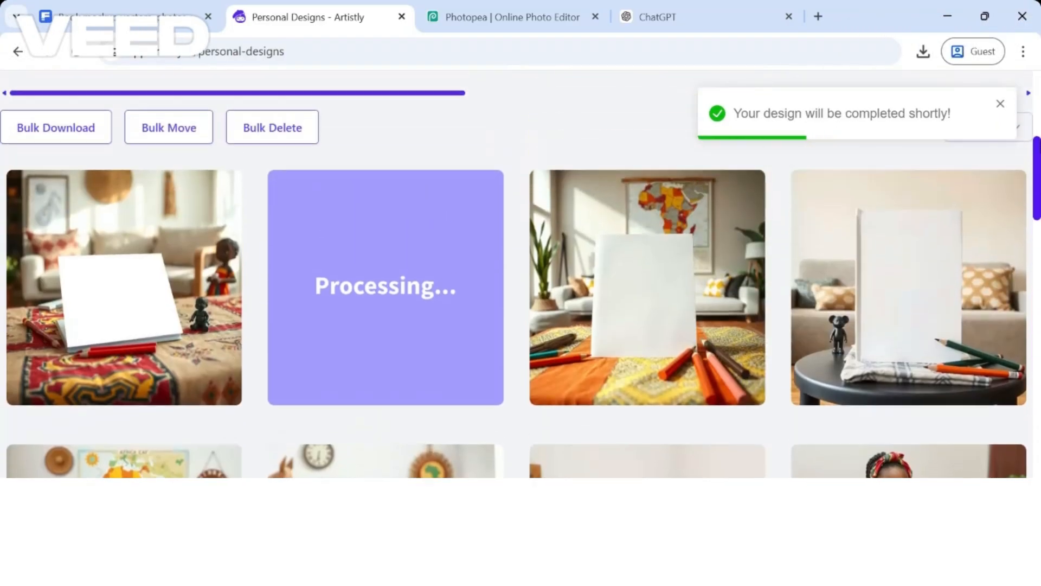
# Step: Remove the new design showing a tilted blank book on a red patterned cloth beside two toy figures
pyautogui.moveTo(372, 310)
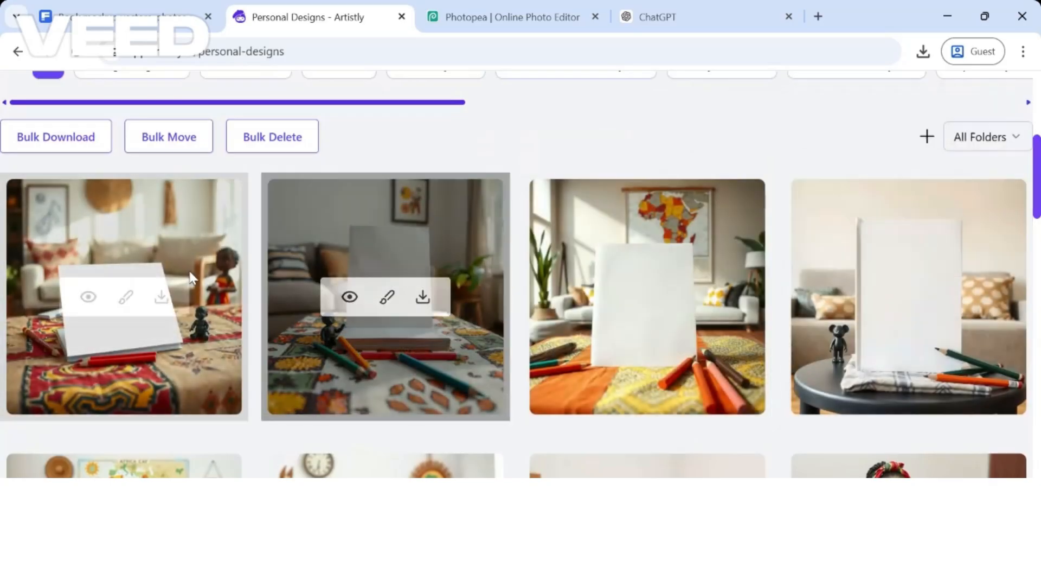
pyautogui.click(87, 297)
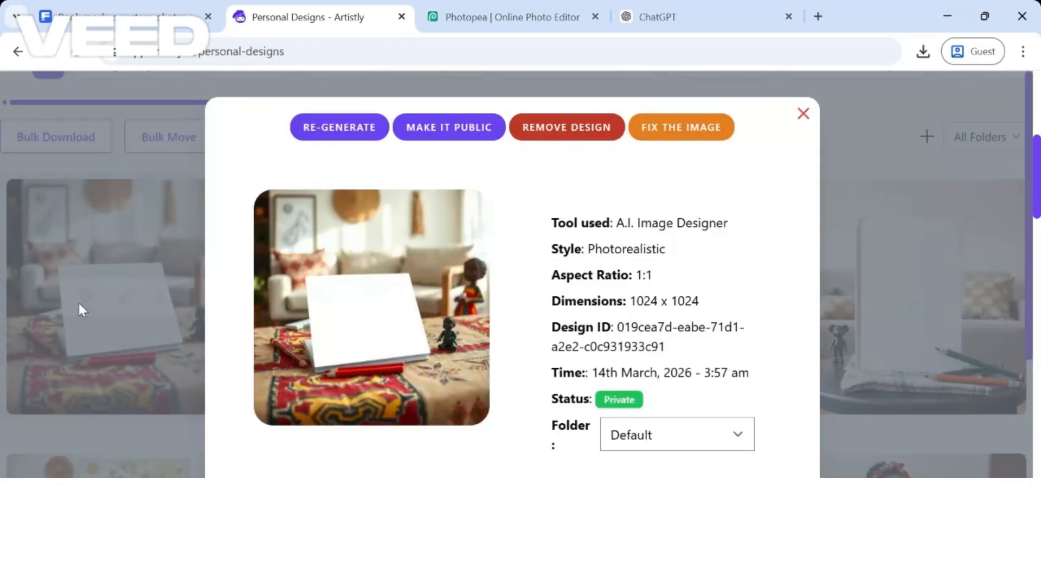
pyautogui.click(549, 132)
pyautogui.click(473, 195)
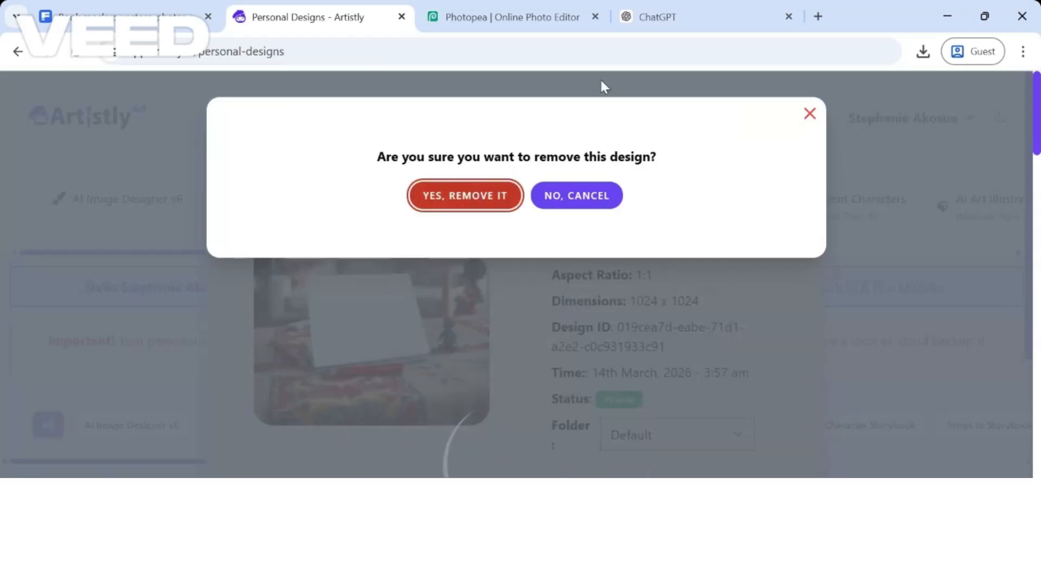
# Step: Switch to ChatGPT and request another prompt revision: "the pages should show. the book should be closed."
pyautogui.click(723, 4)
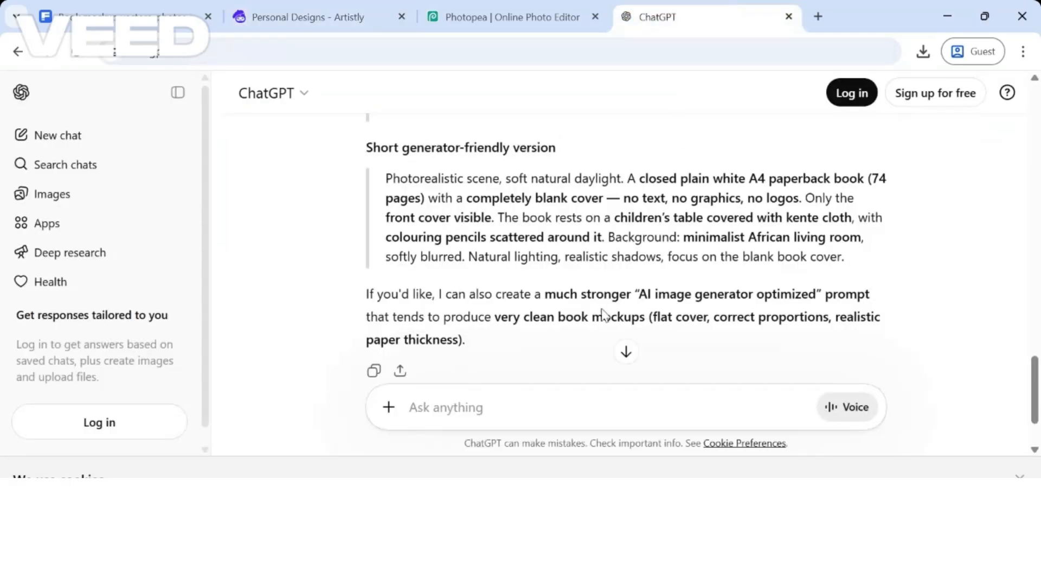
pyautogui.click(542, 410)
pyautogui.write('the pages sho')
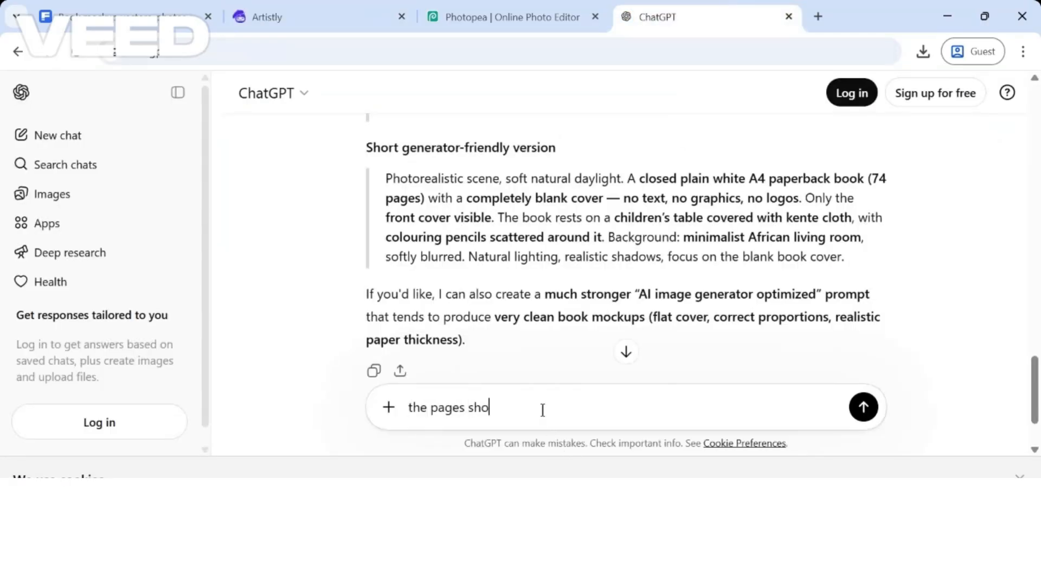
pyautogui.write('uld show. the book should be c')
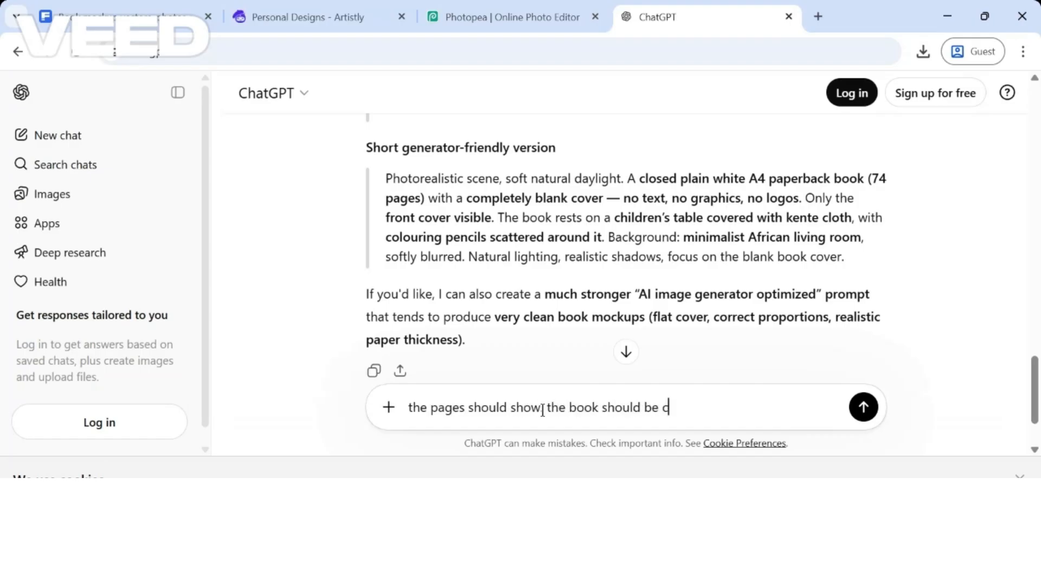
pyautogui.write('losed.')
pyautogui.press('Return')
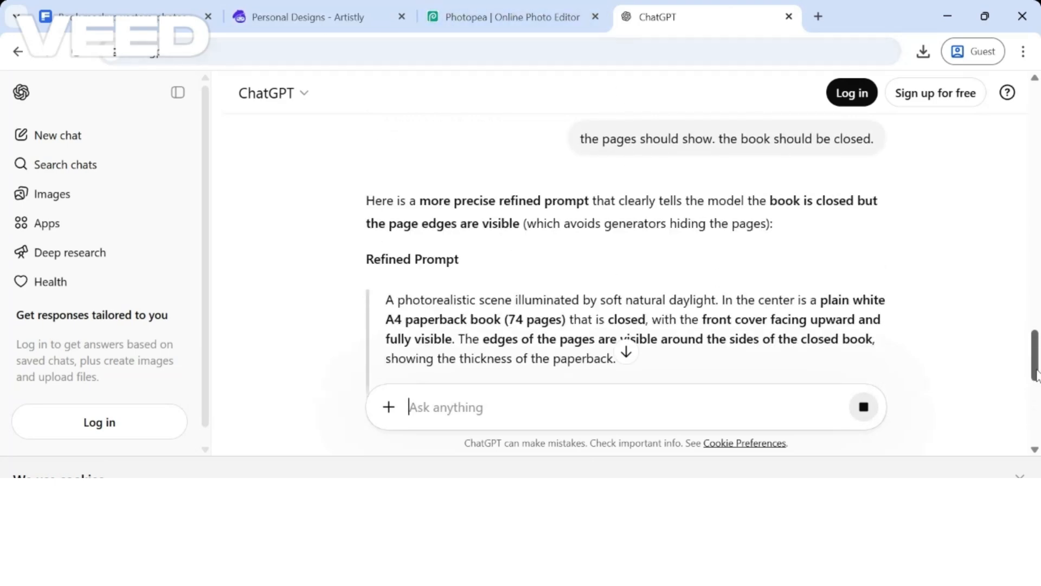
# Step: Copy the full refined prompt describing the closed A4 paperback with visible page edges
pyautogui.moveTo(1036, 371); pyautogui.dragTo(1039, 417)
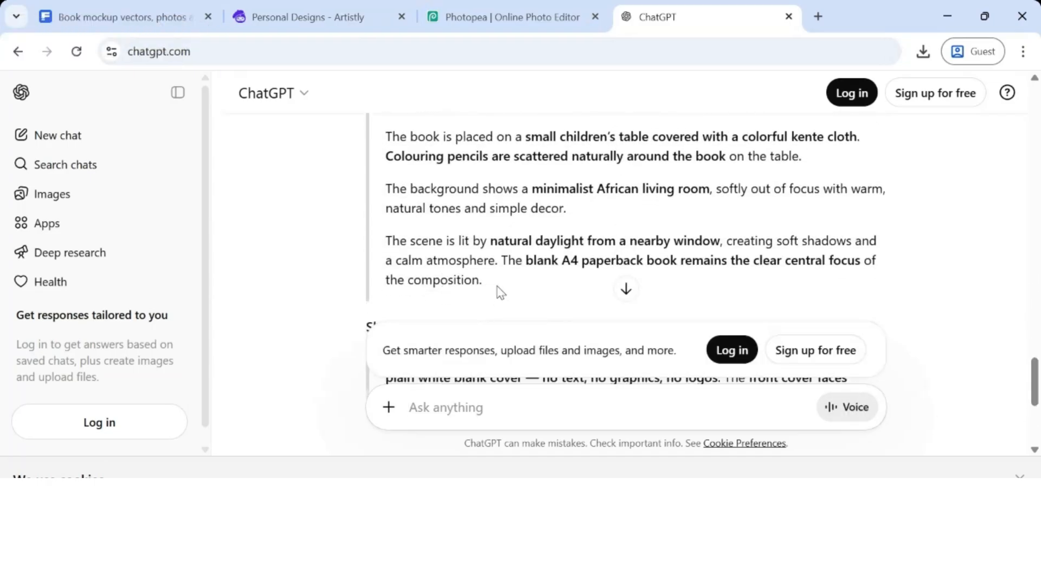
pyautogui.moveTo(498, 289); pyautogui.dragTo(386, 190)
pyautogui.click(387, 200)
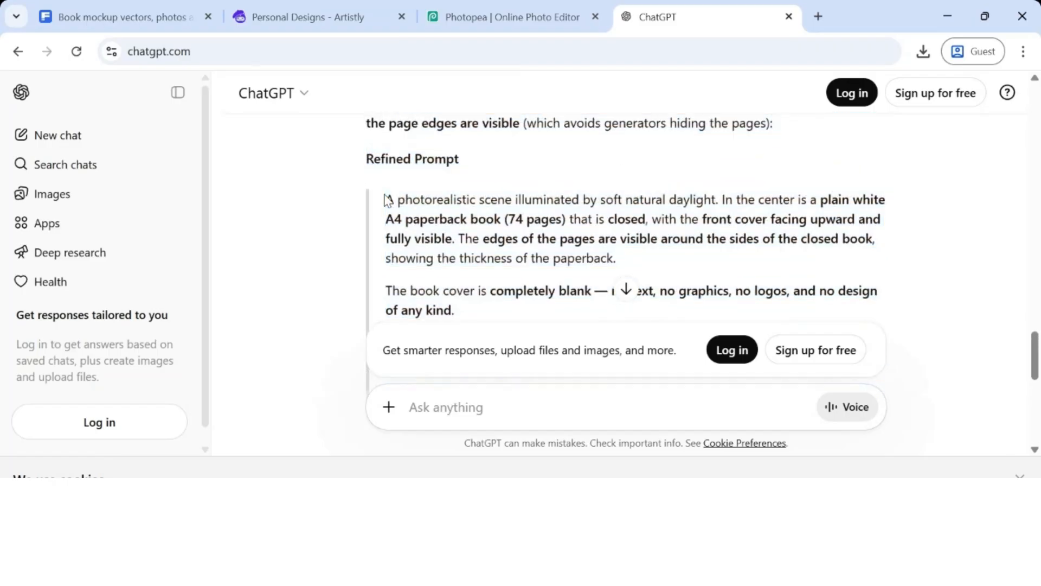
# Step: Select the full refined closed-book prompt for copying, switch to Artistly, and open the first personal design in the image designer
pyautogui.moveTo(390, 212); pyautogui.dragTo(472, 391)
pyautogui.moveTo(486, 427); pyautogui.dragTo(490, 209)
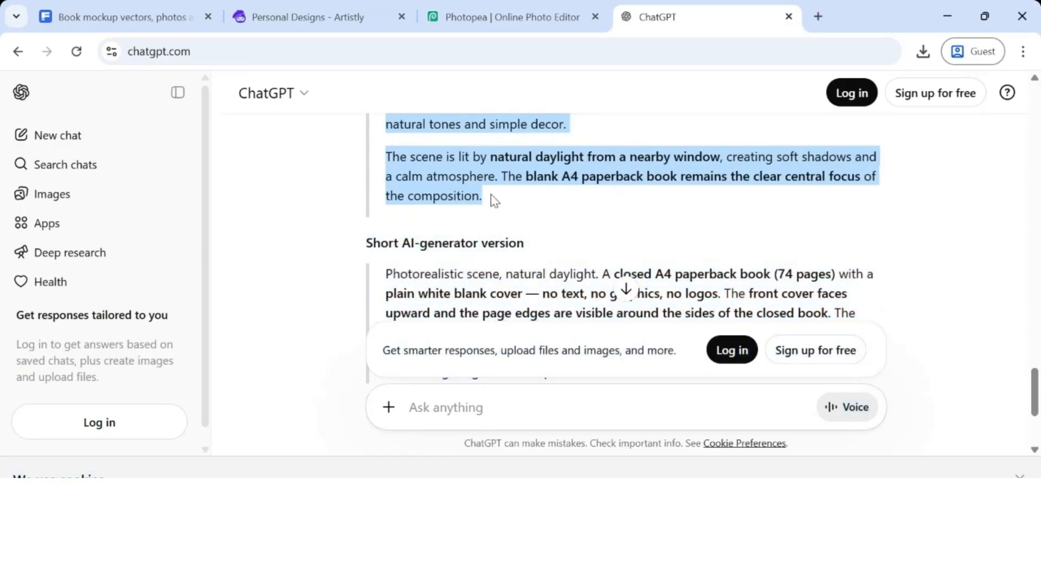
pyautogui.click(269, 16)
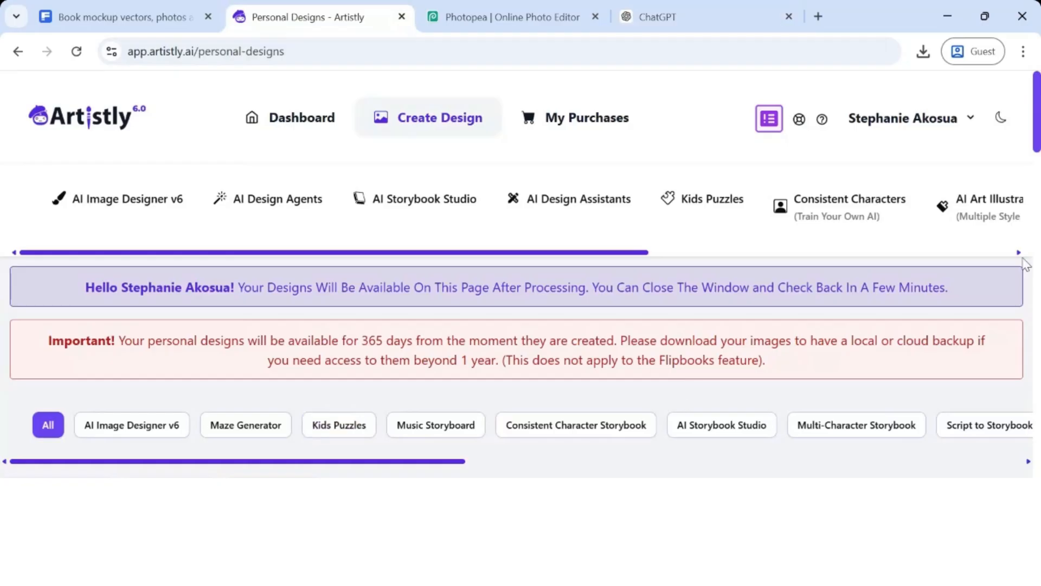
pyautogui.moveTo(1037, 129); pyautogui.dragTo(1037, 189)
pyautogui.moveTo(141, 320)
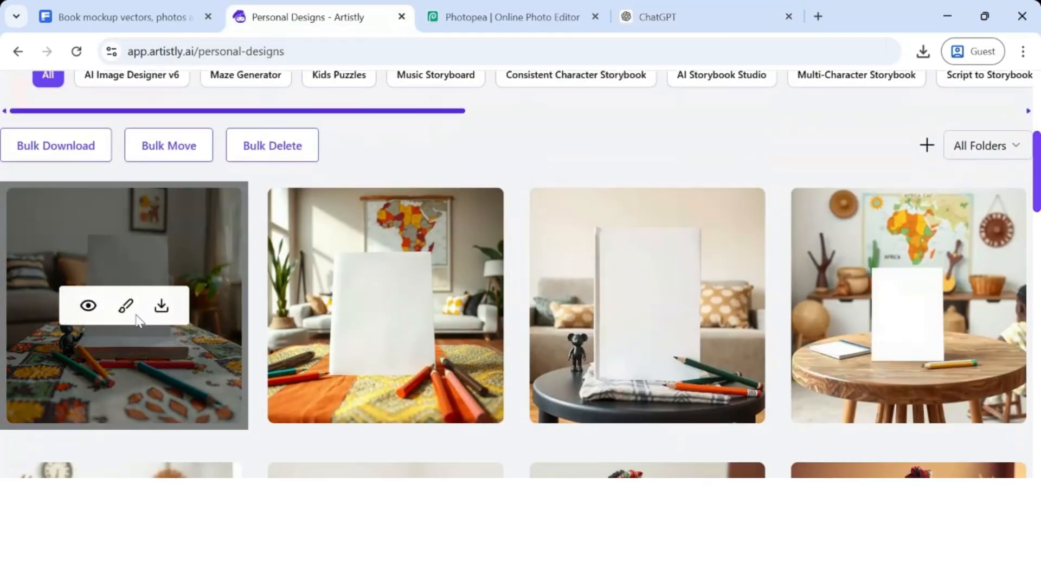
pyautogui.click(85, 306)
pyautogui.click(343, 126)
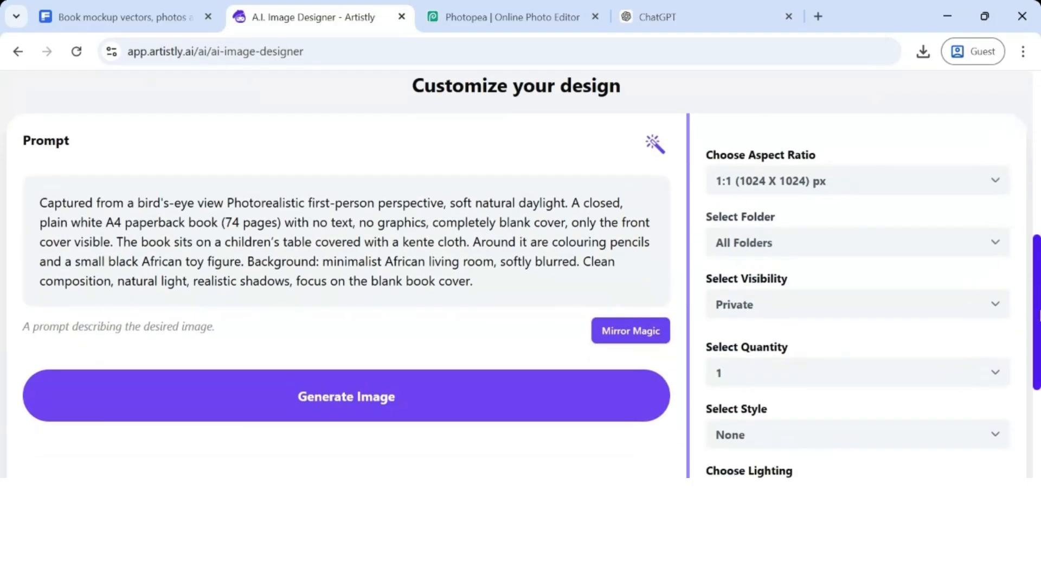
# Step: Replace the design's existing prompt with the copied refined prompt for the closed A4 paperback with visible page edges
pyautogui.moveTo(1039, 316); pyautogui.dragTo(1039, 210)
pyautogui.hotkey('ctrl', 'a')
pyautogui.press('BackSpace')
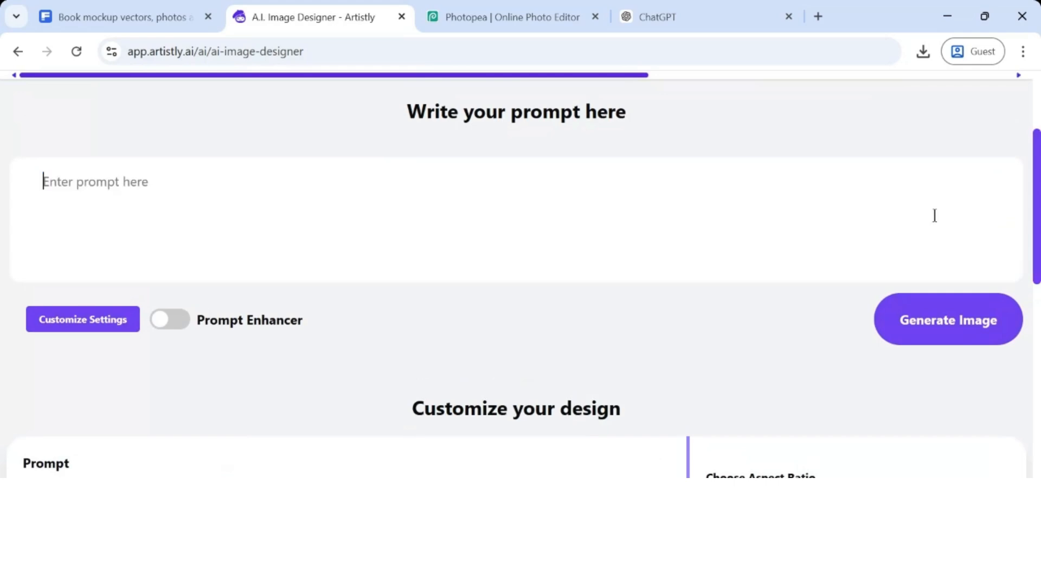
pyautogui.hotkey('ctrl', 'v')
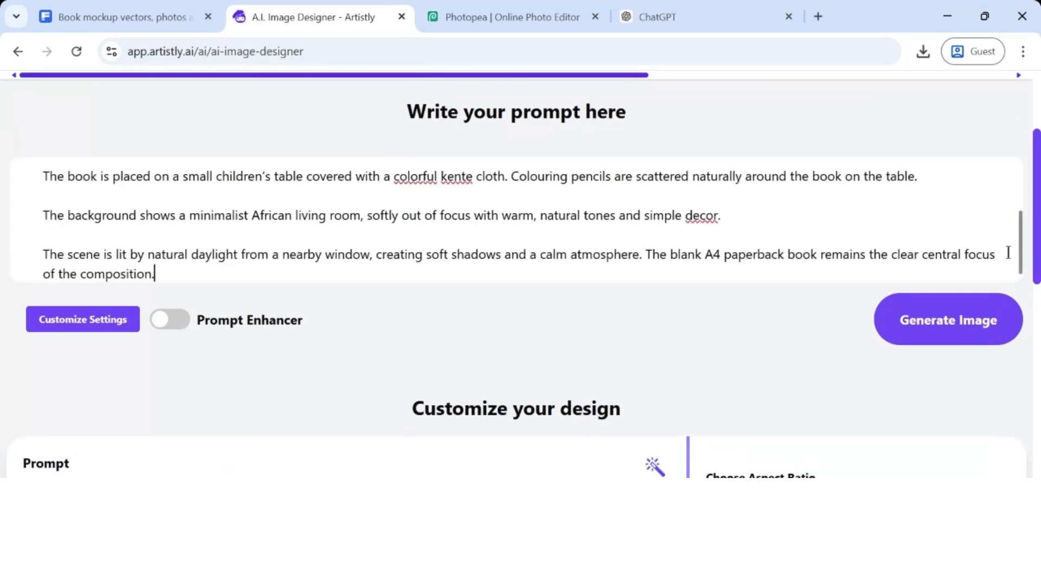
# Step: Set the quantity to 2 and generate the images from the refined prompt
pyautogui.scroll(-5, 844, 251)
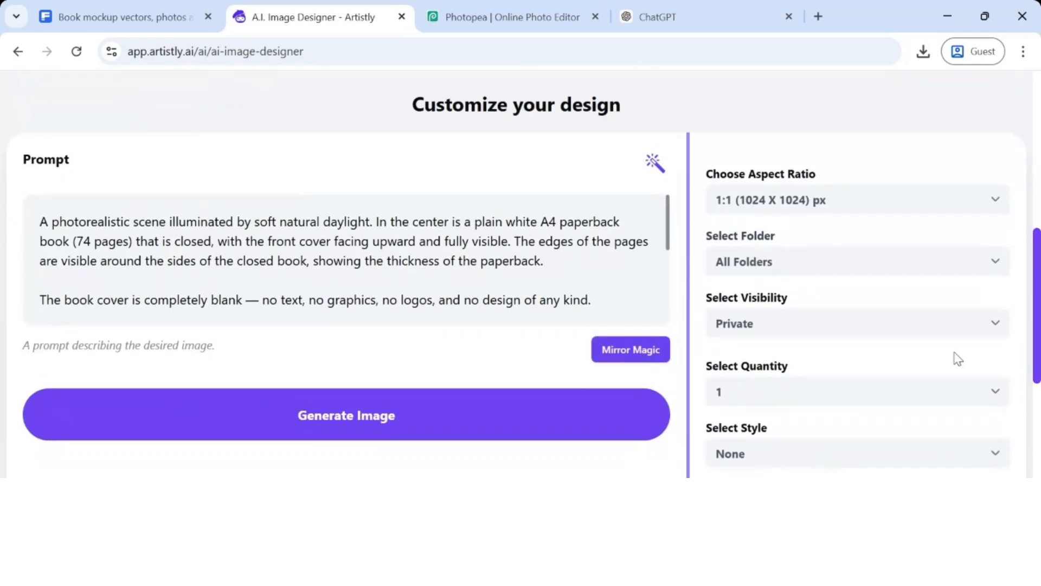
pyautogui.click(946, 393)
pyautogui.click(906, 437)
pyautogui.click(621, 421)
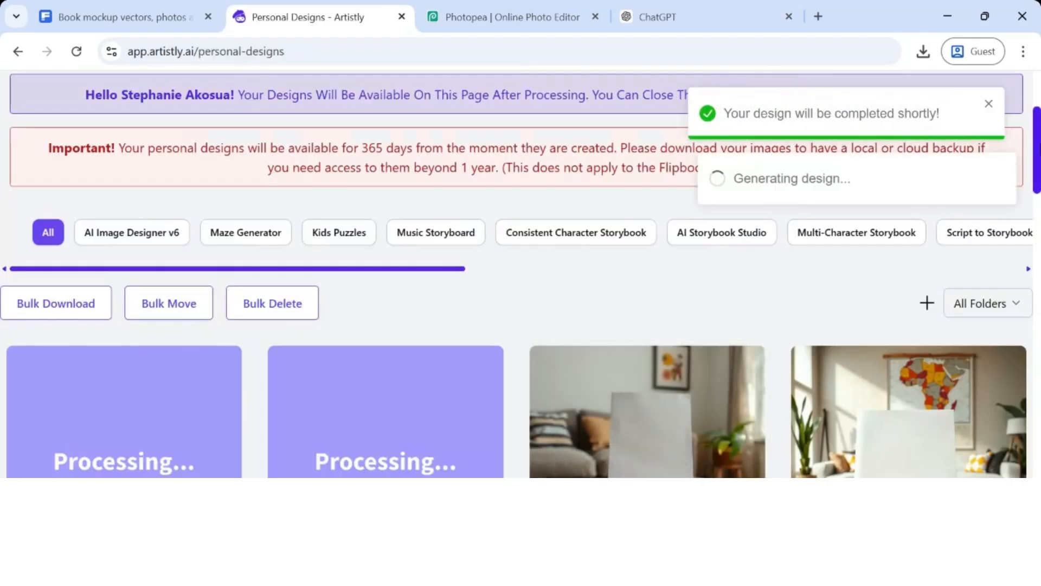
# Step: Download the new design with a blank standing book, scattered colouring pencils and orange cushions behind it as a PNG image
pyautogui.scroll(-2, 679, 353)
pyautogui.scroll(-3, 521, 275)
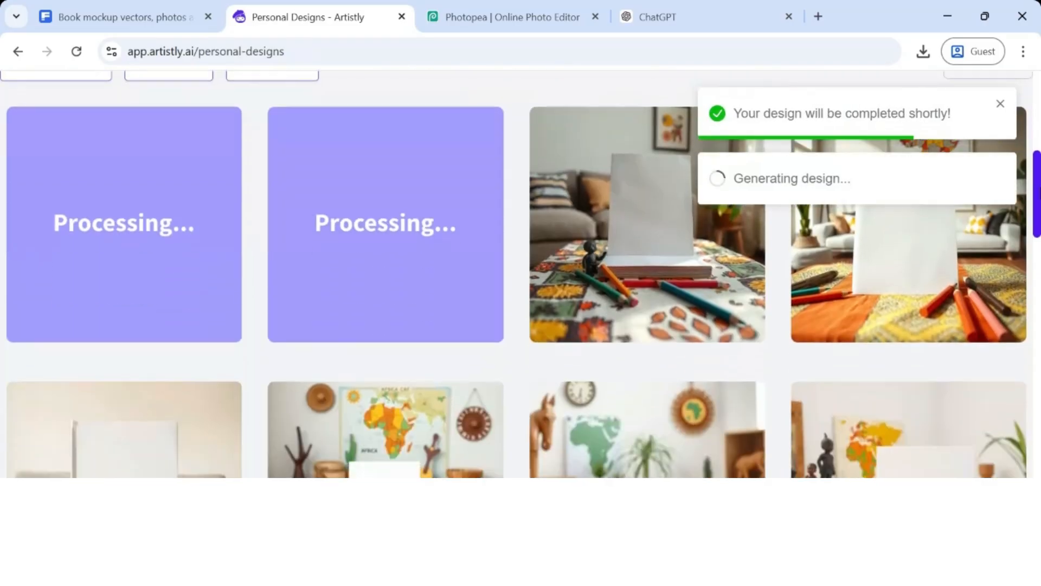
pyautogui.moveTo(1038, 193); pyautogui.dragTo(1039, 170)
pyautogui.moveTo(199, 262)
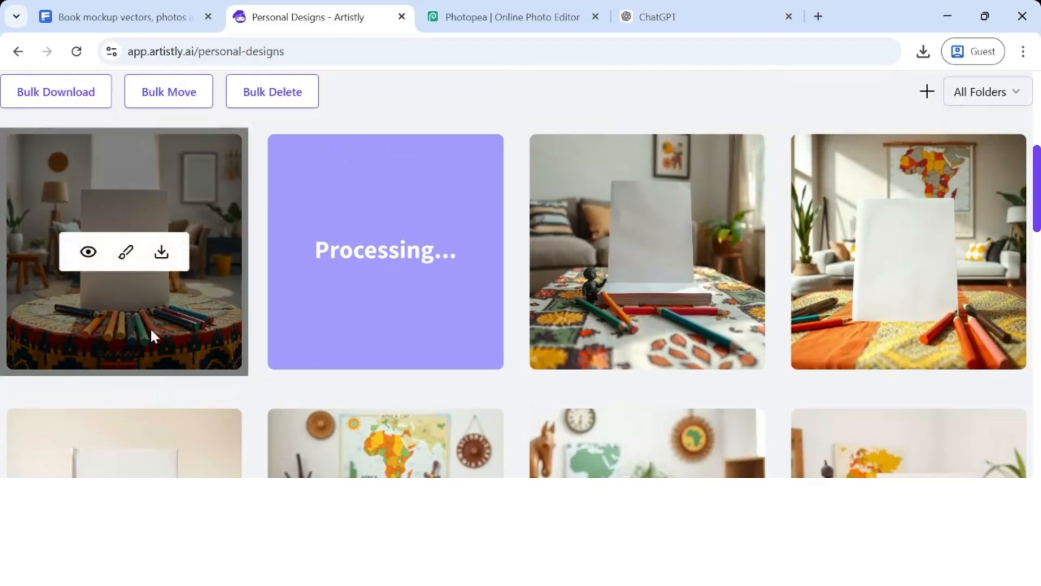
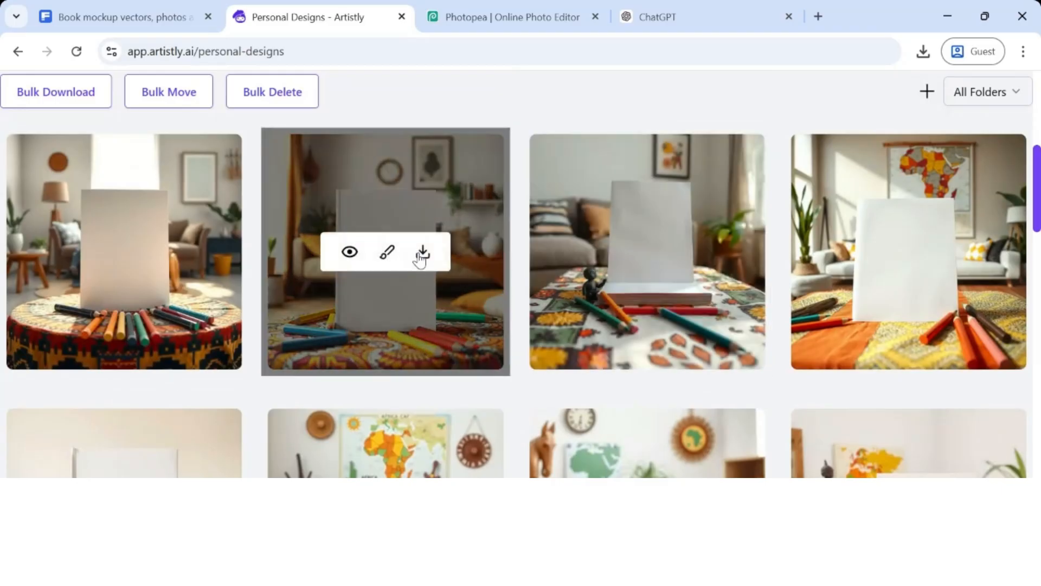
pyautogui.click(421, 253)
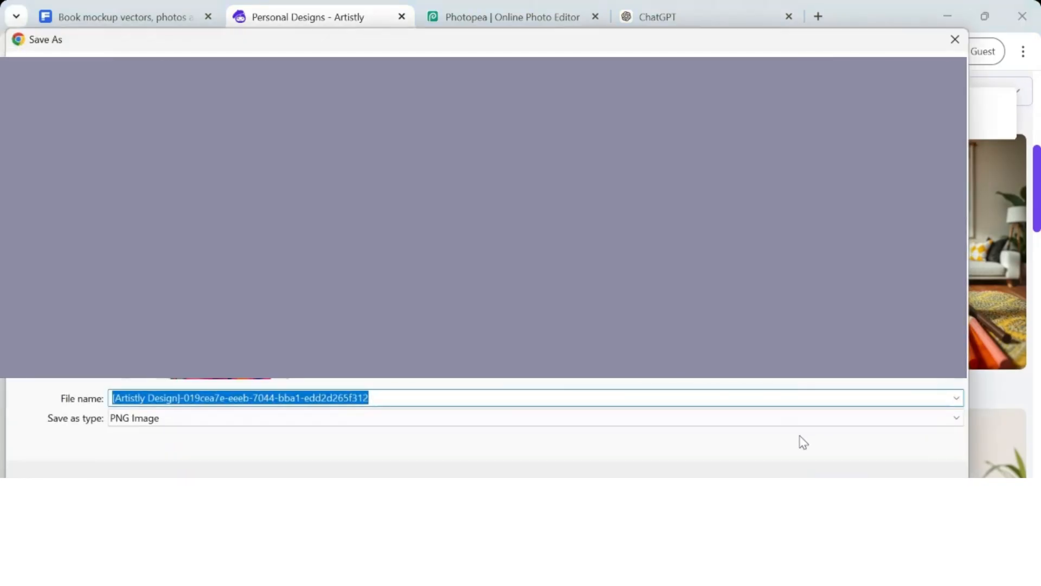
pyautogui.press('Return')
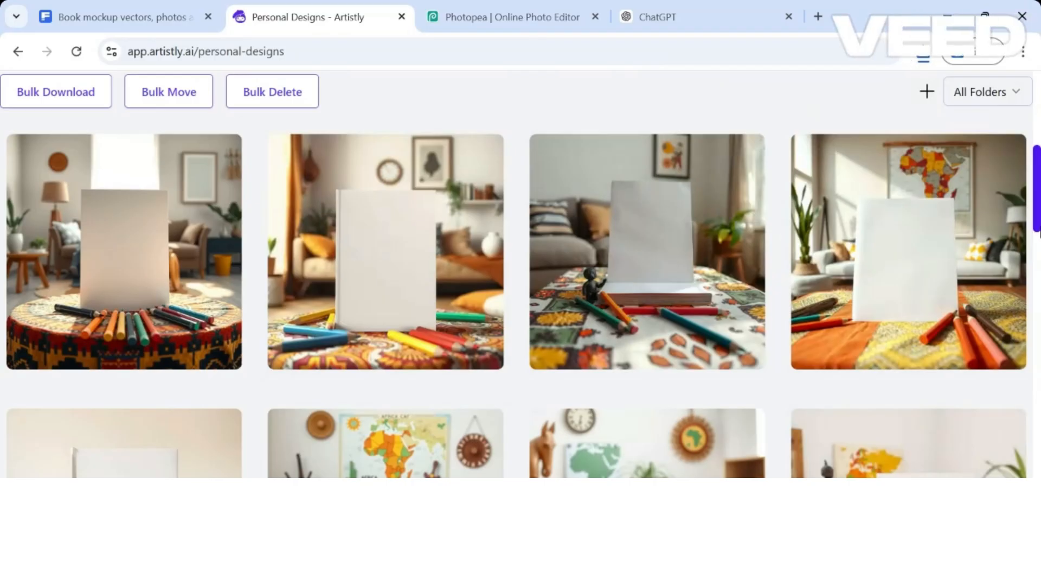
# Step: Open the v4 Image Designer with an empty prompt for a new design
pyautogui.moveTo(1039, 230); pyautogui.dragTo(1039, 157)
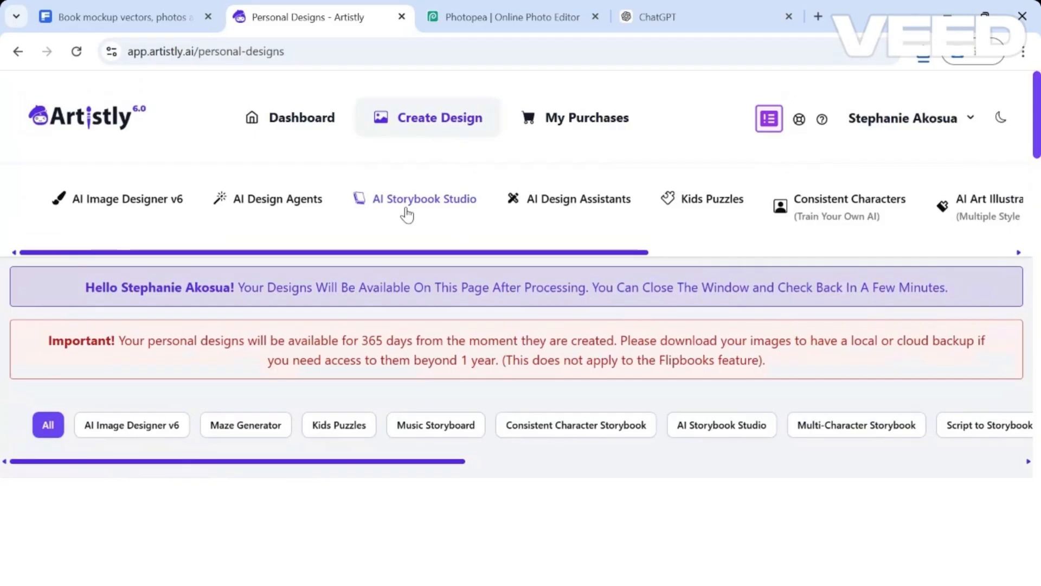
pyautogui.click(122, 207)
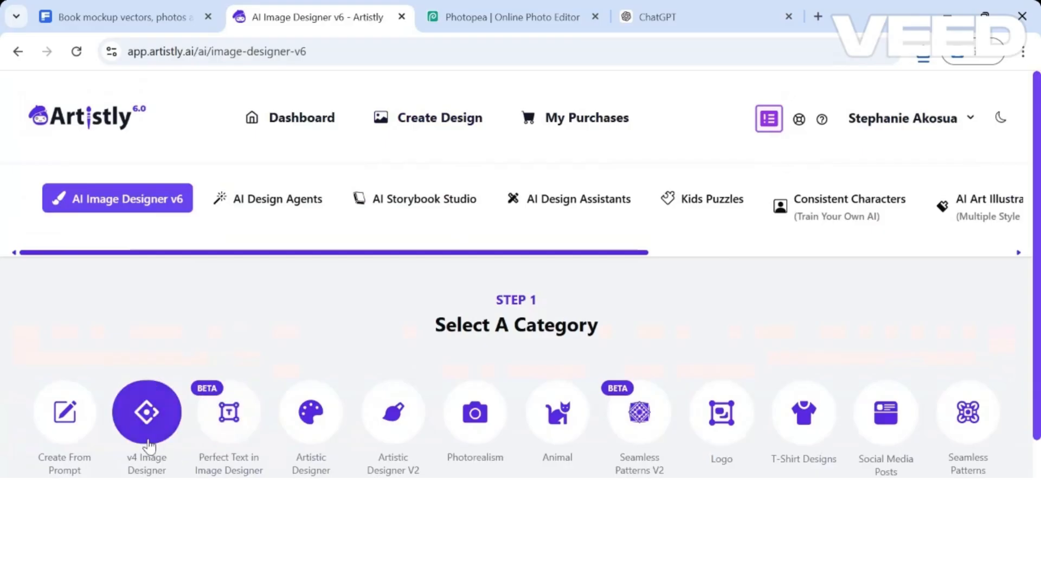
pyautogui.click(147, 437)
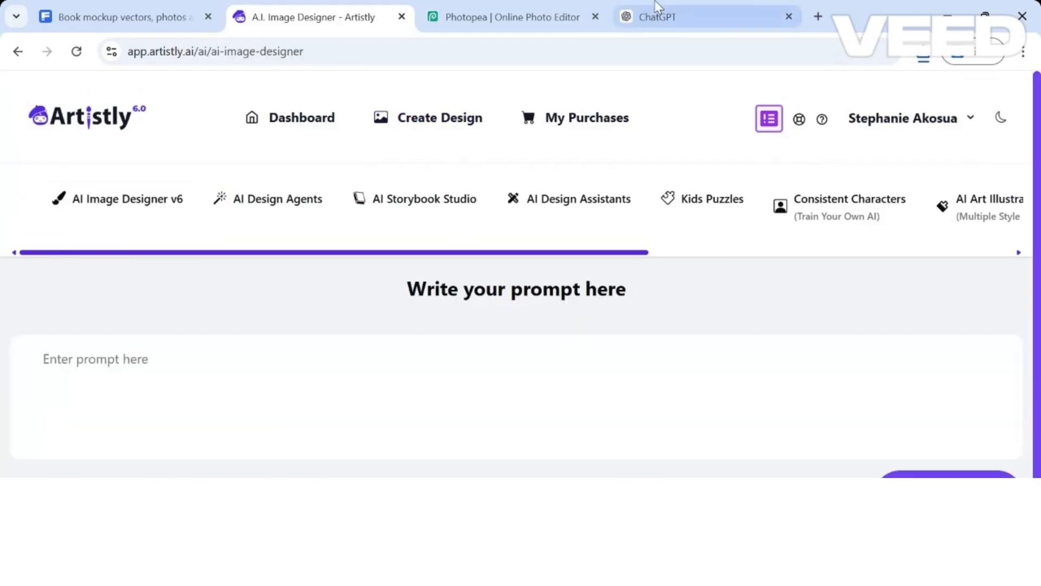
# Step: Switch to ChatGPT and begin a message: "Can you give me 2 more text image prompts for a book mockup"
pyautogui.click(689, 11)
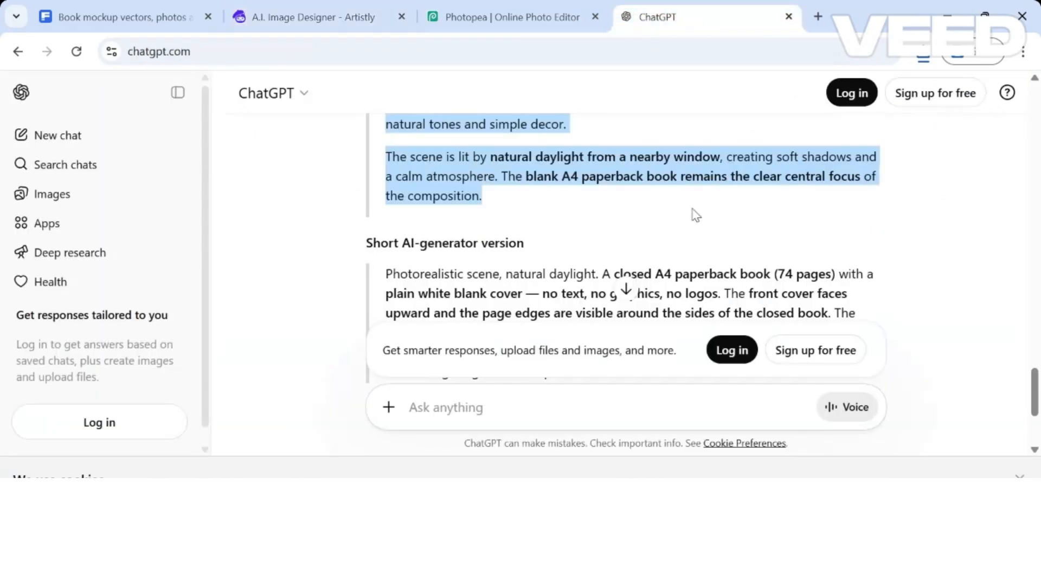
pyautogui.click(545, 417)
pyautogui.press('capslock')
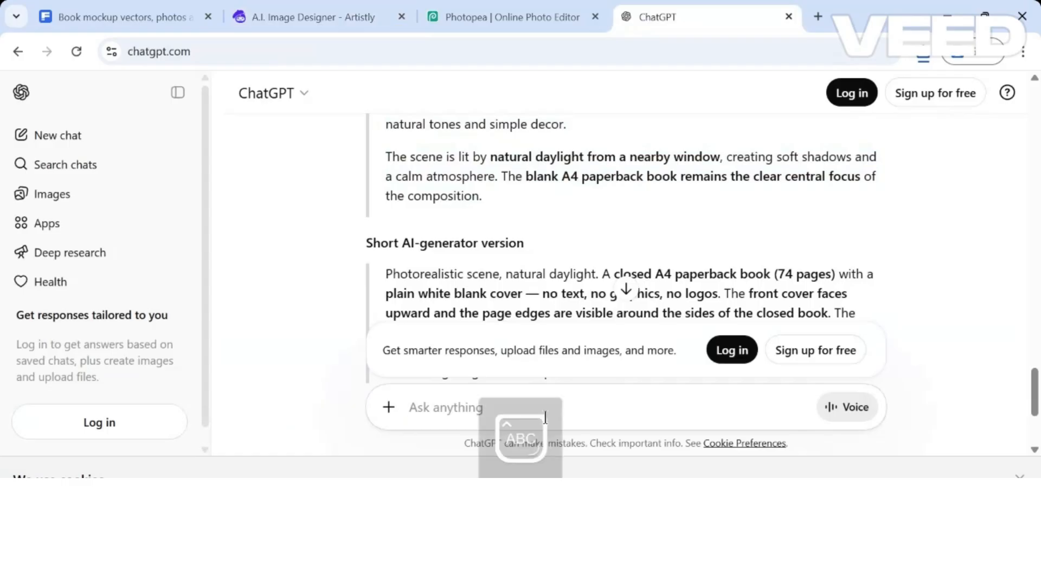
pyautogui.write('Can you give ')
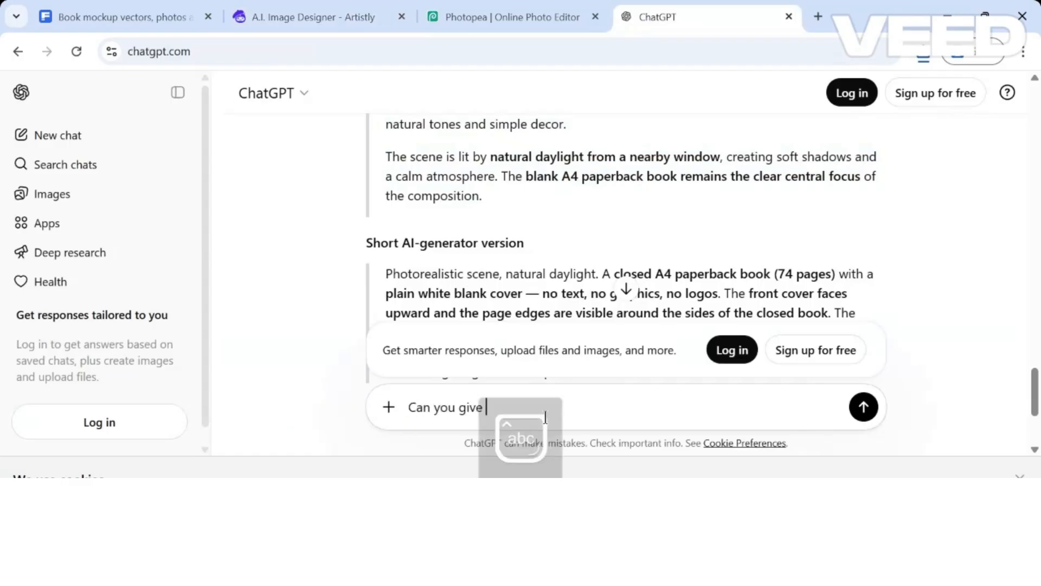
pyautogui.write('me 2 more t')
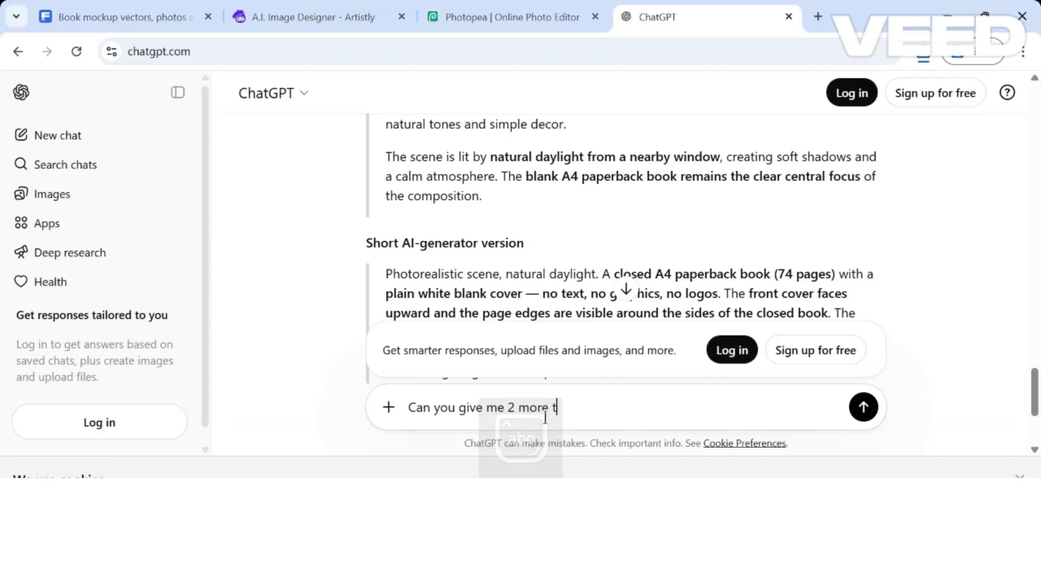
pyautogui.write('ext image p')
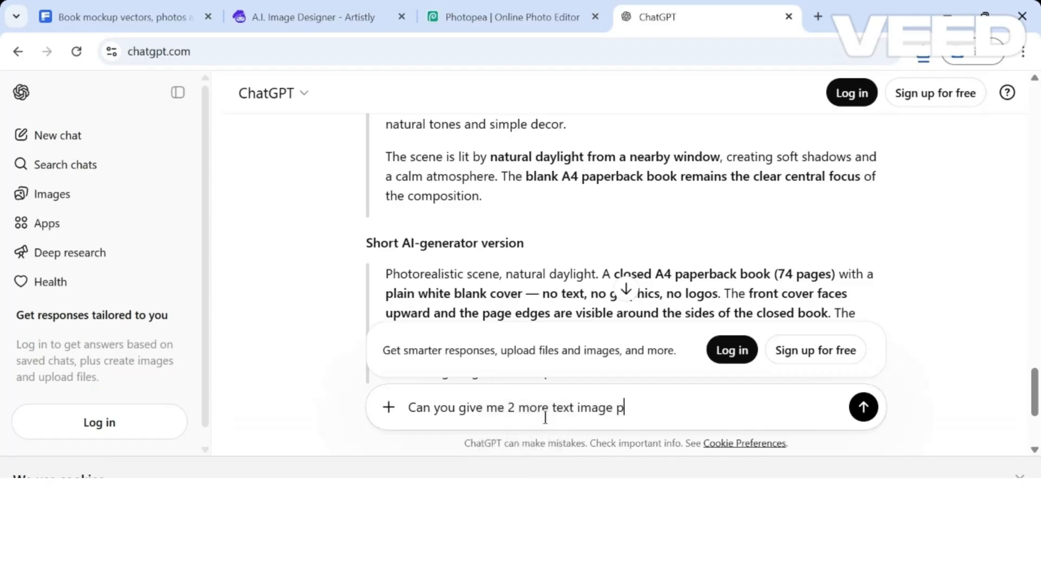
pyautogui.write('rompt  for a book mockup')
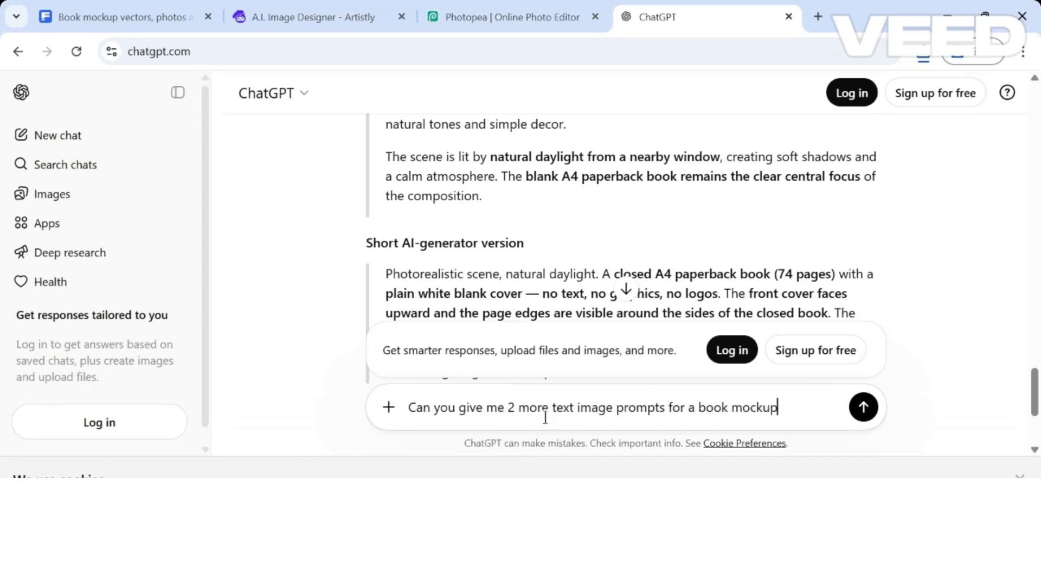
# Step: Continue the message with "but an african girl with her african mother should both be smiling and holding"
pyautogui.write(' but an african')
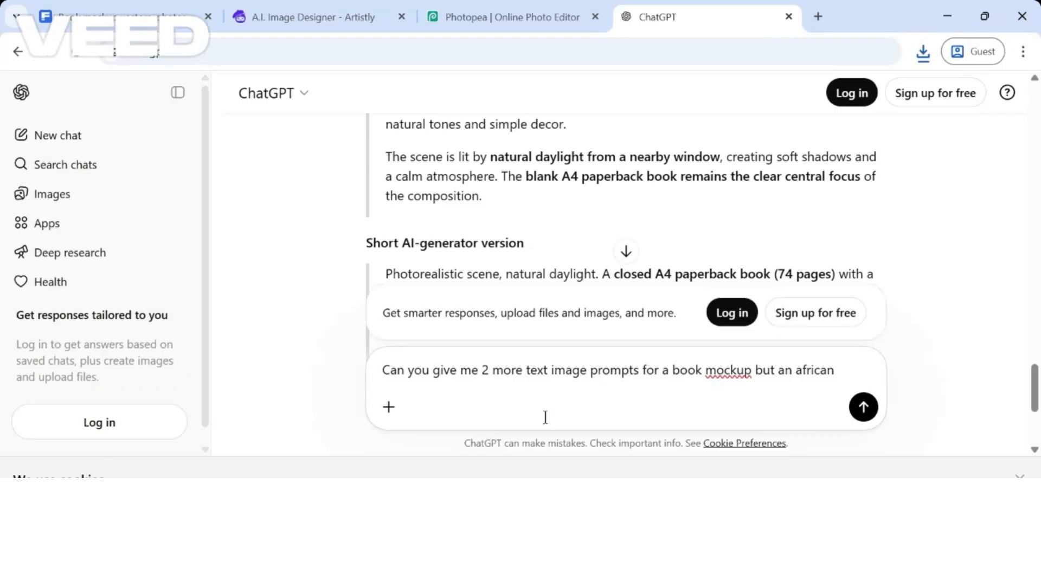
pyautogui.write(' girl with a')
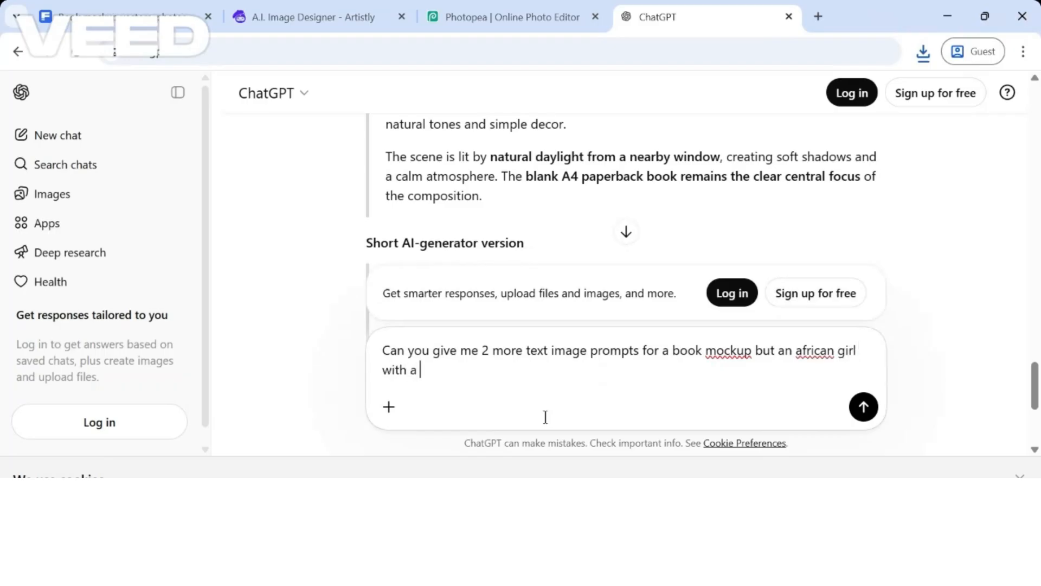
pyautogui.press('BackSpace')
pyautogui.press('BackSpace')
pyautogui.write('her african mother ho')
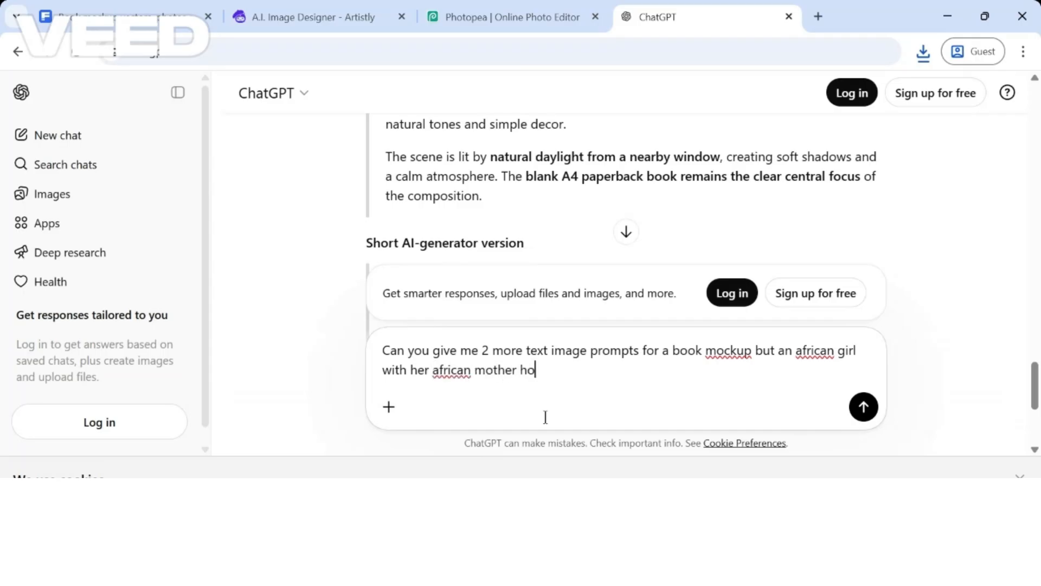
pyautogui.press('BackSpace')
pyautogui.press('BackSpace')
pyautogui.write('should both b')
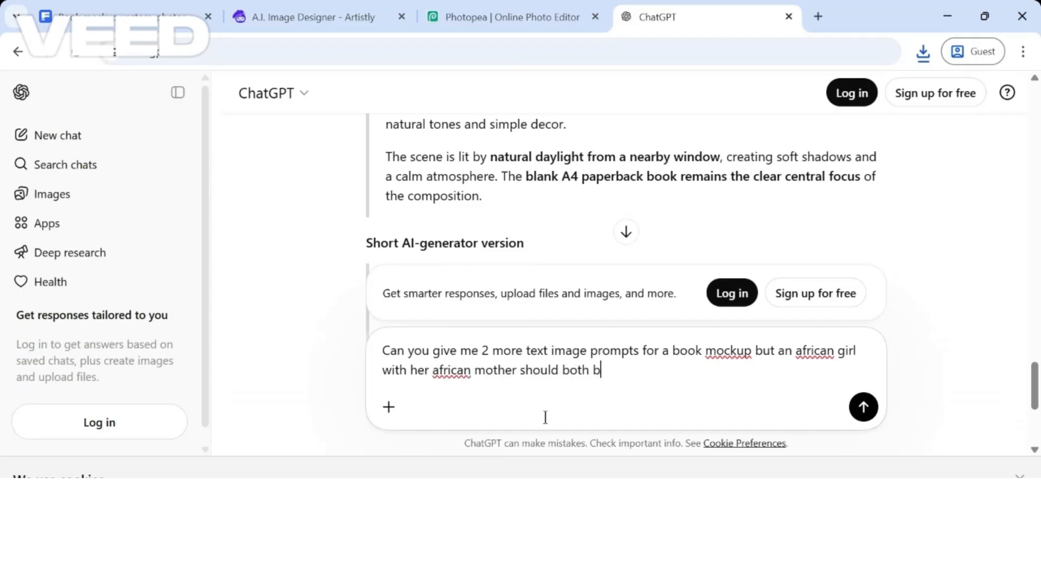
pyautogui.write(' sm')
pyautogui.press('BackSpace')
pyautogui.press('BackSpace')
pyautogui.press('BackSpace')
pyautogui.write('e smiling and holding')
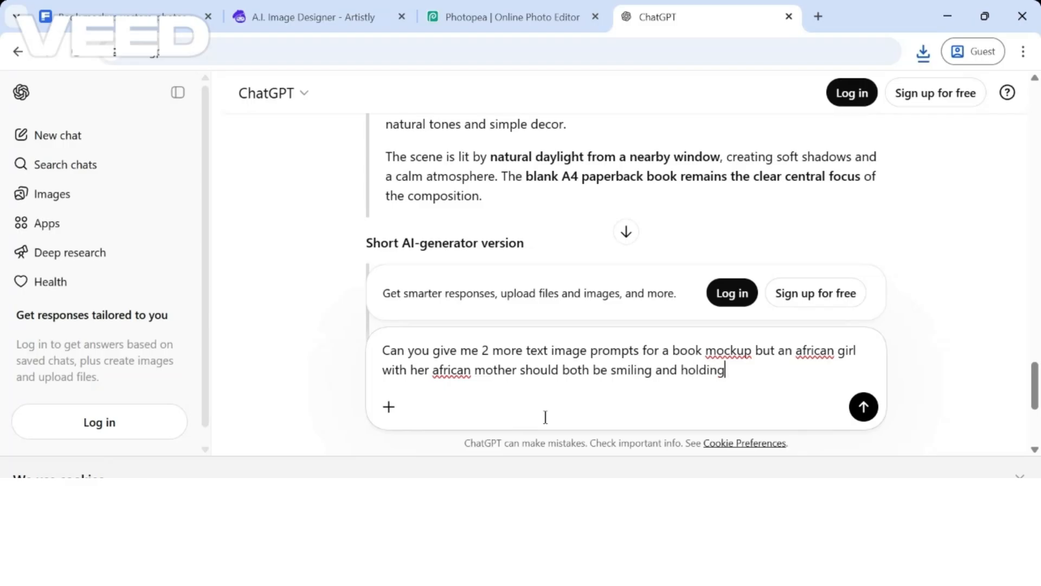
# Step: Complete the sentence with "up a white a4 paperback book with 74 pages, facing the camera."
pyautogui.write(' up a white a4 pa')
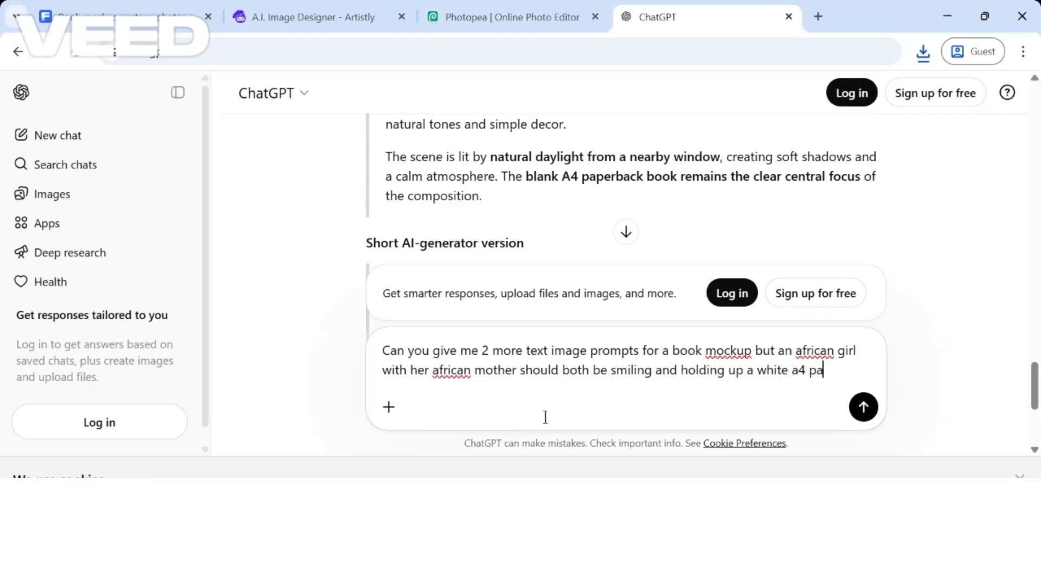
pyautogui.write('perback book')
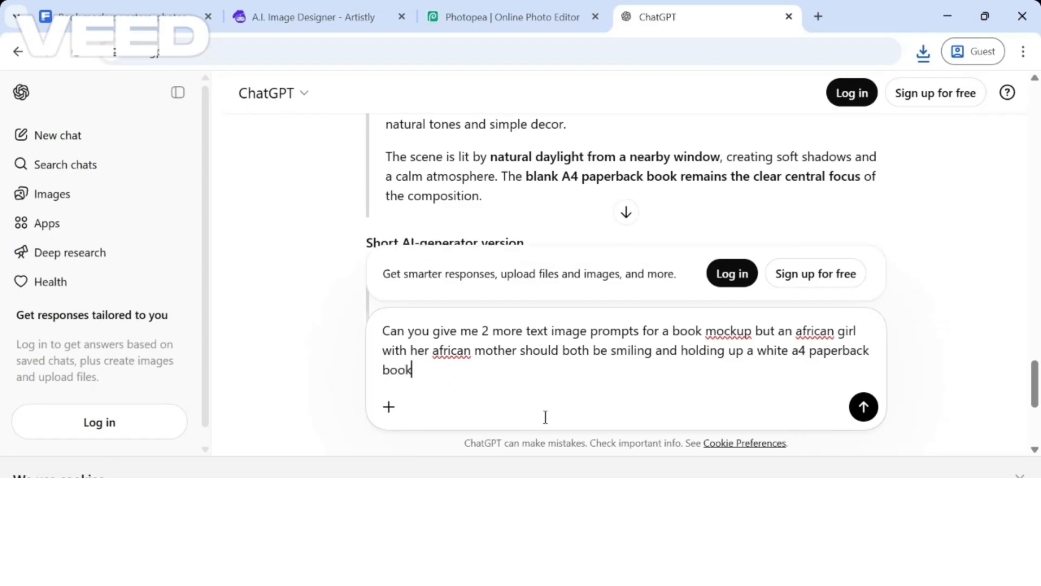
pyautogui.write(' with 74 pages, faci')
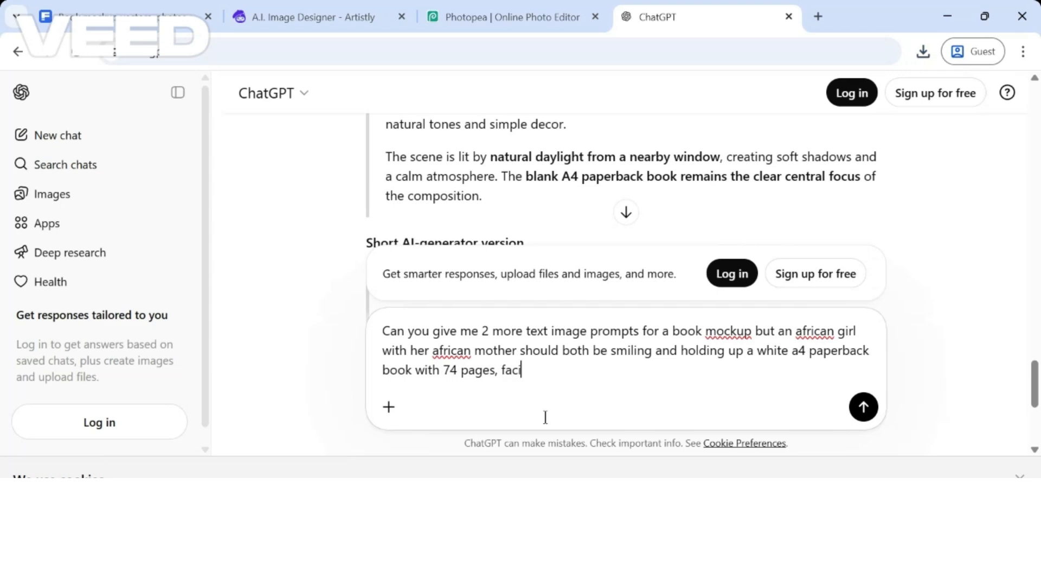
pyautogui.write('ng the camer')
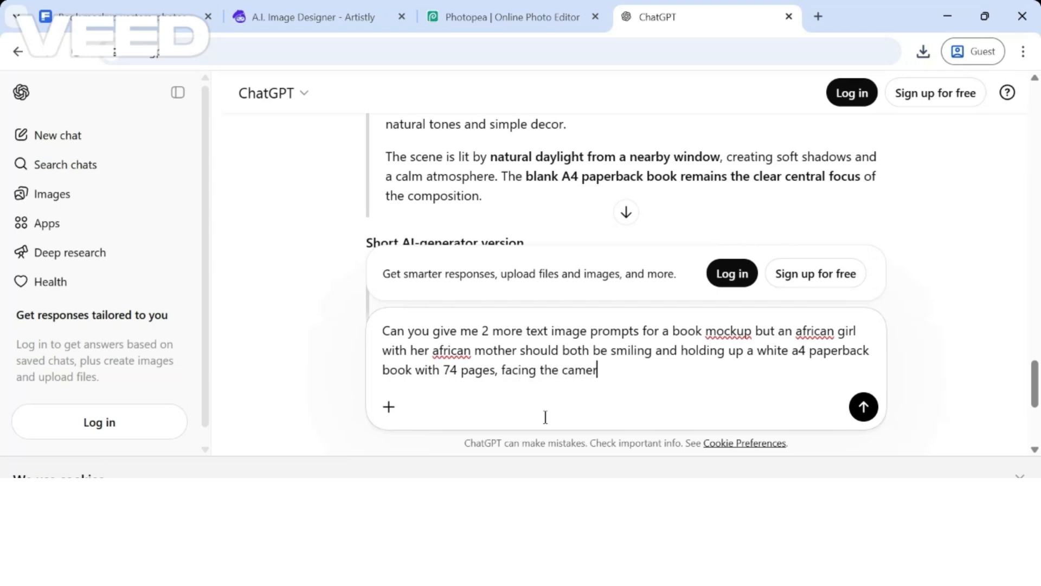
pyautogui.write('a.')
pyautogui.press('capslock')
pyautogui.press('capslock')
pyautogui.write('o')
pyautogui.press('BackSpace')
pyautogui.press('capslock')
pyautogui.write('Bot')
pyautogui.press('capslock')
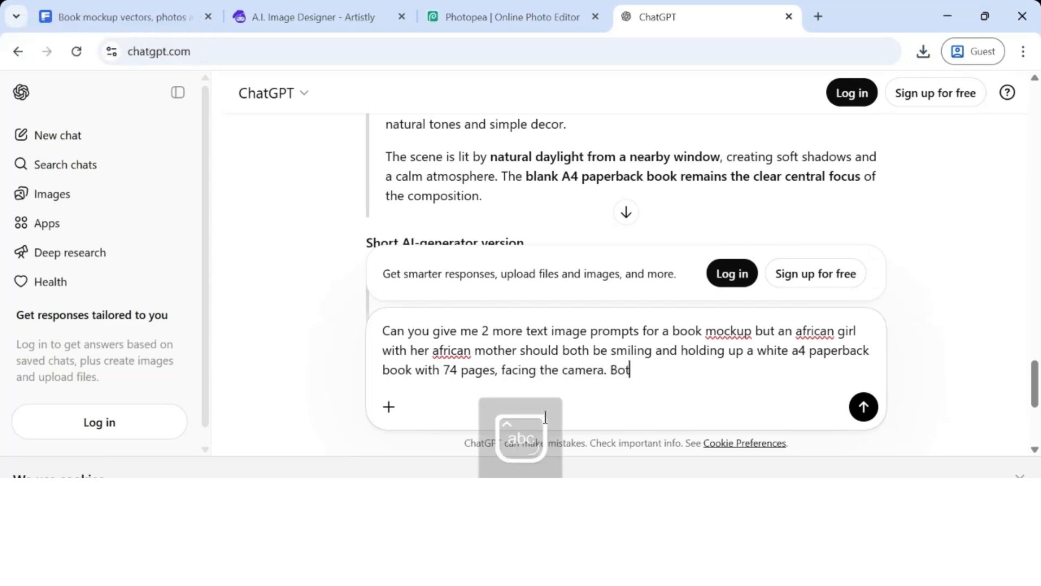
pyautogui.write('h should hav')
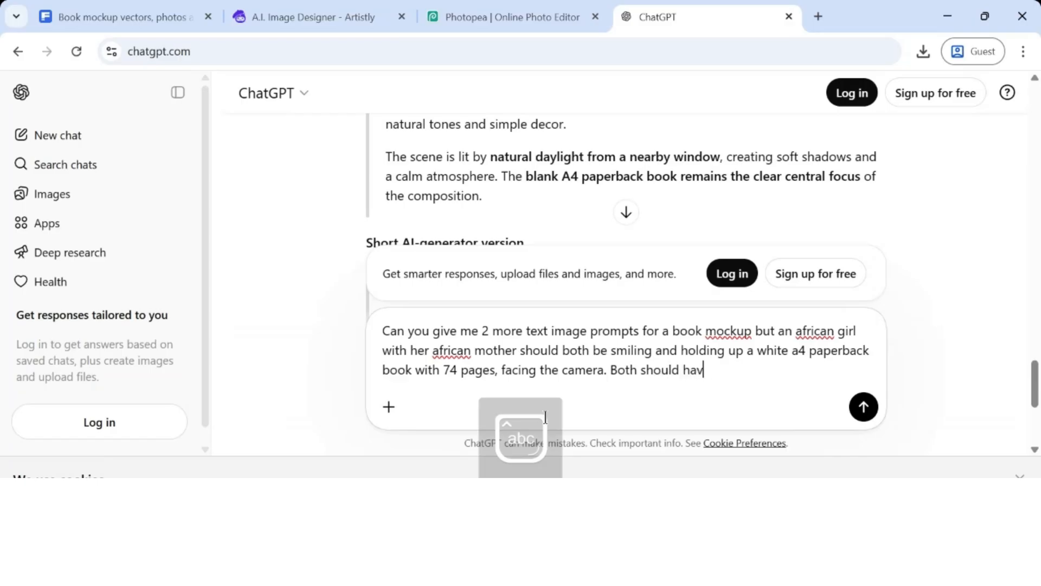
pyautogui.press('BackSpace')
pyautogui.press('BackSpace')
pyautogui.press('BackSpace')
pyautogui.press('BackSpace')
pyautogui.press('BackSpace')
pyautogui.press('BackSpace')
pyautogui.press('BackSpace')
pyautogui.press('BackSpace')
pyautogui.press('BackSpace')
pyautogui.press('BackSpace')
pyautogui.press('BackSpace')
pyautogui.press('BackSpace')
pyautogui.press('BackSpace')
# Step: Replace the unfinished last sentence with "African girl should have a voluminous afro and the african mother should have box braids."
pyautogui.press('capslock')
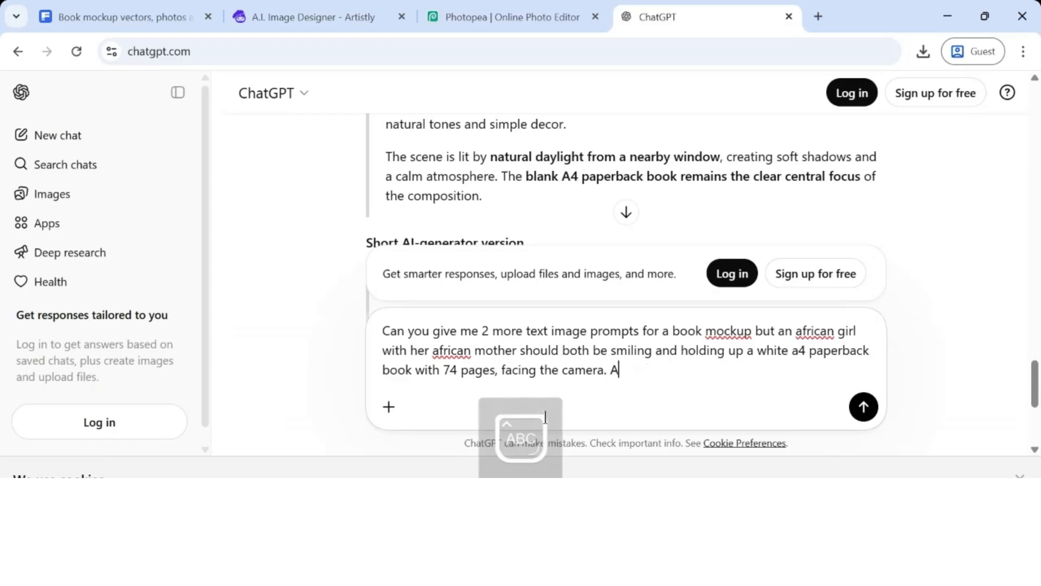
pyautogui.write('A')
pyautogui.press('capslock')
pyautogui.write('frican girl')
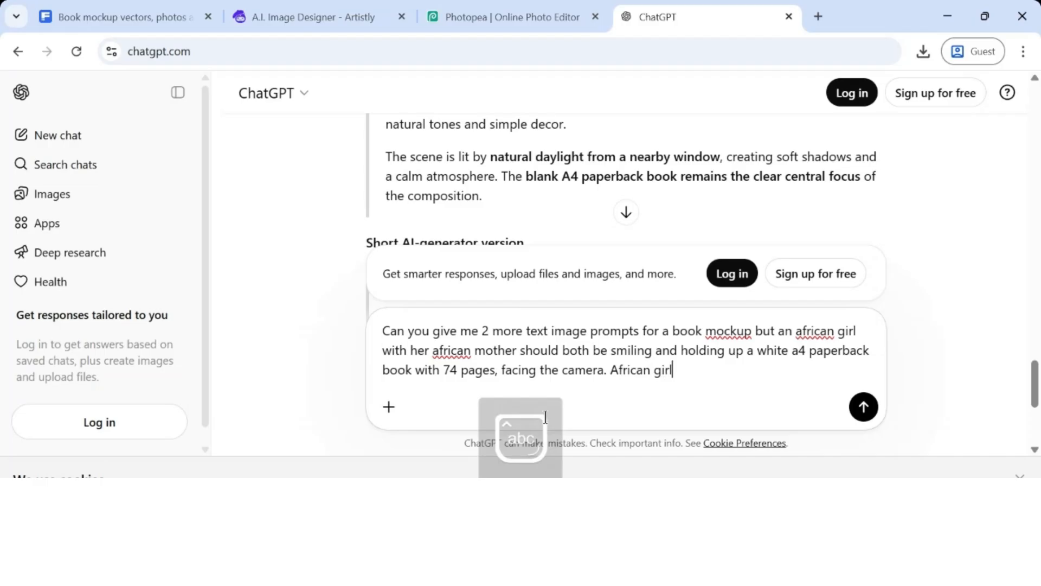
pyautogui.write(' should ')
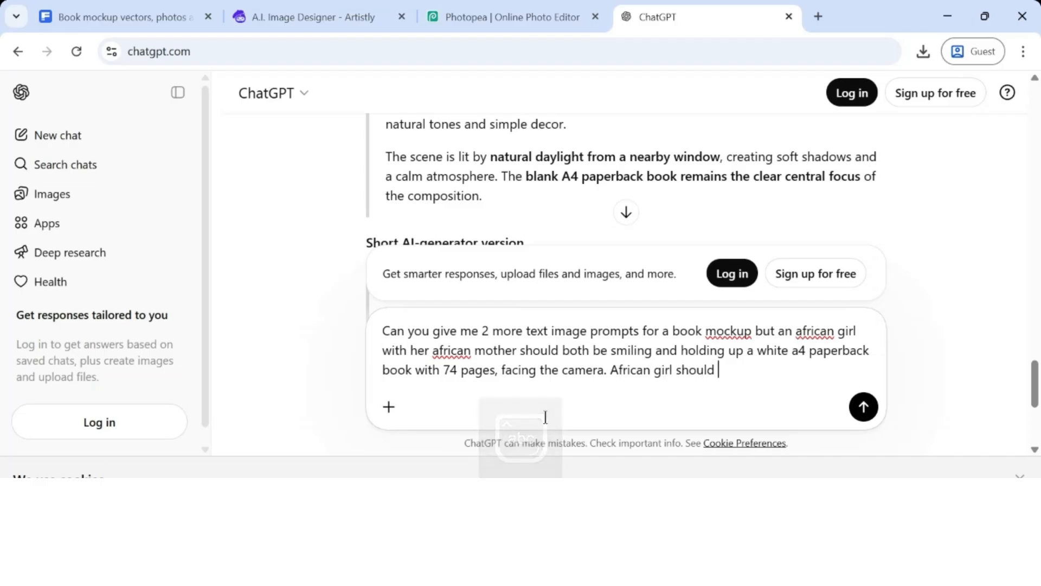
pyautogui.write('have a volumi')
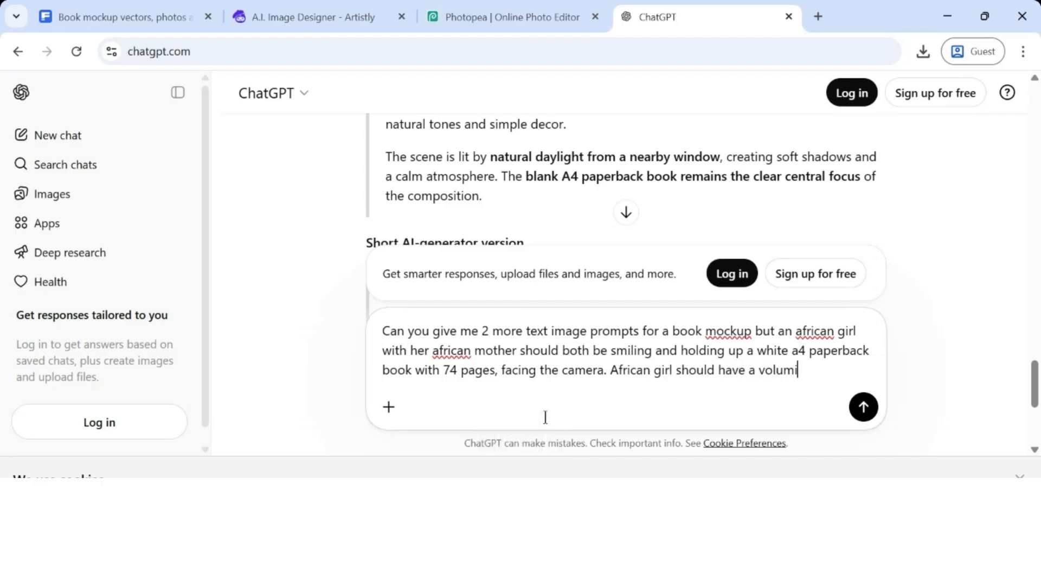
pyautogui.write('nous afro and t')
pyautogui.write('he afric')
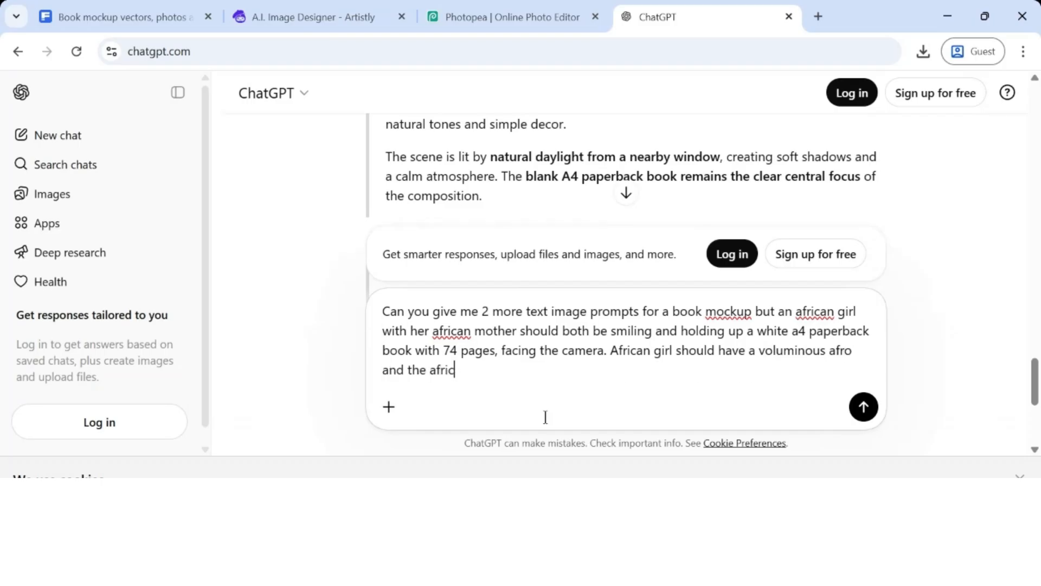
pyautogui.write('an mother should have b')
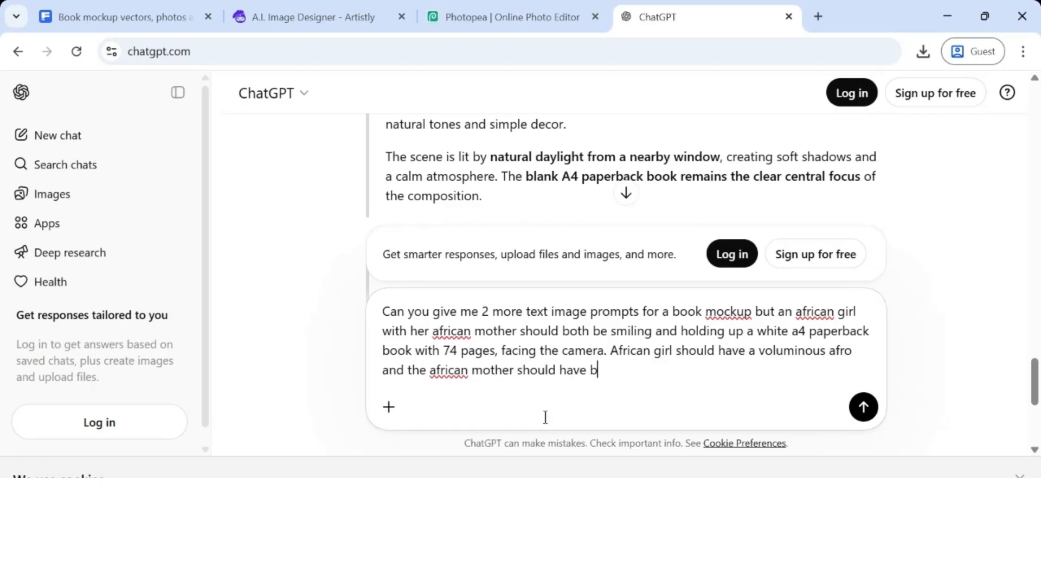
pyautogui.write('ox braids. Both should ')
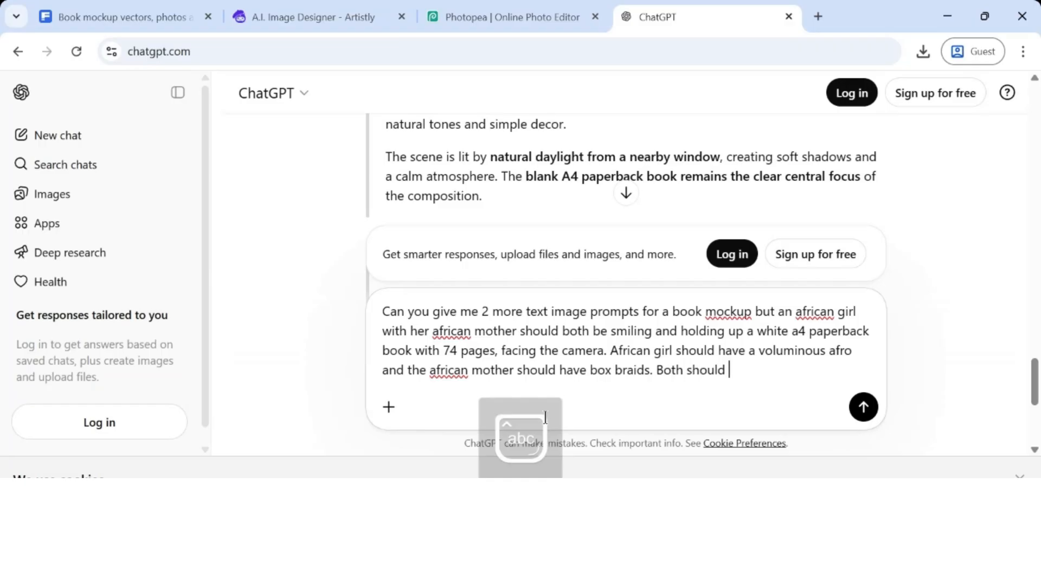
# Step: Finish the message with "Both should be wearing a kente dress." and send it
pyautogui.write('be wearing a kn')
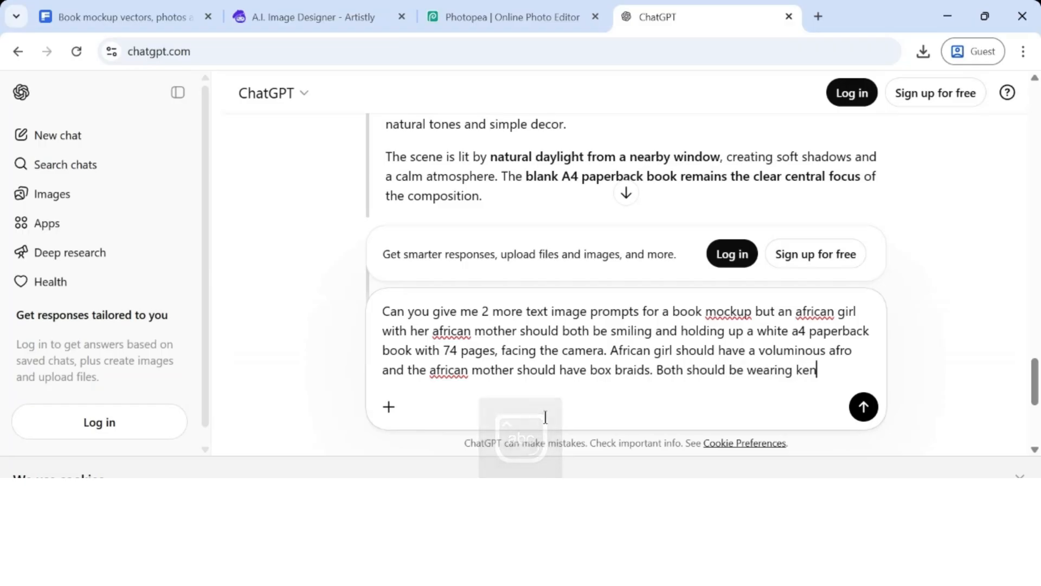
pyautogui.press('BackSpace')
pyautogui.press('BackSpace')
pyautogui.write('a kente')
pyautogui.press('BackSpace')
pyautogui.press('BackSpace')
pyautogui.press('BackSpace')
pyautogui.write('e')
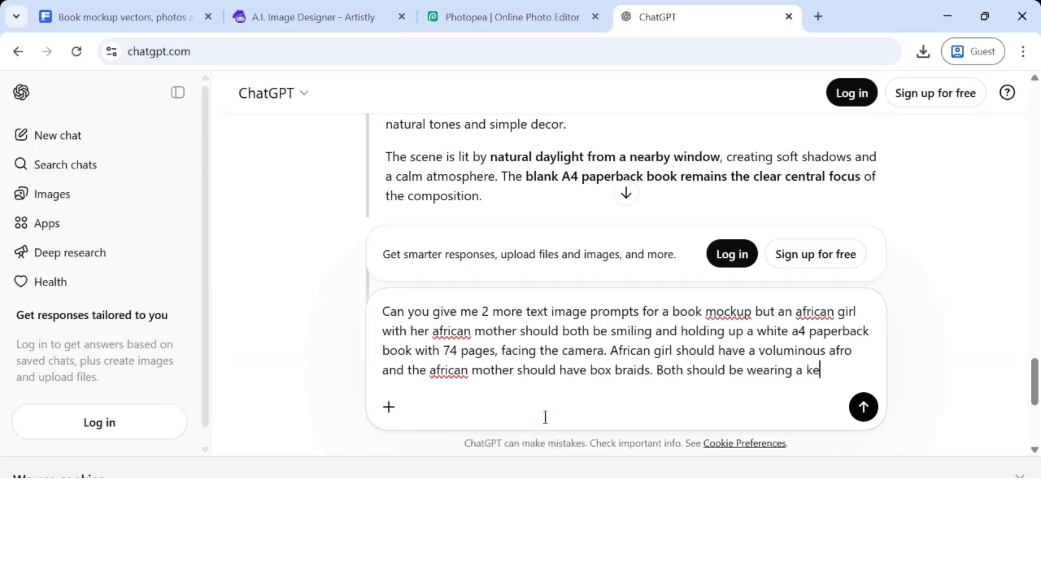
pyautogui.write('nte dress.')
pyautogui.press('Return')
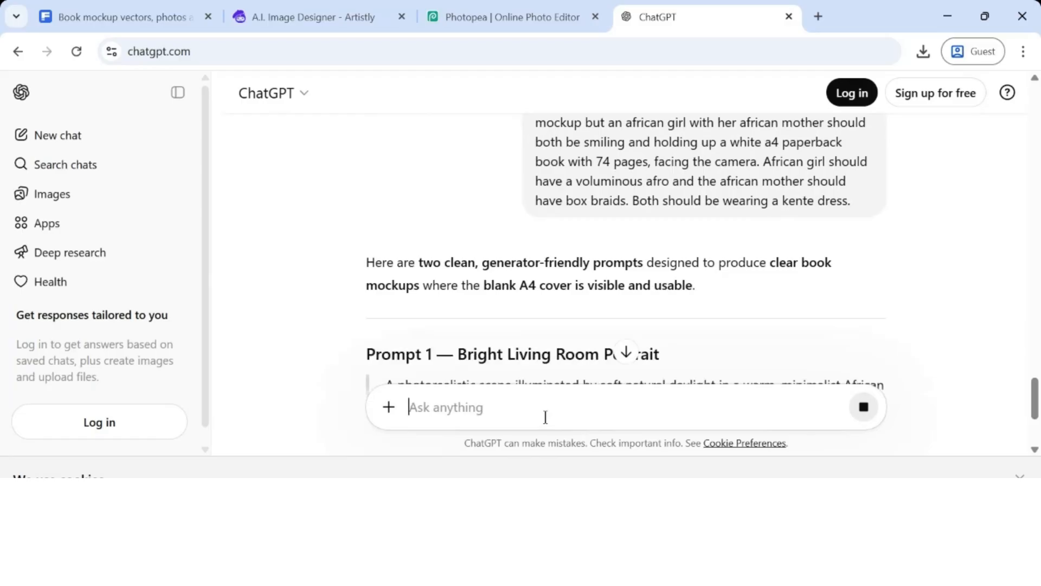
# Step: Copy the full Prompt 1 (Bright Living Room Portrait) text and paste it into the empty prompt in Artistly's image designer
pyautogui.scroll(-5, 591, 345)
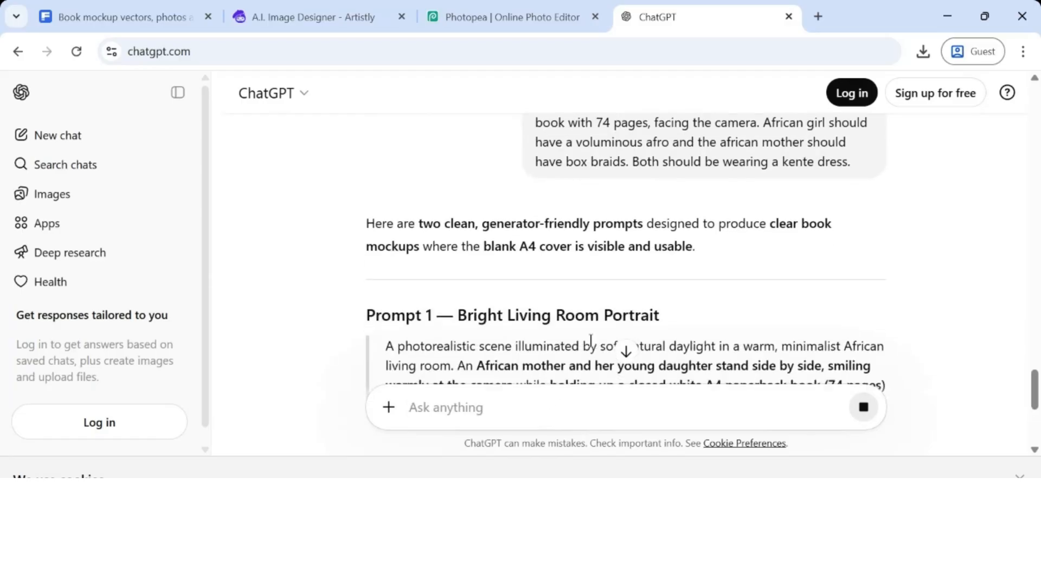
pyautogui.scroll(3, 591, 344)
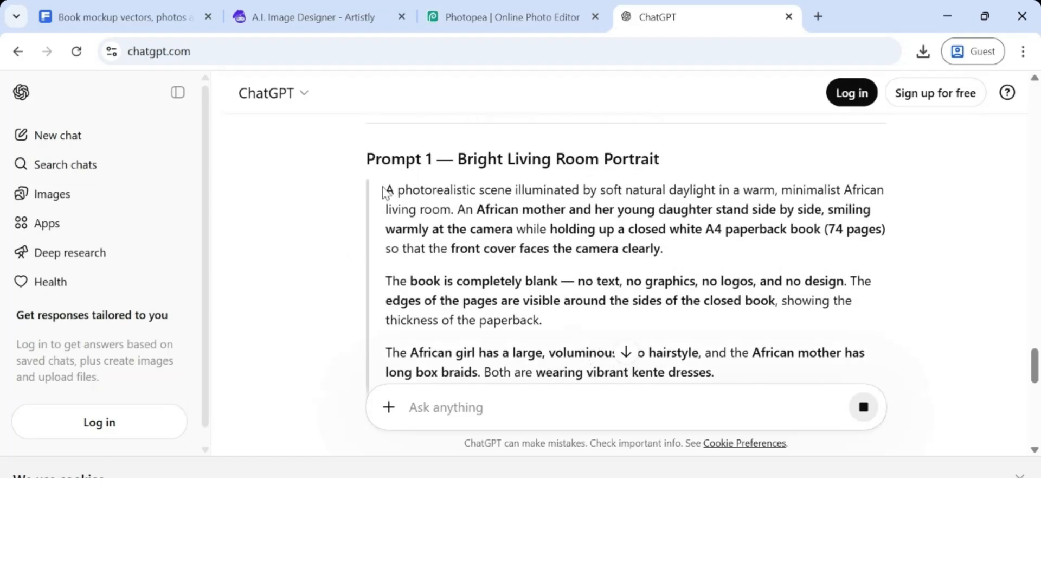
pyautogui.moveTo(383, 191); pyautogui.dragTo(610, 145)
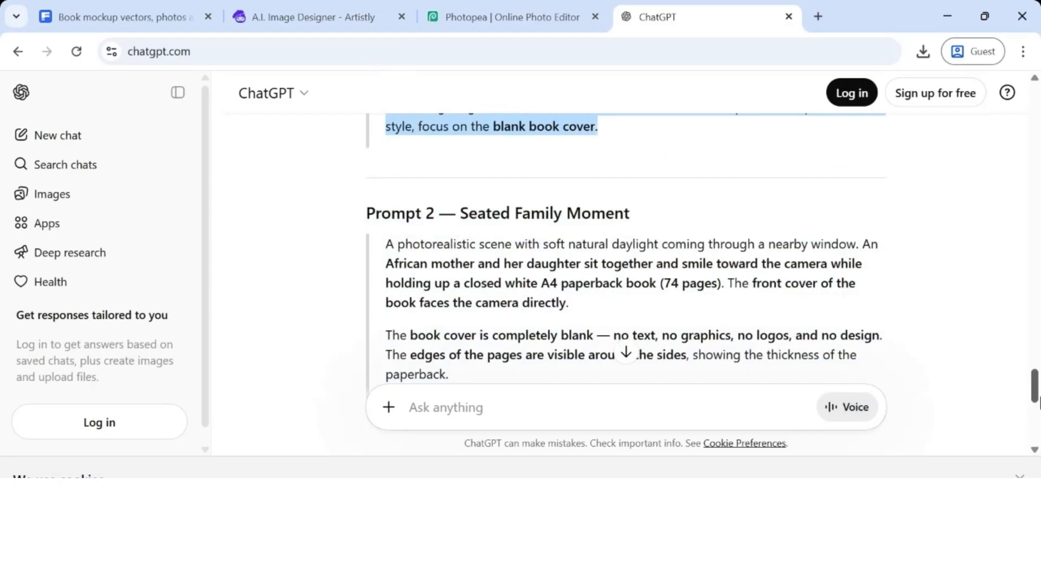
pyautogui.moveTo(1037, 401)
pyautogui.mouseDown()
pyautogui.moveTo(1039, 322)
pyautogui.moveTo(1024, 390)
pyautogui.mouseUp()
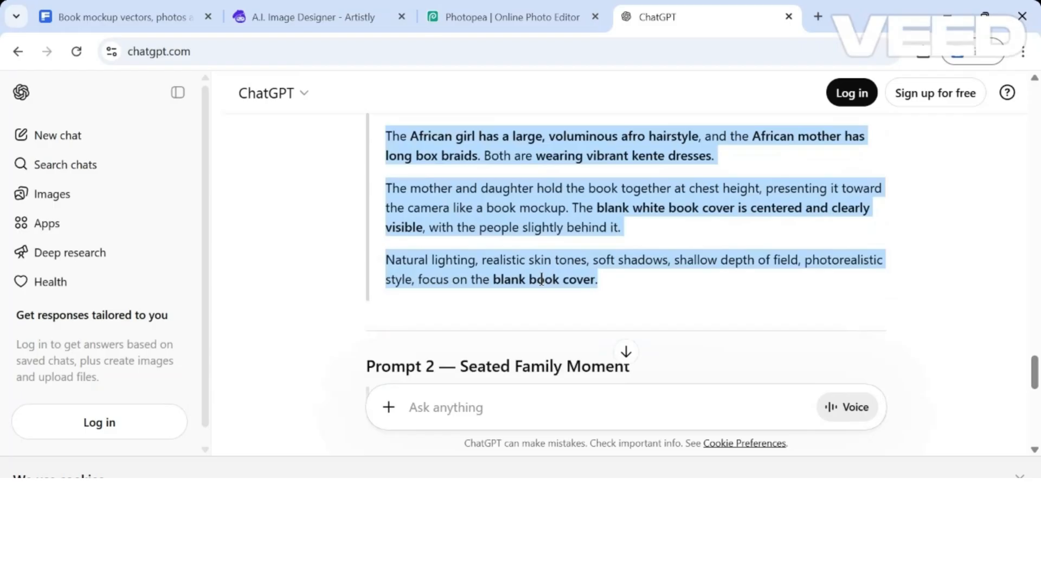
pyautogui.click(291, 11)
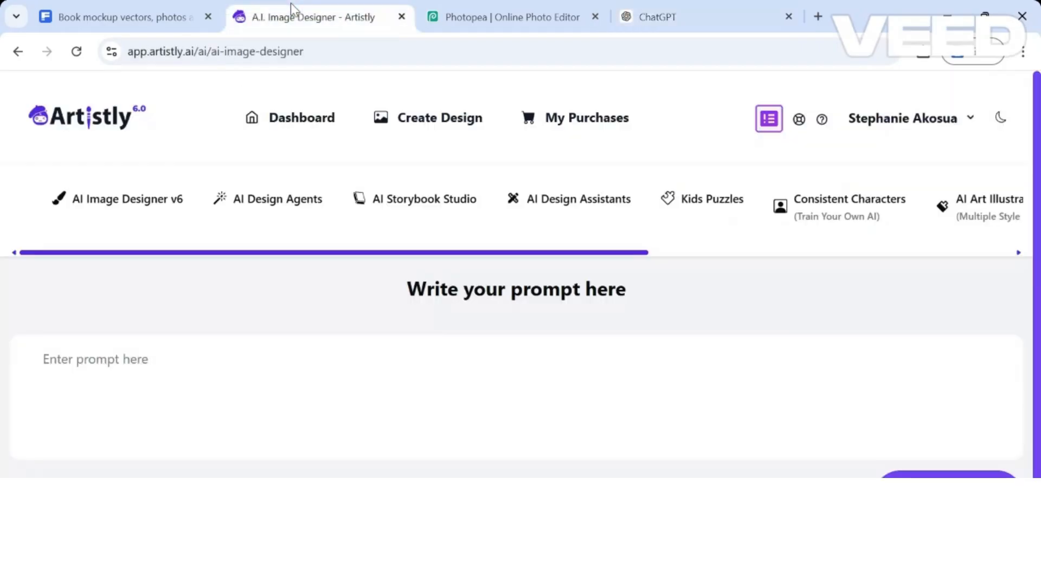
pyautogui.click(635, 391)
pyautogui.hotkey('ctrl', 'v')
# Step: Customize the design settings with a quantity of 2 and generate the images
pyautogui.scroll(-2, 635, 390)
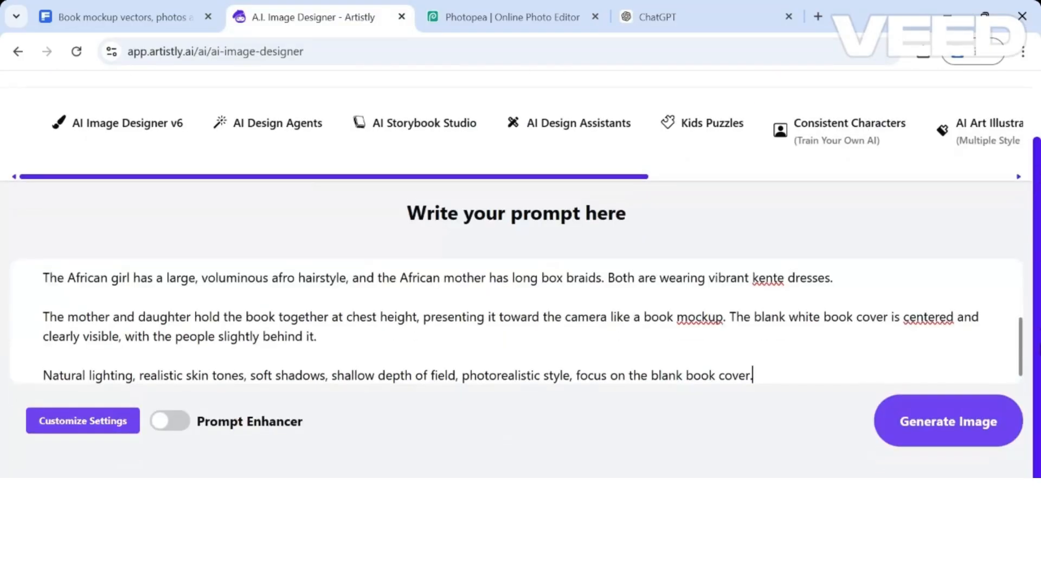
pyautogui.click(118, 420)
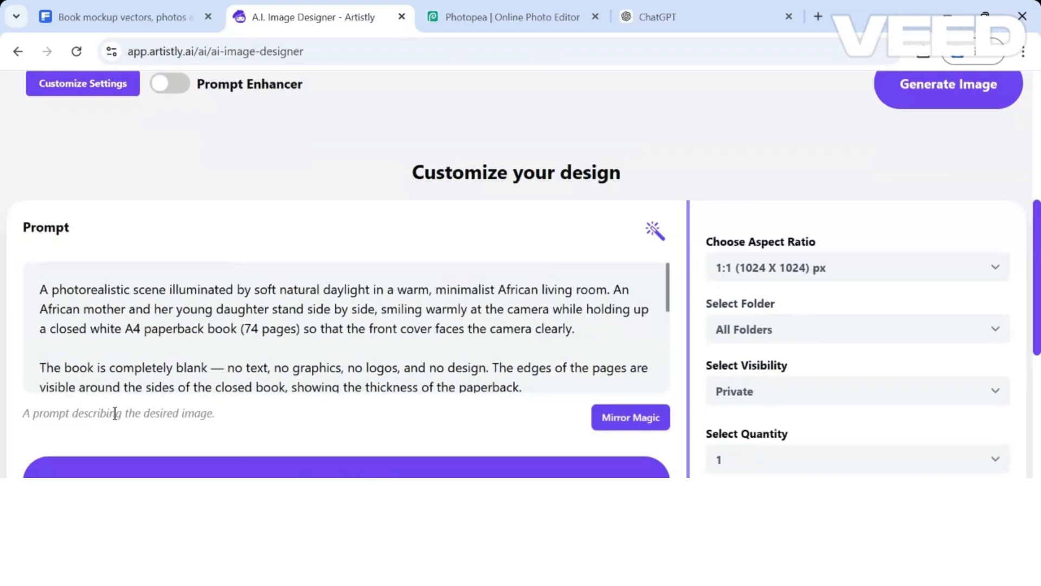
pyautogui.scroll(-2, 507, 426)
pyautogui.click(773, 380)
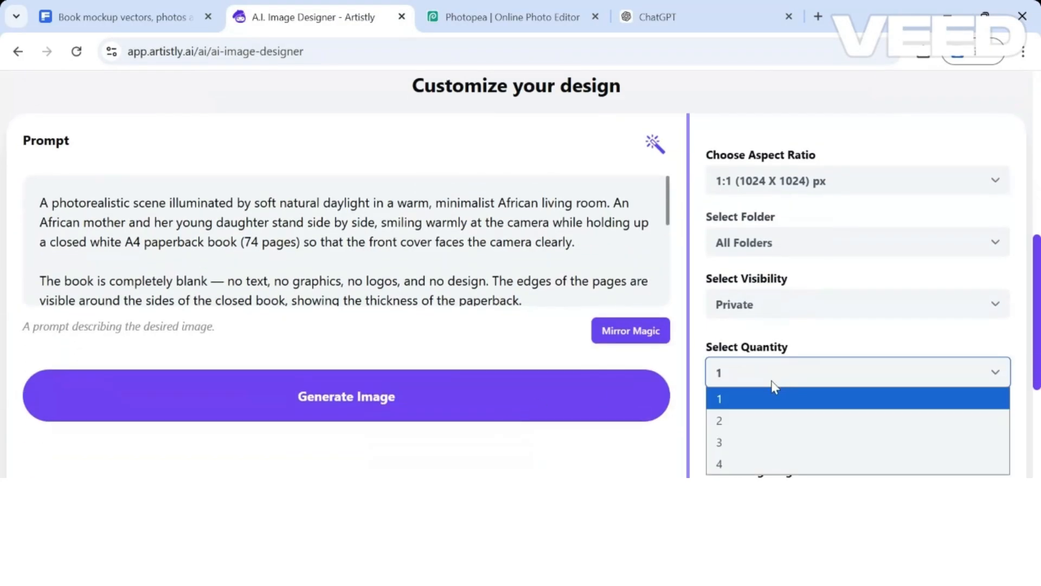
pyautogui.click(751, 421)
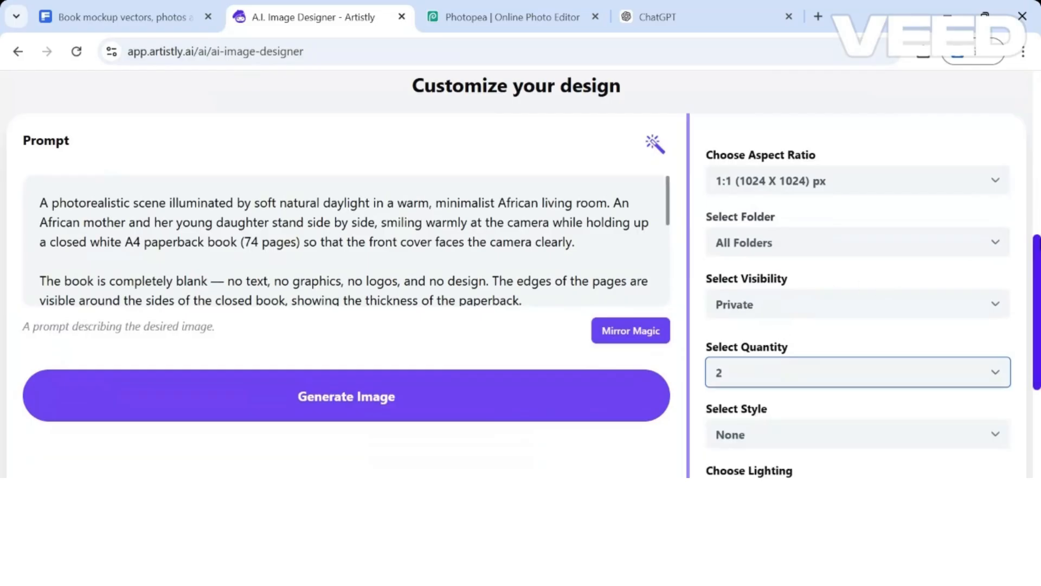
pyautogui.moveTo(1035, 239); pyautogui.dragTo(1036, 302)
pyautogui.click(495, 230)
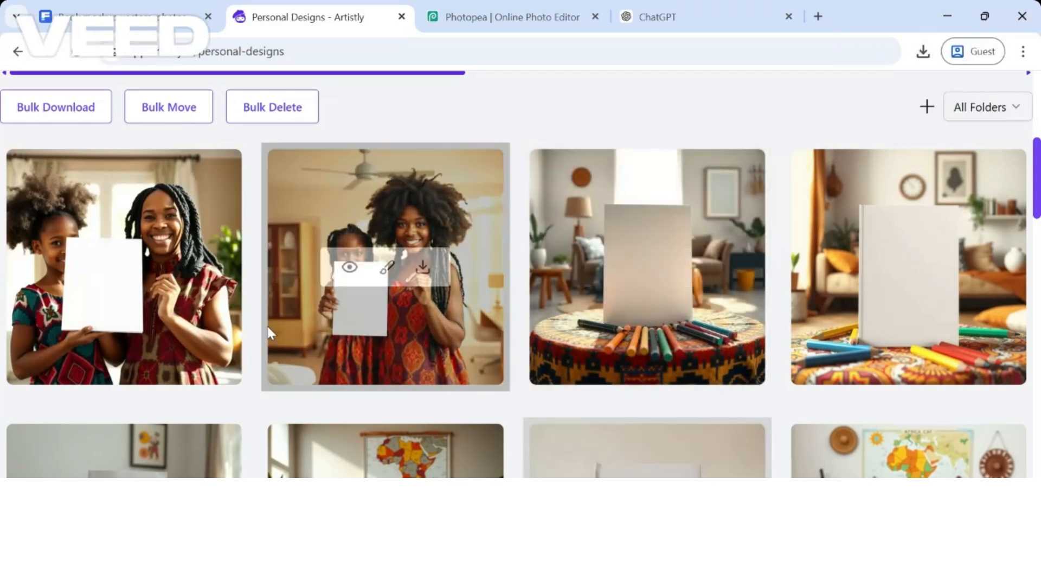
# Step: Preview the first mother-and-daughter image and remove the second one, with the ceiling fan, from the personal designs
pyautogui.click(89, 267)
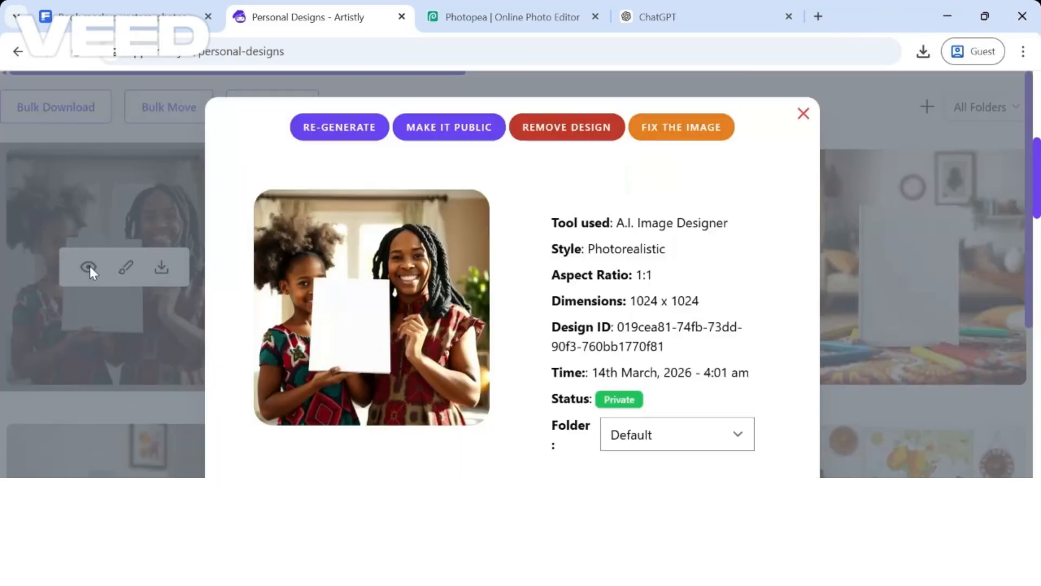
pyautogui.click(802, 114)
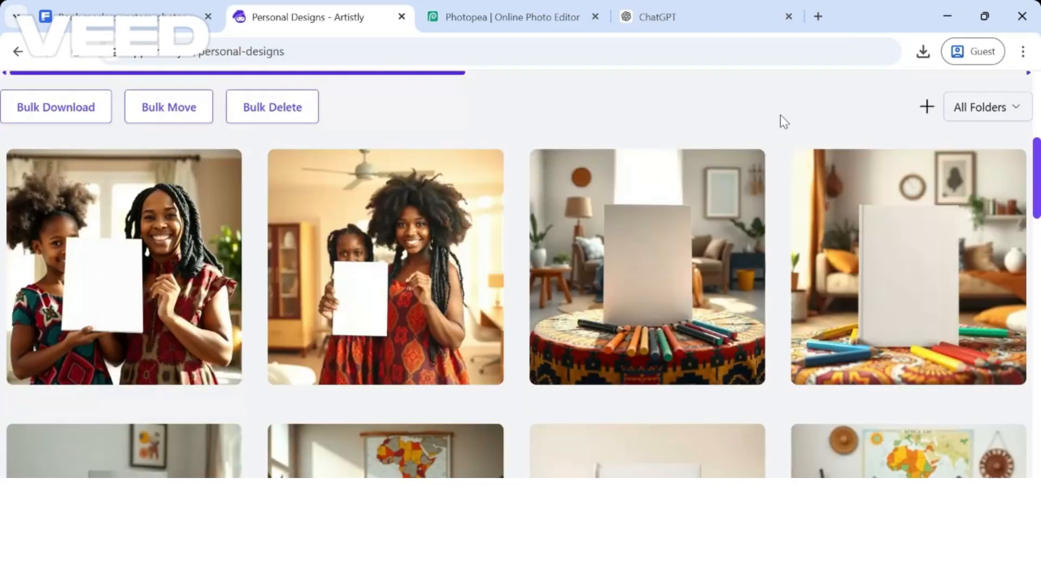
pyautogui.click(359, 271)
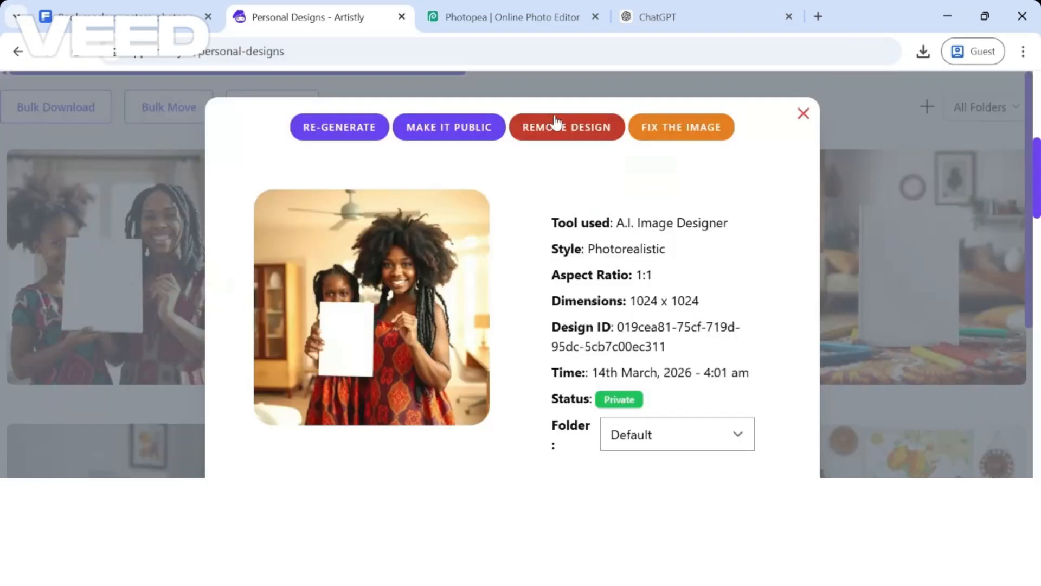
pyautogui.click(590, 127)
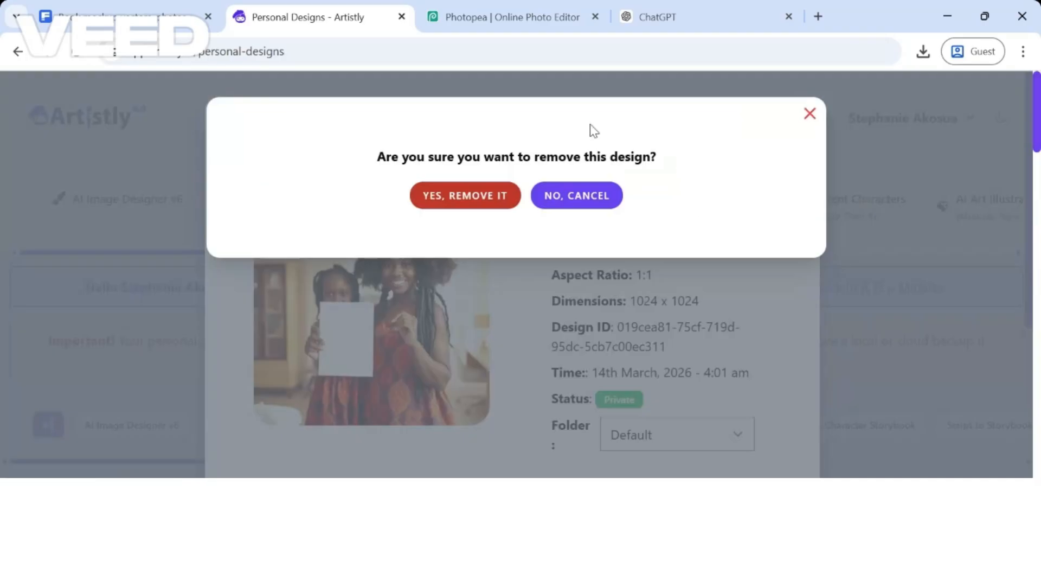
pyautogui.click(487, 195)
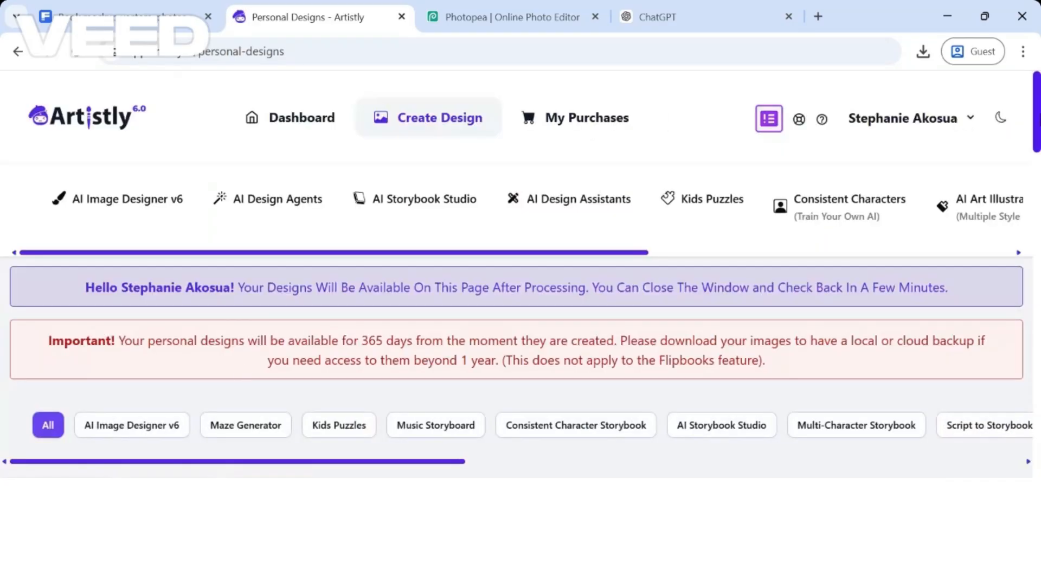
# Step: Reopen the remaining mother-and-daughter design in the image designer for regeneration with its prompt
pyautogui.scroll(-6, 158, 298)
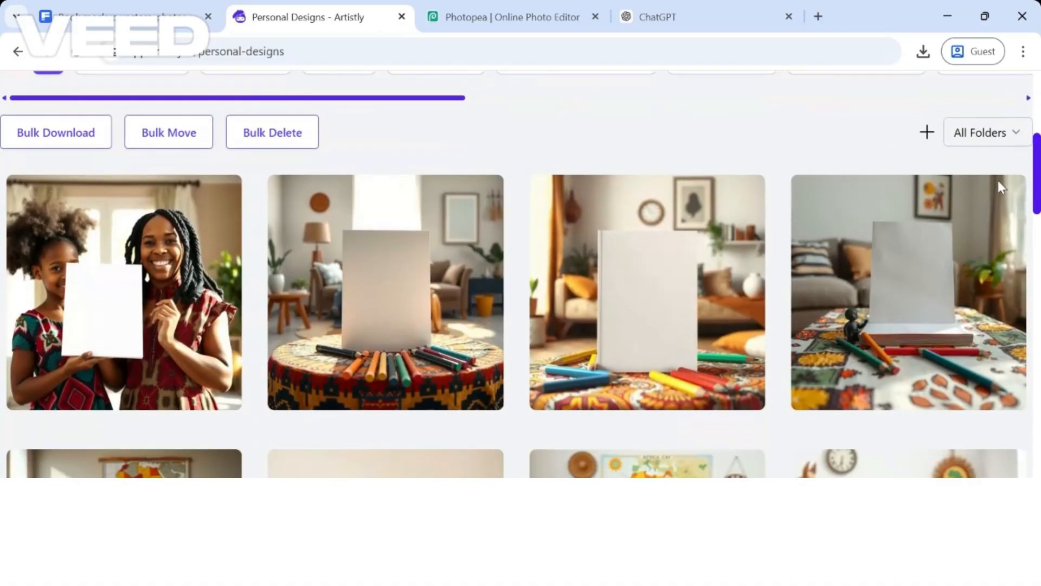
pyautogui.moveTo(158, 297)
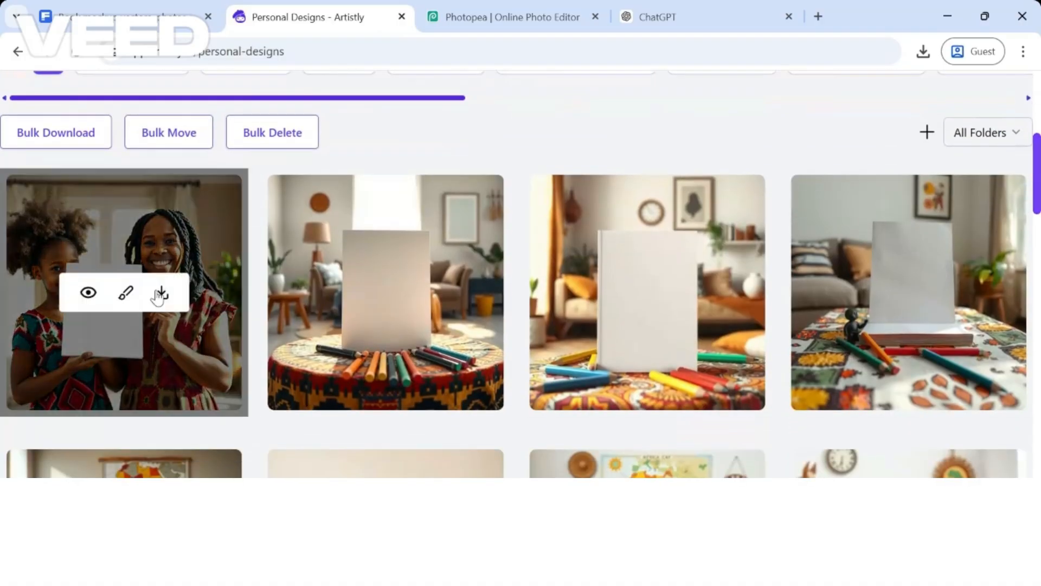
pyautogui.click(87, 293)
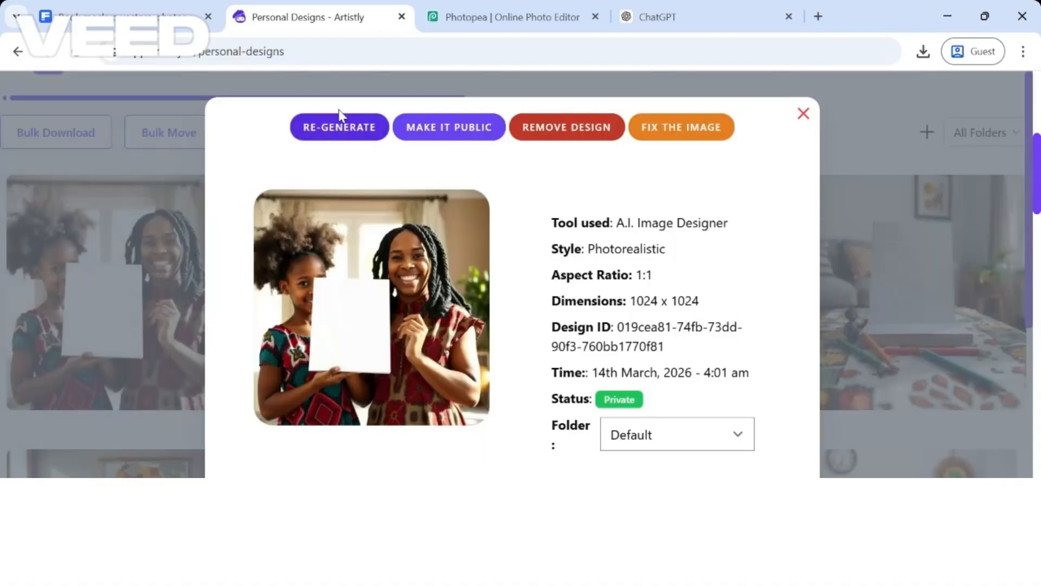
pyautogui.click(359, 128)
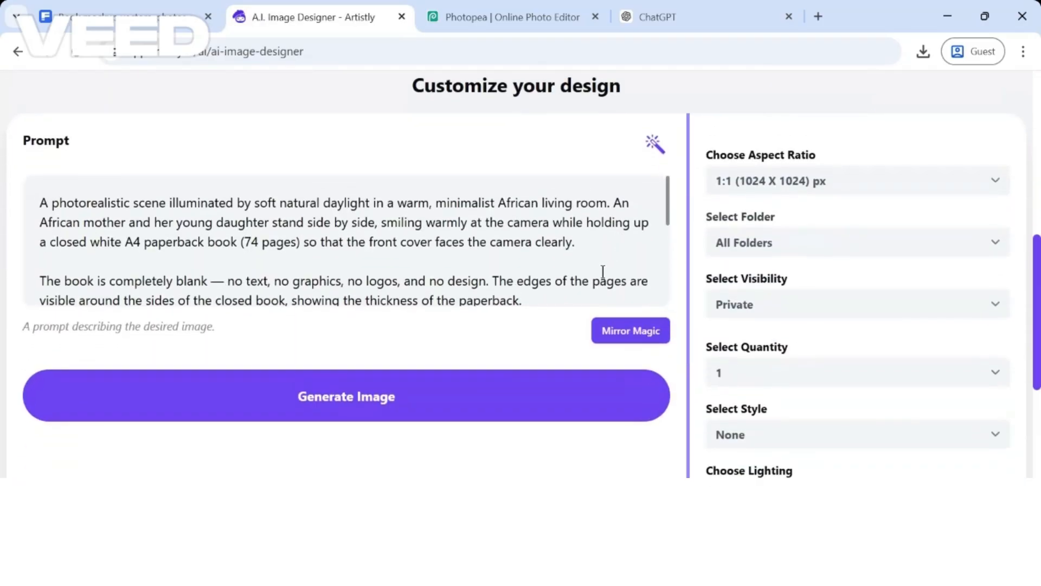
pyautogui.scroll(5, 1037, 312)
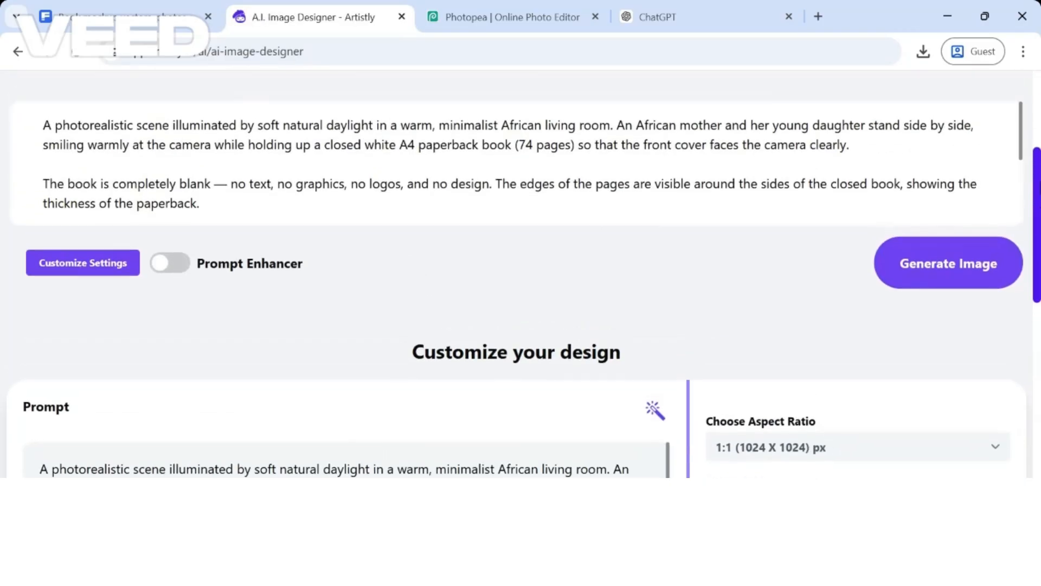
pyautogui.scroll(2, 591, 298)
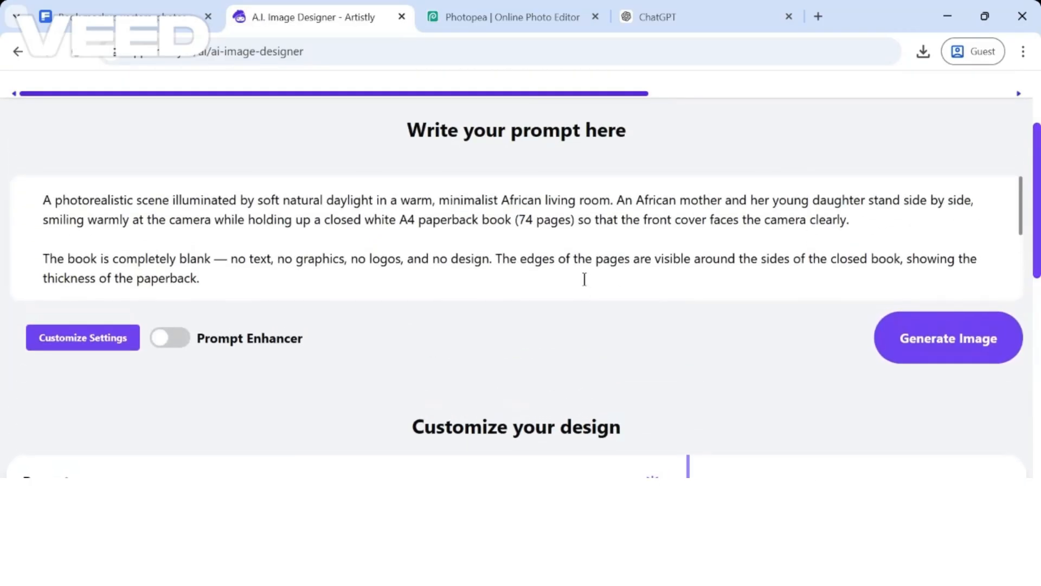
# Step: Change "stand" to "sitting" in the prompt's description of the mother and daughter side by side
pyautogui.click(901, 199)
pyautogui.press('BackSpace')
pyautogui.press('BackSpace')
pyautogui.press('BackSpace')
pyautogui.press('BackSpace')
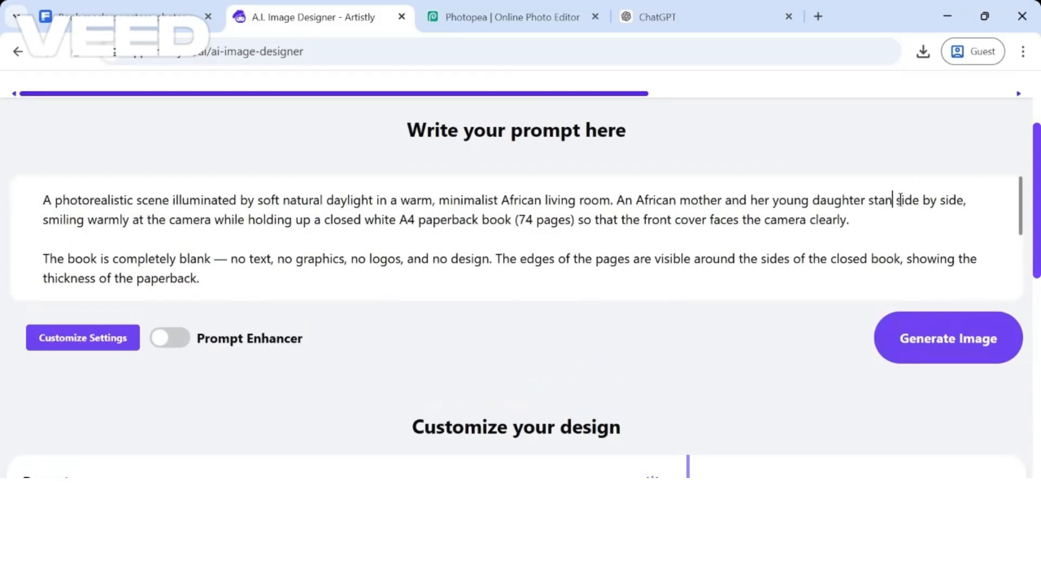
pyautogui.write('itting')
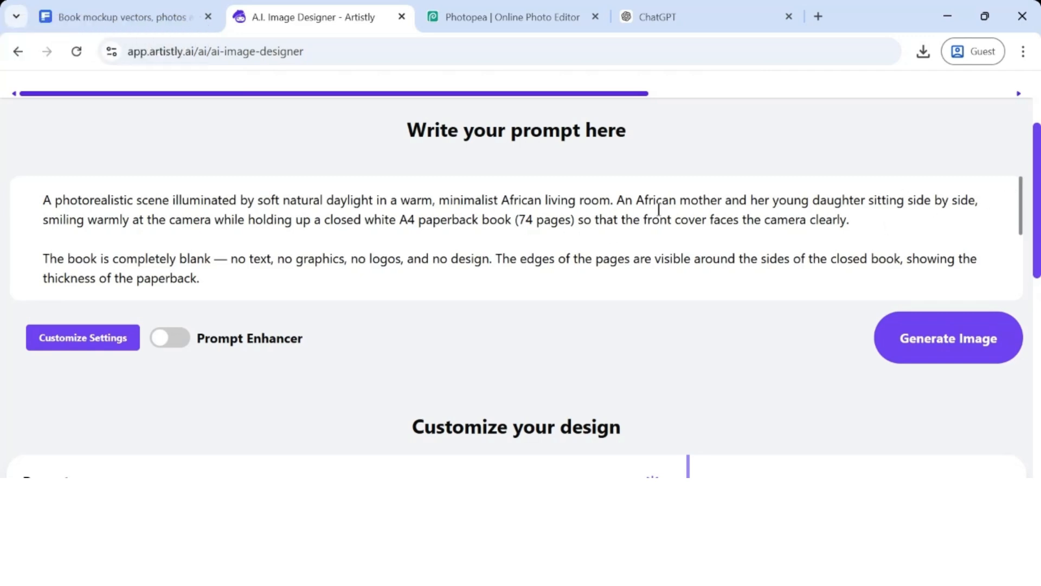
# Step: Replace "young" with "6 year old" before "daughter" in the prompt's opening paragraph
pyautogui.press('BackSpace')
pyautogui.press('BackSpace')
pyautogui.press('BackSpace')
pyautogui.press('BackSpace')
pyautogui.press('BackSpace')
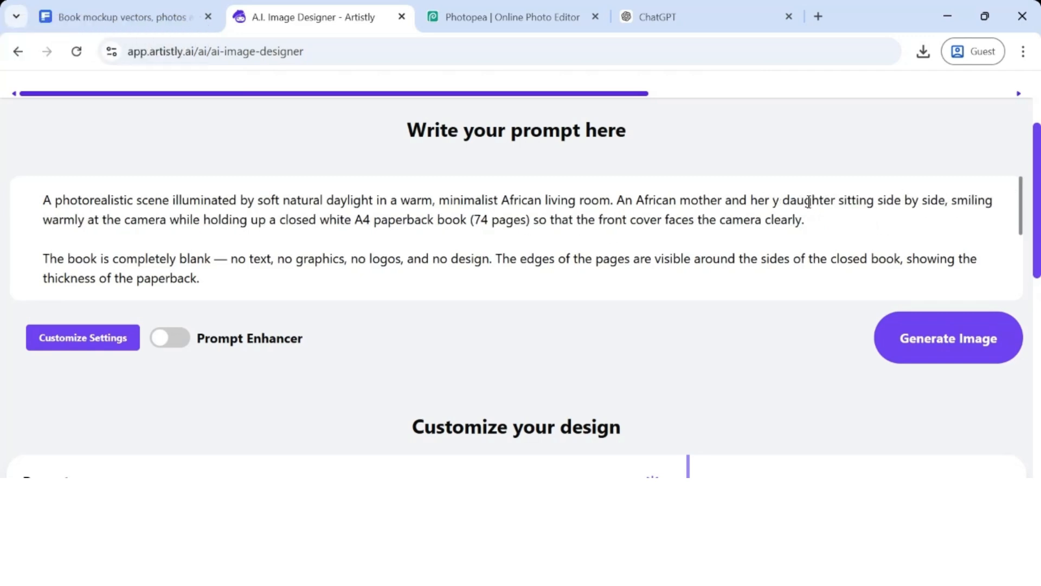
pyautogui.write('6 year')
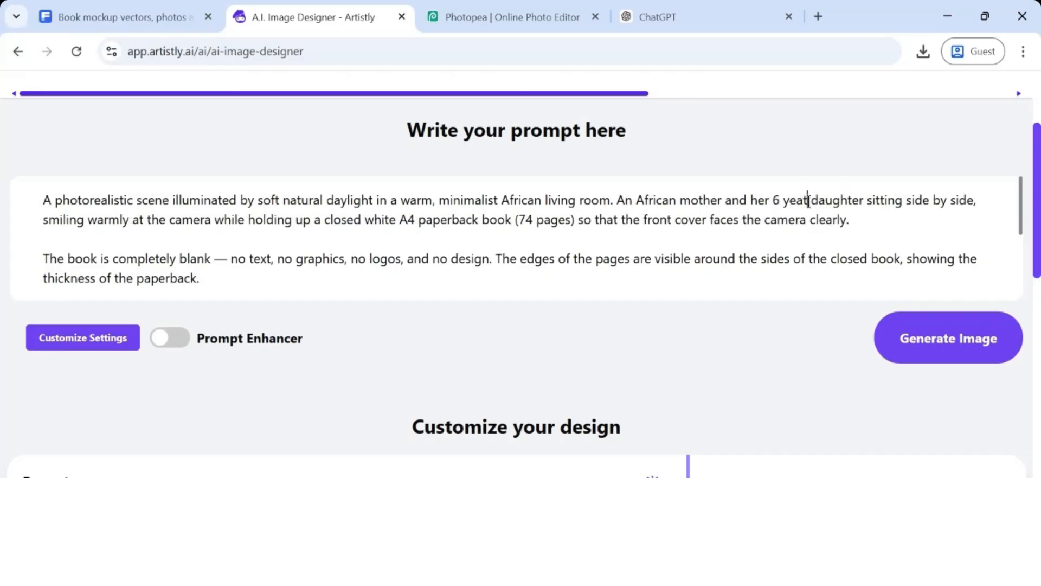
pyautogui.write(' old')
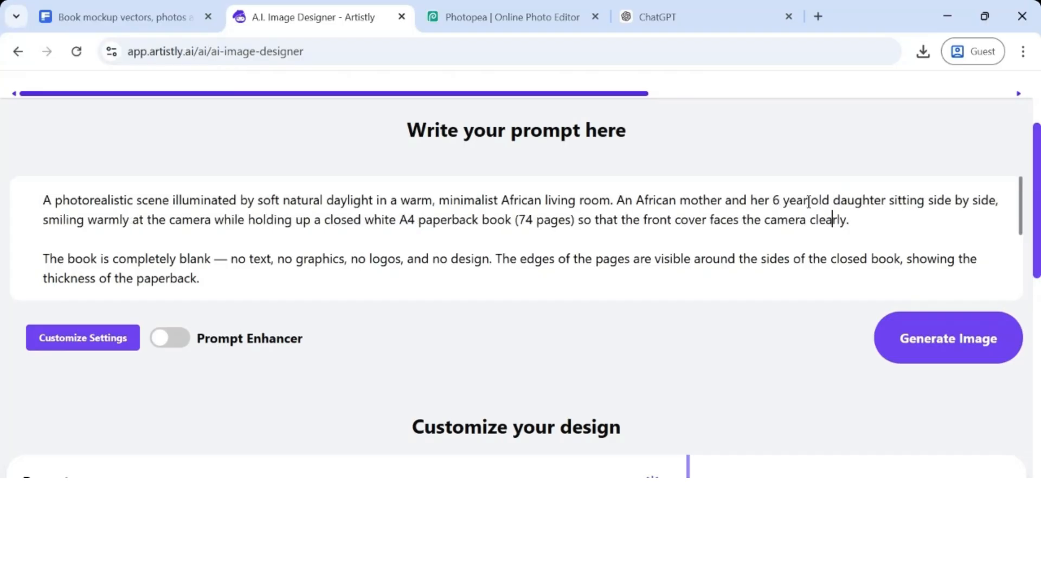
# Step: Replace "mother and daughter" with "african daughter should be" in the prompt's sentence about holding the book at chest height
pyautogui.press('Down')
pyautogui.press('Down')
pyautogui.press('Down')
pyautogui.press('Down')
pyautogui.press('Down')
pyautogui.press('Down')
pyautogui.press('Down')
pyautogui.press('Down')
pyautogui.press('Down')
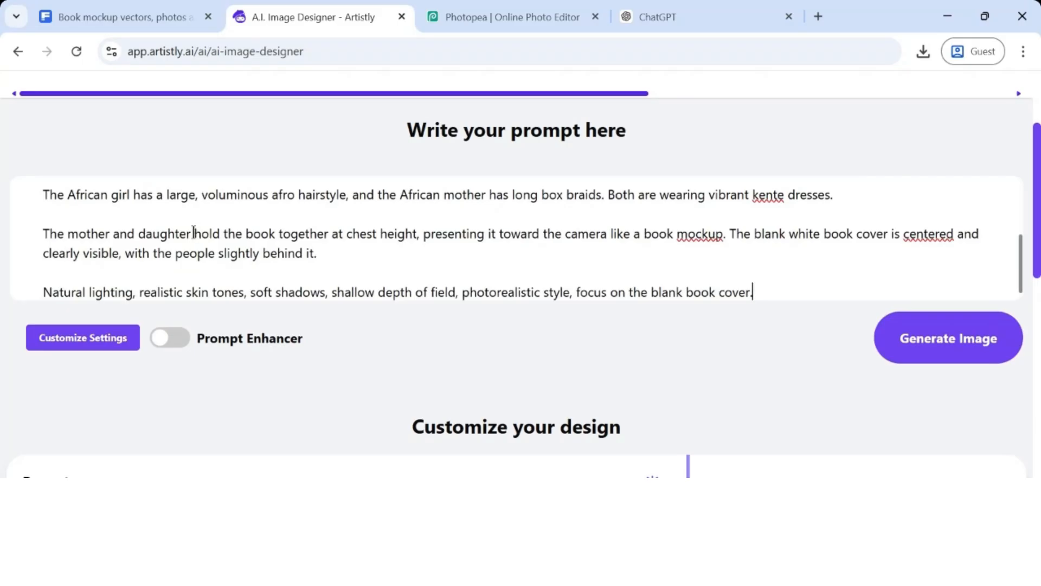
pyautogui.moveTo(192, 232); pyautogui.dragTo(68, 227)
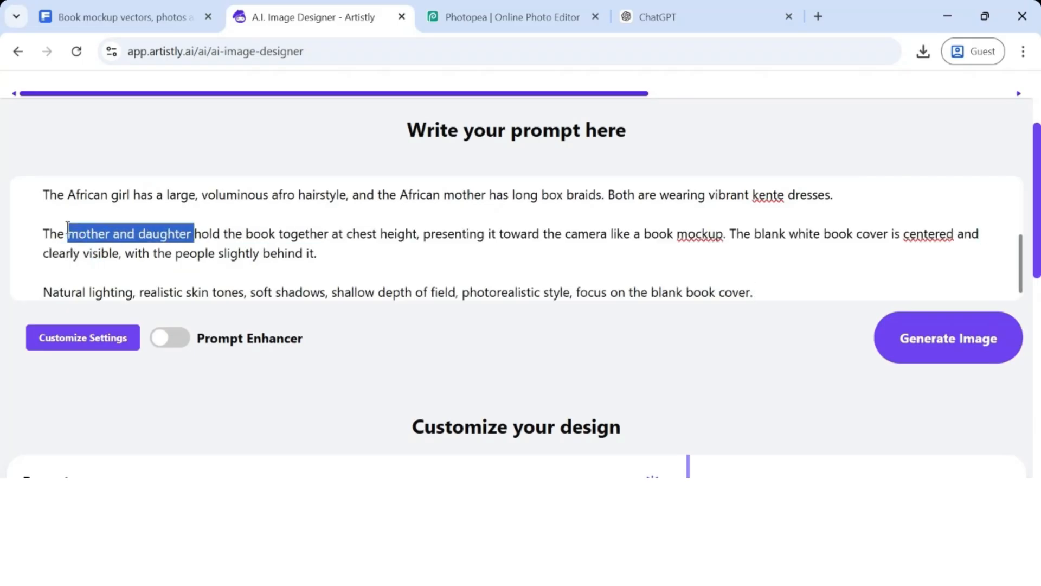
pyautogui.write('african daugh')
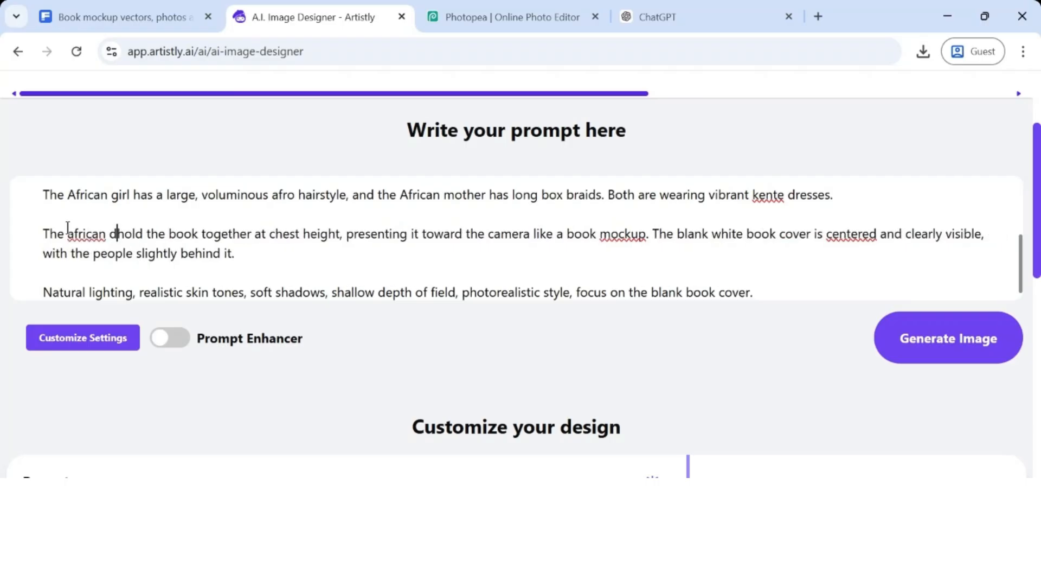
pyautogui.write('ter should be')
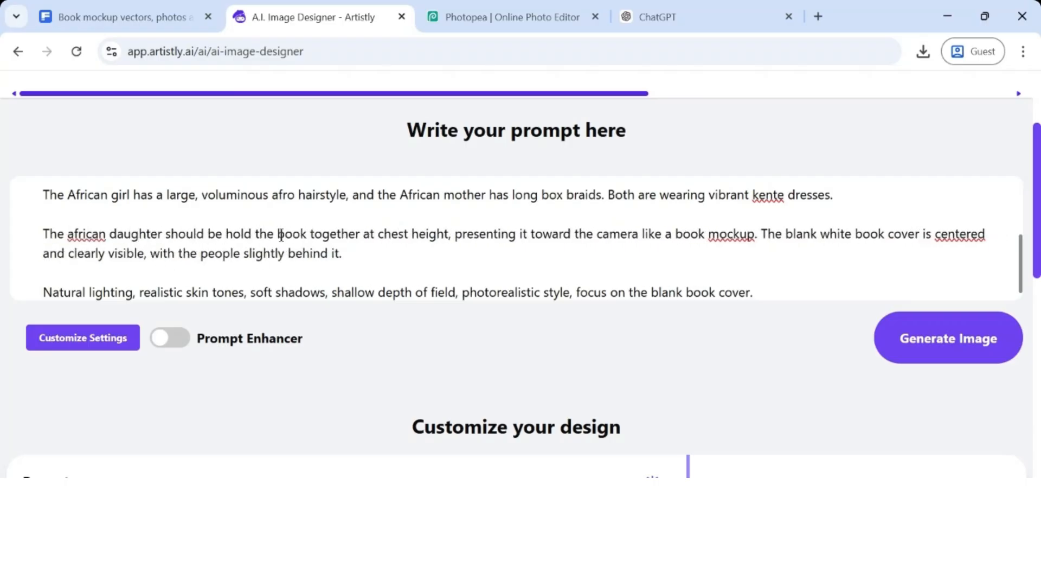
# Step: Reword "hold the book" as "holding the closed book" in the african daughter sentence
pyautogui.press('BackSpace')
pyautogui.press('BackSpace')
pyautogui.press('BackSpace')
pyautogui.press('BackSpace')
pyautogui.write('ing the c')
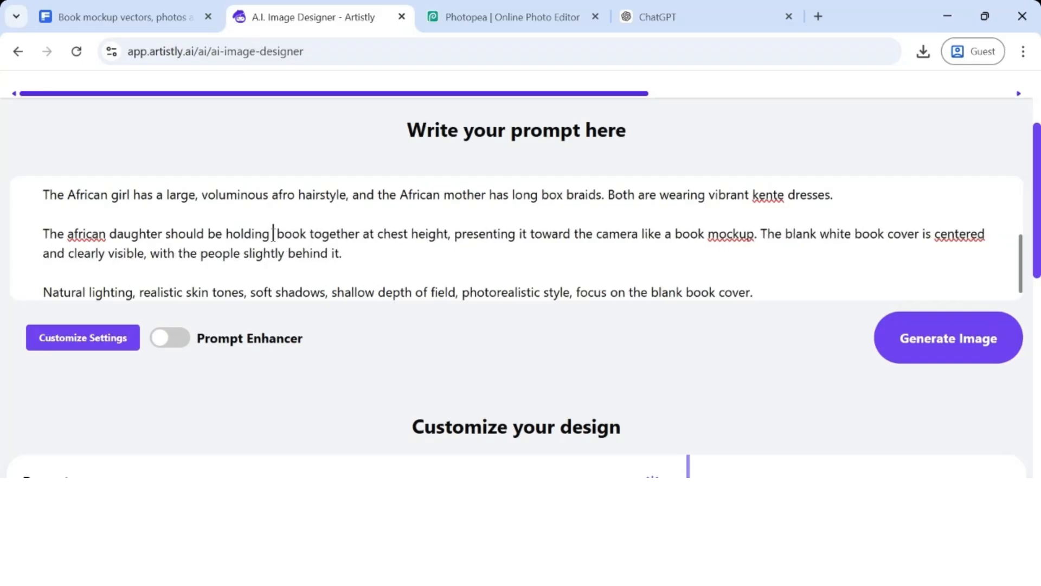
pyautogui.write('losed')
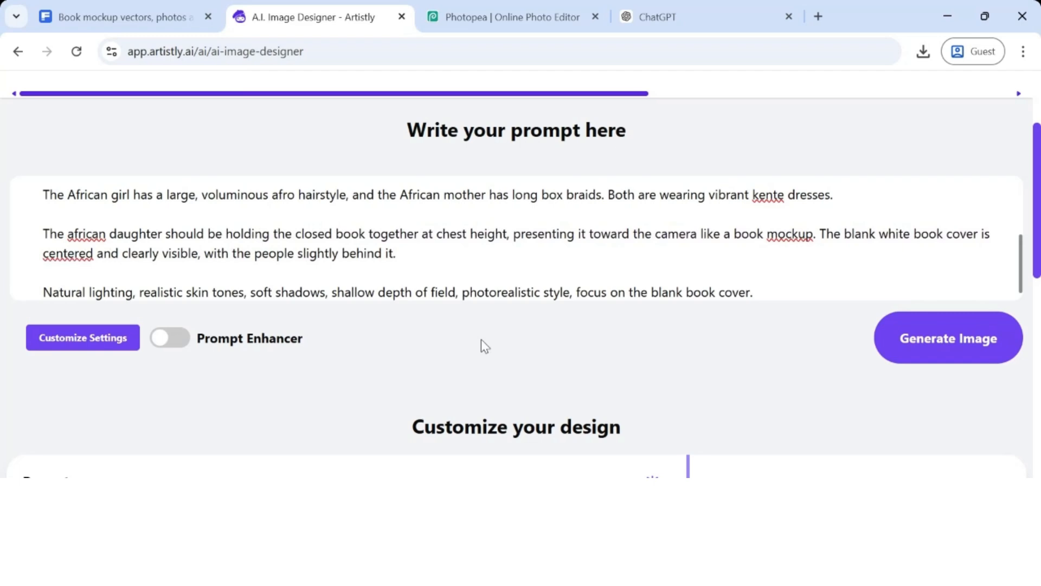
# Step: Choose the image quantity and generate the design from the edited prompt
pyautogui.moveTo(1035, 241); pyautogui.dragTo(1035, 327)
pyautogui.click(967, 460)
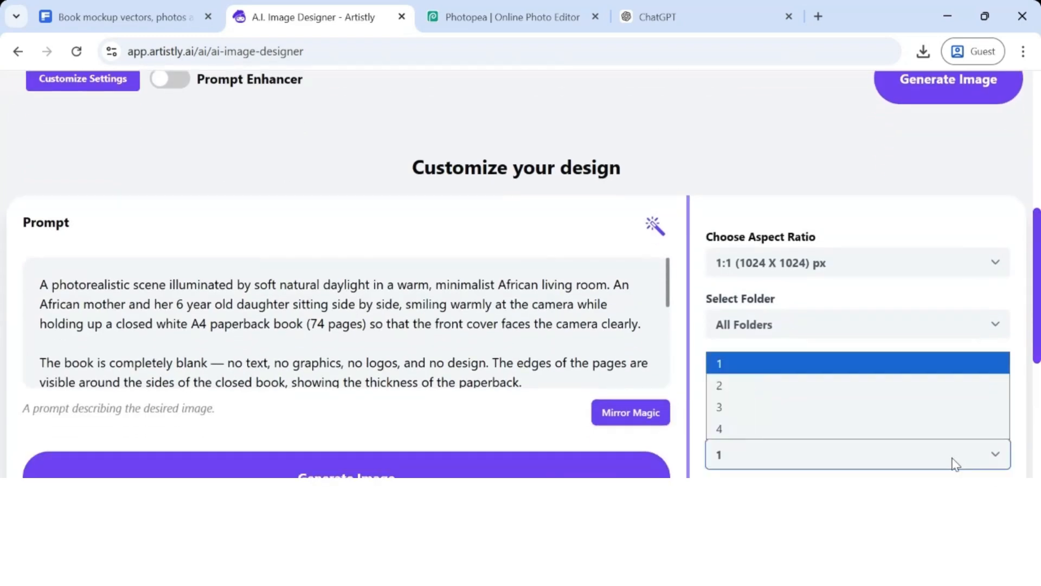
pyautogui.click(910, 388)
pyautogui.click(967, 86)
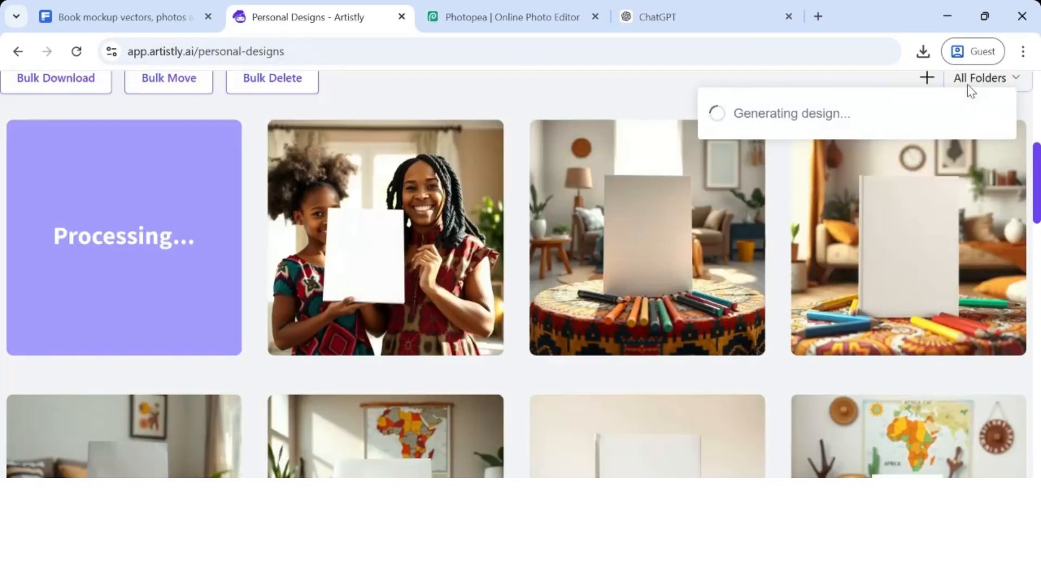
# Step: Remove the earlier design of the mother and daughter in red patterned dresses from the personal designs and confirm the removal
pyautogui.moveTo(392, 260)
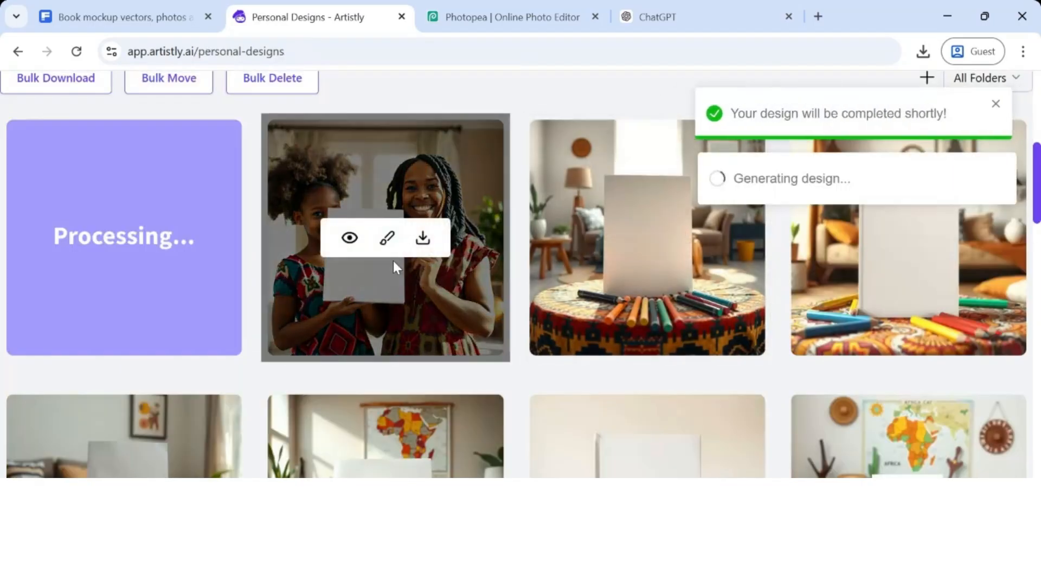
pyautogui.click(348, 241)
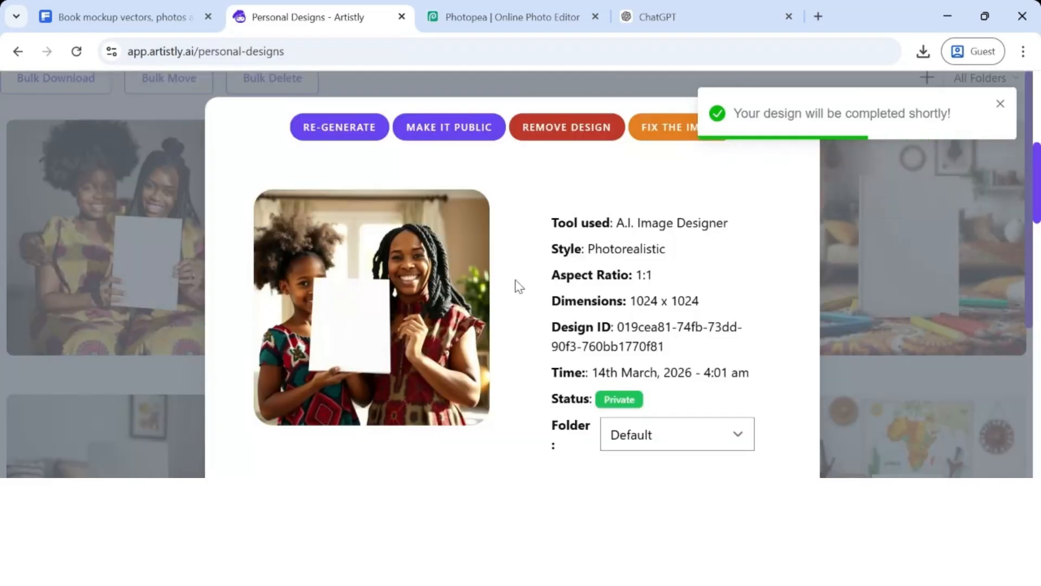
pyautogui.click(588, 133)
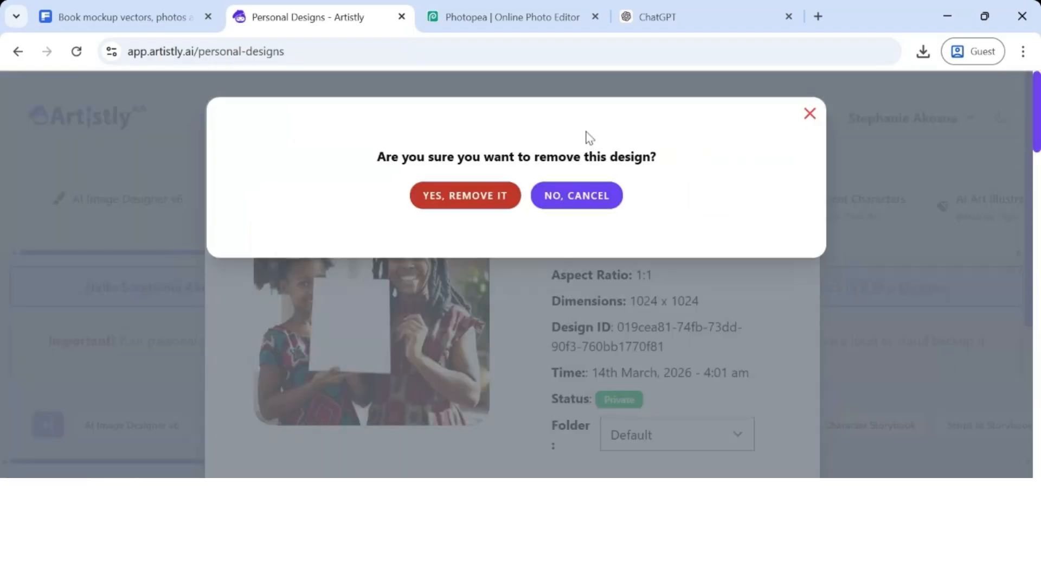
pyautogui.click(490, 202)
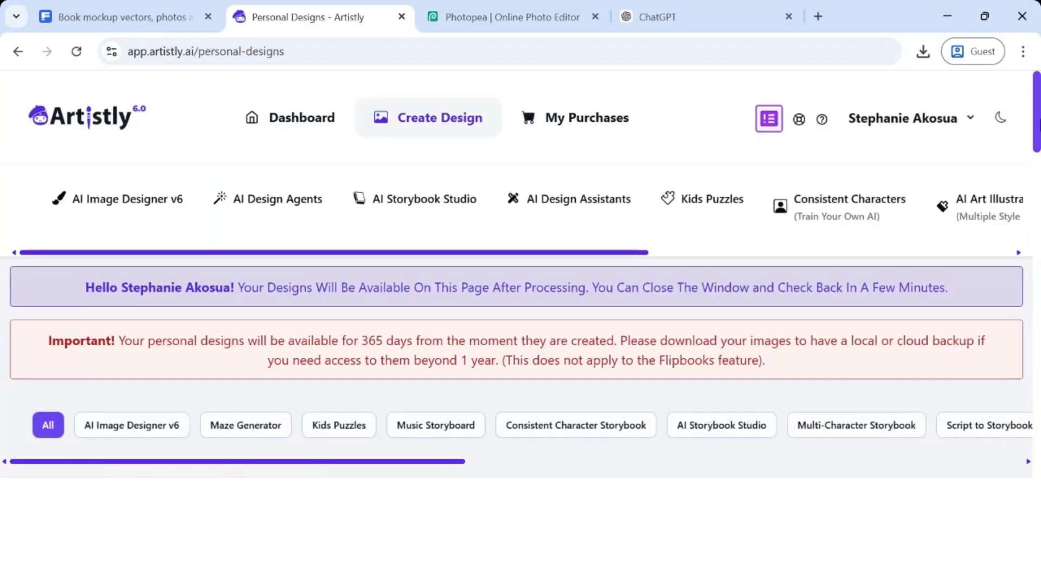
# Step: Open the details of the new design with the yellow kente dresses and start re-generating it
pyautogui.scroll(-1, 1037, 157)
pyautogui.scroll(-3, 1036, 157)
pyautogui.moveTo(212, 317)
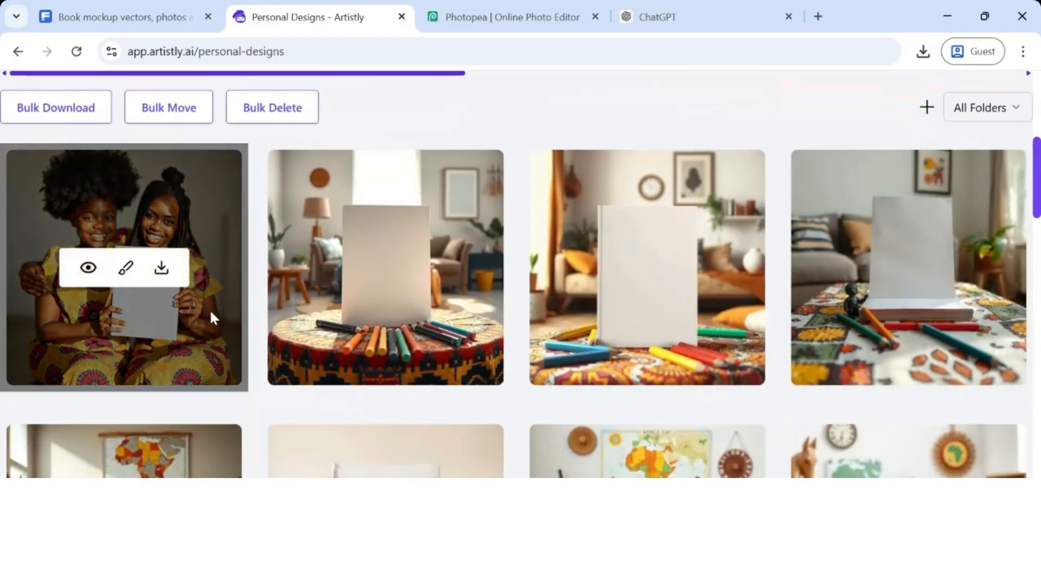
pyautogui.click(88, 268)
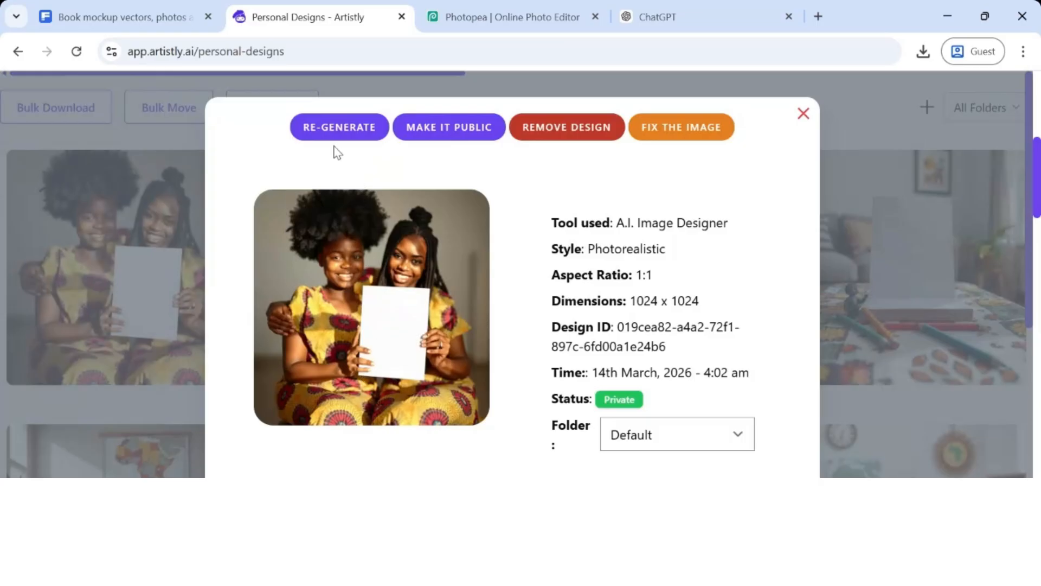
pyautogui.click(347, 130)
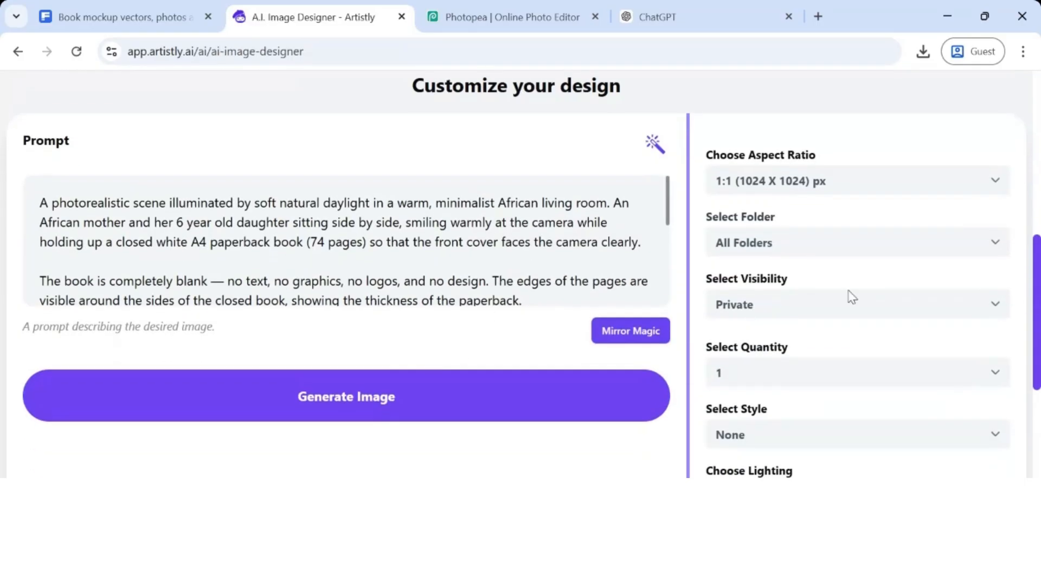
# Step: Review the full prompt, set the quantity to 2, and generate the images
pyautogui.moveTo(1032, 312); pyautogui.dragTo(1032, 197)
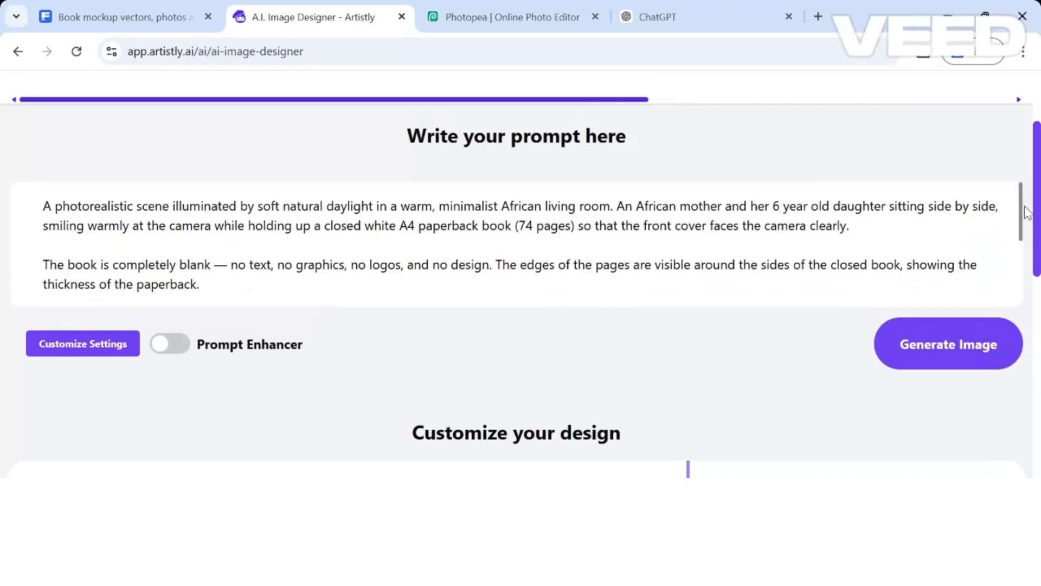
pyautogui.moveTo(1021, 223); pyautogui.dragTo(1021, 282)
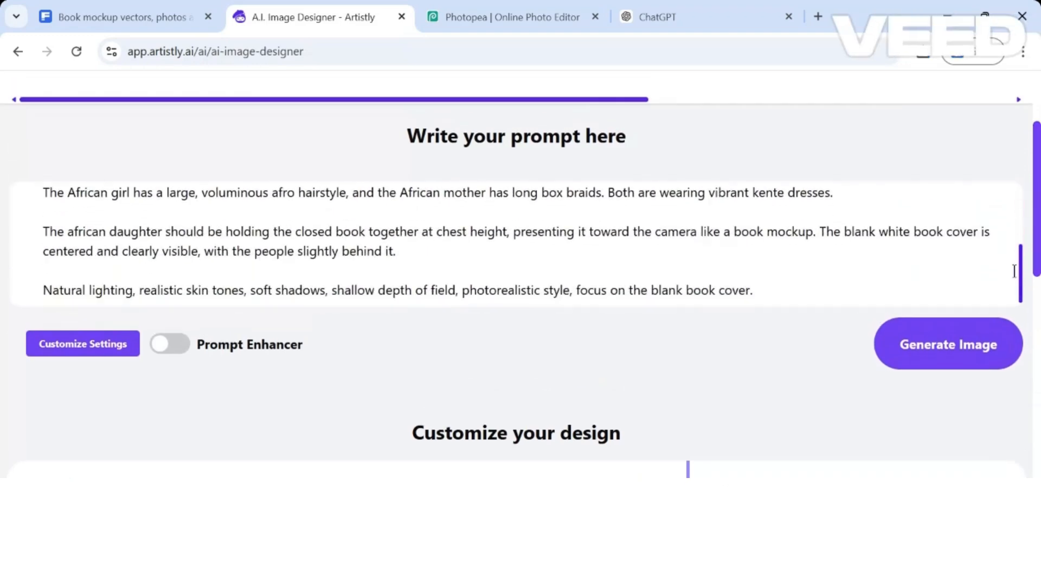
pyautogui.moveTo(1036, 238); pyautogui.dragTo(1033, 362)
pyautogui.click(936, 327)
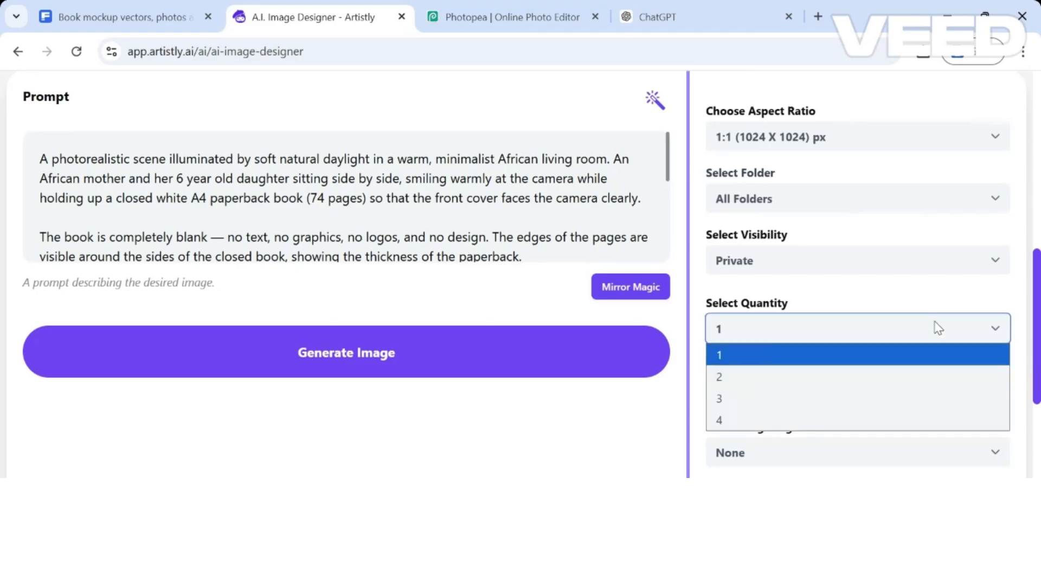
pyautogui.click(900, 380)
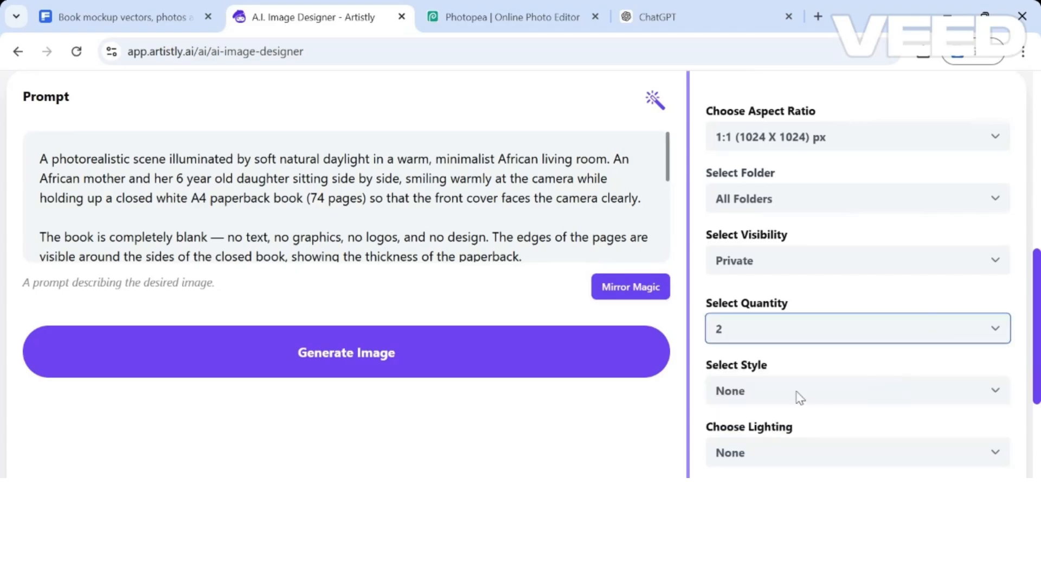
pyautogui.click(528, 350)
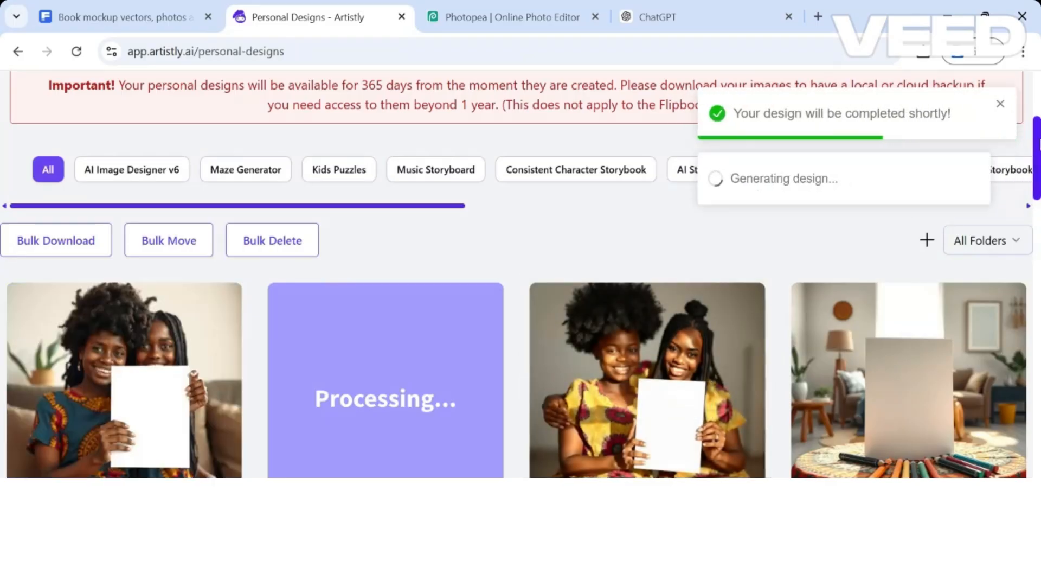
# Step: Download a newly generated mother-and-daughter design and save it, and start re-generating the first design in the gallery
pyautogui.scroll(-2, 249, 279)
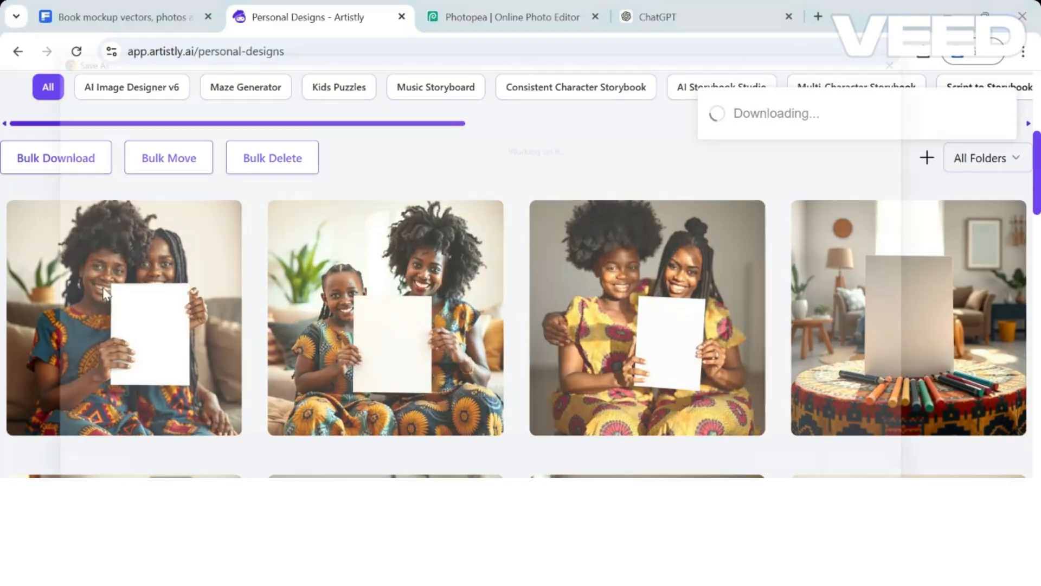
pyautogui.press('Return')
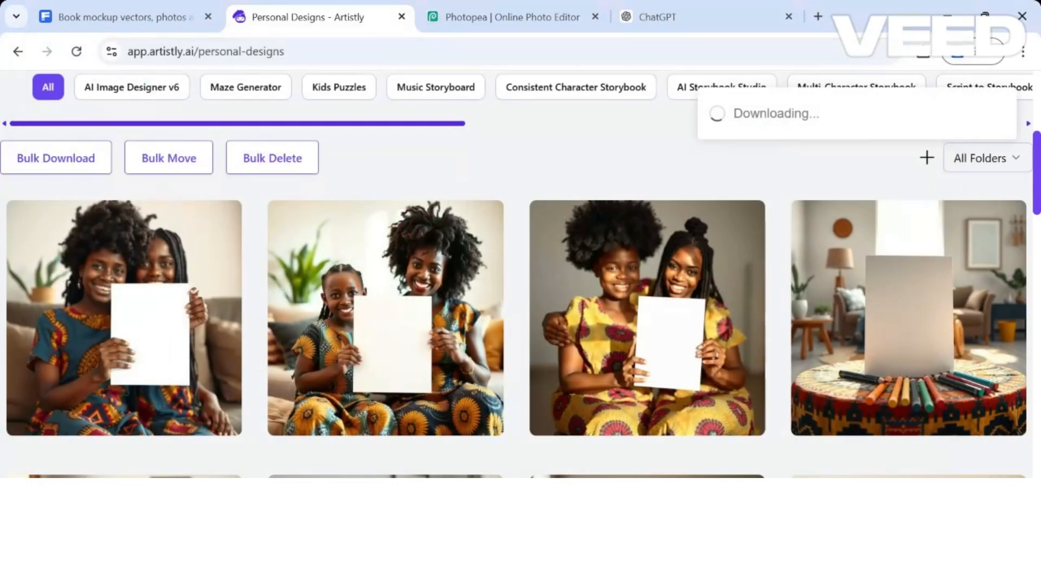
pyautogui.click(88, 319)
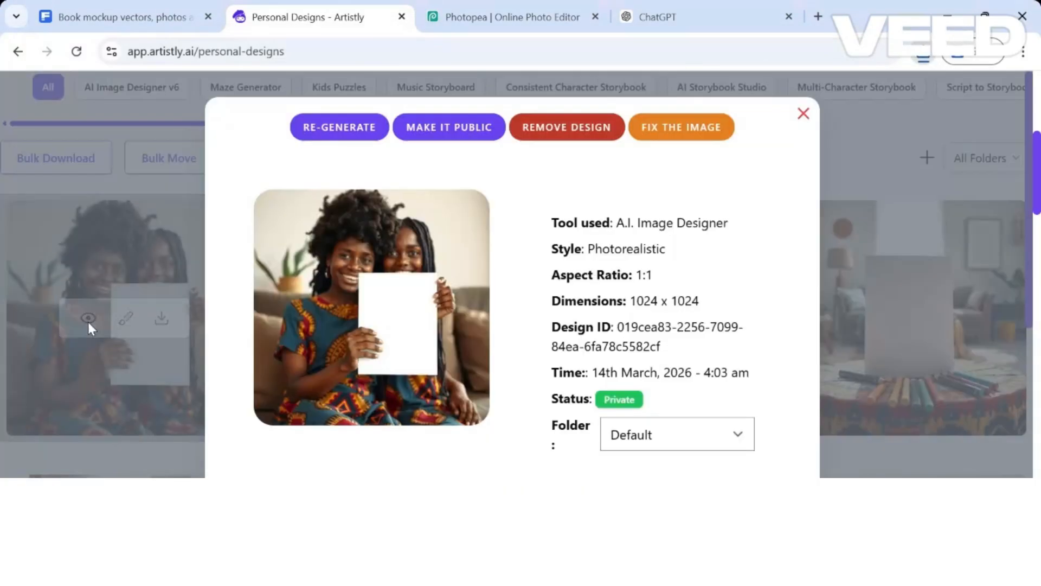
pyautogui.click(337, 134)
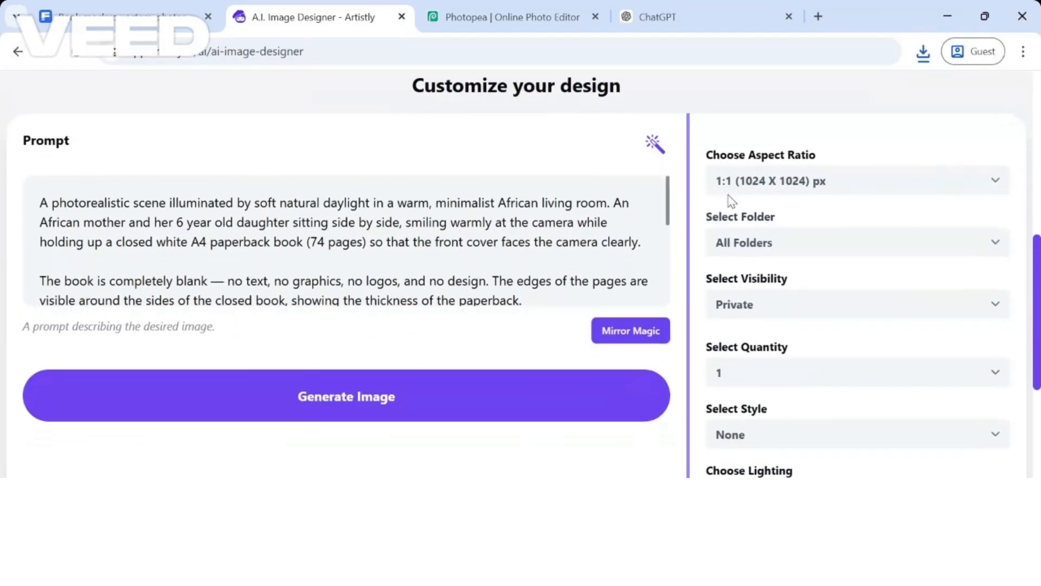
# Step: Delete "large, voluminous" from the African girl's hairstyle description in the prompt and generate the image again
pyautogui.moveTo(1038, 302); pyautogui.dragTo(1037, 184)
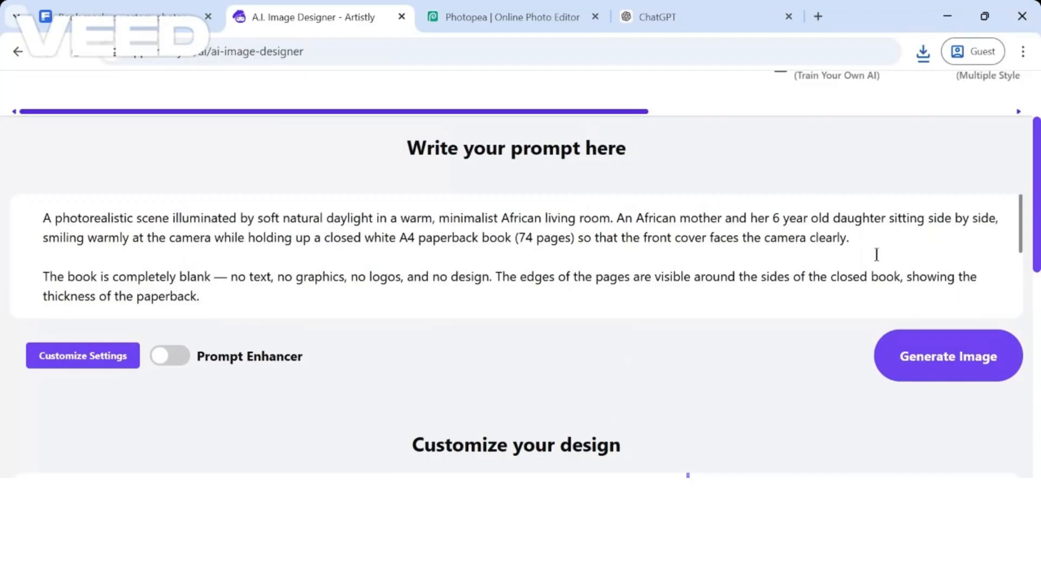
pyautogui.press('Down')
pyautogui.press('Down')
pyautogui.press('Down')
pyautogui.press('Down')
pyautogui.press('Down')
pyautogui.press('Down')
pyautogui.press('Down')
pyautogui.press('Down')
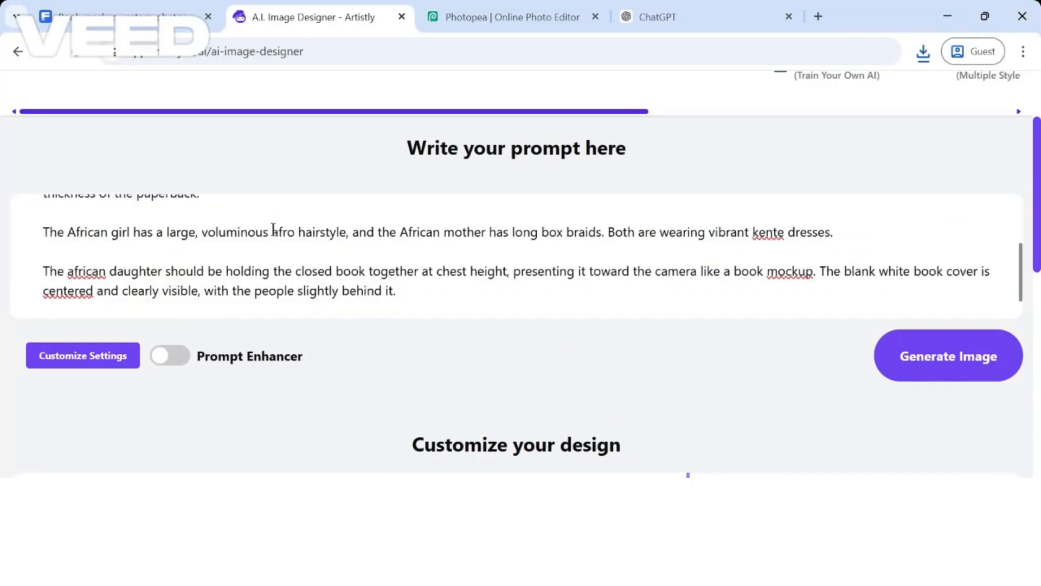
pyautogui.moveTo(265, 232); pyautogui.dragTo(162, 236)
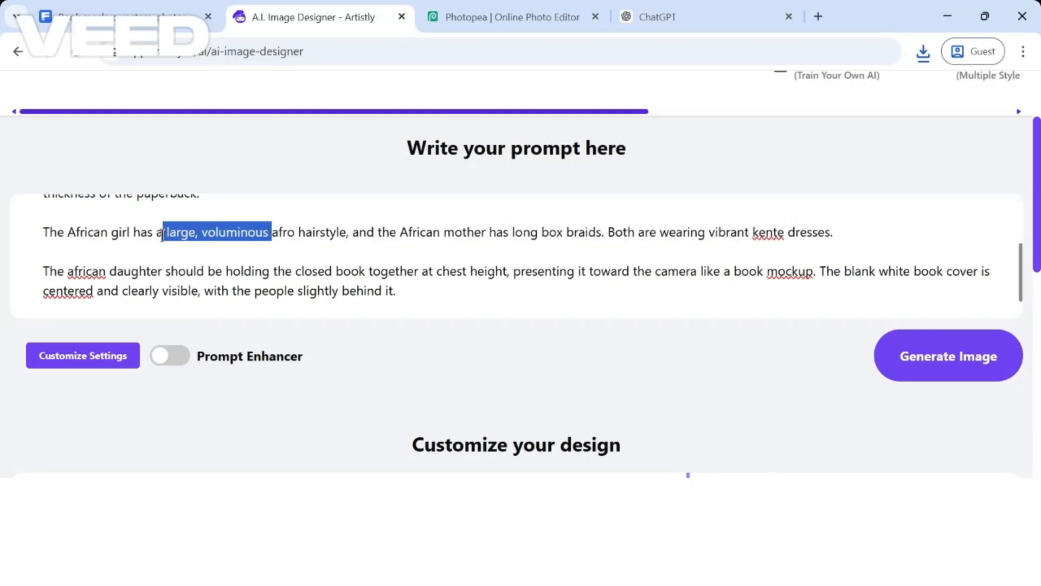
pyautogui.press('BackSpace')
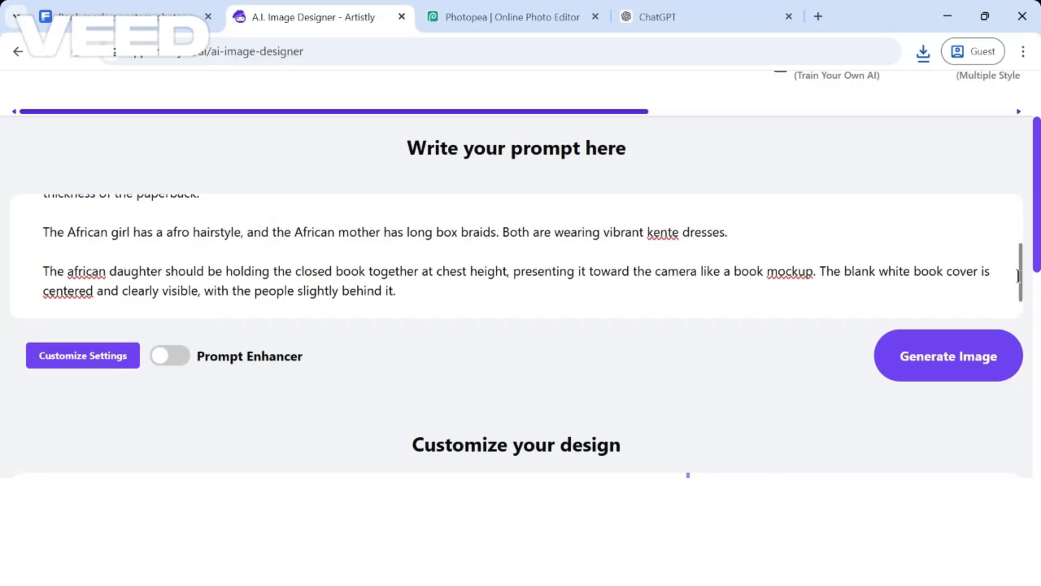
pyautogui.click(961, 361)
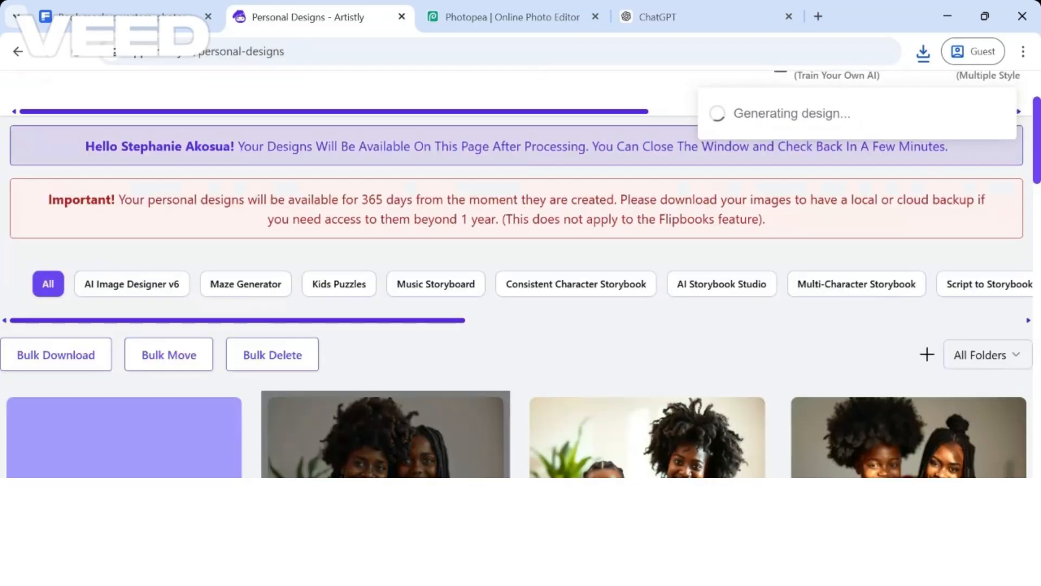
# Step: Remove the second design in the gallery, showing the mother and daughter on a sofa, and confirm the removal
pyautogui.click(385, 434)
pyautogui.click(582, 130)
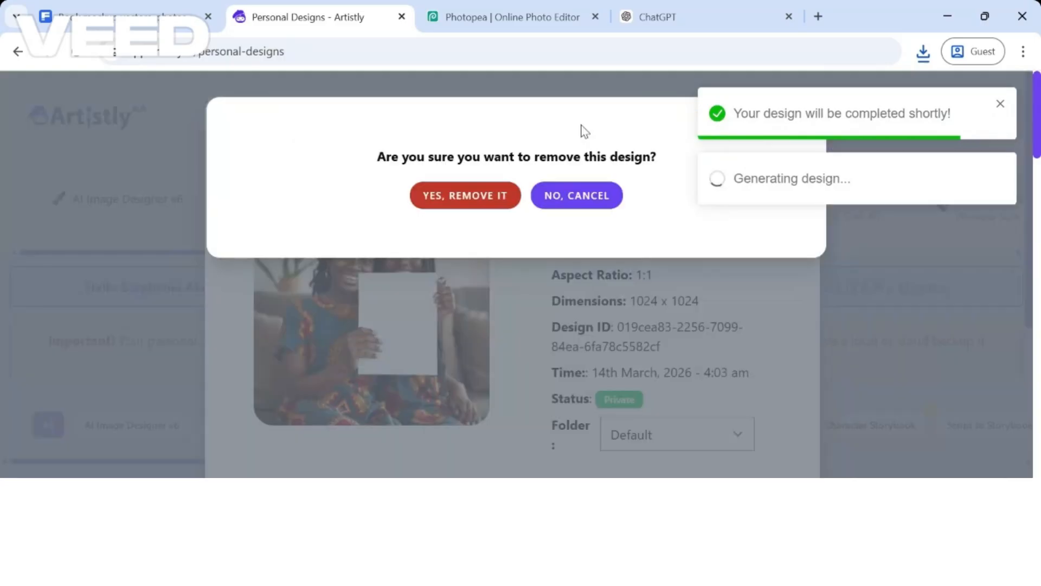
pyautogui.click(474, 196)
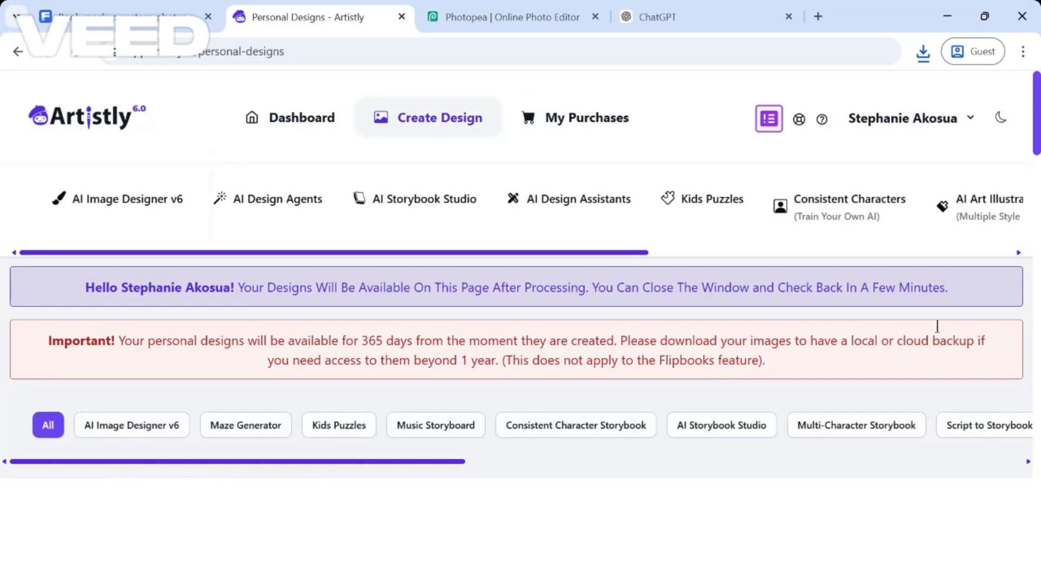
# Step: Open the details of the newest design, with matching yellow patterned outfits, and start re-generating it
pyautogui.scroll(-6, 1037, 144)
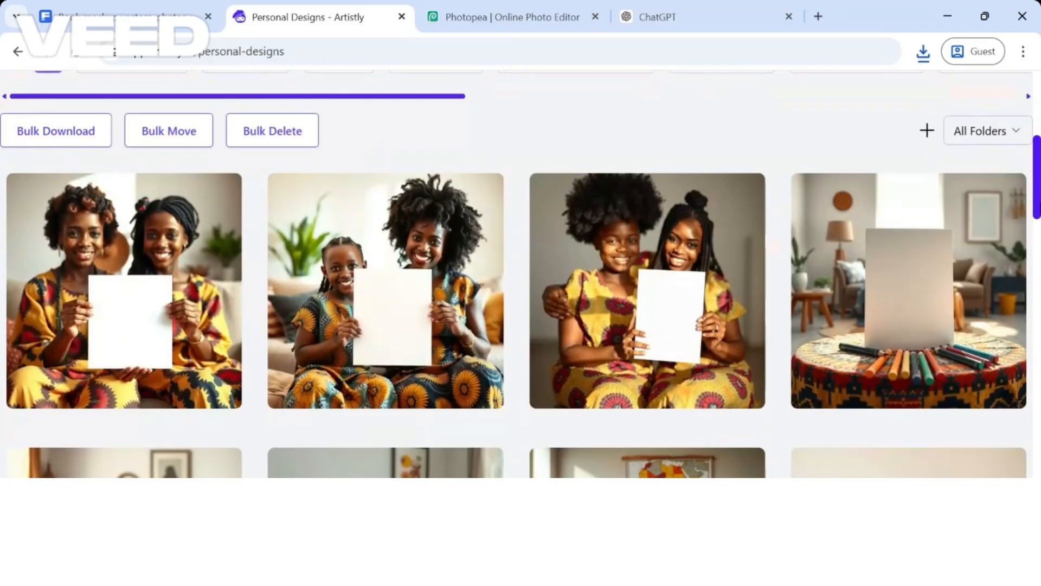
pyautogui.moveTo(128, 283)
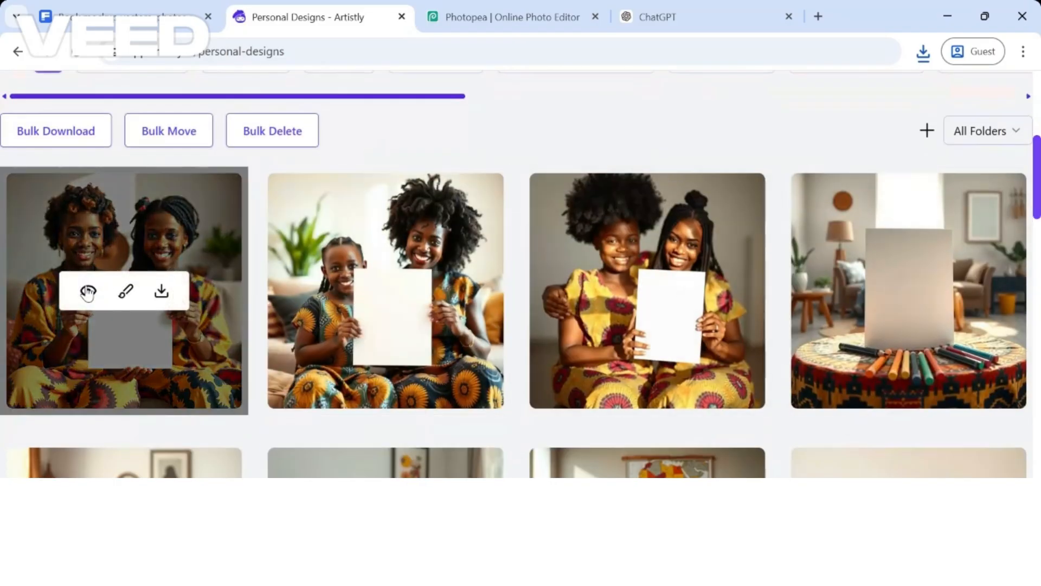
pyautogui.click(88, 291)
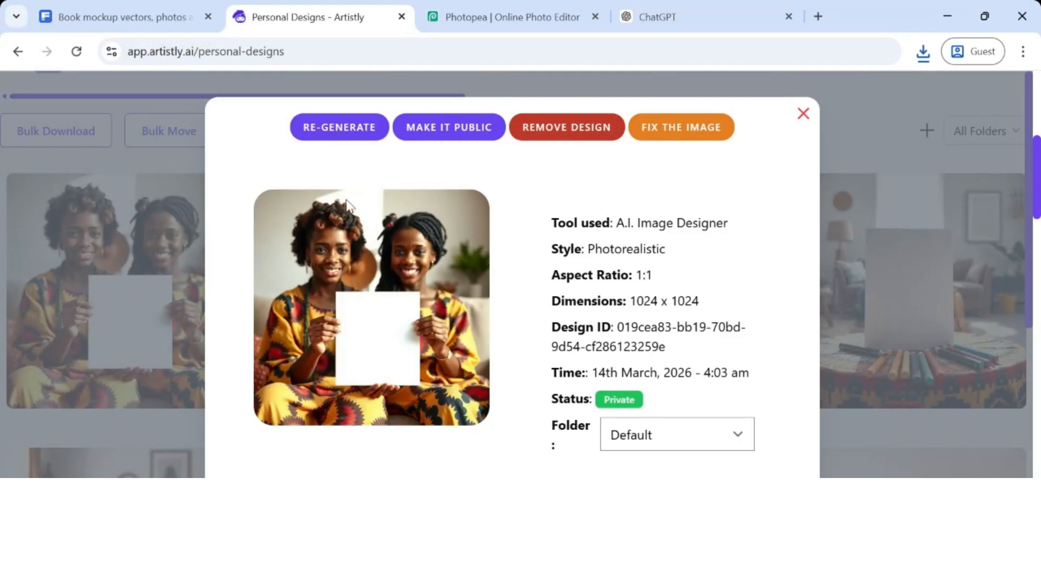
pyautogui.click(320, 130)
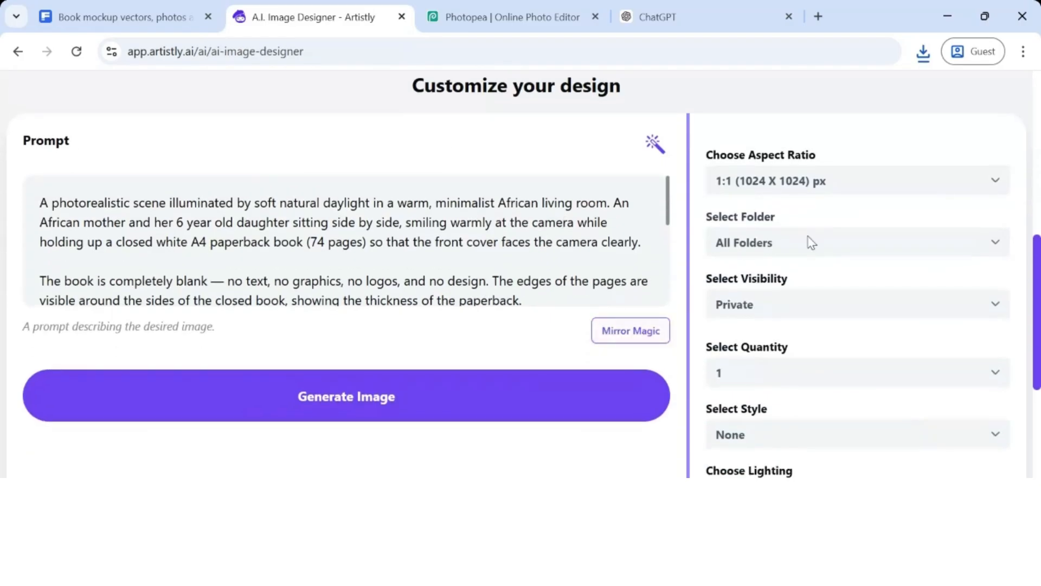
# Step: Turn on the Prompt Enhancer, set the quantity to 2, and generate the images
pyautogui.scroll(6, 1038, 263)
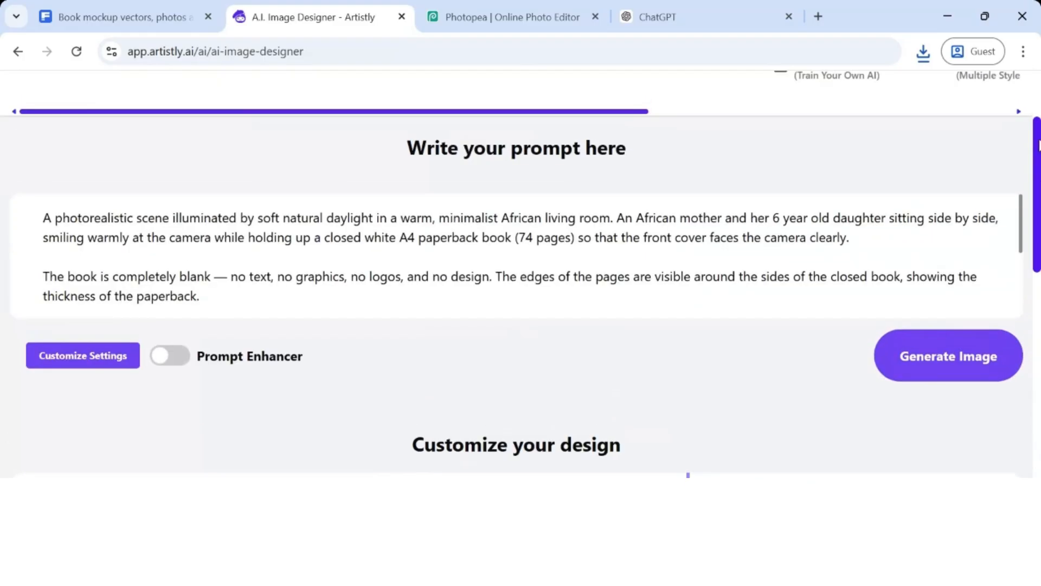
pyautogui.click(182, 357)
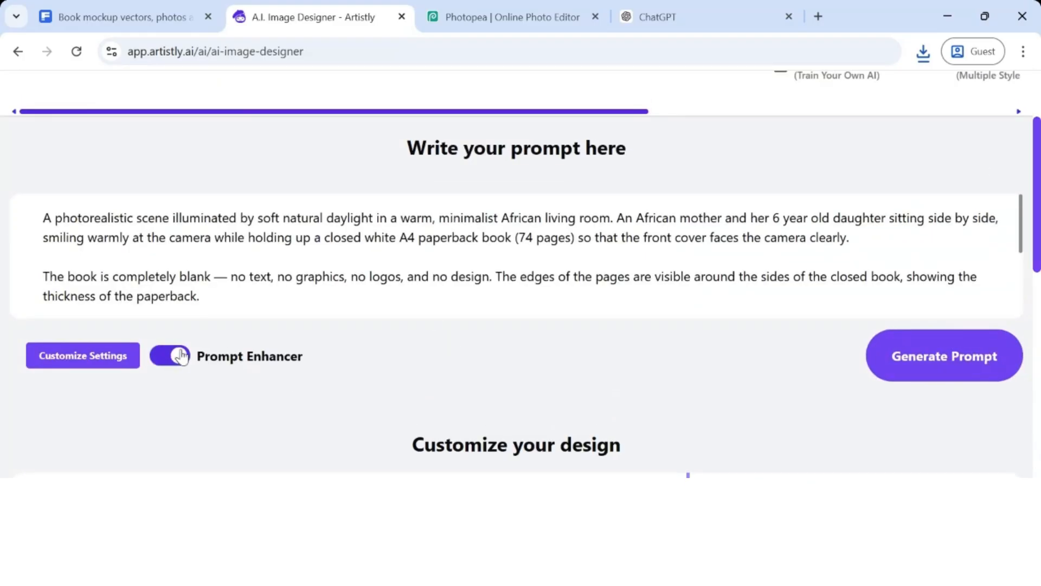
pyautogui.click(985, 376)
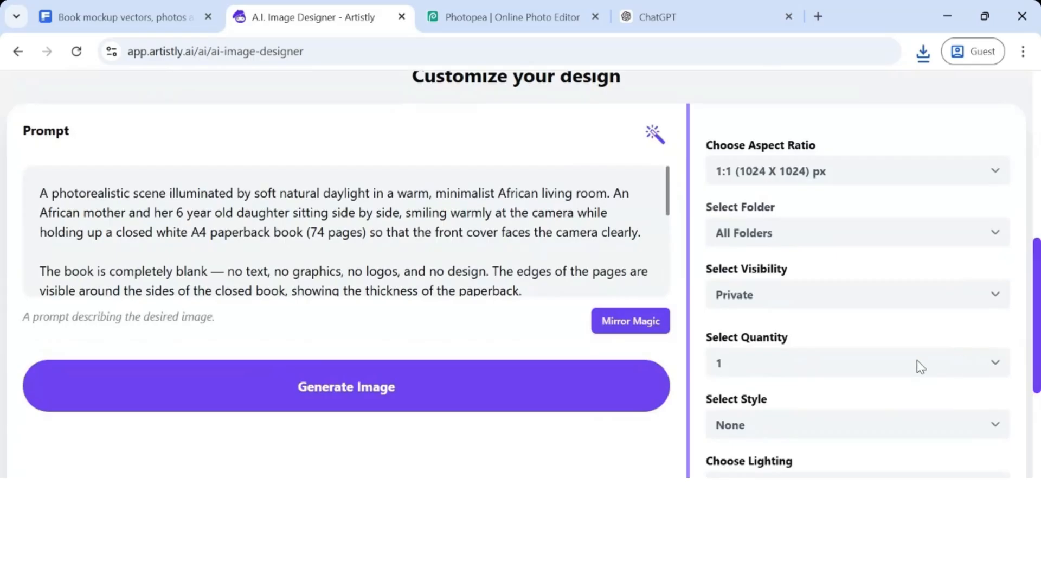
pyautogui.click(920, 367)
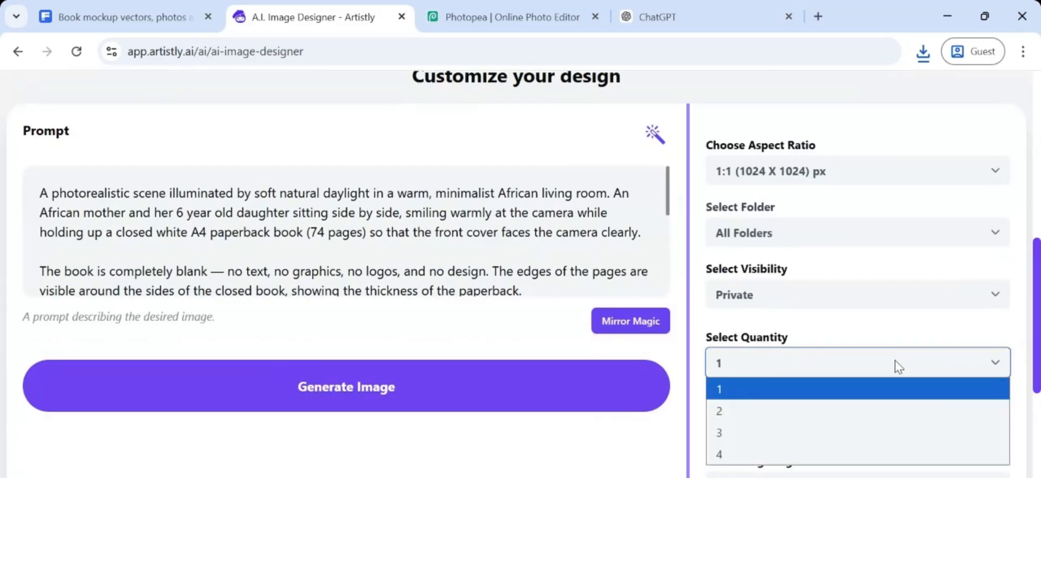
pyautogui.click(853, 408)
pyautogui.click(597, 403)
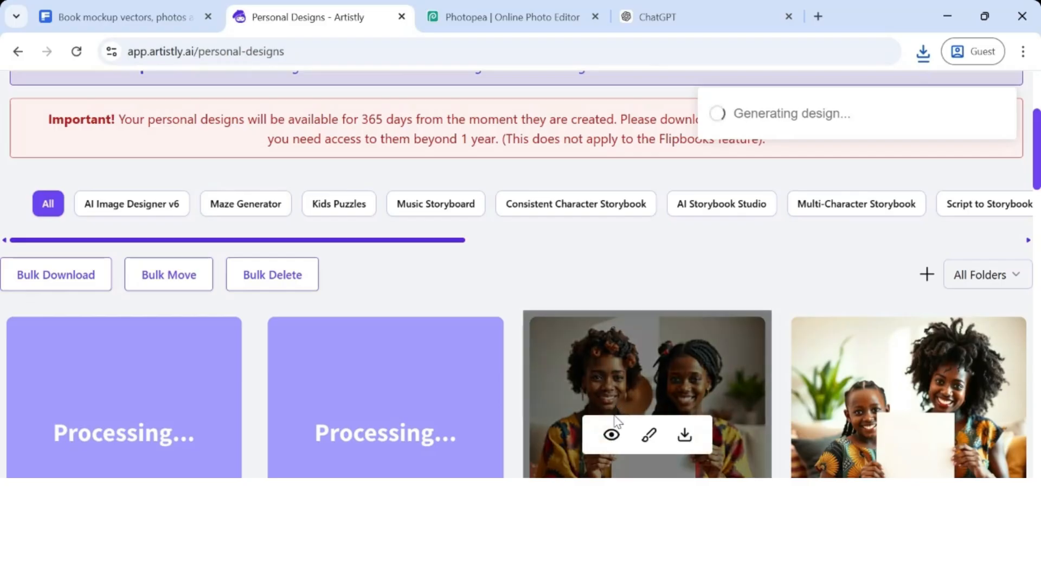
pyautogui.click(611, 434)
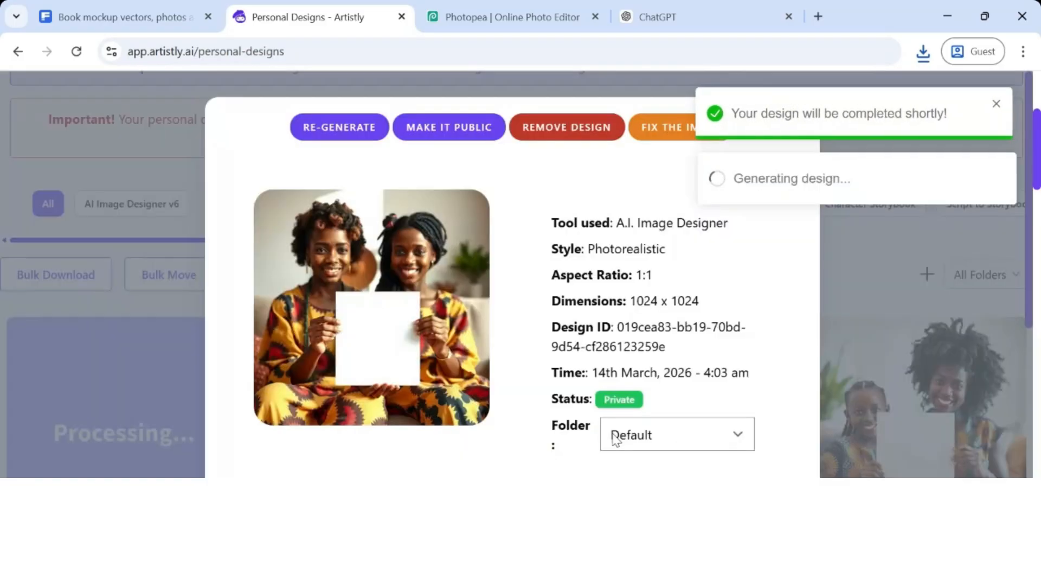
pyautogui.click(560, 133)
pyautogui.click(576, 196)
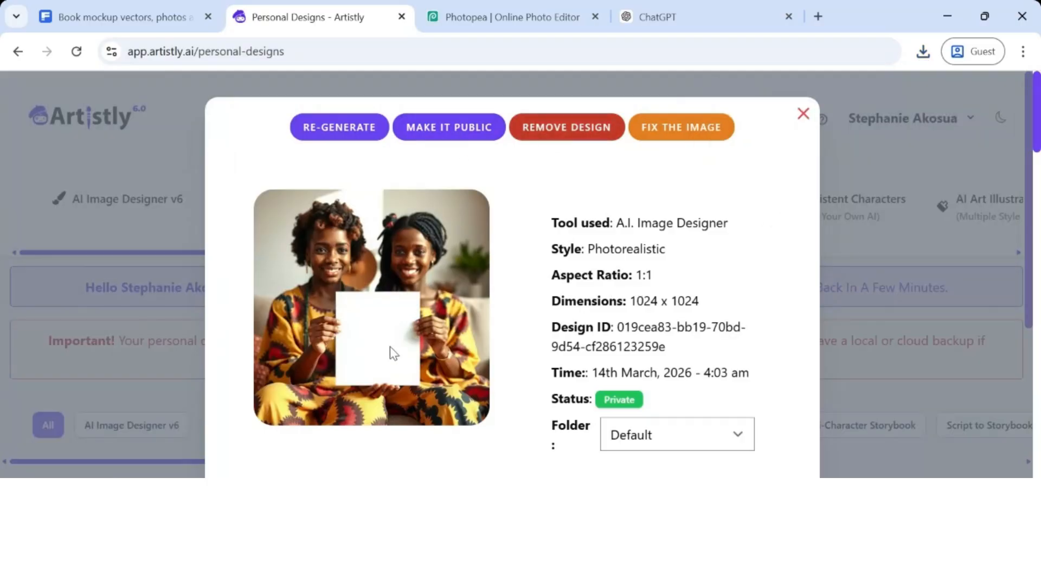
pyautogui.click(803, 113)
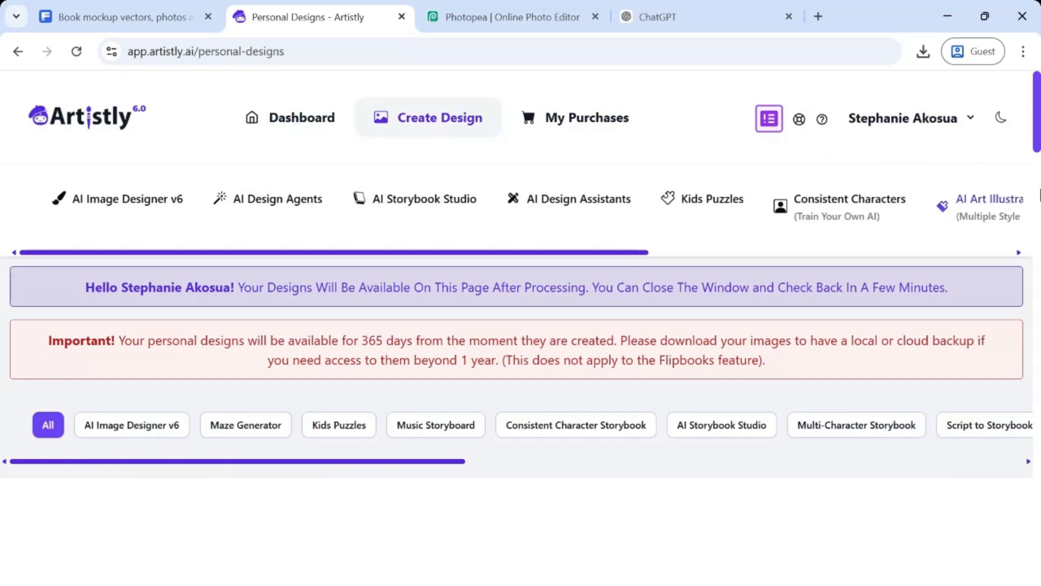
# Step: Open the details of the new design where the book partly covers the daughter's face and start re-generating it
pyautogui.moveTo(1037, 136); pyautogui.dragTo(1037, 209)
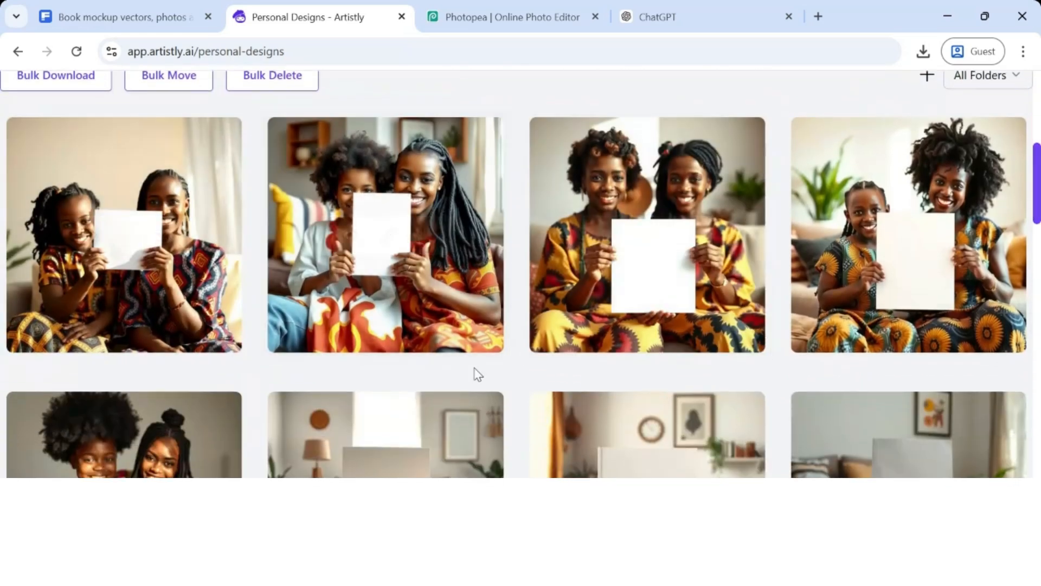
pyautogui.moveTo(355, 293)
pyautogui.click(349, 235)
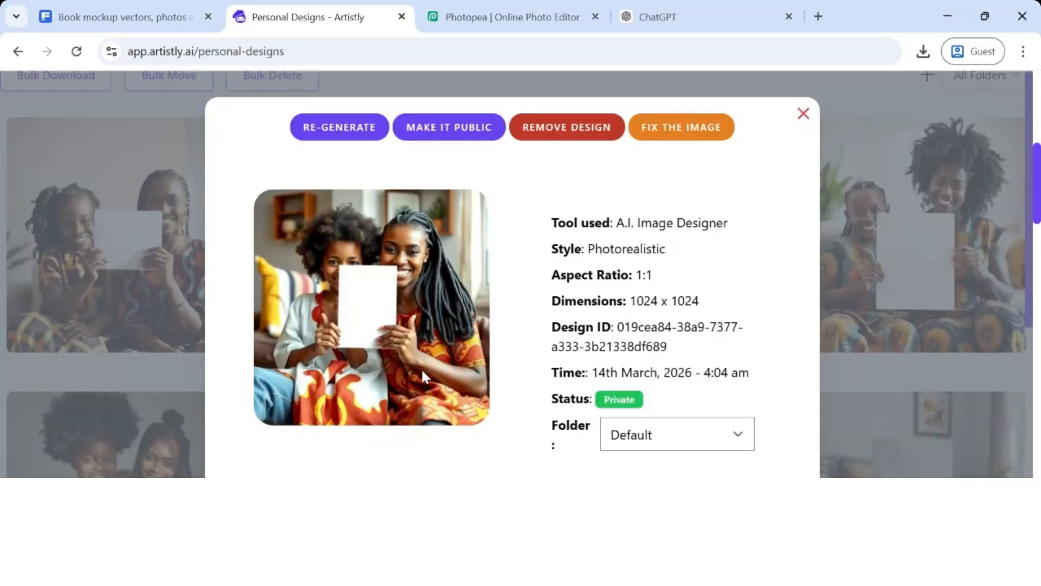
pyautogui.click(345, 130)
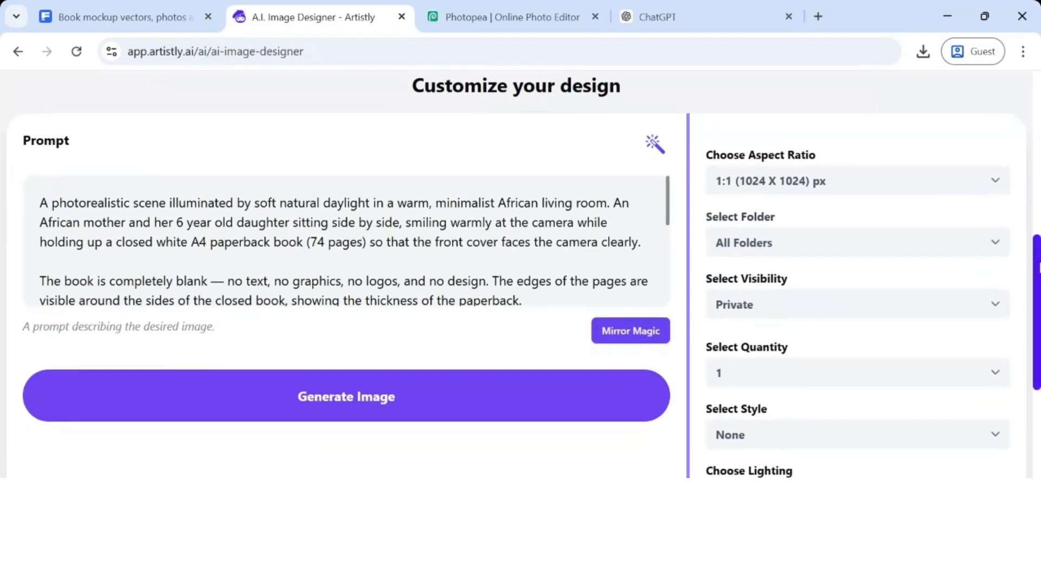
# Step: Set the style to Photorealistic and generate one image from the unchanged prompt
pyautogui.moveTo(1039, 265); pyautogui.dragTo(1023, 423)
pyautogui.click(905, 267)
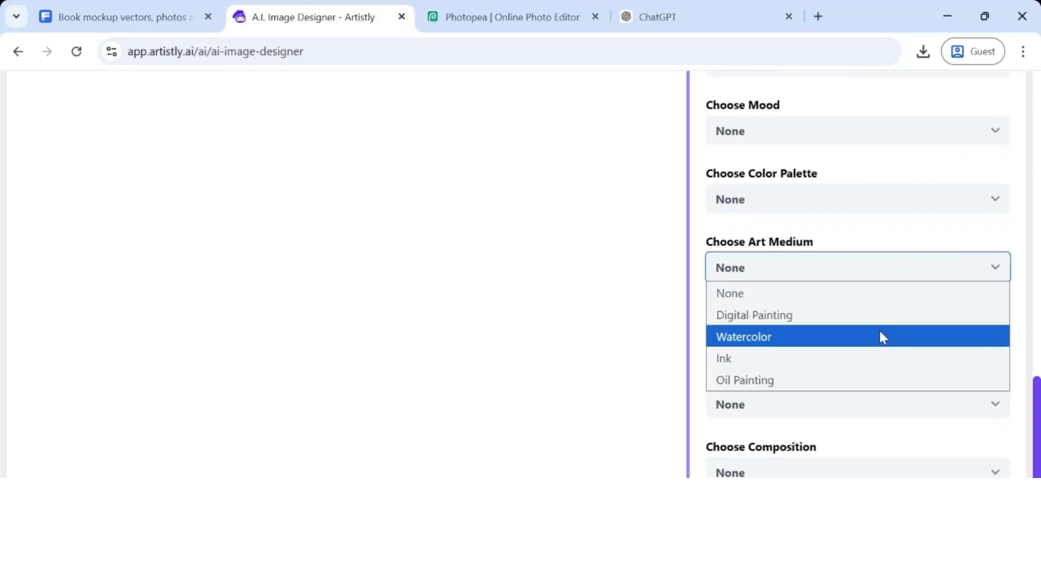
pyautogui.click(907, 112)
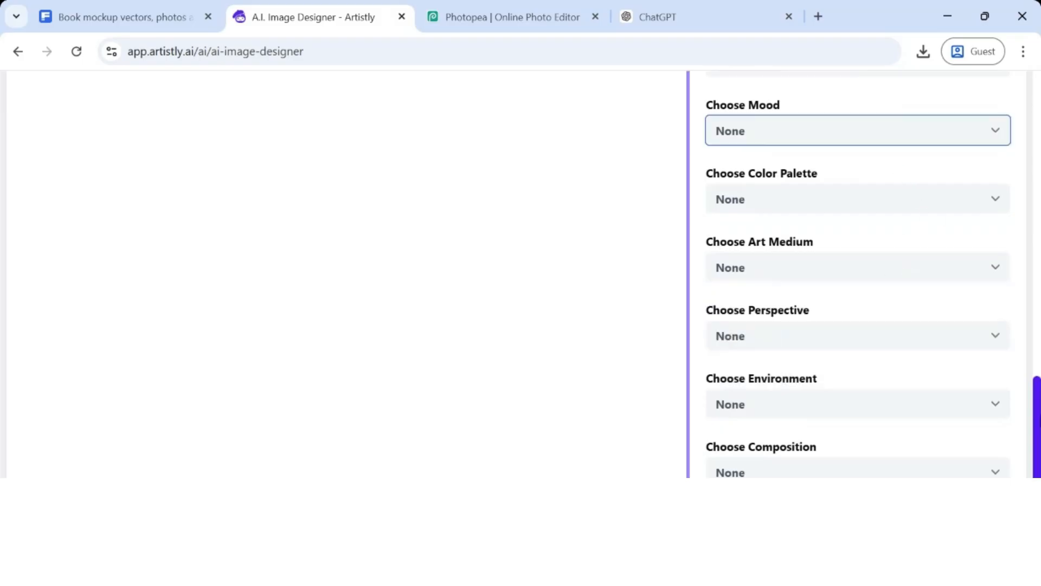
pyautogui.moveTo(1039, 434); pyautogui.dragTo(1038, 339)
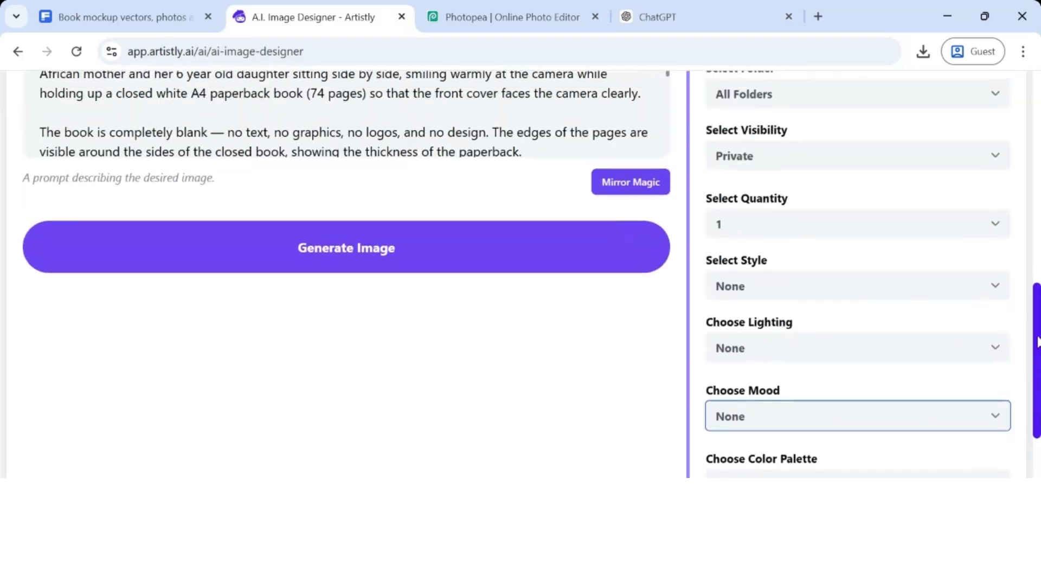
pyautogui.click(974, 282)
pyautogui.click(928, 332)
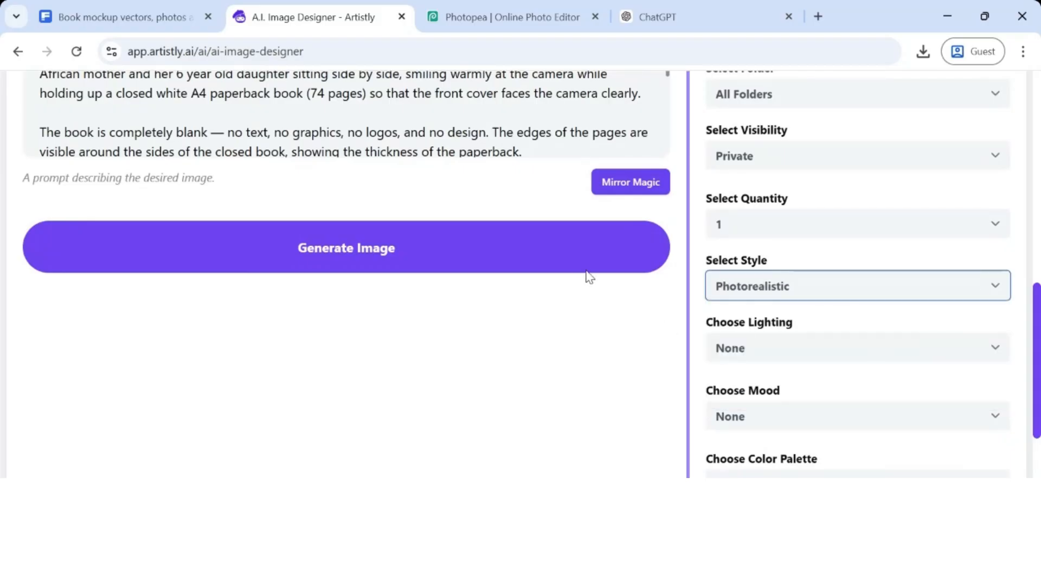
pyautogui.click(576, 251)
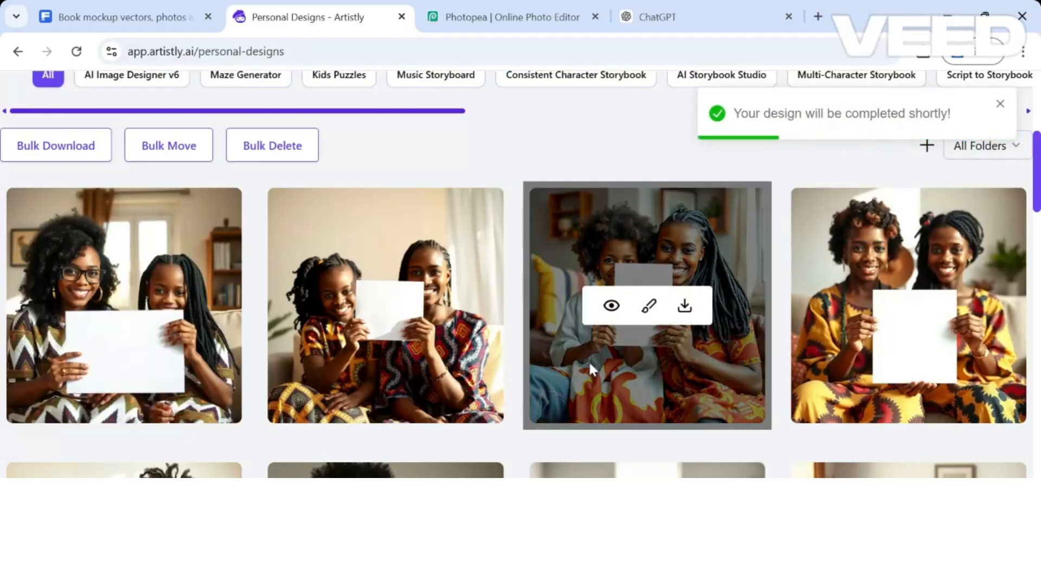
# Step: Start re-generating the newest design, with the mother in glasses, and insert "portrait" before "closed white A4 paperback book" in the prompt
pyautogui.click(85, 304)
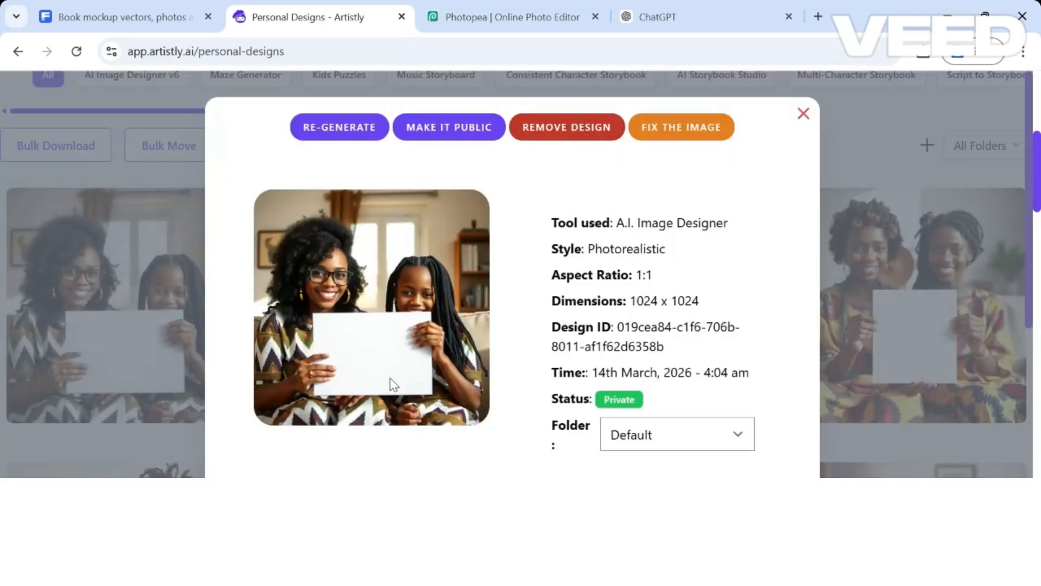
pyautogui.click(360, 134)
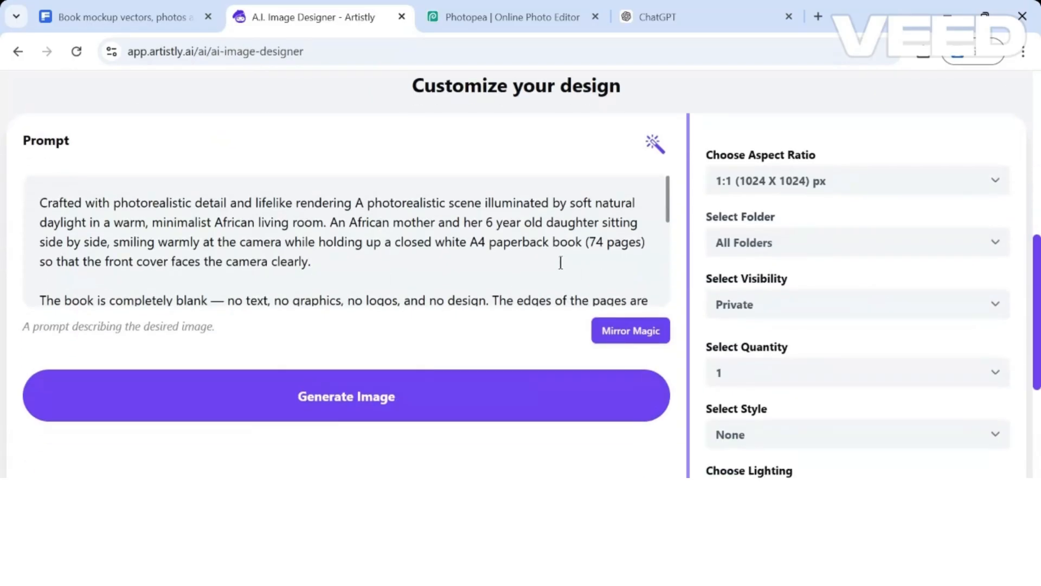
pyautogui.scroll(5, 1034, 217)
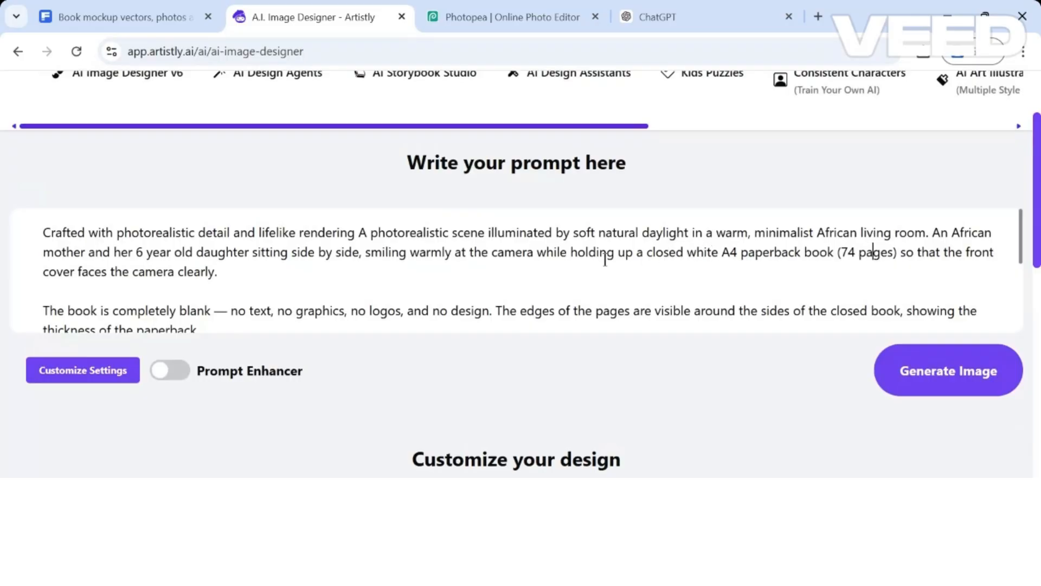
pyautogui.click(647, 245)
pyautogui.write('porta')
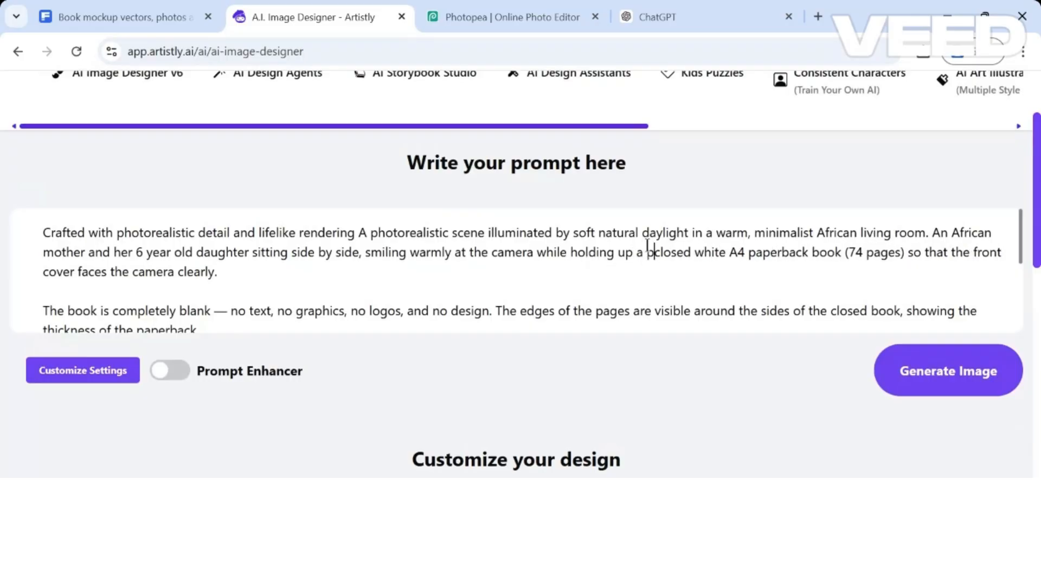
pyautogui.write('it')
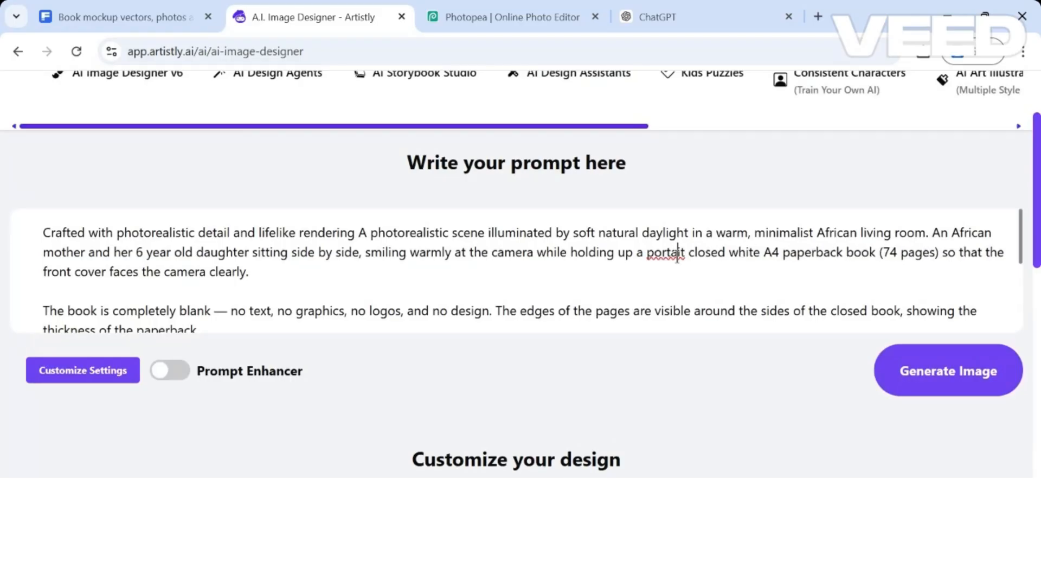
pyautogui.rightClick(677, 252)
pyautogui.click(734, 203)
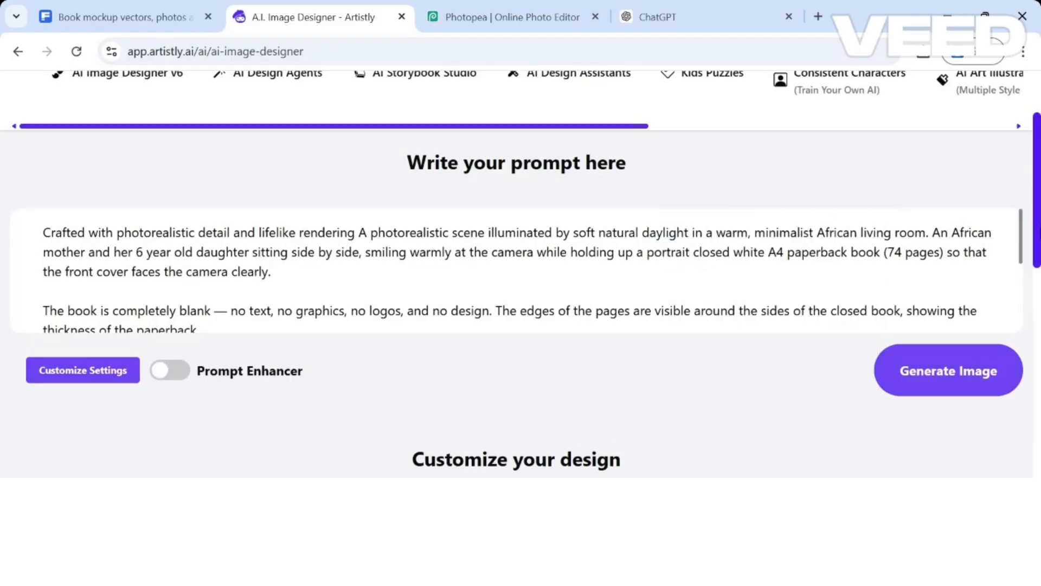
# Step: Set the image style to Photorealistic for the edited prompt
pyautogui.scroll(-14, 515, 271)
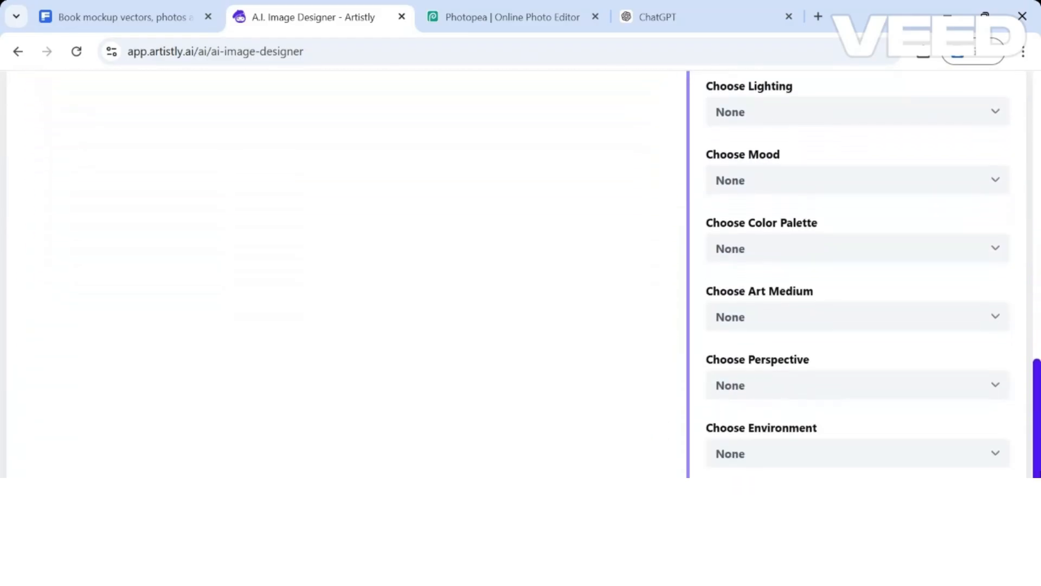
pyautogui.moveTo(1036, 469); pyautogui.dragTo(1036, 476)
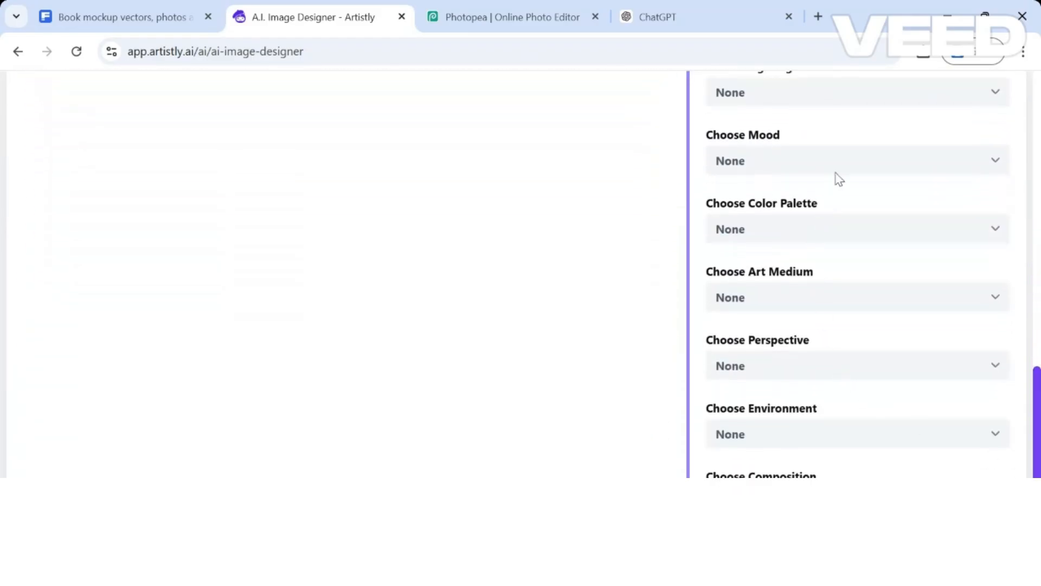
pyautogui.scroll(3, 1039, 309)
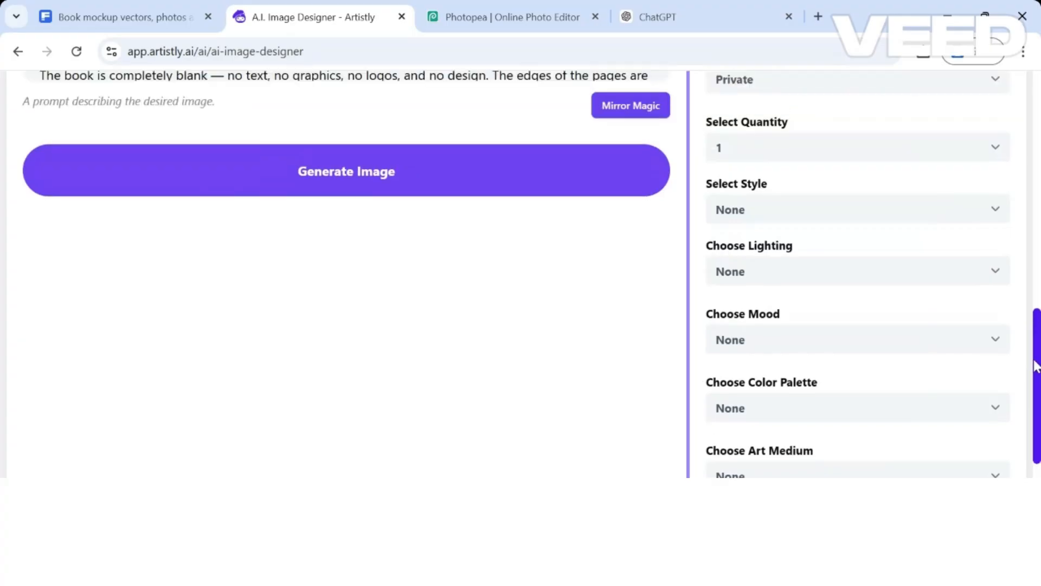
pyautogui.click(928, 216)
pyautogui.click(908, 259)
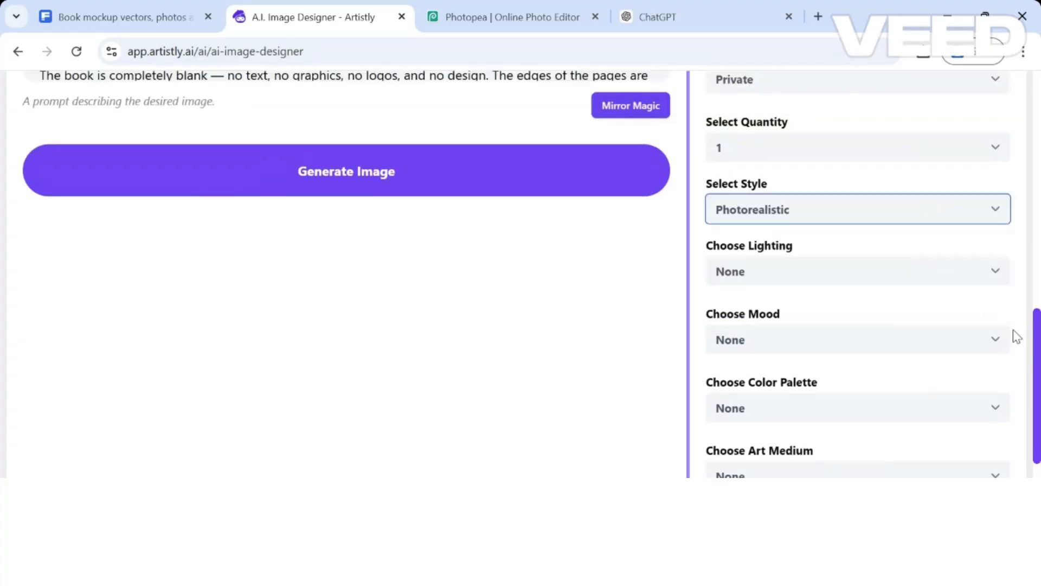
# Step: Generate two images from the edited portrait-book prompt with the Prompt Enhancer turned on
pyautogui.scroll(3, 1017, 336)
pyautogui.scroll(5, 911, 221)
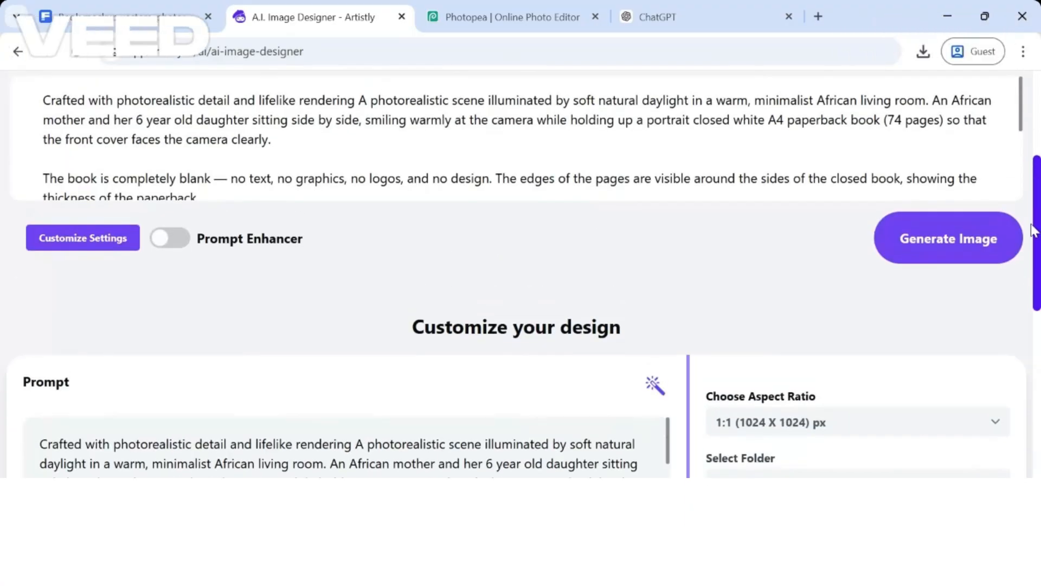
pyautogui.click(171, 295)
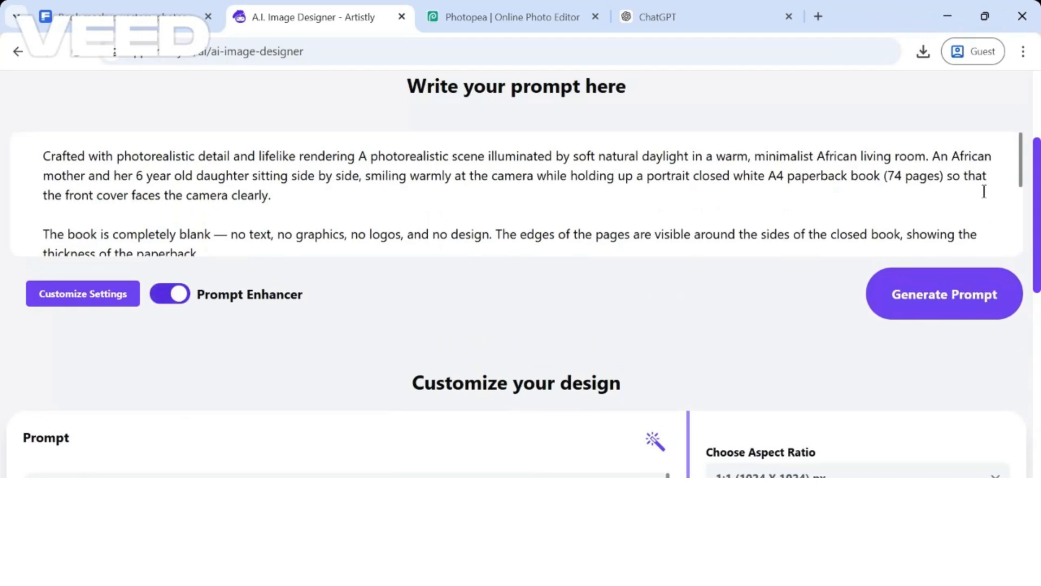
pyautogui.scroll(-5, 984, 191)
pyautogui.click(836, 361)
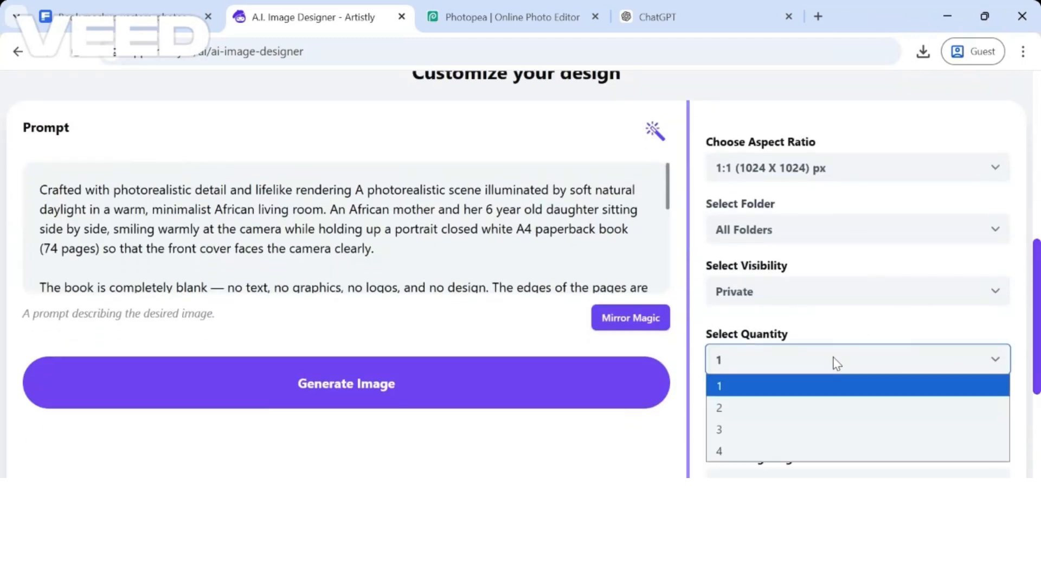
pyautogui.click(818, 407)
pyautogui.click(558, 396)
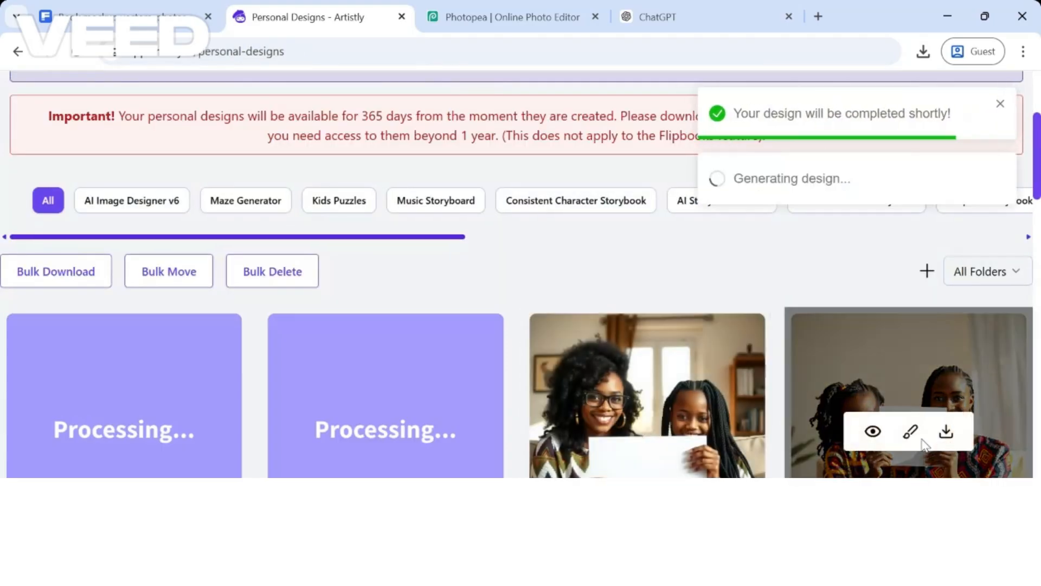
pyautogui.click(873, 432)
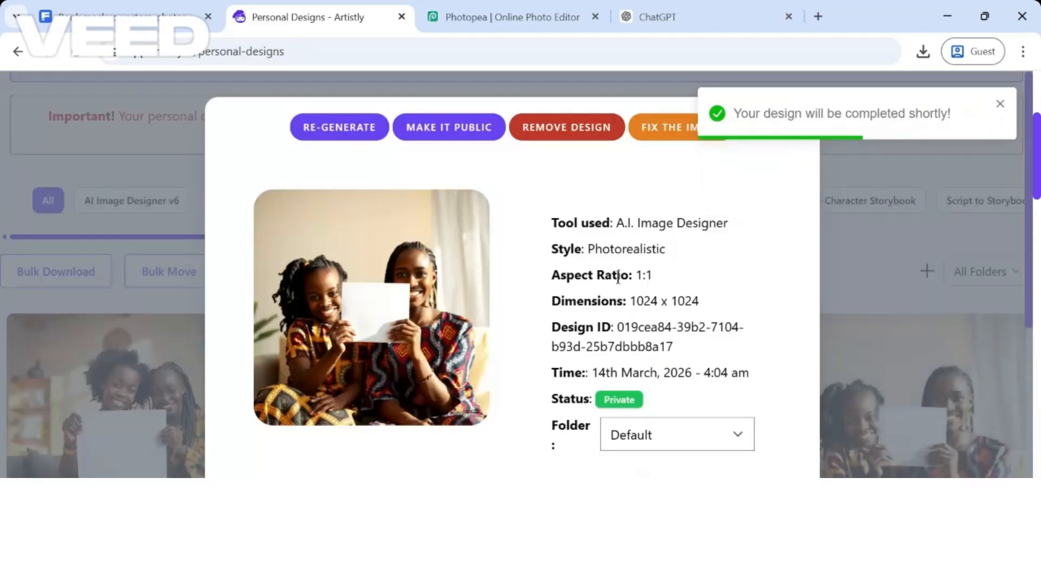
pyautogui.click(582, 135)
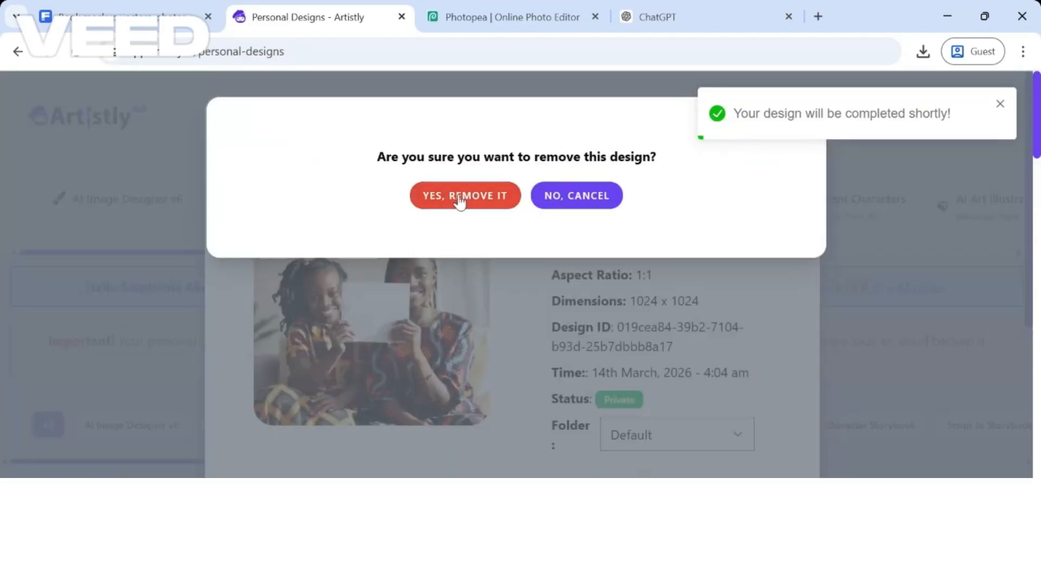
pyautogui.click(580, 207)
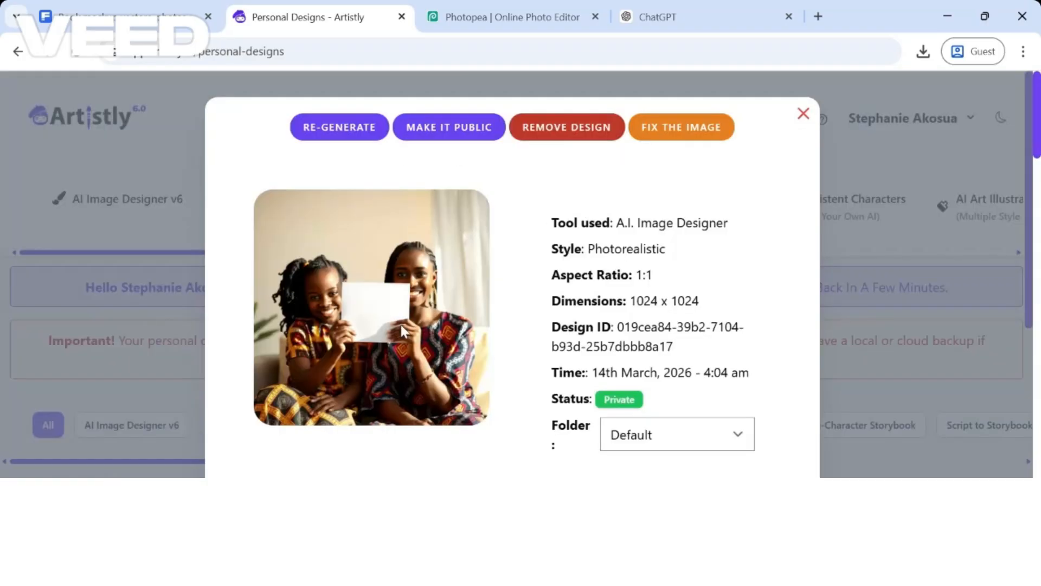
pyautogui.click(802, 115)
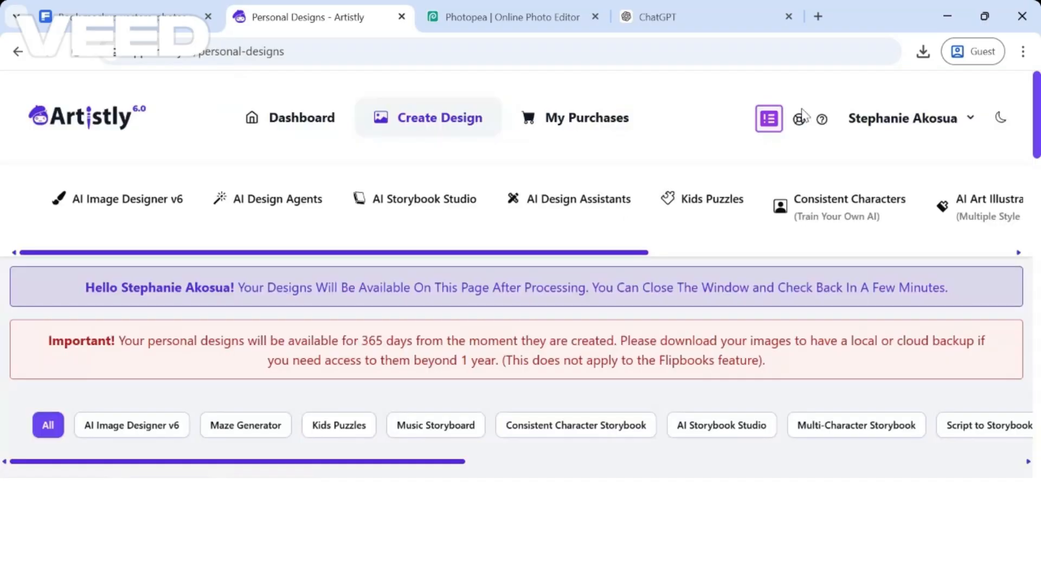
# Step: Review the two new designs and remove the one showing the mother and daughter in green dresses
pyautogui.scroll(-6, 802, 115)
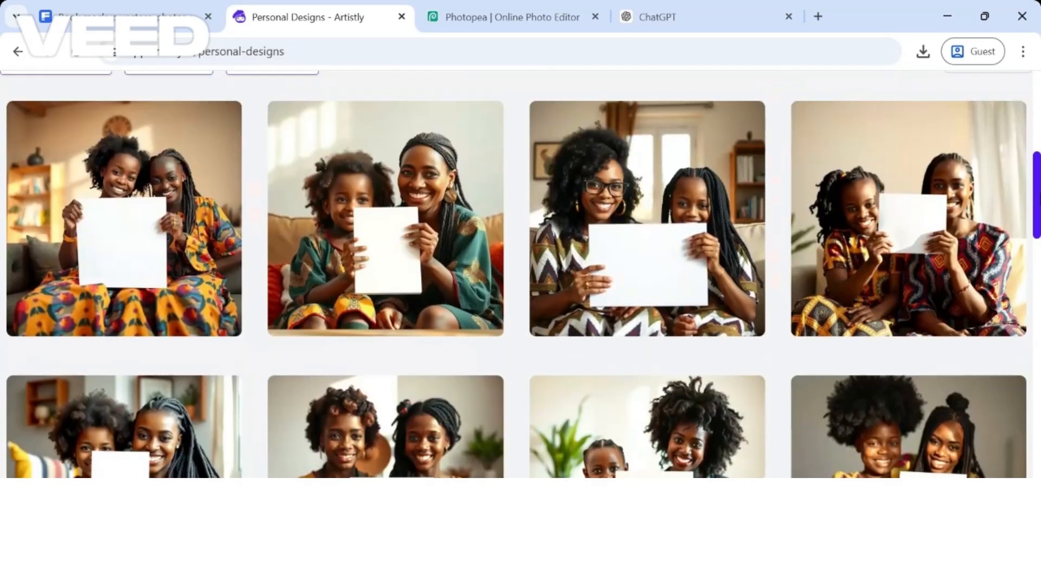
pyautogui.moveTo(58, 267)
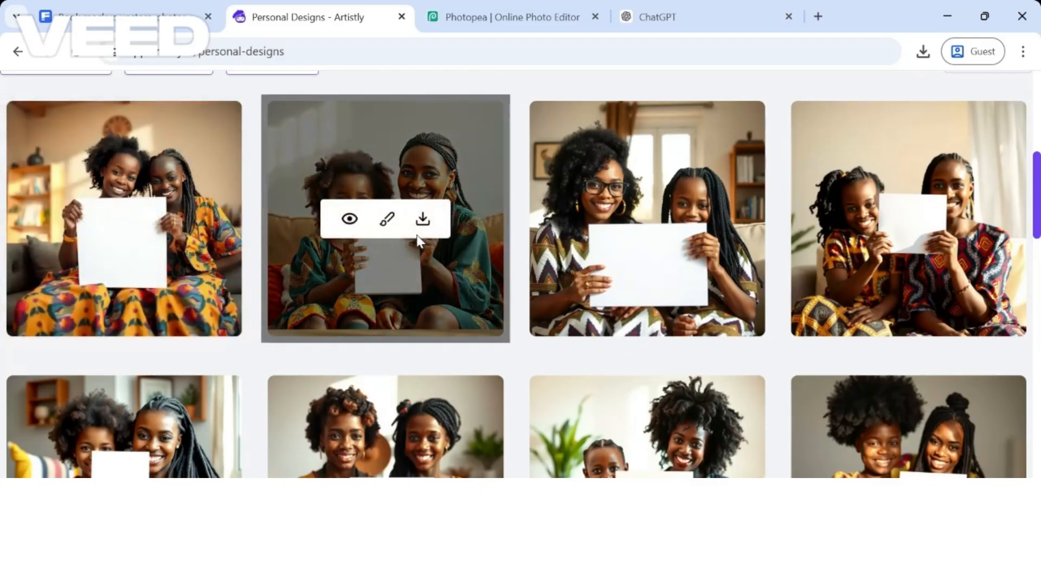
pyautogui.moveTo(453, 242)
pyautogui.moveTo(605, 179)
pyautogui.click(350, 219)
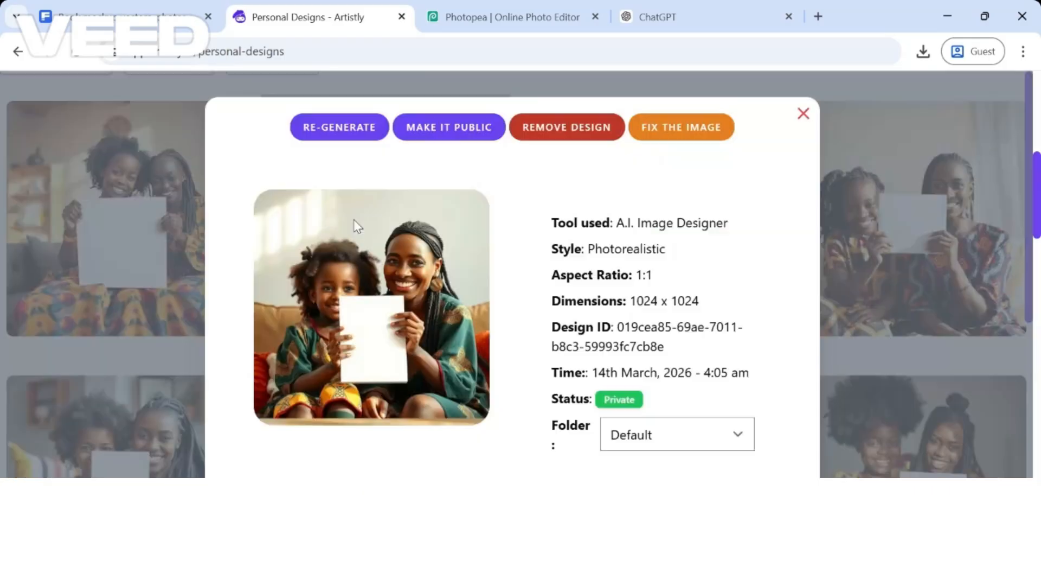
pyautogui.click(575, 142)
pyautogui.click(480, 201)
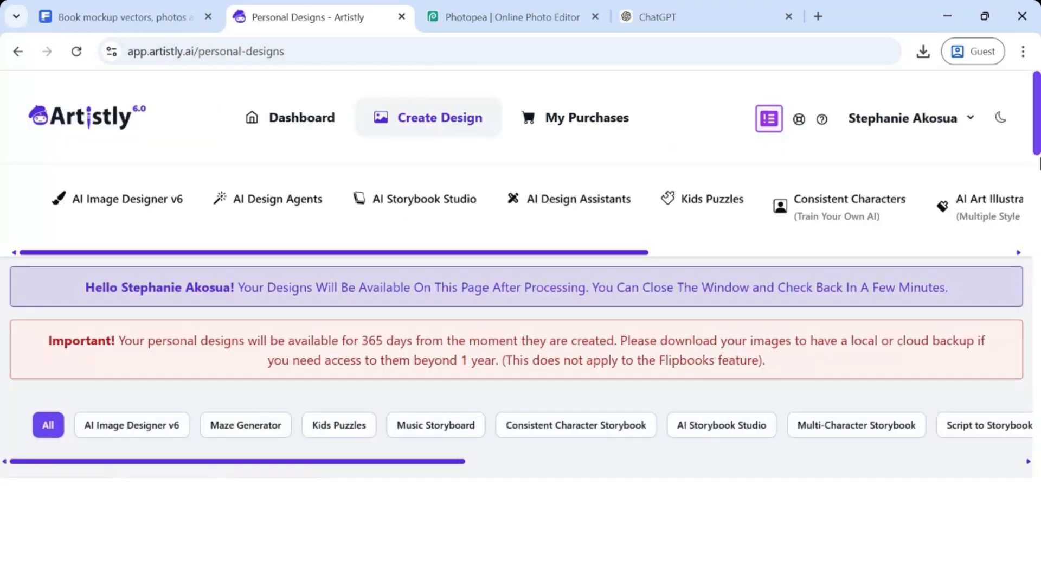
# Step: Remove the other new design, where the pair in colourful patterned dresses holds a large white sheet in front of a bookshelf
pyautogui.moveTo(1036, 149); pyautogui.dragTo(1033, 225)
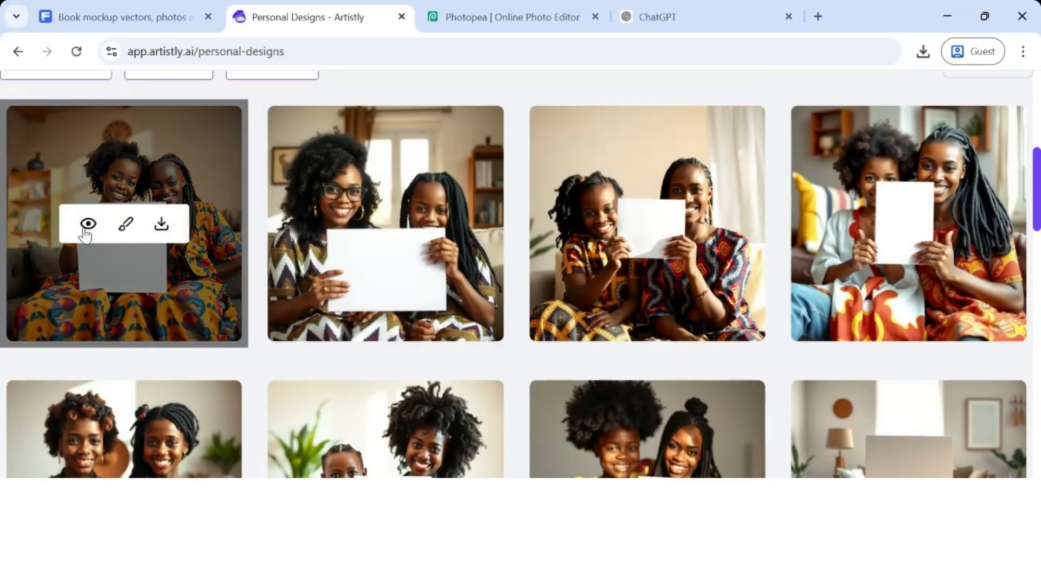
pyautogui.click(87, 225)
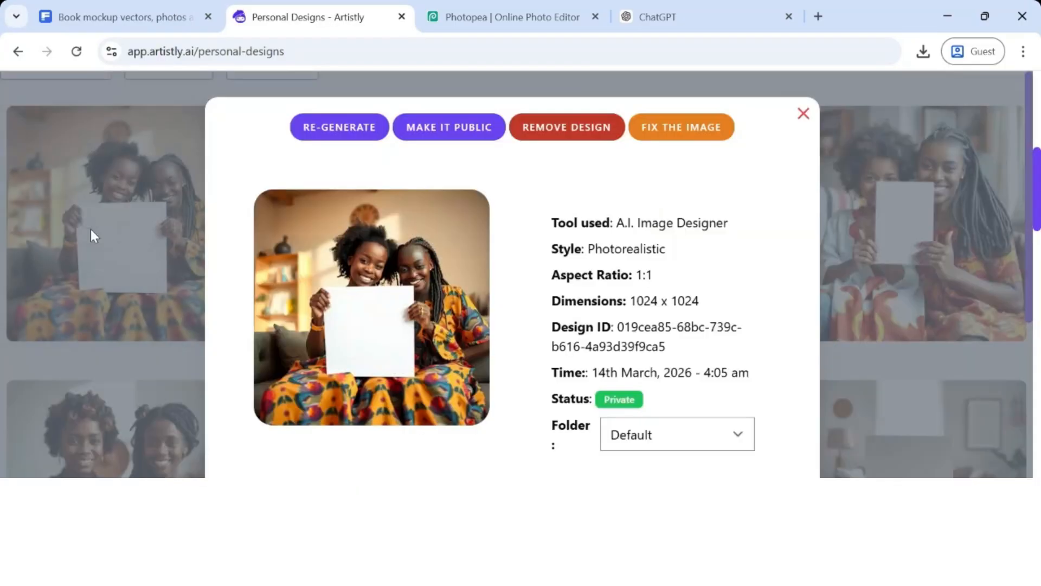
pyautogui.click(585, 138)
pyautogui.click(471, 199)
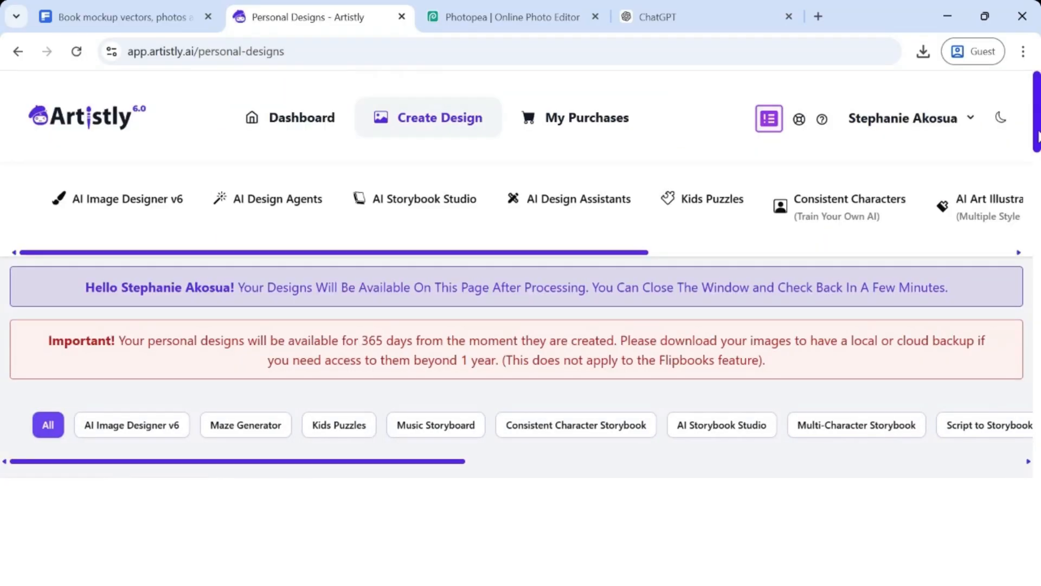
# Step: Start re-generating the design with the mother in glasses and set the image quantity to 2
pyautogui.scroll(-6, 1038, 136)
pyautogui.moveTo(174, 365)
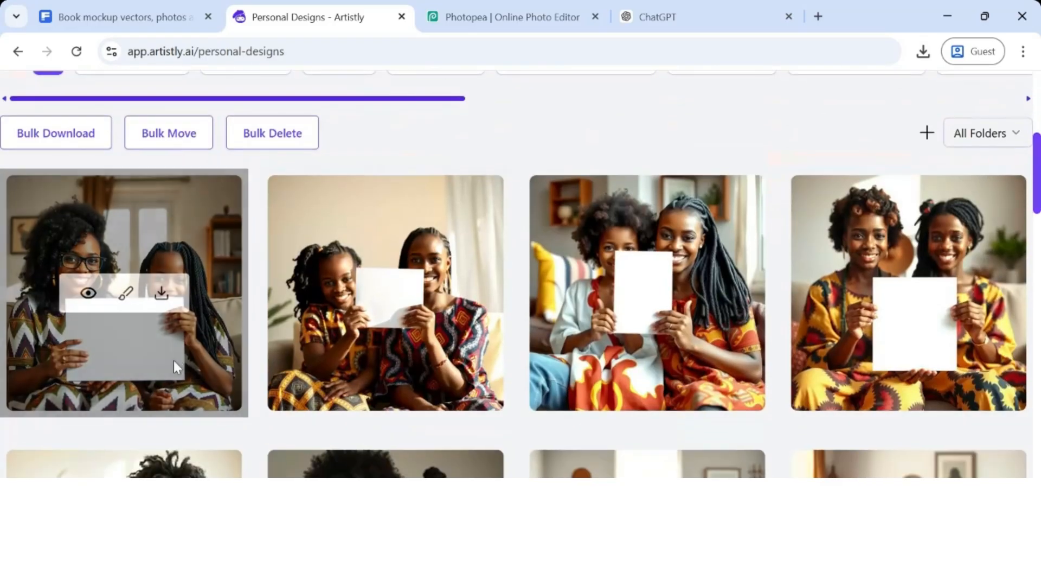
pyautogui.click(88, 293)
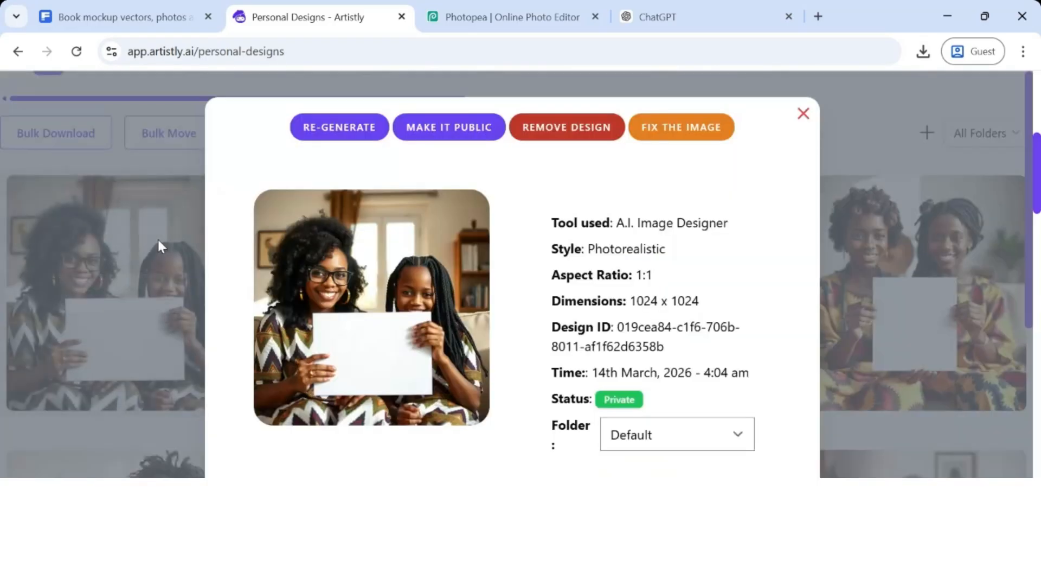
pyautogui.click(355, 130)
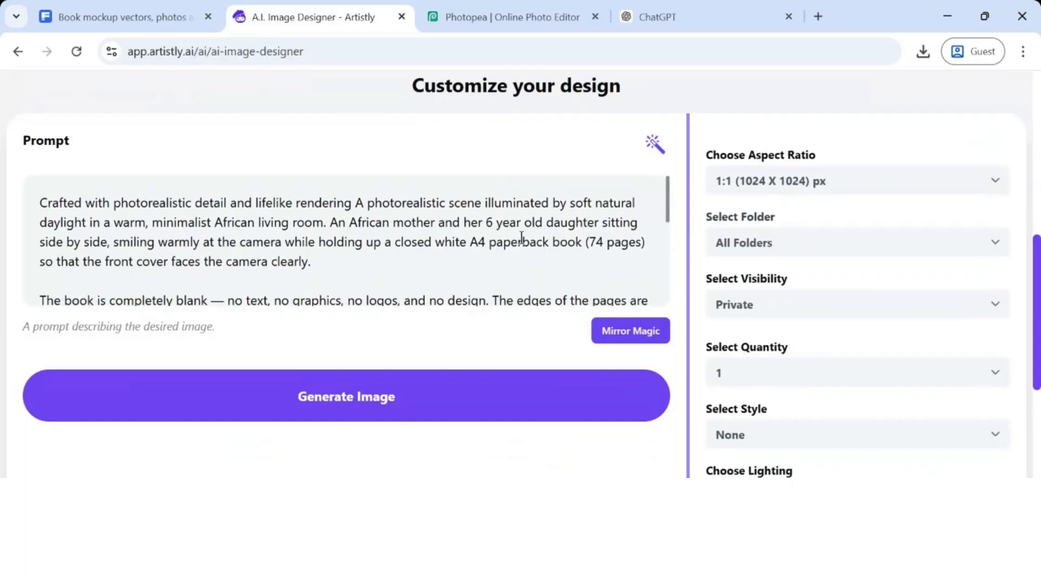
pyautogui.click(769, 379)
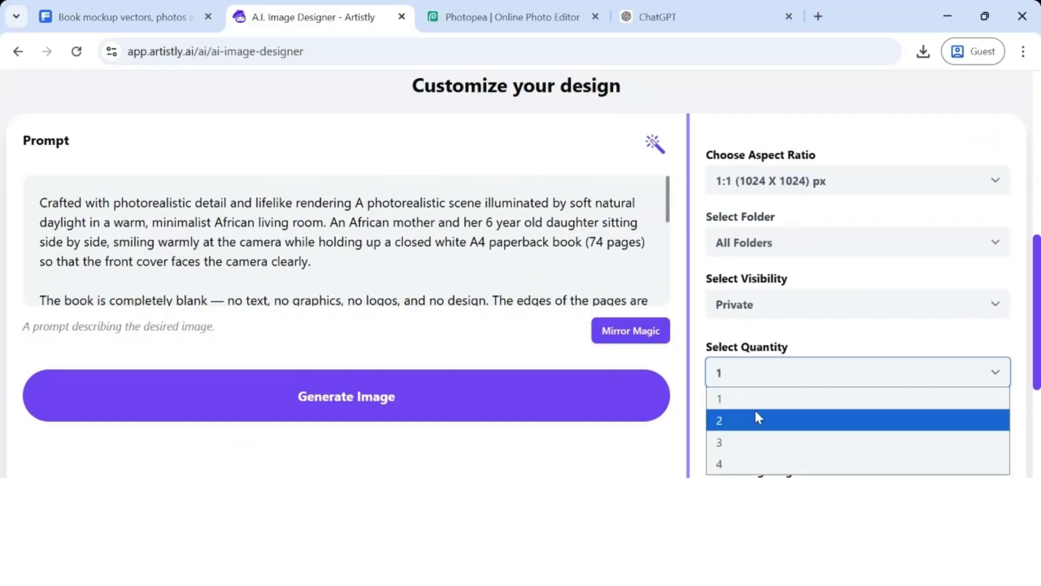
pyautogui.click(757, 423)
# Step: Append the sentence "The book should be at a portrait view." to the end of the prompt
pyautogui.scroll(6, 1020, 231)
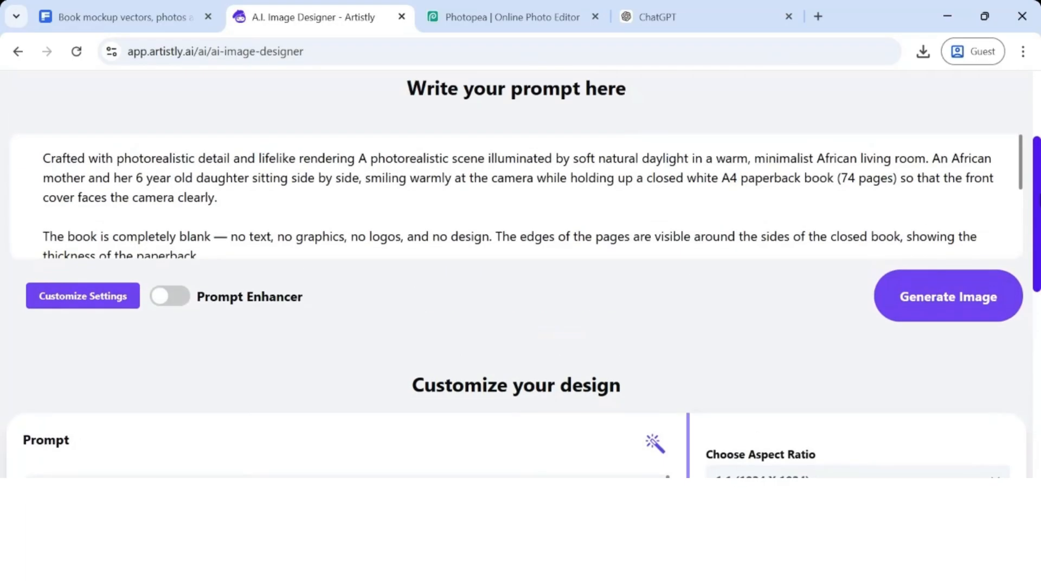
pyautogui.moveTo(1021, 231); pyautogui.dragTo(1018, 304)
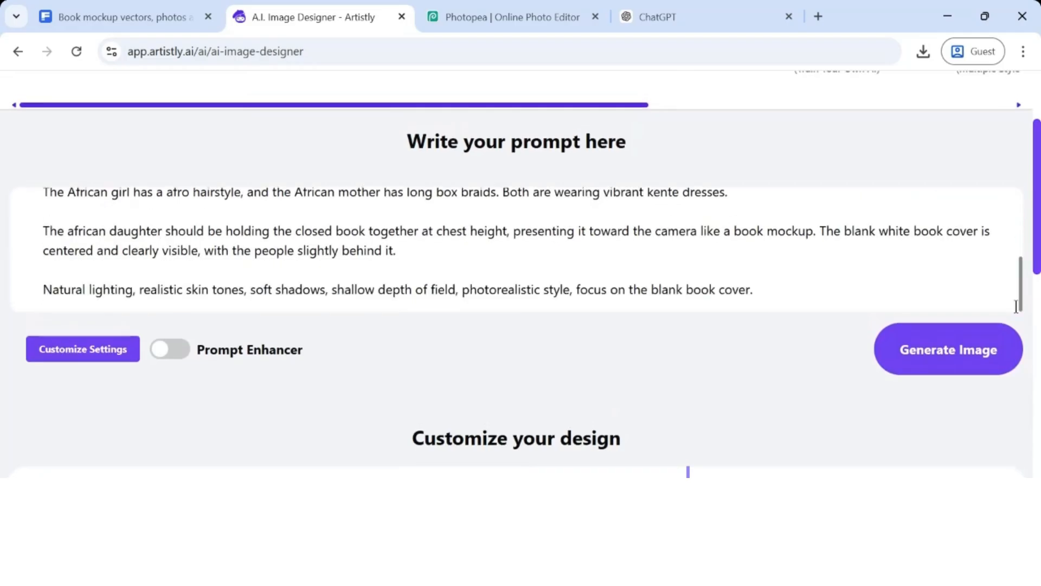
pyautogui.click(825, 287)
pyautogui.write('The ')
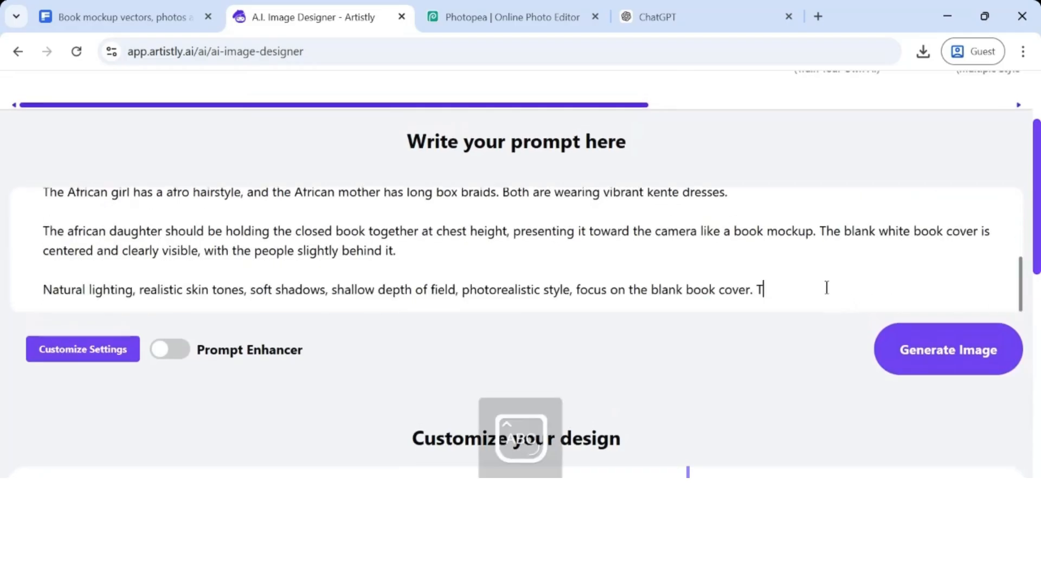
pyautogui.write('bo')
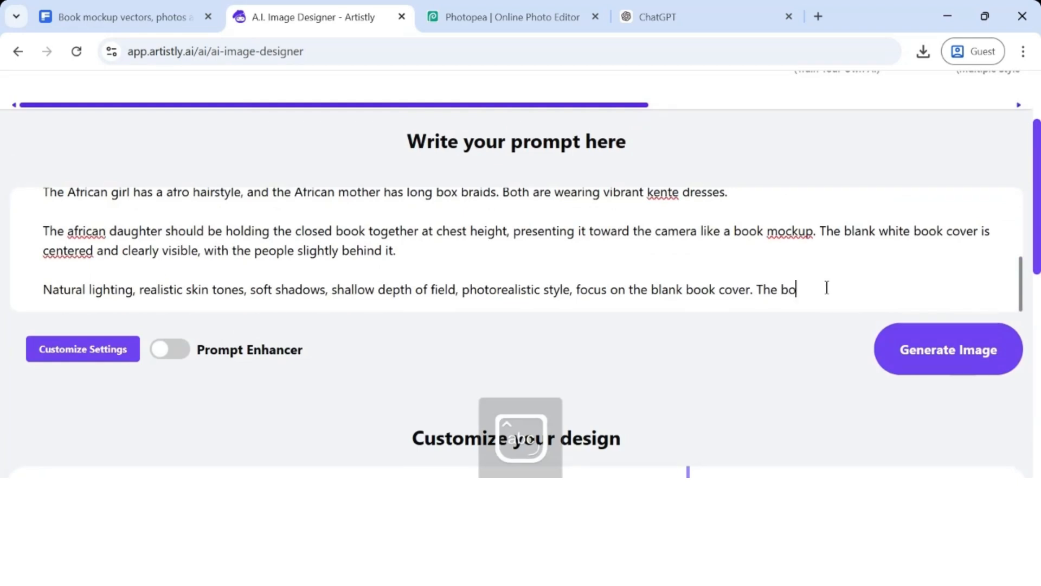
pyautogui.write('ok should be ')
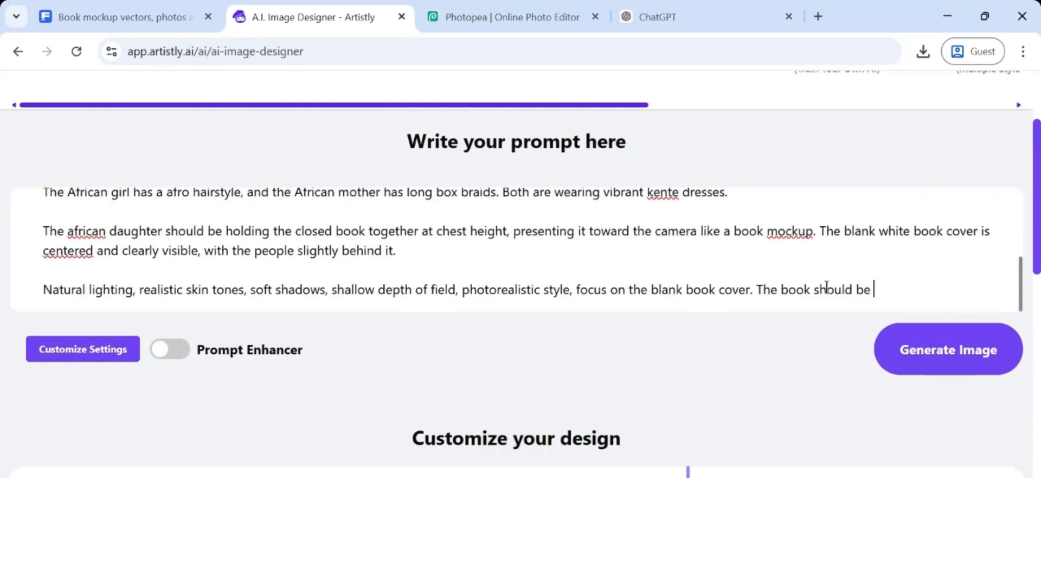
pyautogui.write('at a portait viw')
pyautogui.press('BackSpace')
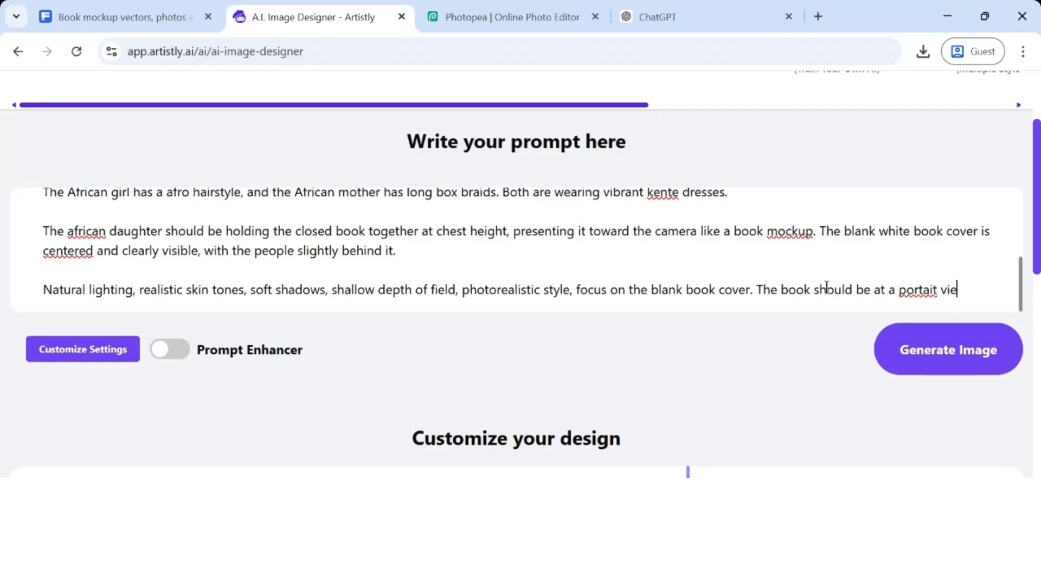
pyautogui.write('ew.')
pyautogui.rightClick(916, 290)
pyautogui.click(810, 190)
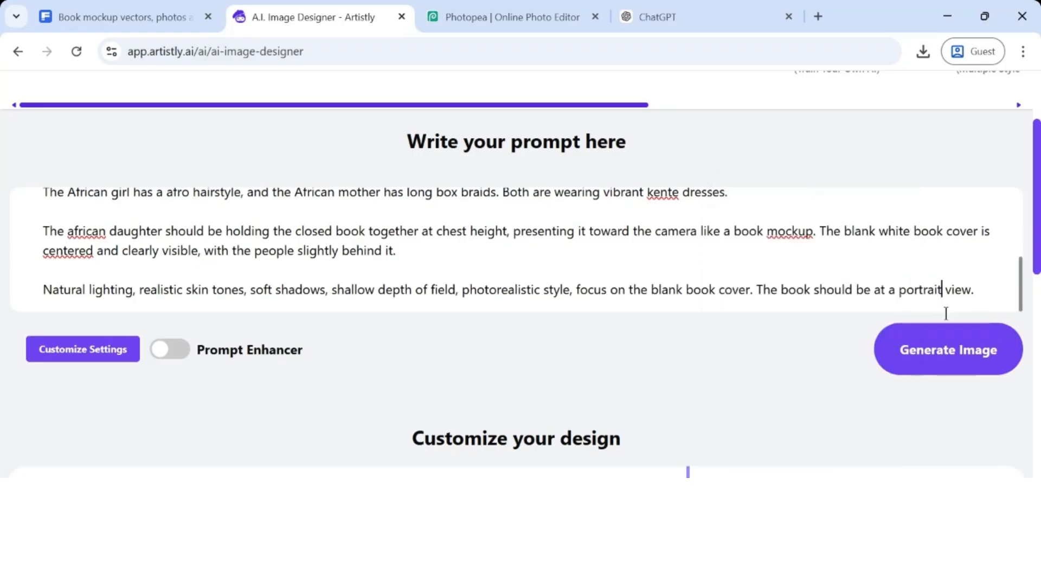
# Step: Set the style to Photorealistic and generate the two images from the extended prompt
pyautogui.scroll(-8, 946, 284)
pyautogui.scroll(-2, 1036, 423)
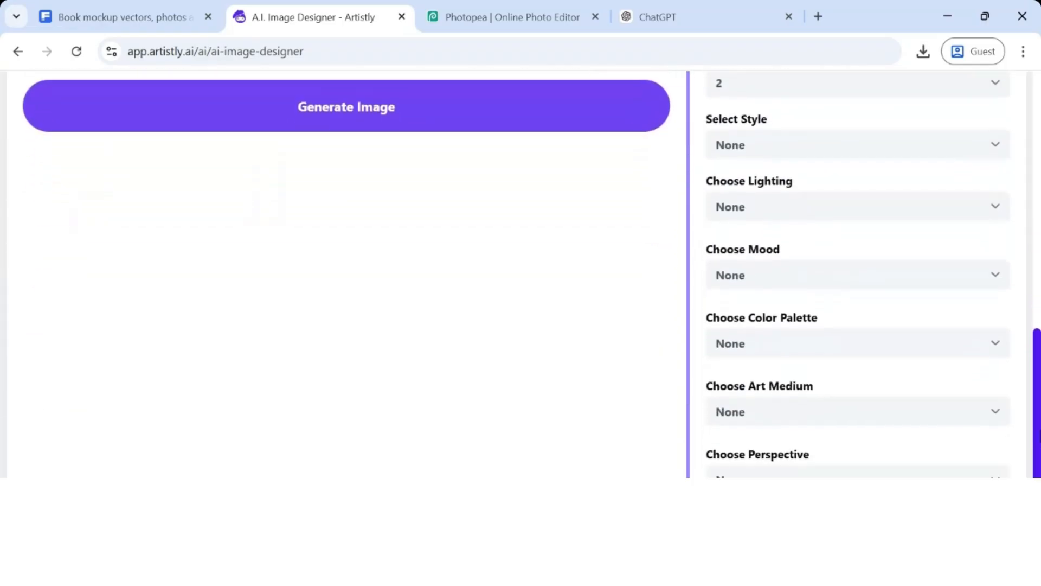
pyautogui.scroll(3, 1037, 423)
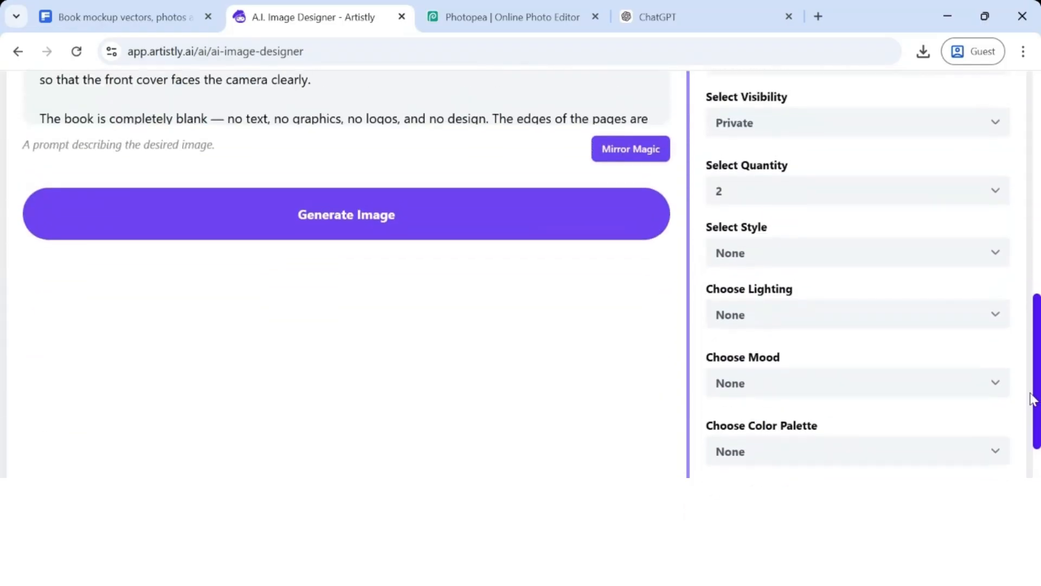
pyautogui.click(943, 254)
pyautogui.click(898, 304)
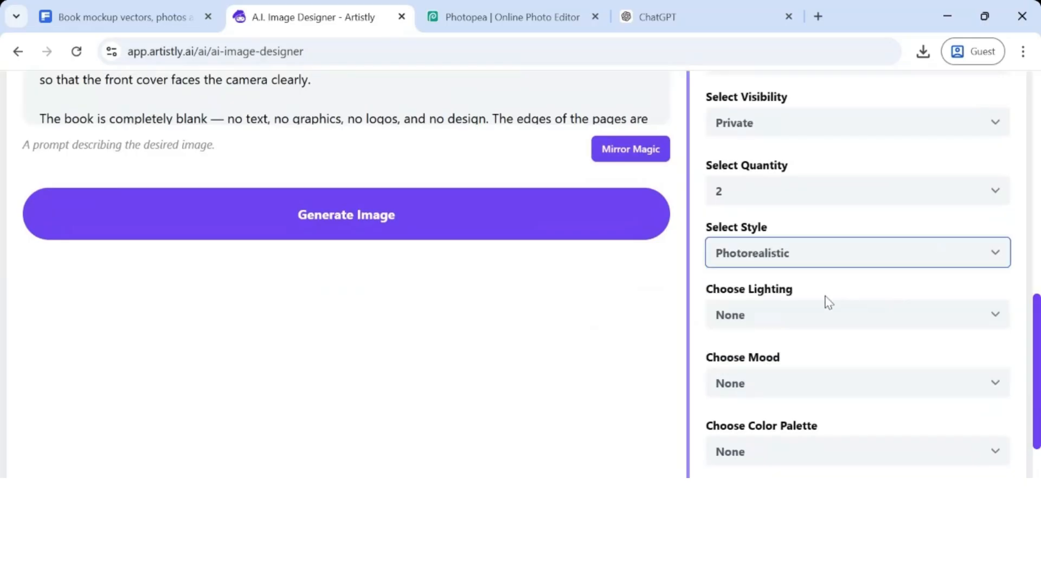
pyautogui.click(558, 210)
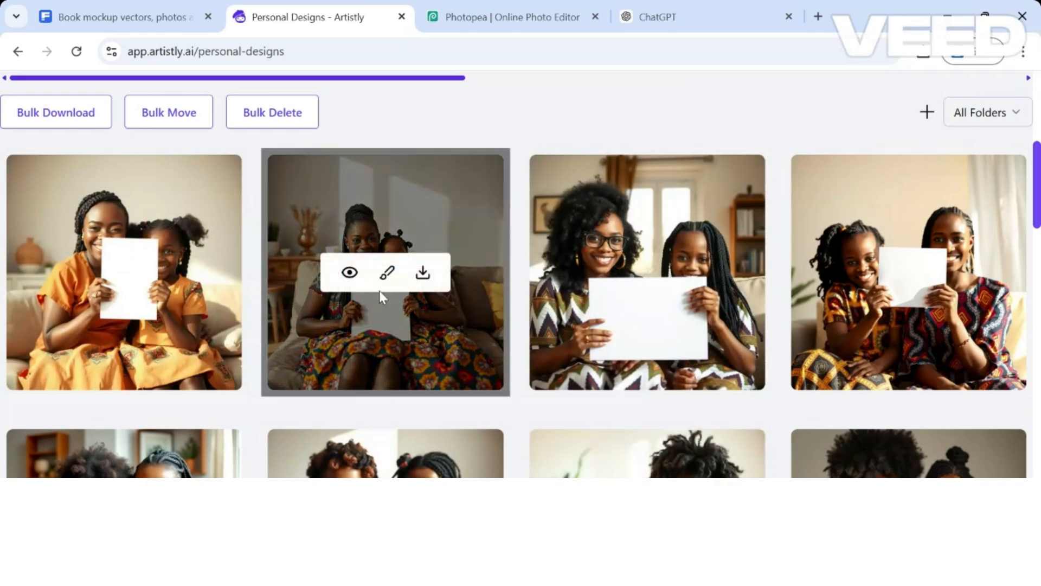
# Step: Download both newly generated designs as PNG images to the Downloads folder, and switch to Photopea
pyautogui.click(423, 272)
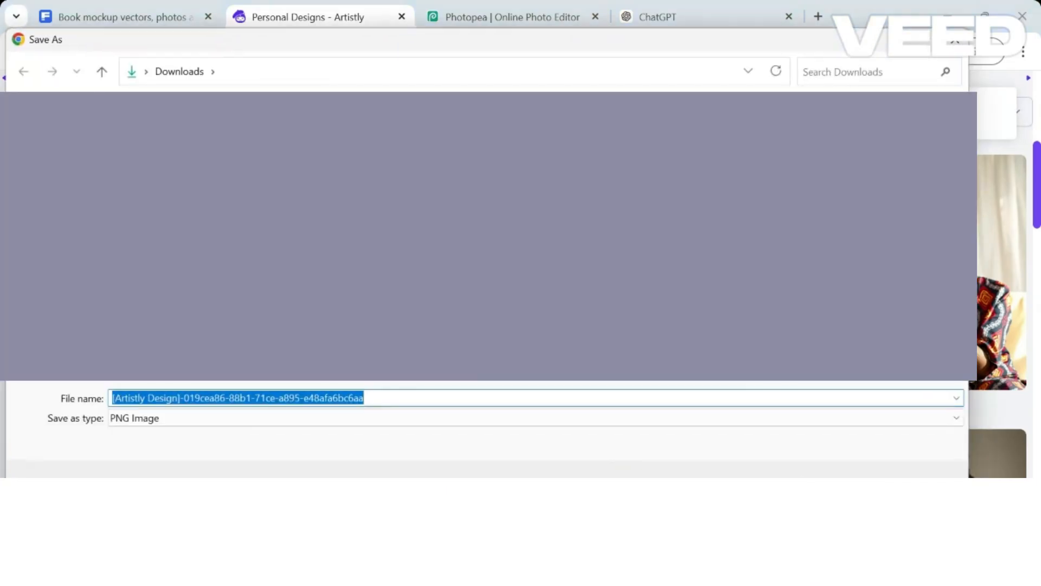
pyautogui.press('Return')
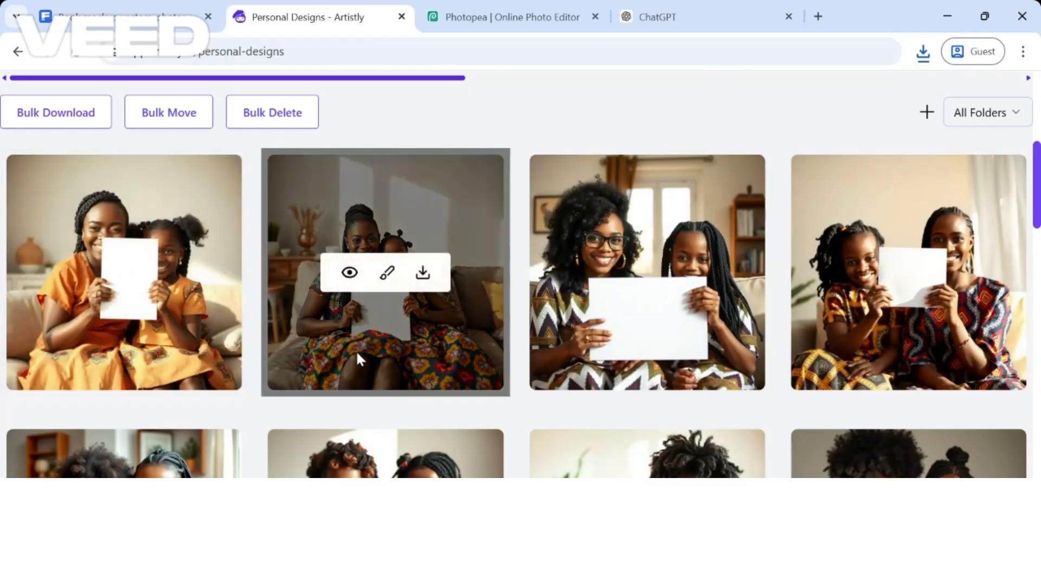
pyautogui.click(161, 272)
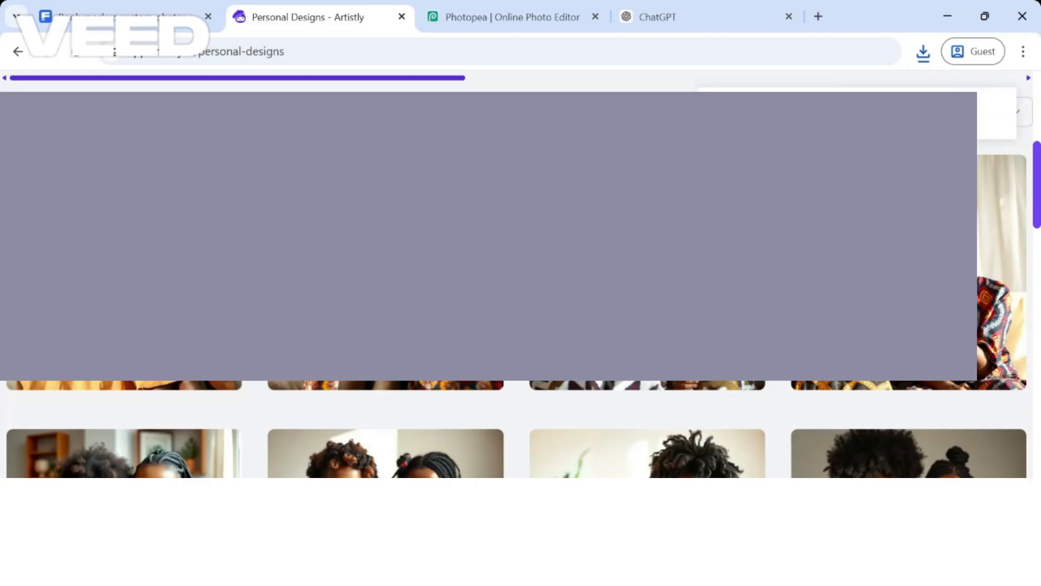
pyautogui.click(835, 488)
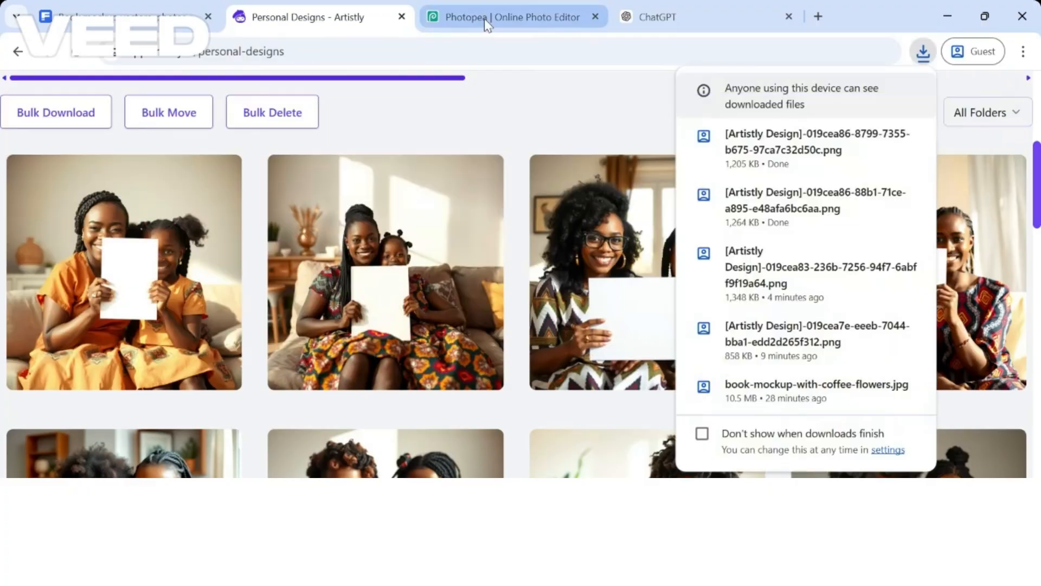
pyautogui.click(484, 19)
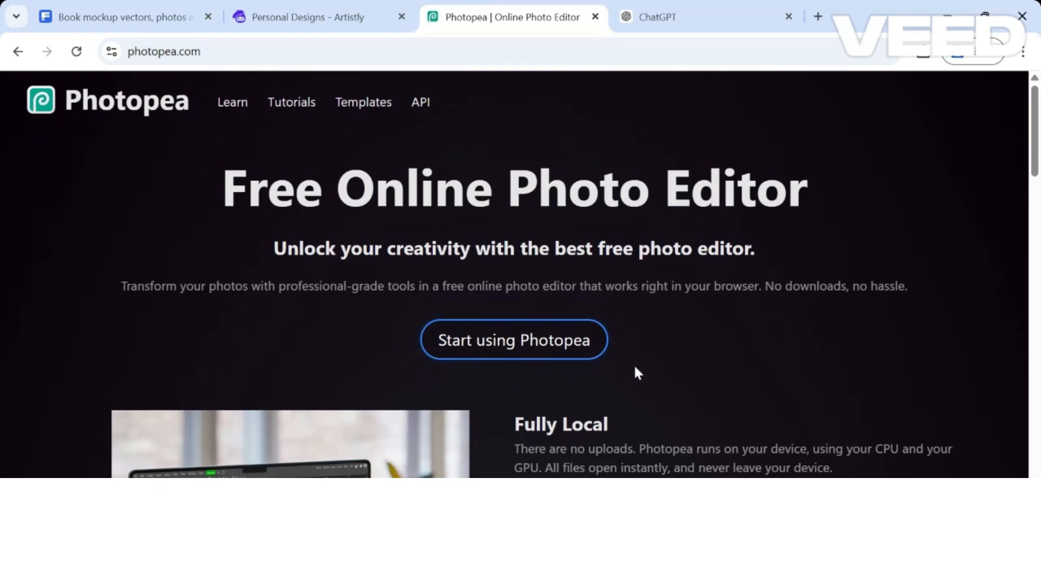
# Step: Start the Photopea editor with its privacy choices accepted, and view the available account types
pyautogui.click(529, 350)
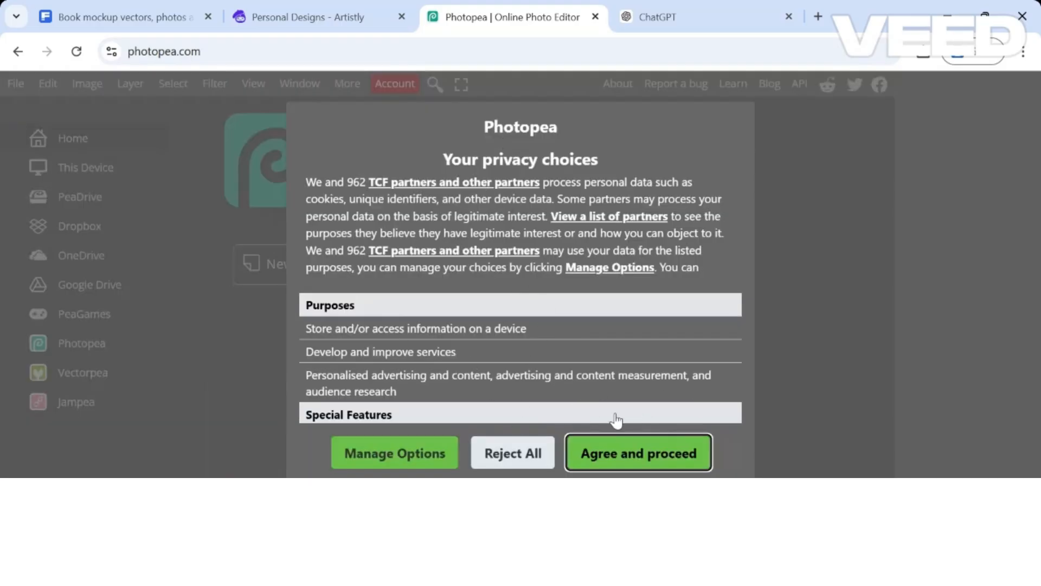
pyautogui.click(668, 455)
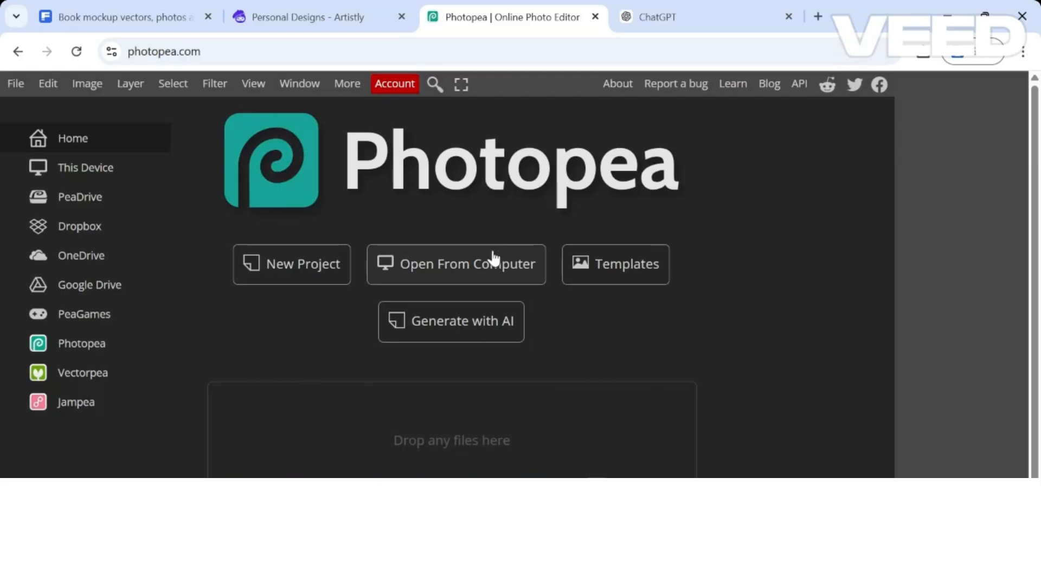
pyautogui.click(395, 83)
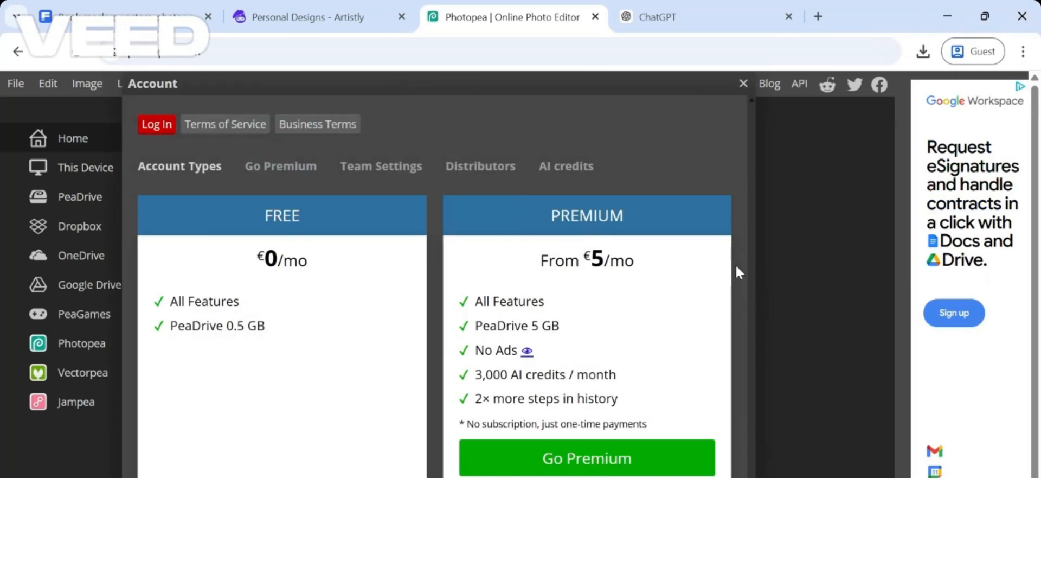
pyautogui.click(742, 84)
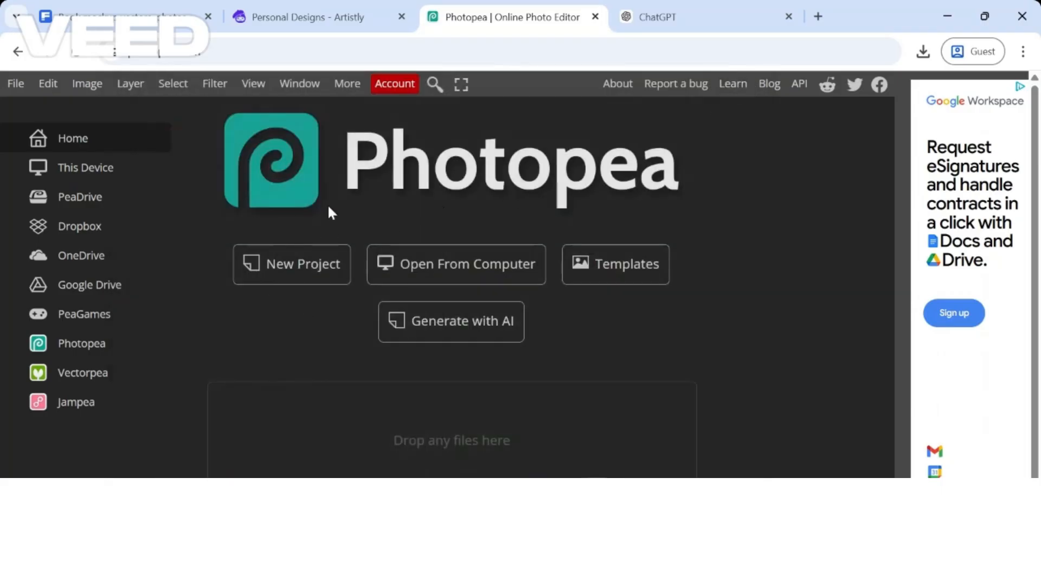
# Step: Start a new project using the Instagram preset of 1080 x 1080 px
pyautogui.click(303, 269)
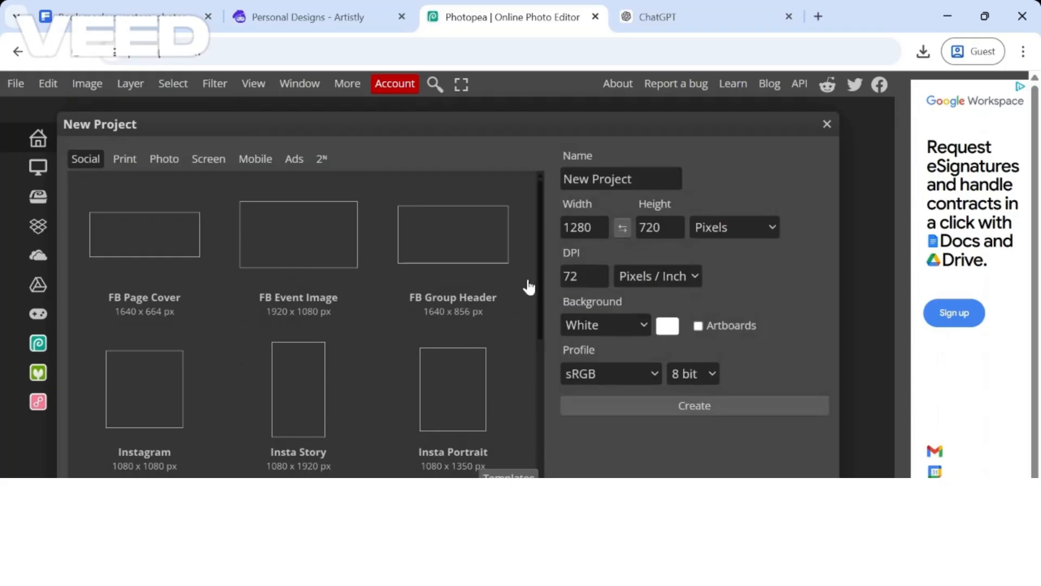
pyautogui.moveTo(540, 204)
pyautogui.mouseDown()
pyautogui.moveTo(534, 272)
pyautogui.moveTo(538, 188)
pyautogui.mouseUp()
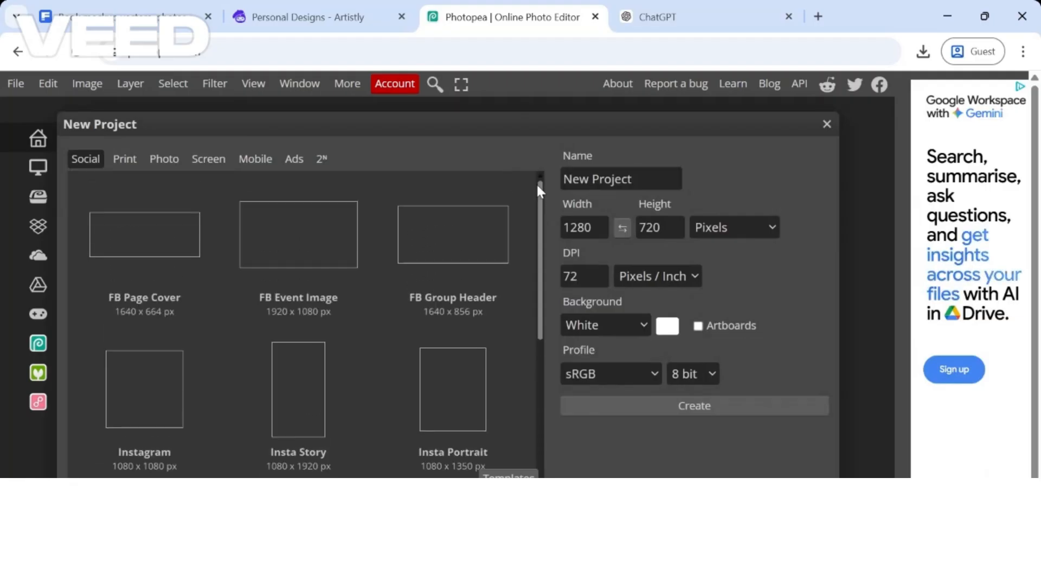
pyautogui.moveTo(540, 194); pyautogui.dragTo(535, 253)
pyautogui.click(132, 341)
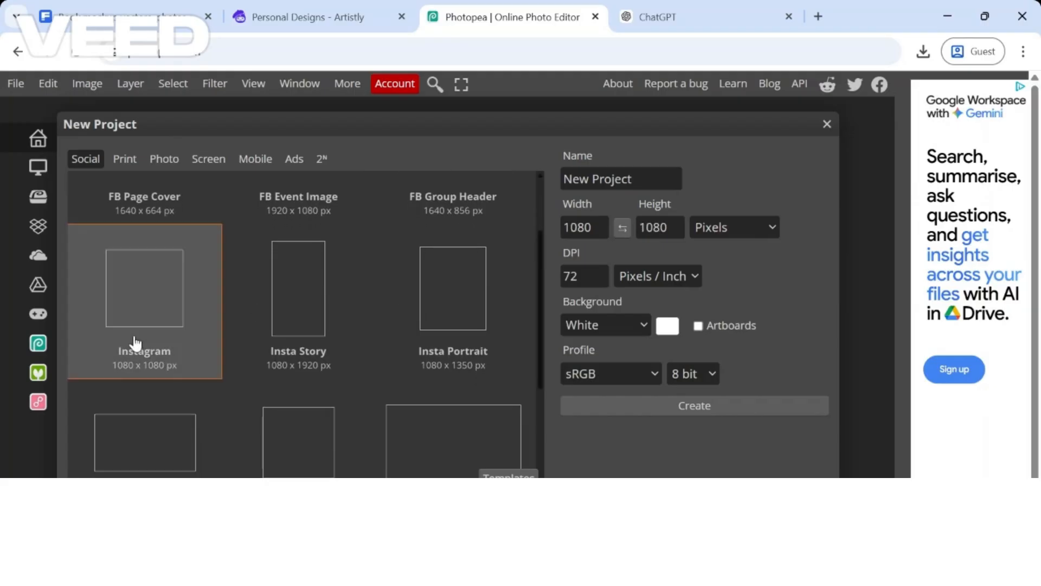
pyautogui.moveTo(539, 259); pyautogui.dragTo(544, 190)
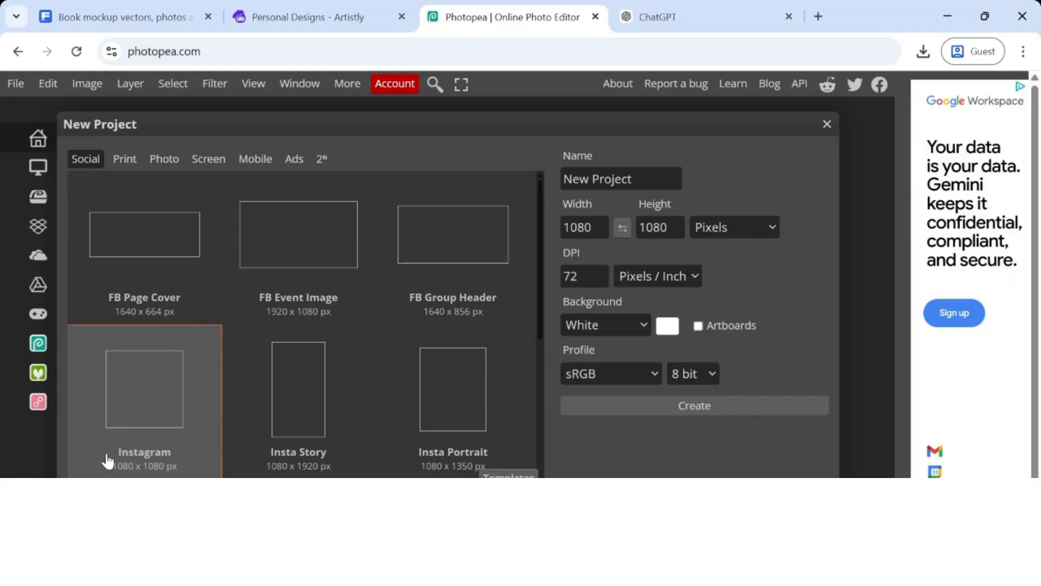
# Step: Name the project "Book mockup example 1" and create it
pyautogui.click(638, 182)
pyautogui.moveTo(638, 181); pyautogui.dragTo(554, 187)
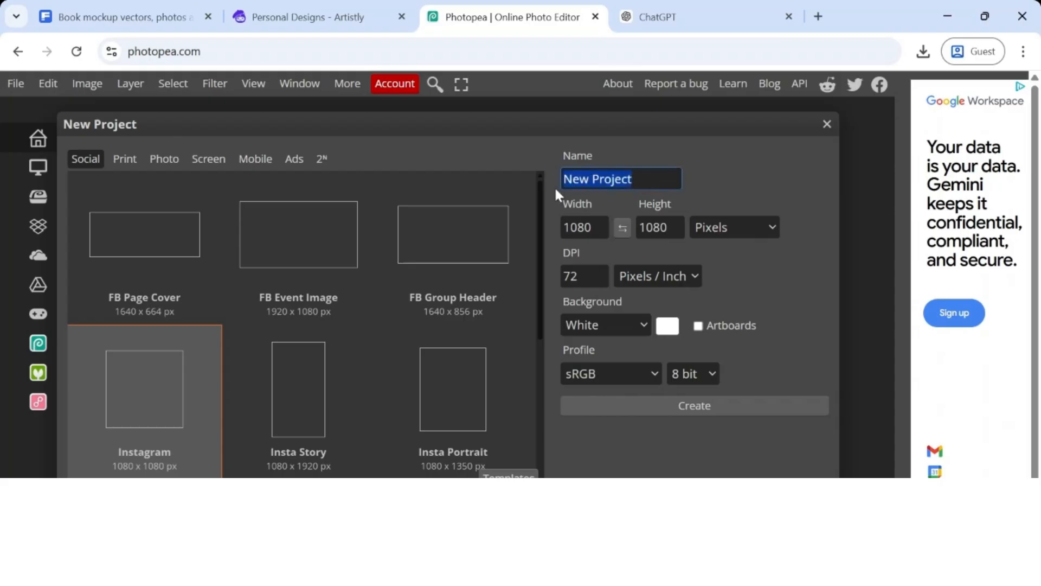
pyautogui.press('BackSpace')
pyautogui.press('capslock')
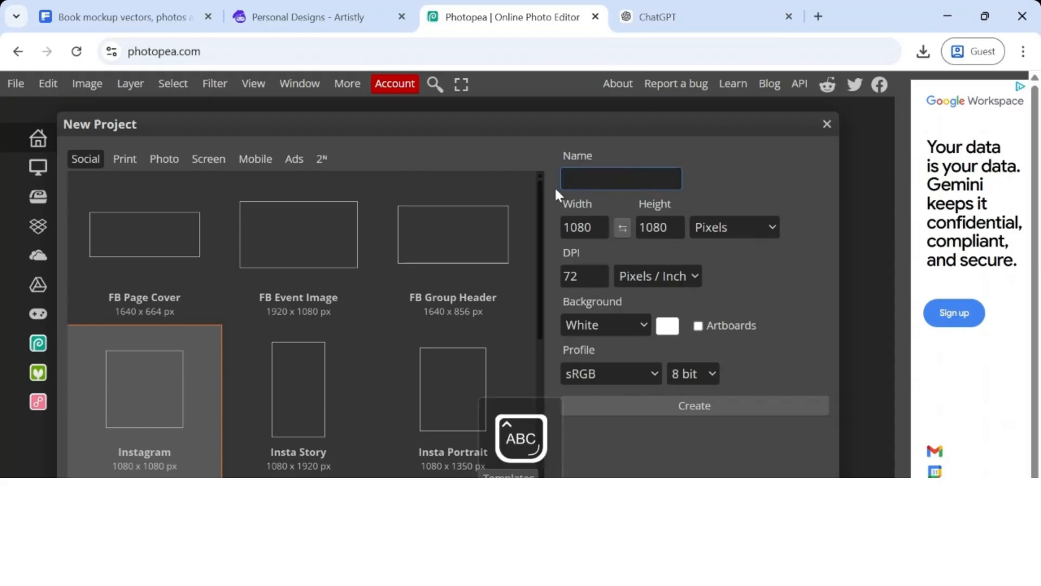
pyautogui.write('B')
pyautogui.press('capslock')
pyautogui.write('ook mockup')
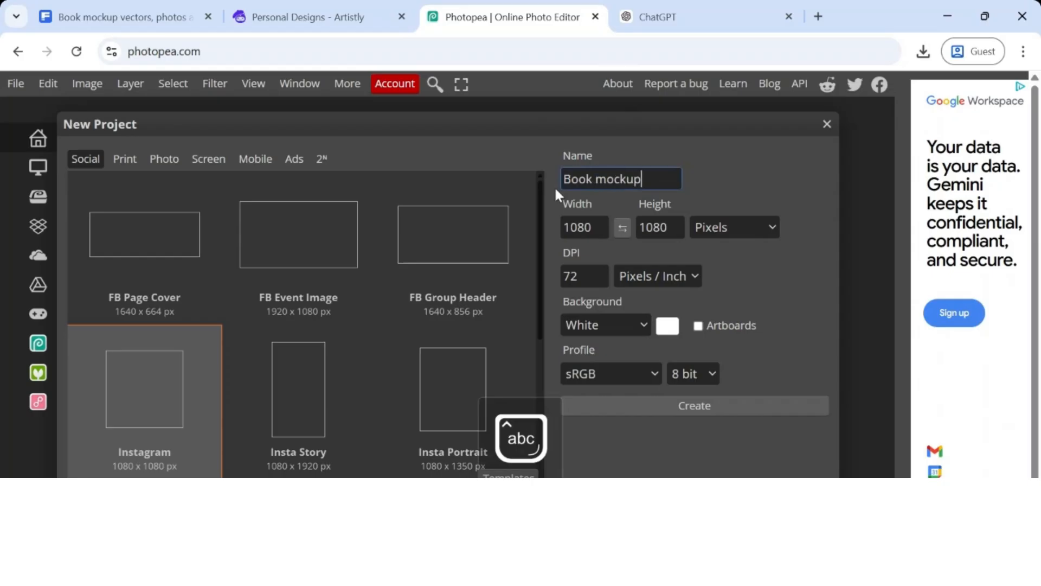
pyautogui.write(' example 1')
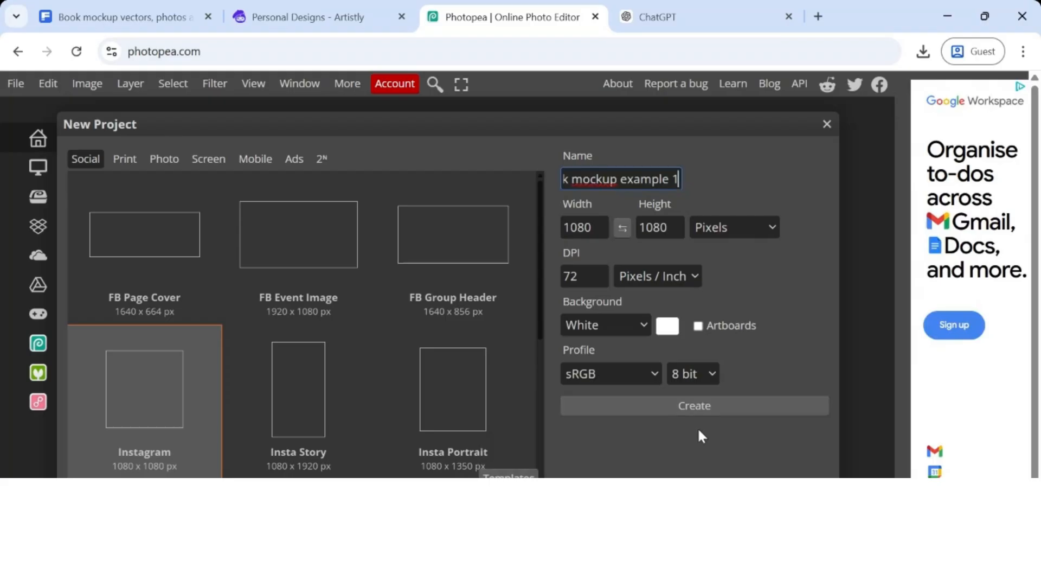
pyautogui.click(716, 412)
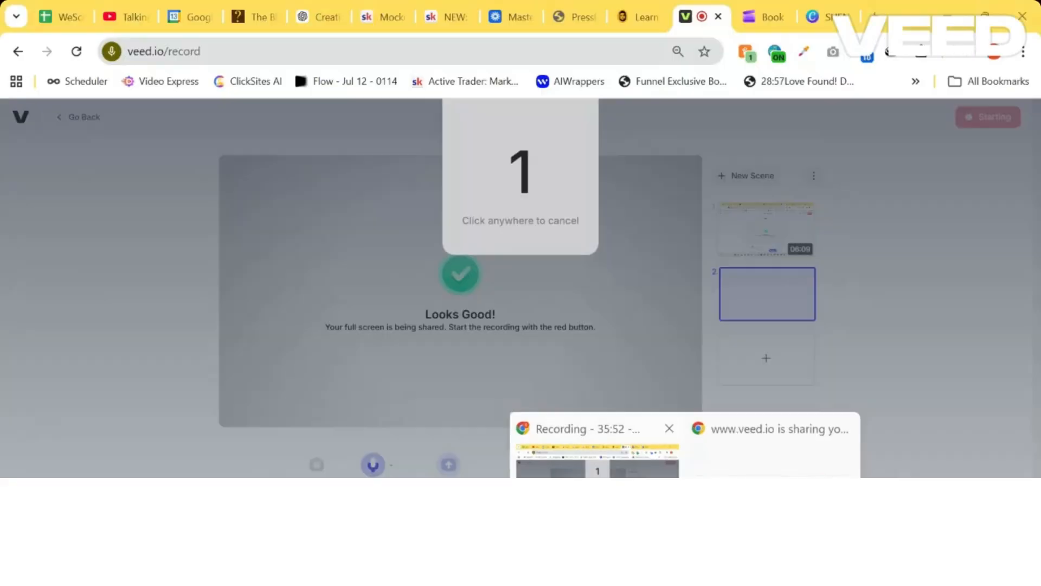
pyautogui.click(596, 461)
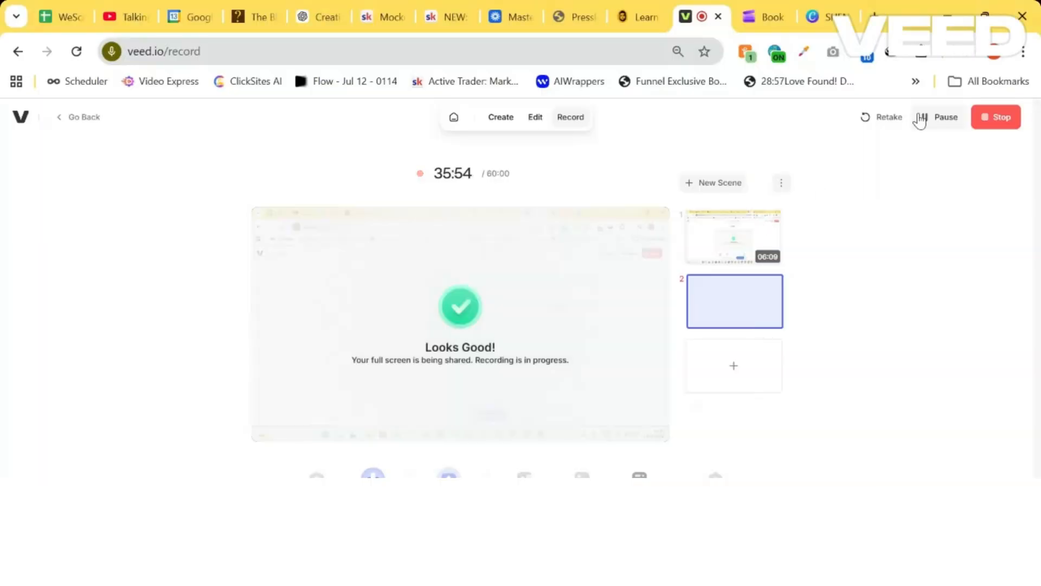
pyautogui.click(931, 117)
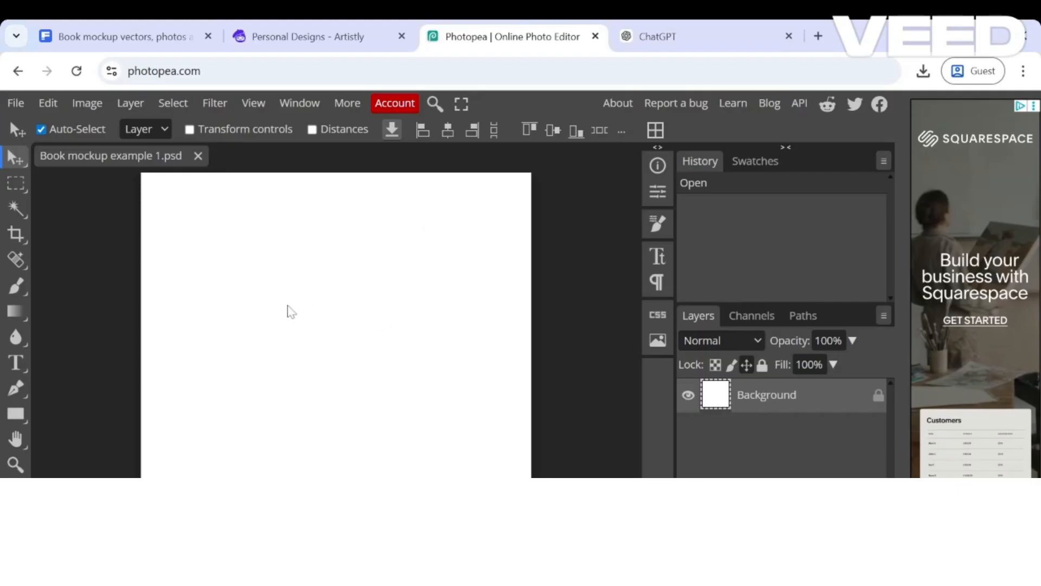
# Step: Place the downloaded mother-and-daughter design in the project, align it to the canvas corner, and scale it to about 108.25% to fill the canvas
pyautogui.click(16, 105)
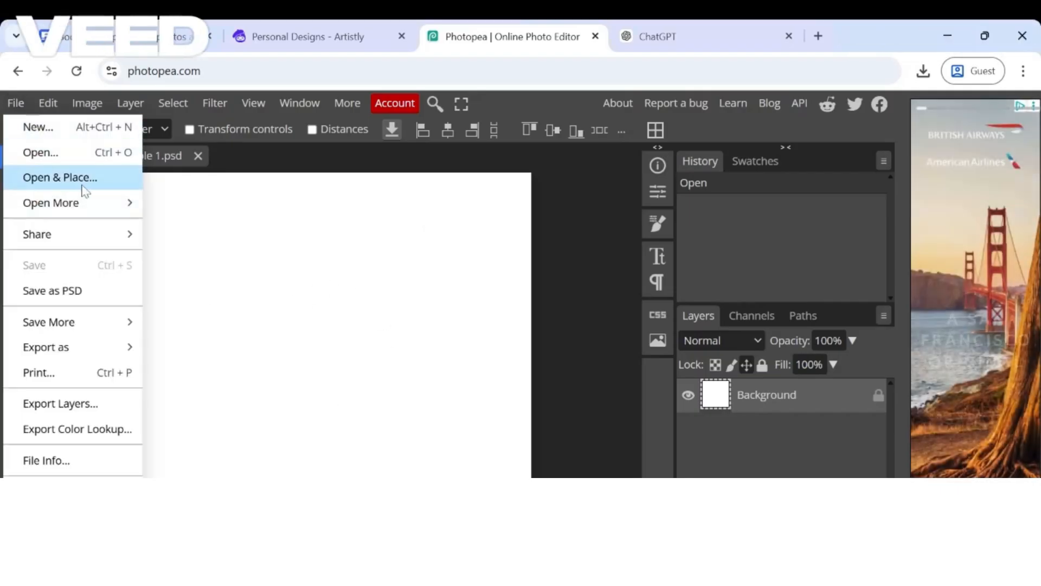
pyautogui.click(84, 190)
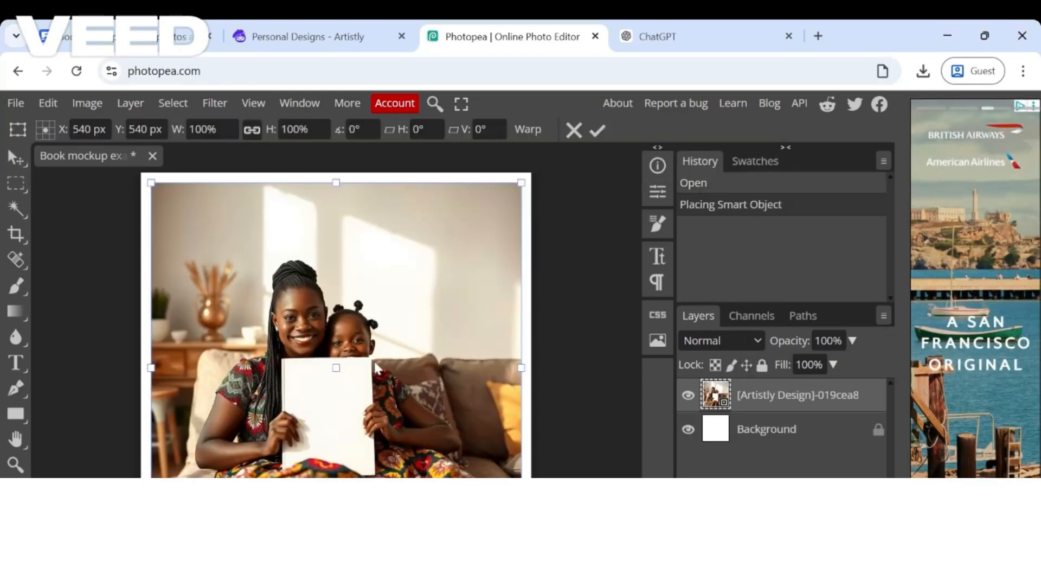
pyautogui.moveTo(337, 342); pyautogui.dragTo(326, 330)
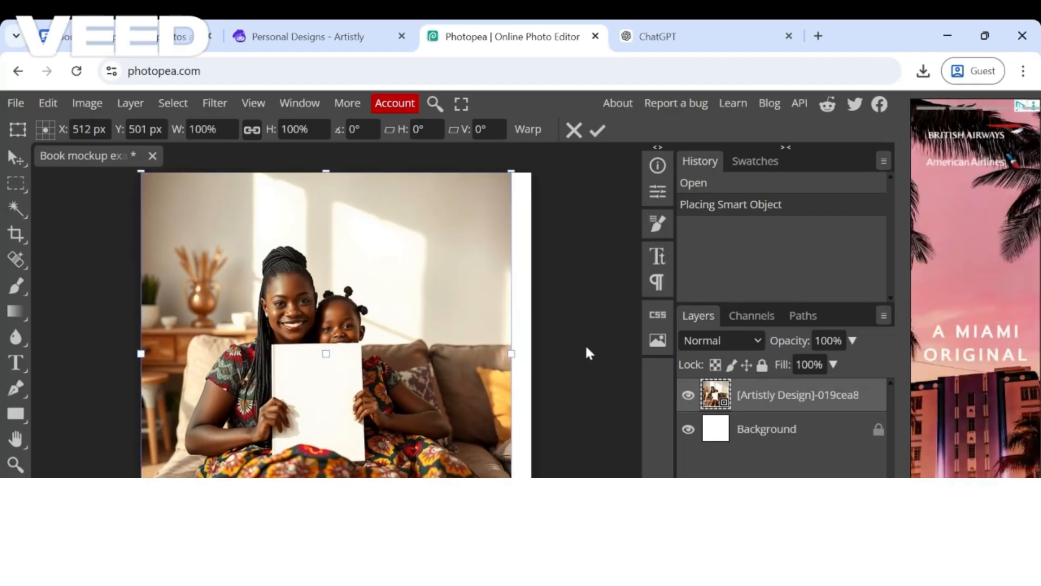
pyautogui.scroll(-1, 589, 353)
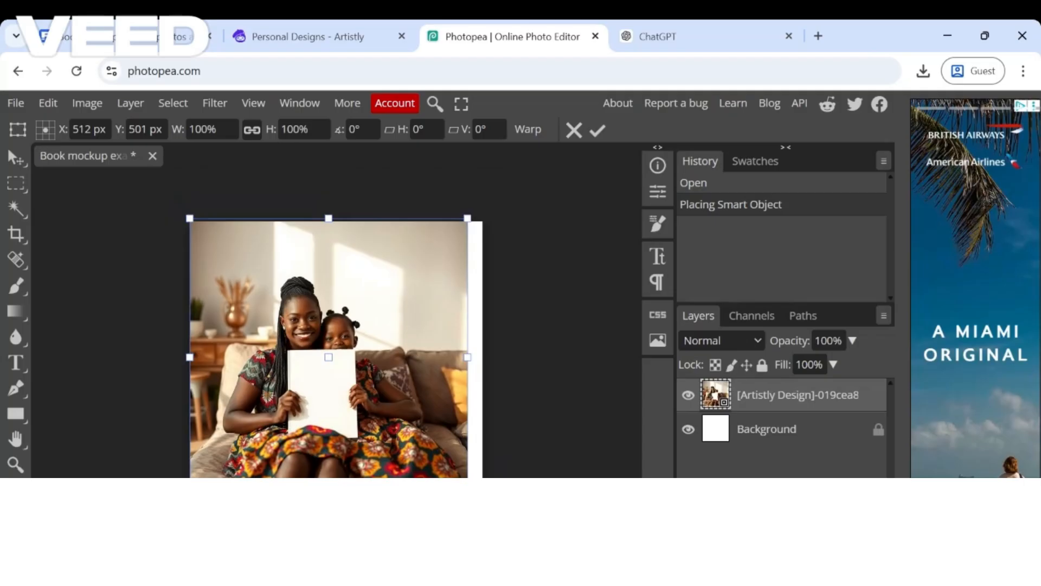
pyautogui.moveTo(468, 496); pyautogui.dragTo(501, 522)
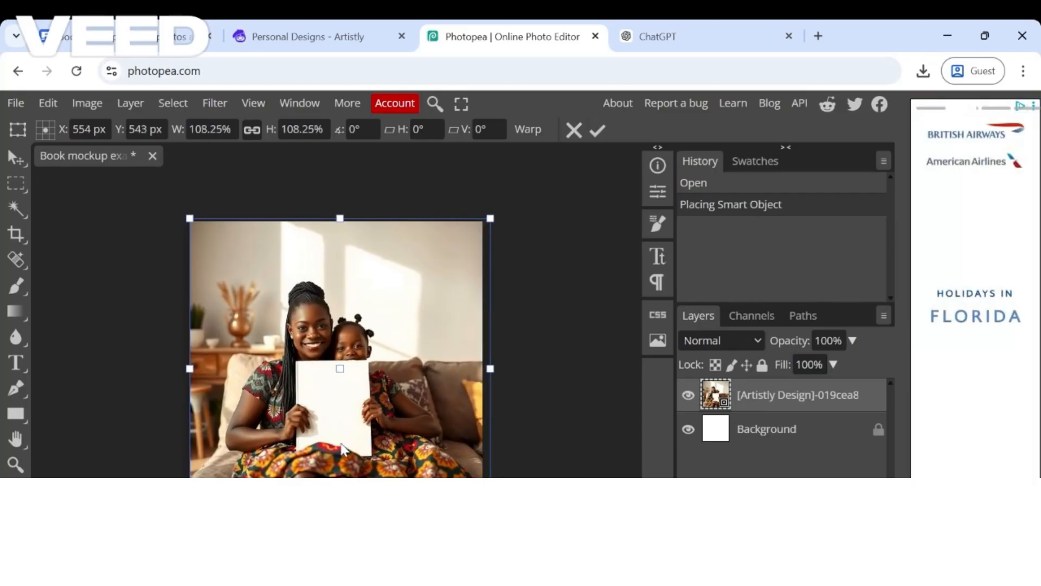
pyautogui.click(597, 131)
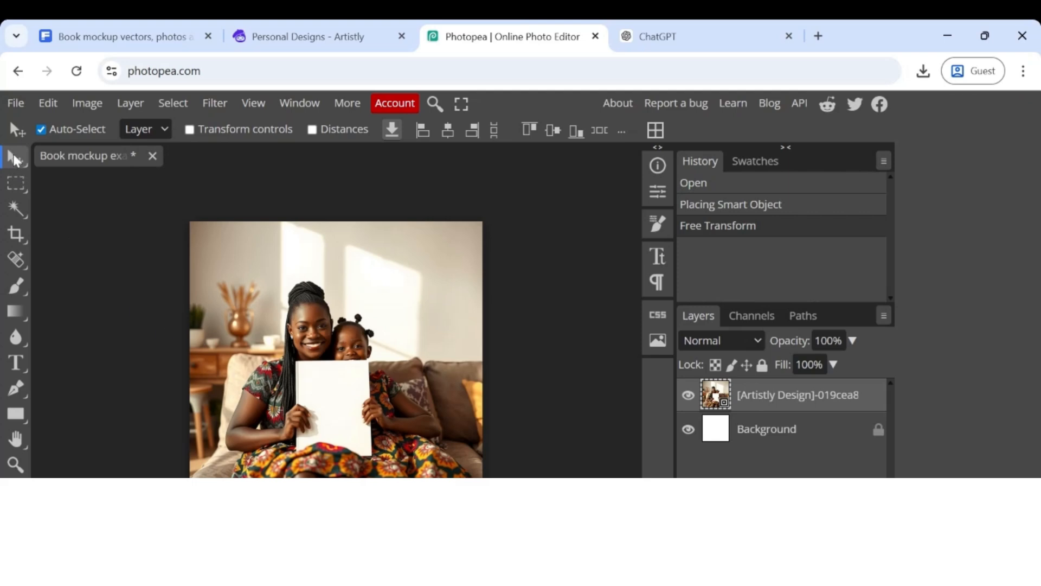
# Step: Show the transform controls around the placed image and hide them again
pyautogui.click(189, 129)
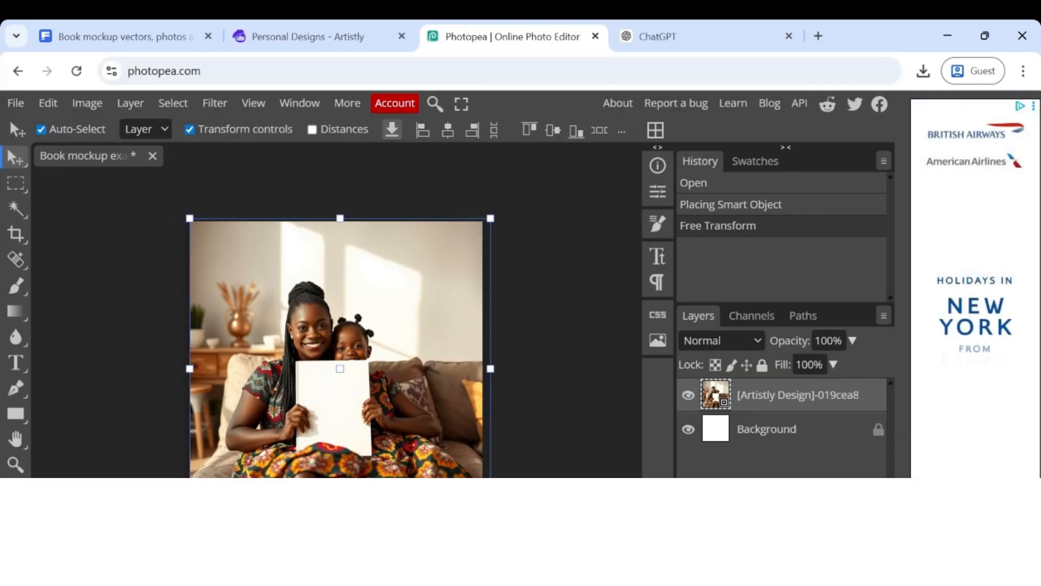
pyautogui.click(190, 130)
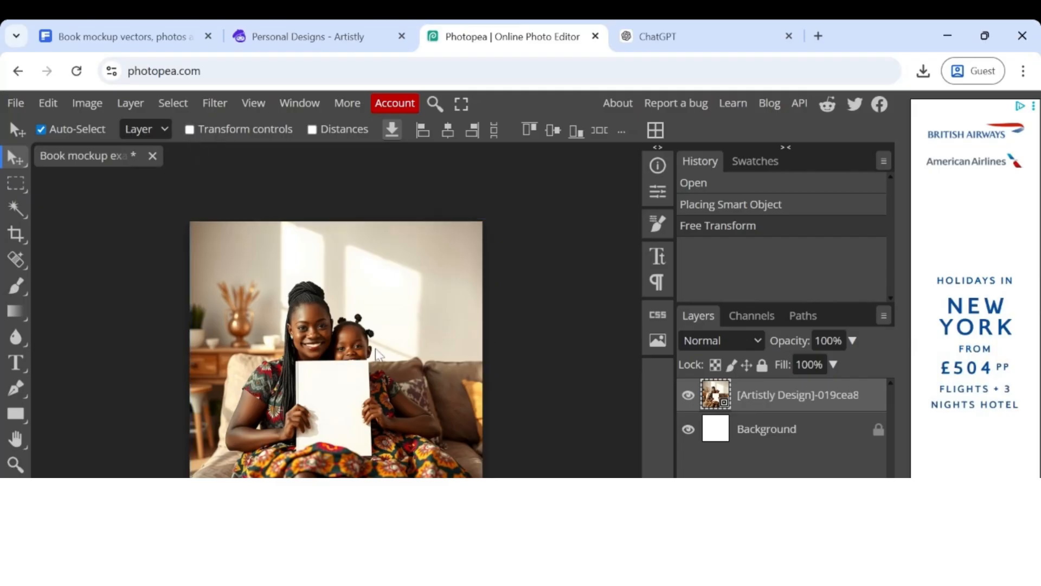
# Step: Choose the Magnetic Lasso Select tool from the selection tools
pyautogui.hotkey('ctrl', '+')
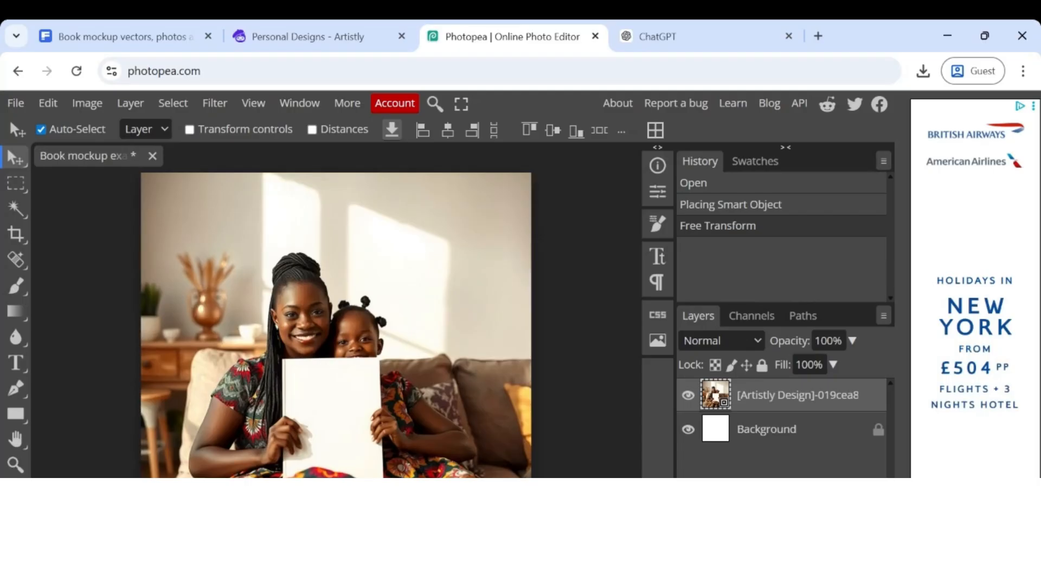
pyautogui.rightClick(20, 183)
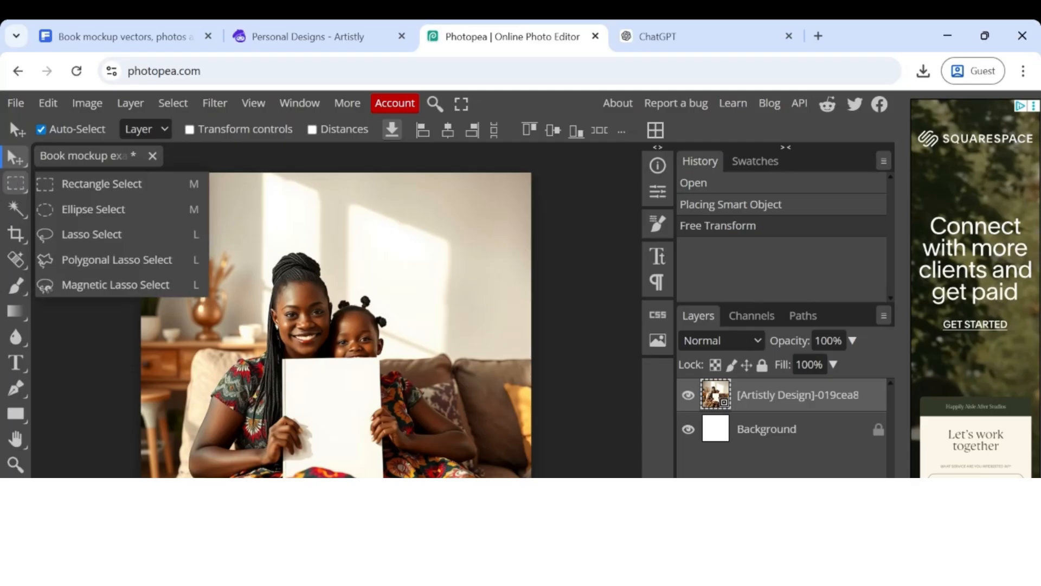
pyautogui.click(22, 181)
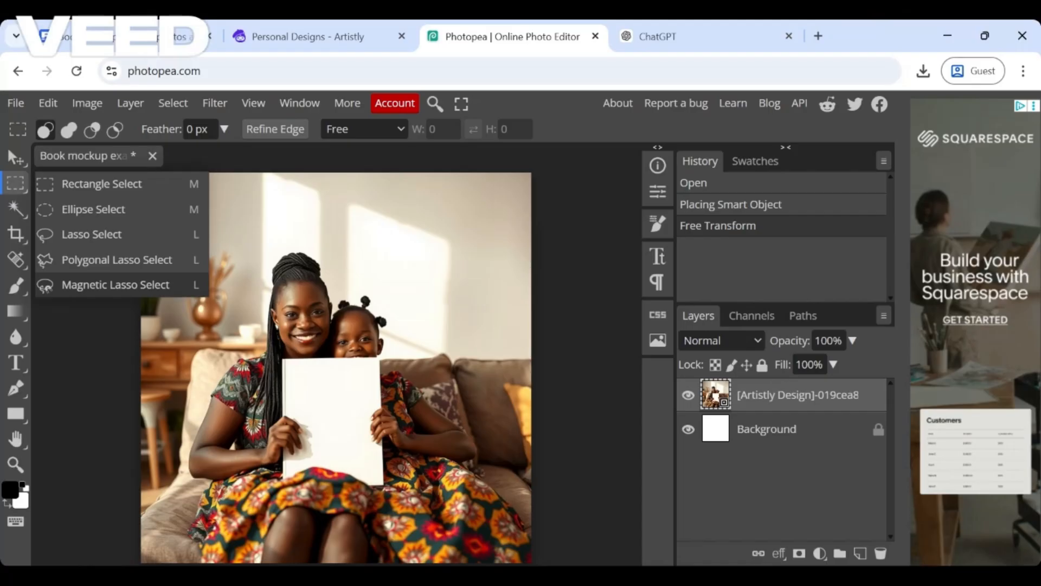
pyautogui.click(99, 283)
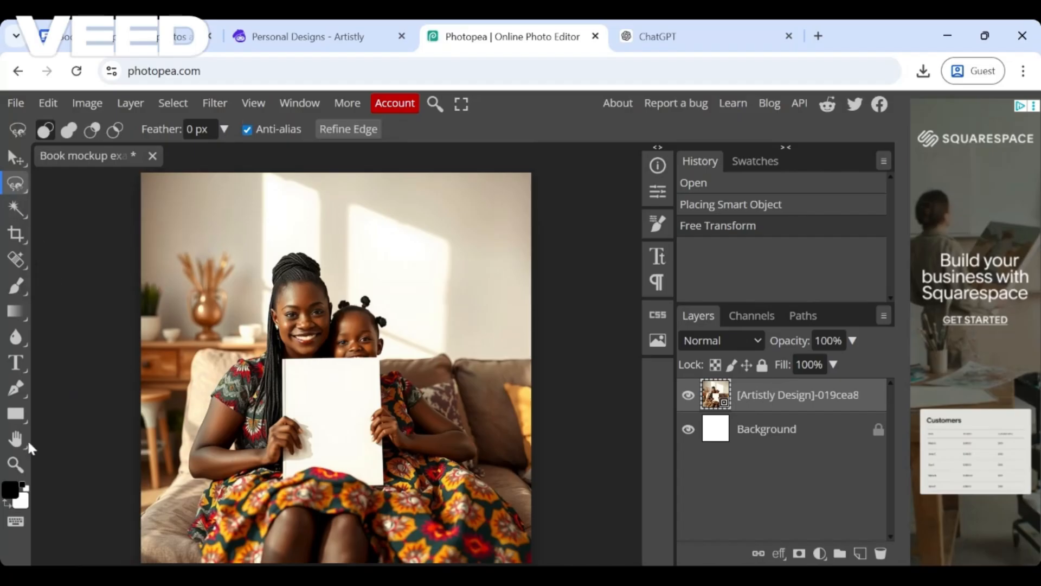
# Step: Examine the blank book's edges and the hands holding it up close, using the Hand Tool to move around the image
pyautogui.click(9, 440)
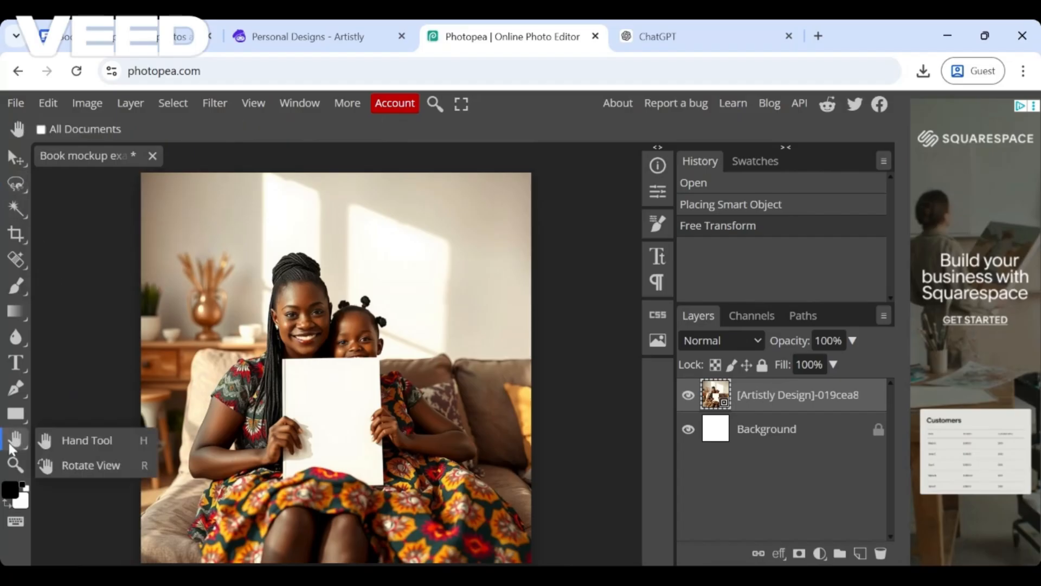
pyautogui.click(50, 444)
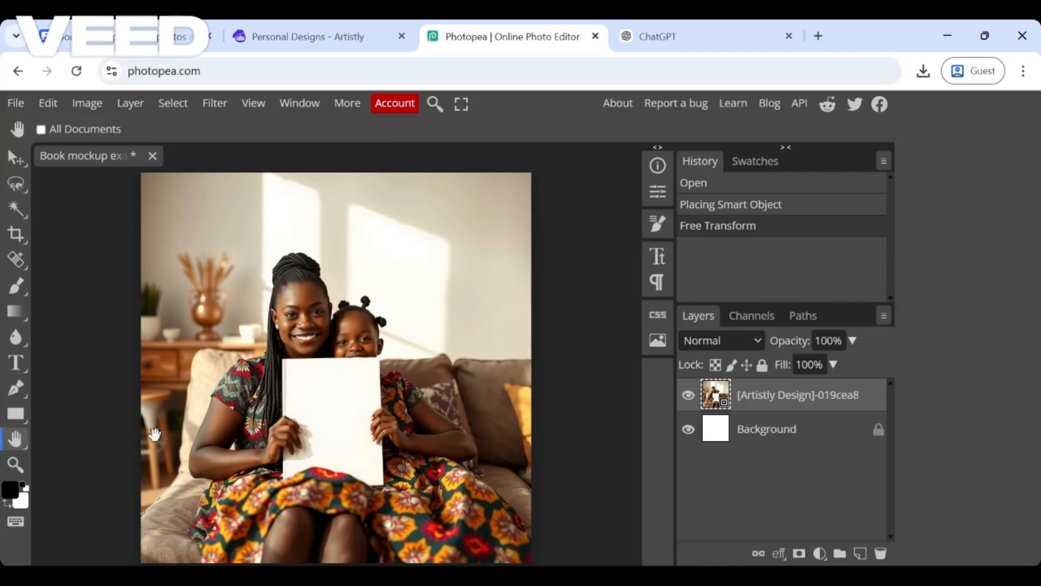
pyautogui.moveTo(154, 435); pyautogui.dragTo(182, 373)
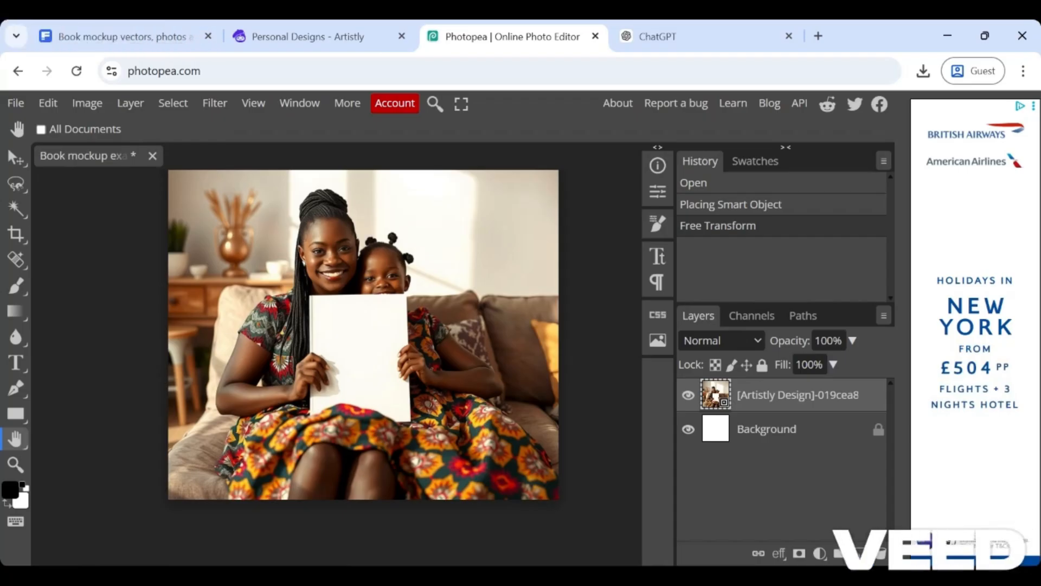
pyautogui.hotkey('ctrl', '+')
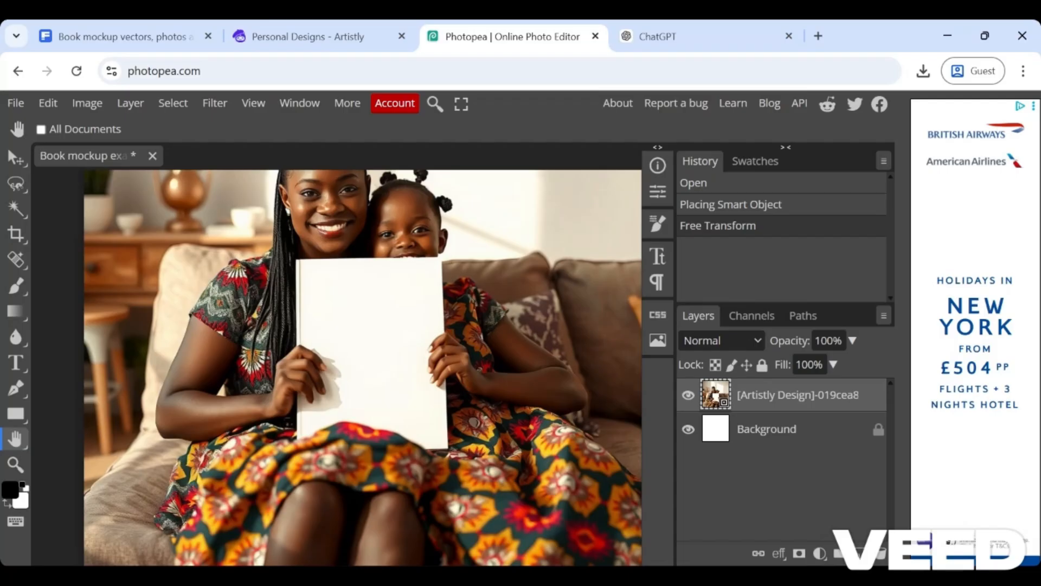
pyautogui.hotkey('ctrl', '+')
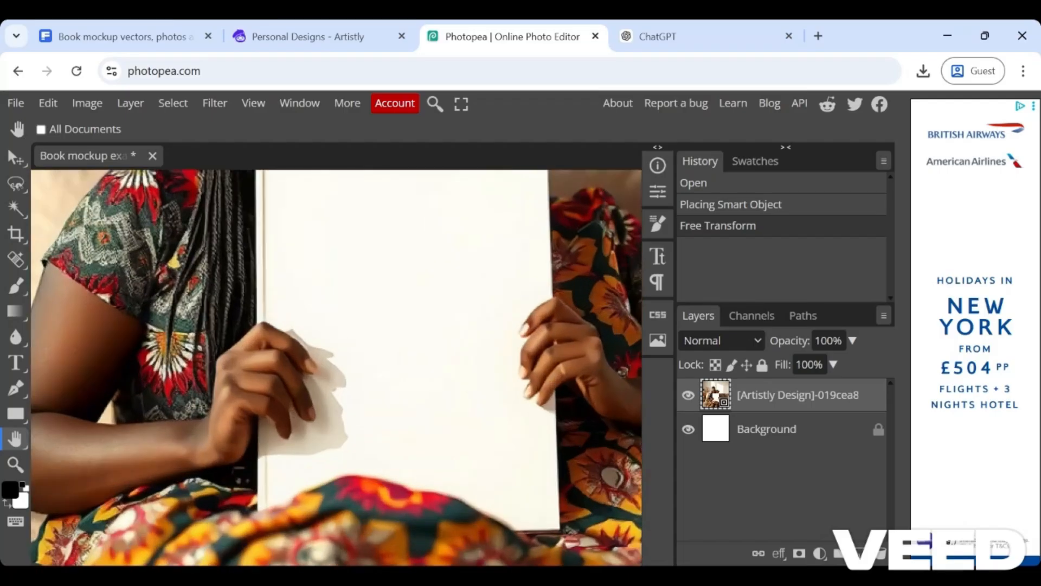
pyautogui.hotkey('ctrl', '-')
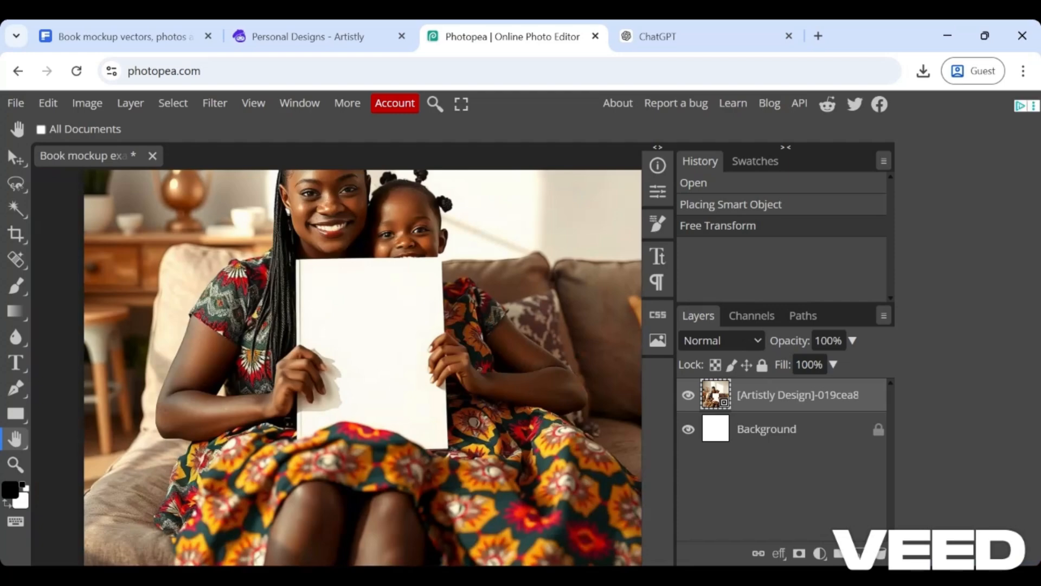
pyautogui.scroll(3, 337, 368)
pyautogui.hotkey('ctrl', '+')
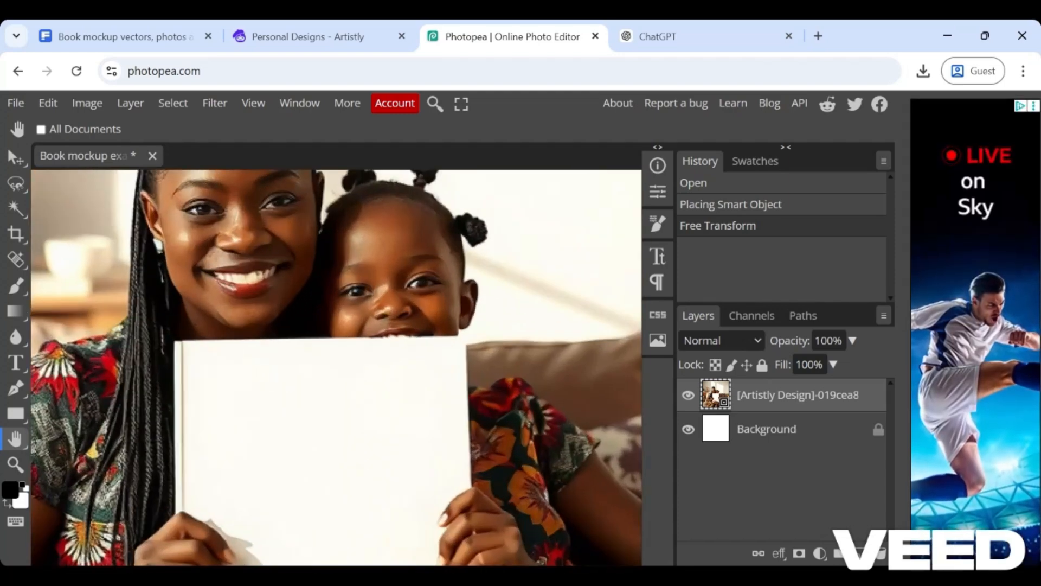
pyautogui.moveTo(344, 495); pyautogui.dragTo(341, 333)
pyautogui.hotkey('ctrl', '-')
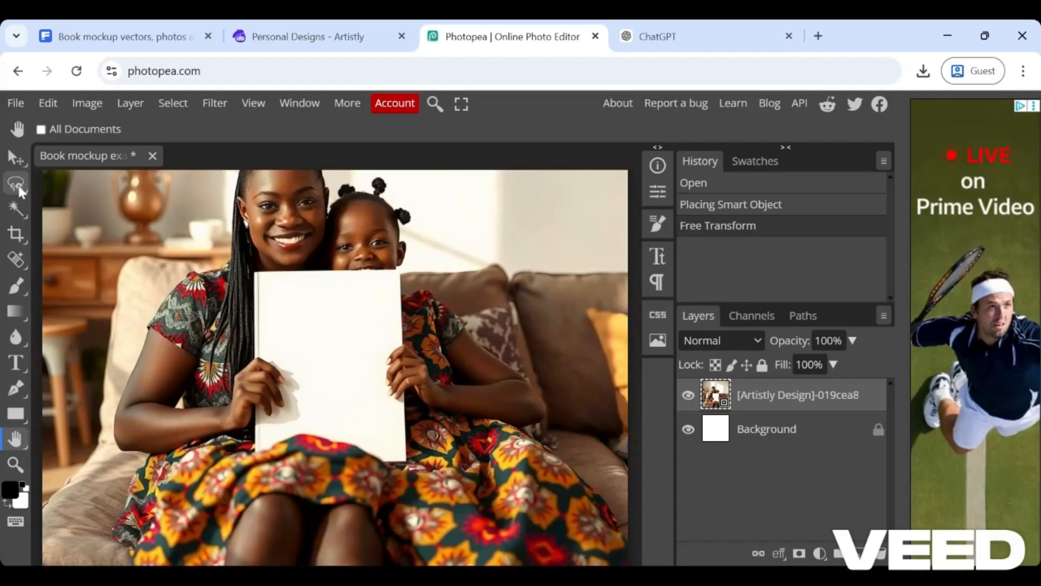
pyautogui.click(19, 188)
pyautogui.click(76, 282)
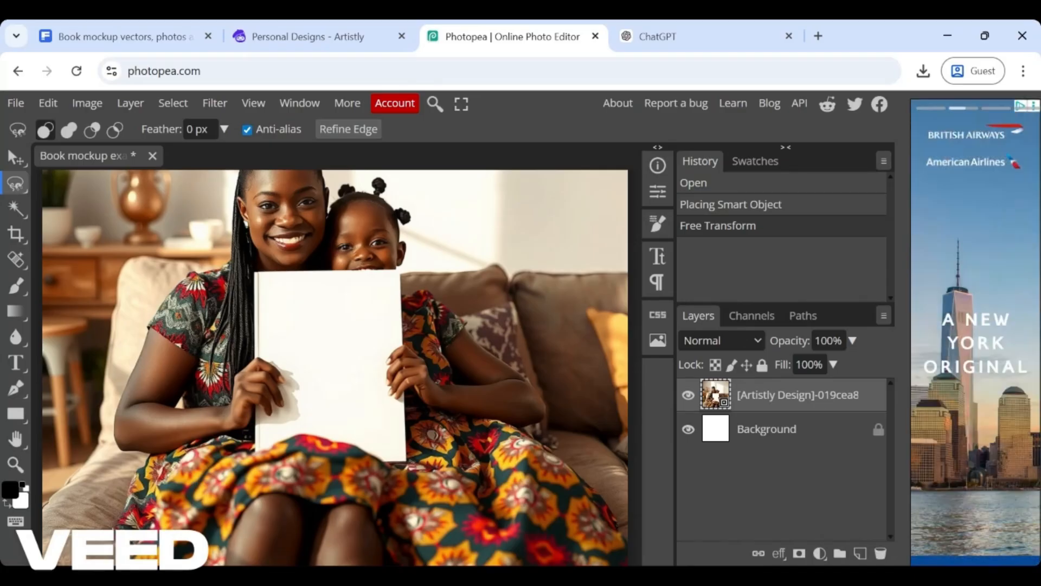
pyautogui.click(255, 271)
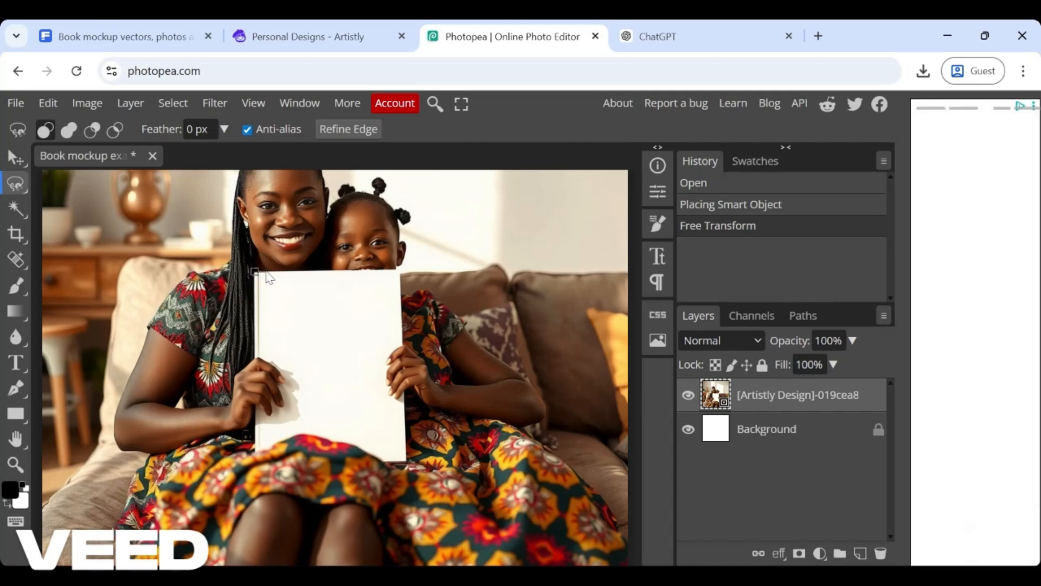
pyautogui.click(270, 272)
pyautogui.click(287, 272)
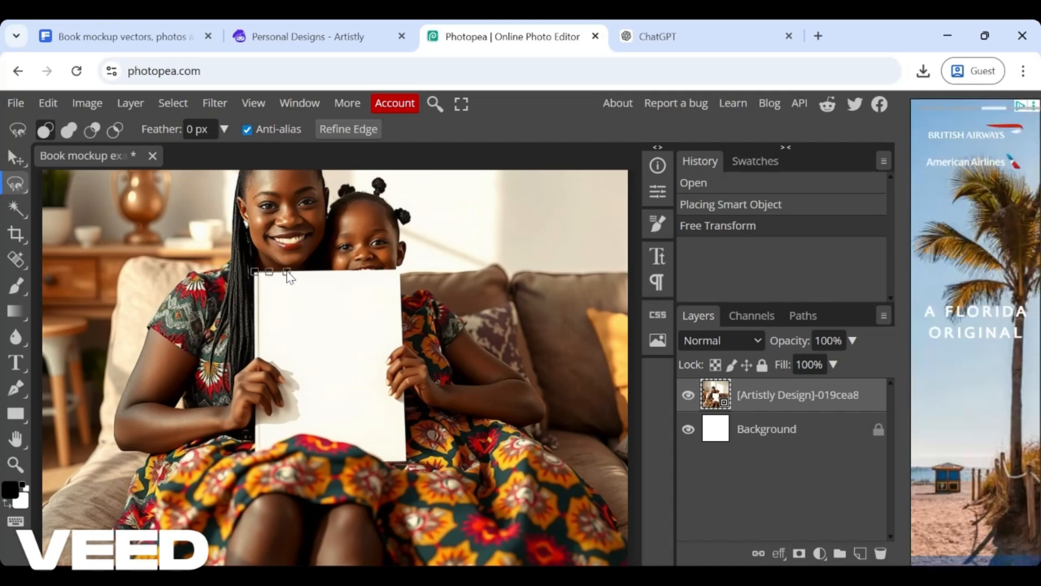
pyautogui.click(301, 272)
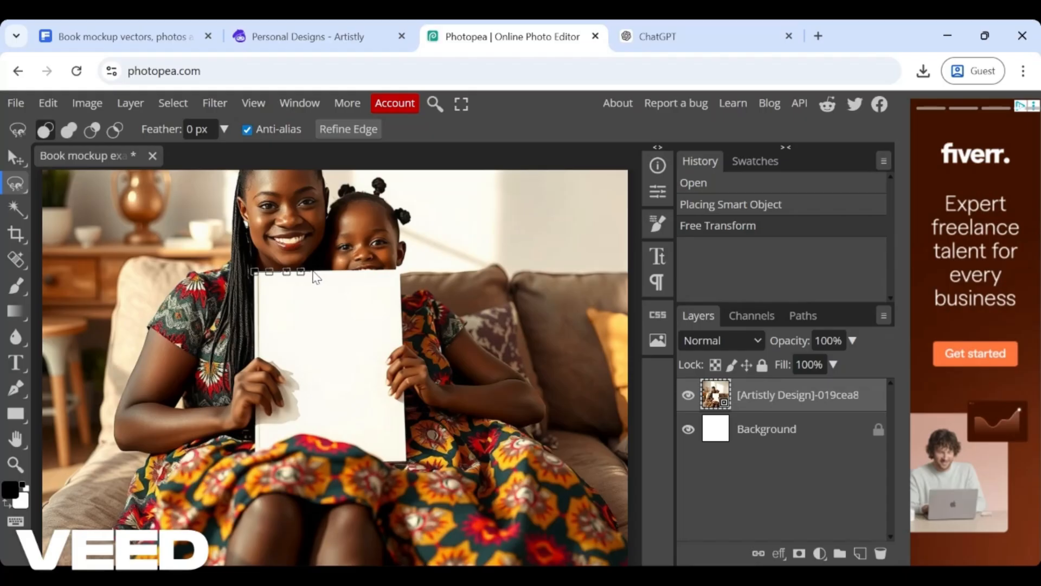
pyautogui.click(313, 272)
pyautogui.click(328, 271)
pyautogui.click(343, 271)
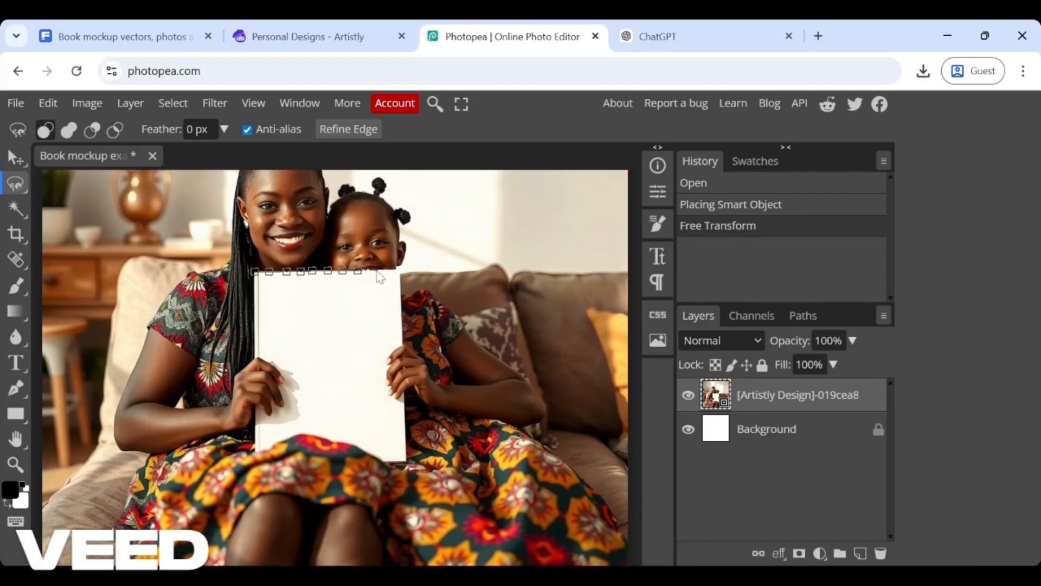
# Step: Trace the blank book's top edge with the Magnetic Lasso, from its upper-left corner to its upper-right corner
pyautogui.hotkey('ctrl', '+')
pyautogui.hotkey('ctrl', '+')
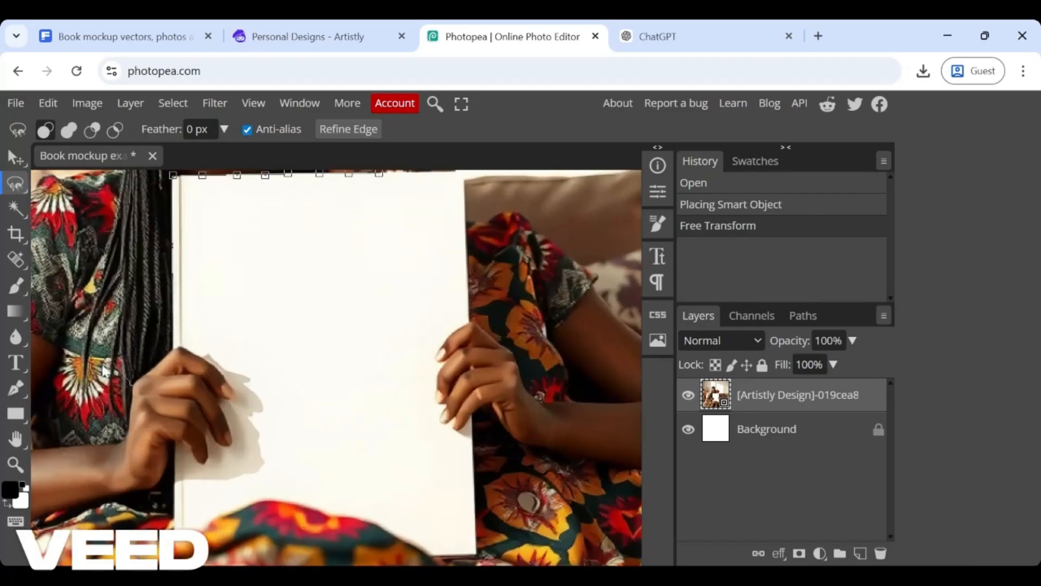
pyautogui.click(19, 432)
pyautogui.moveTo(480, 265); pyautogui.dragTo(445, 338)
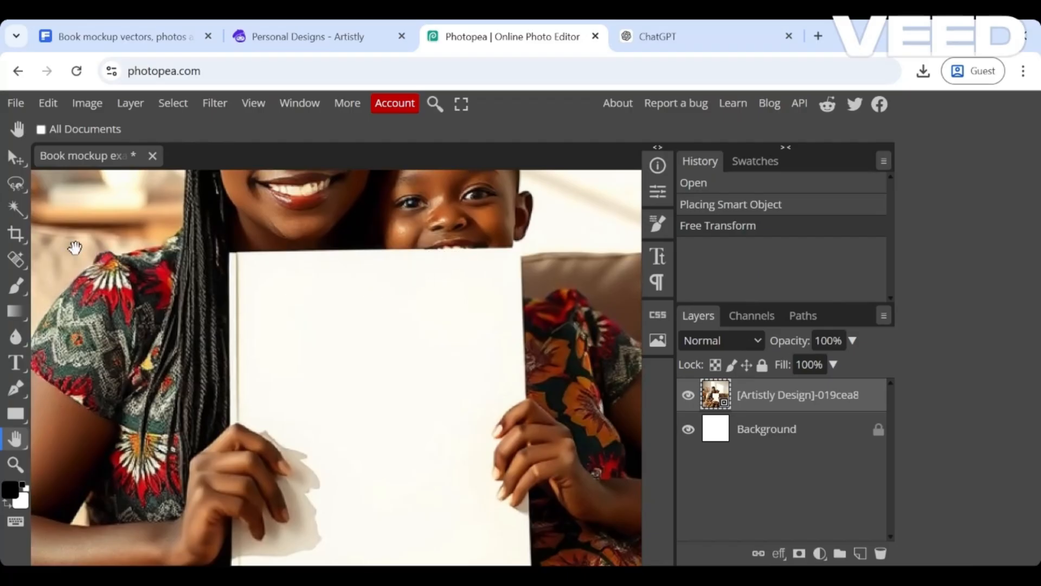
pyautogui.click(17, 185)
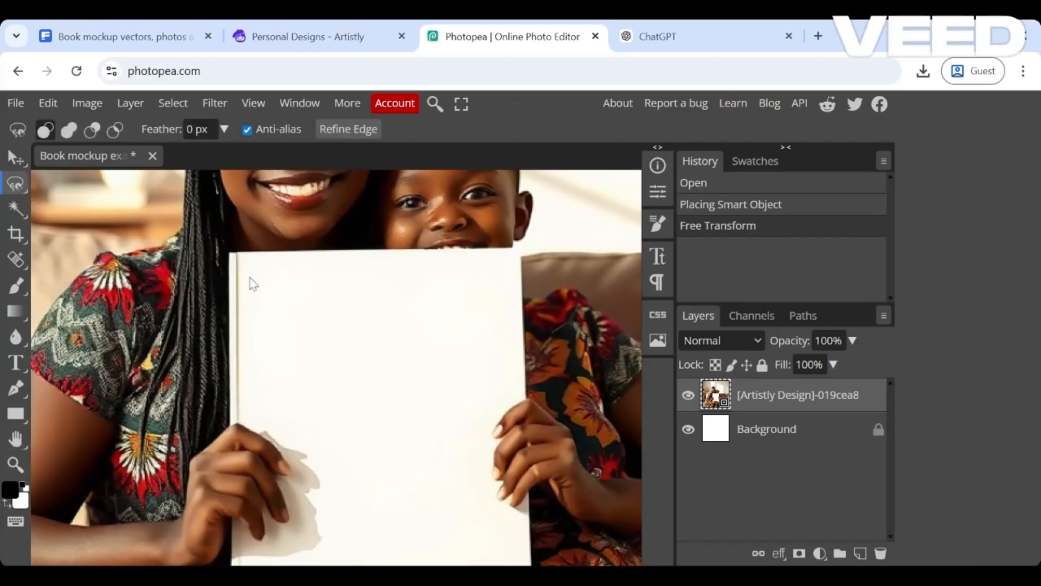
pyautogui.click(229, 250)
pyautogui.click(240, 251)
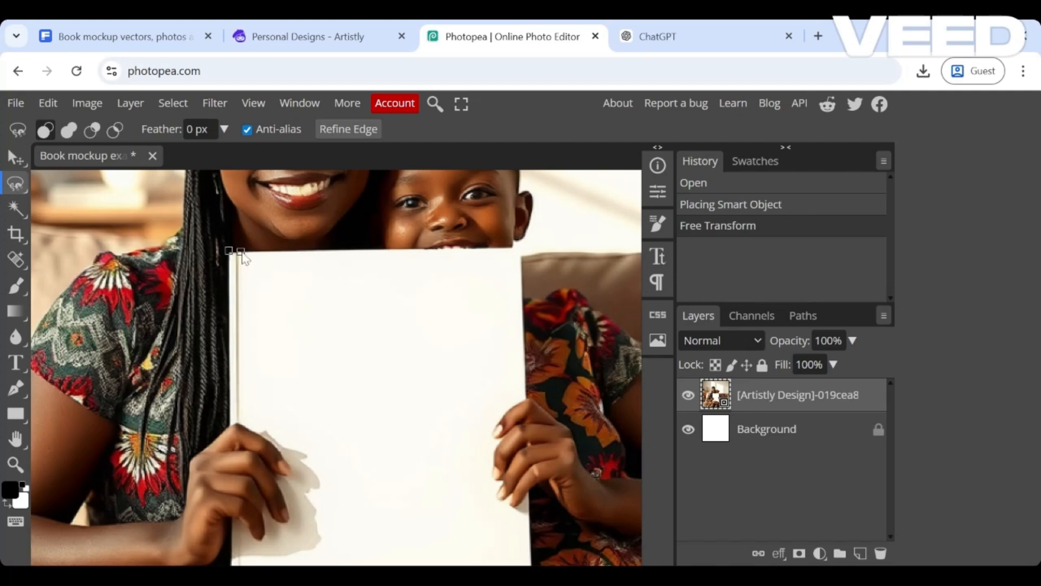
pyautogui.click(279, 251)
pyautogui.click(312, 251)
pyautogui.click(363, 250)
pyautogui.click(390, 250)
pyautogui.click(426, 251)
pyautogui.click(440, 251)
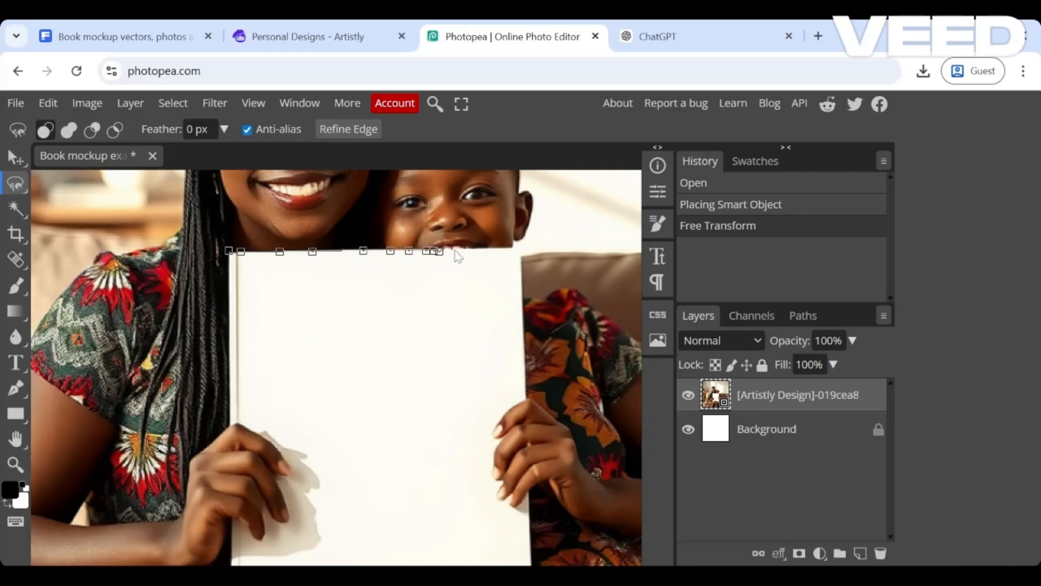
pyautogui.click(446, 251)
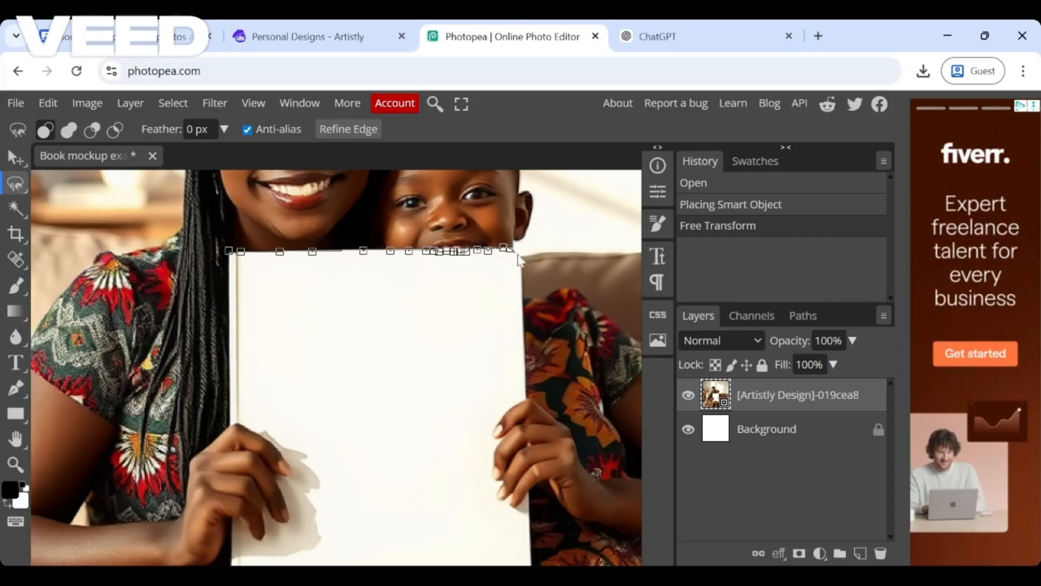
pyautogui.click(522, 254)
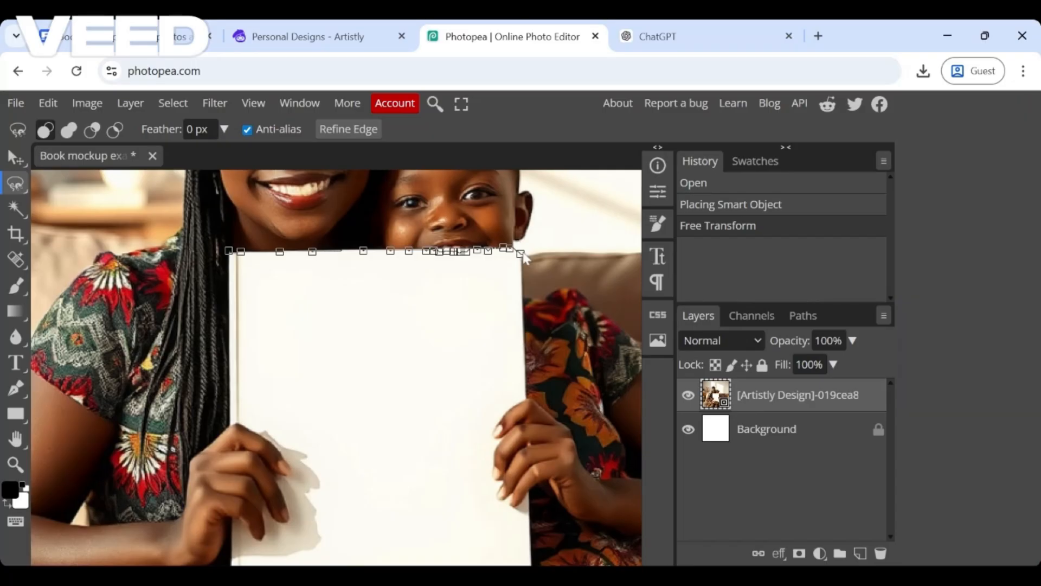
# Step: Continue the lasso outline down the book's right edge, around the fingers there, and along the bottom edge above the dress
pyautogui.click(521, 288)
pyautogui.click(523, 365)
pyautogui.click(527, 397)
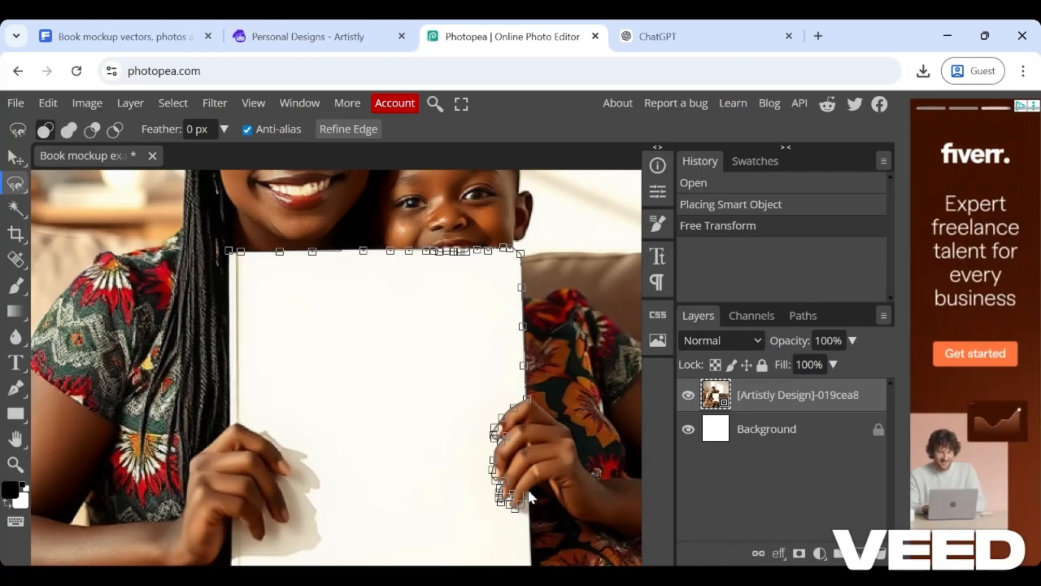
pyautogui.hotkey('ctrl', '-')
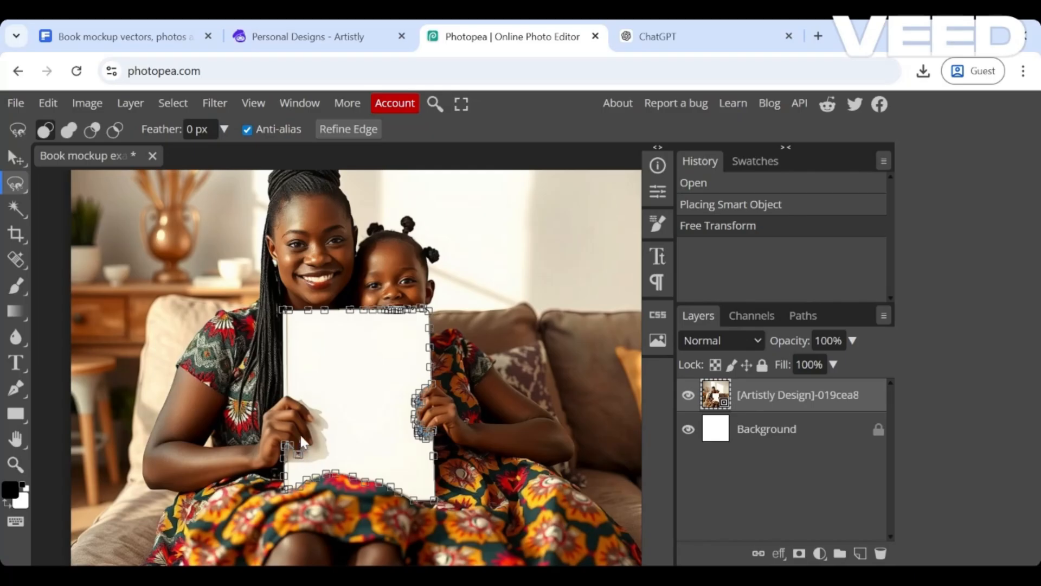
# Step: Trace around the hand on the book's left side and up the spine, closing the selection at the starting corner
pyautogui.click(301, 436)
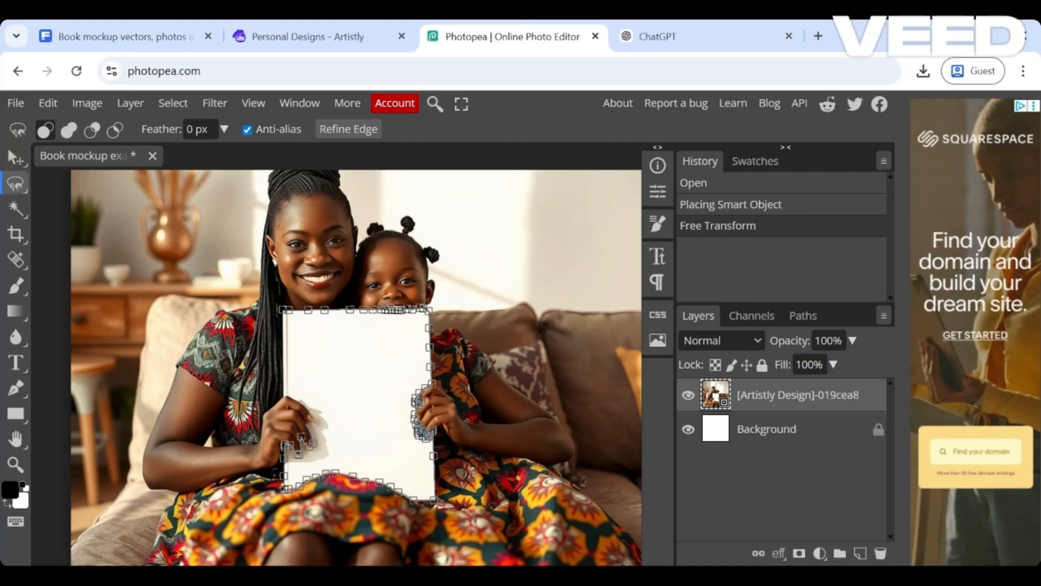
pyautogui.click(308, 424)
pyautogui.click(292, 397)
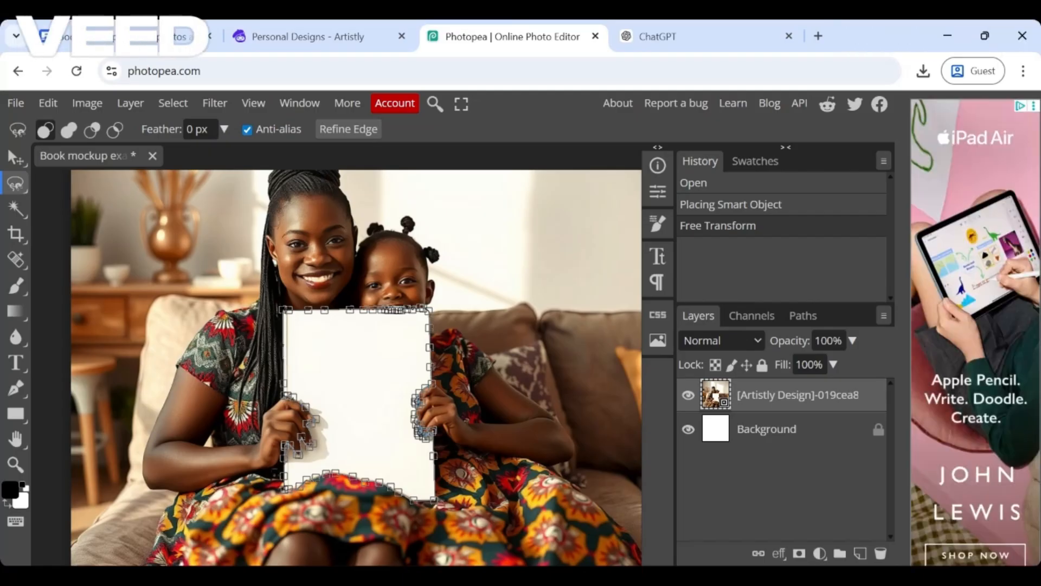
pyautogui.click(284, 310)
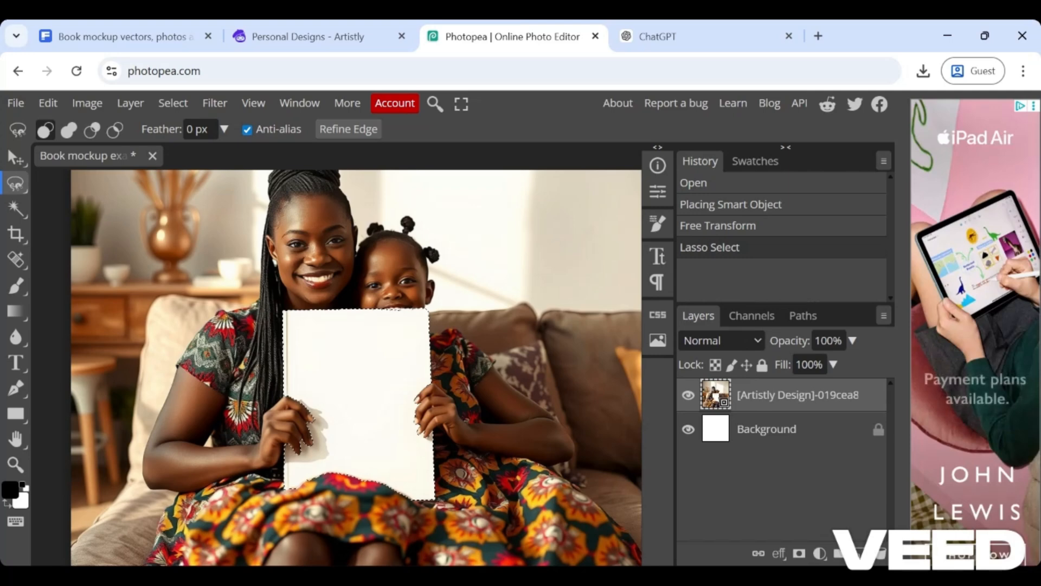
# Step: Copy the selected book area from the design layer to a new layer and duplicate that layer twice
pyautogui.rightClick(715, 399)
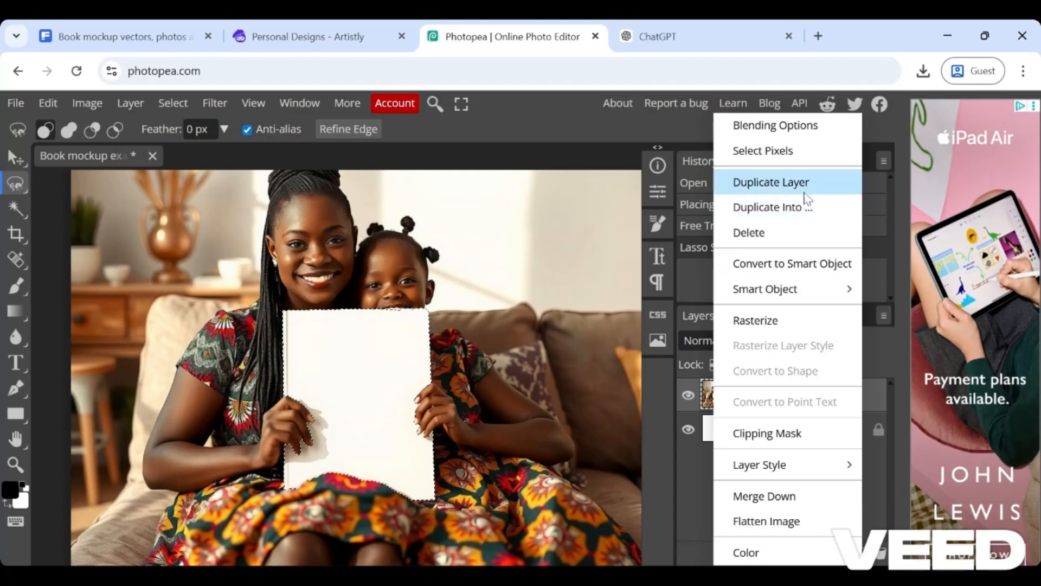
pyautogui.click(707, 396)
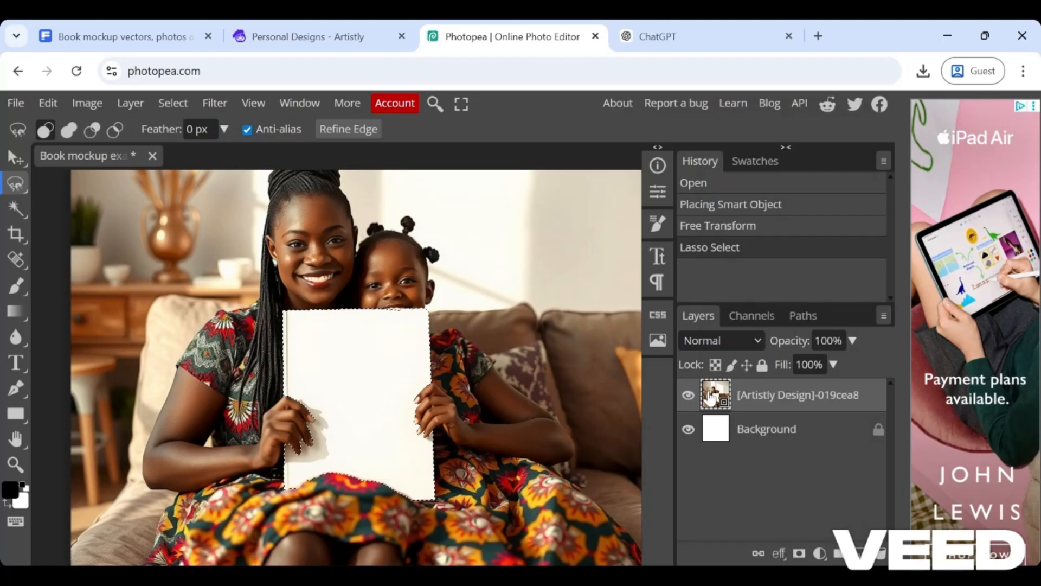
pyautogui.hotkey('ctrl', 'j')
pyautogui.hotkey('ctrl', 'j')
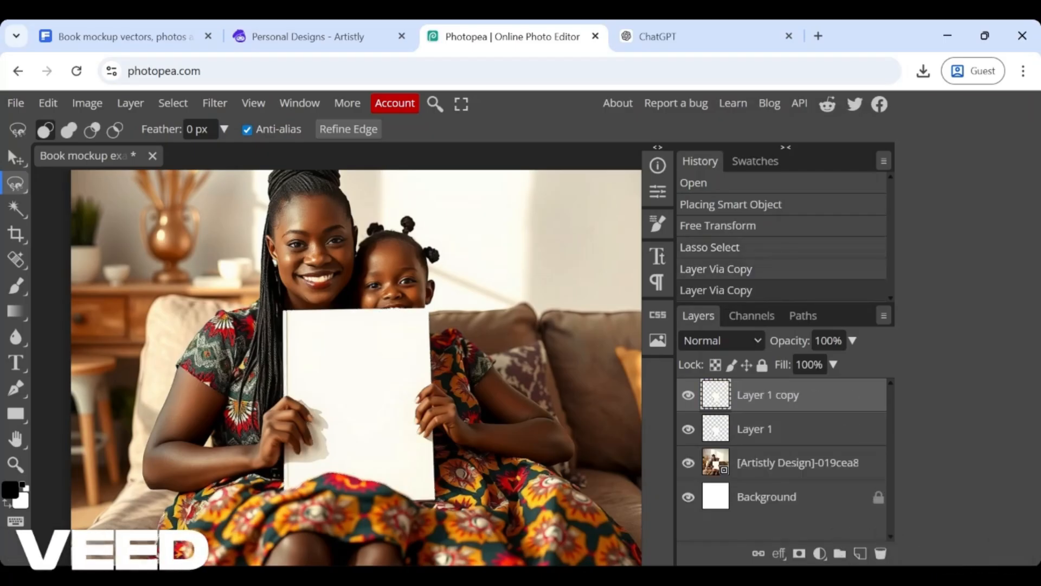
pyautogui.hotkey('ctrl', 'j')
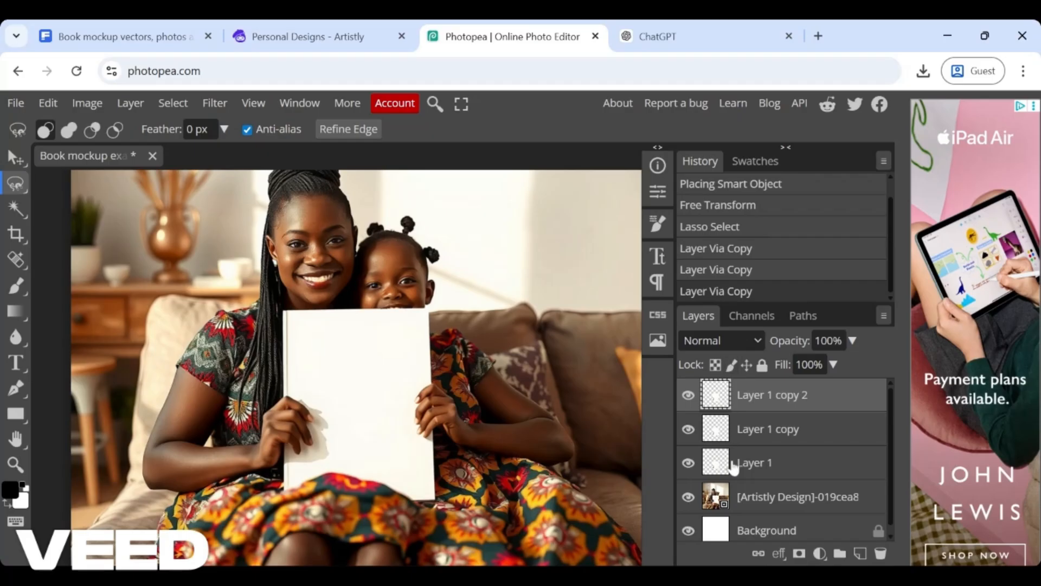
# Step: Duplicate the mother-and-daughter design layer and move the duplicate directly above the Background layer
pyautogui.click(717, 499)
pyautogui.rightClick(717, 499)
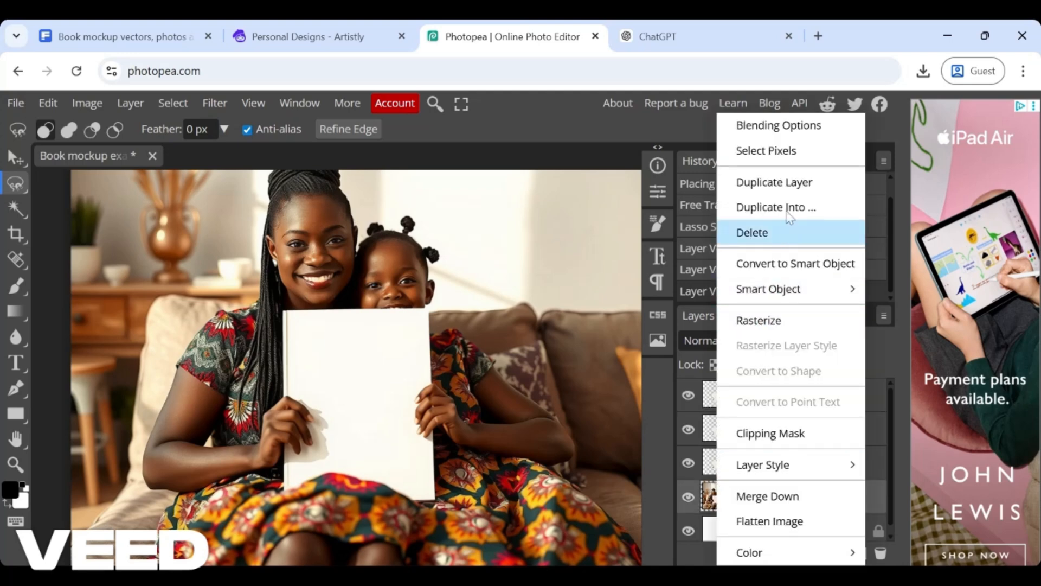
pyautogui.click(793, 186)
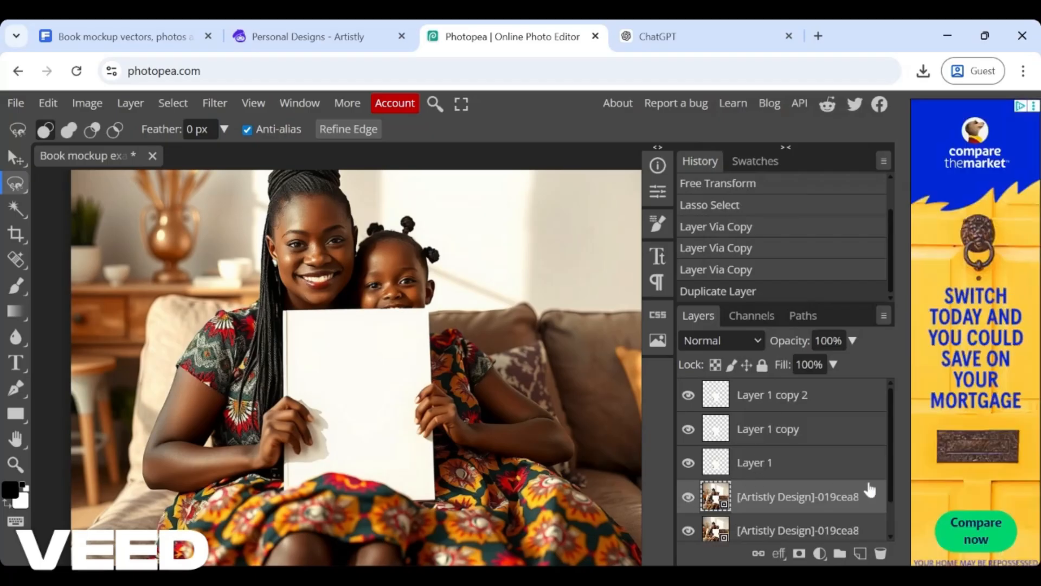
pyautogui.moveTo(891, 457); pyautogui.dragTo(889, 518)
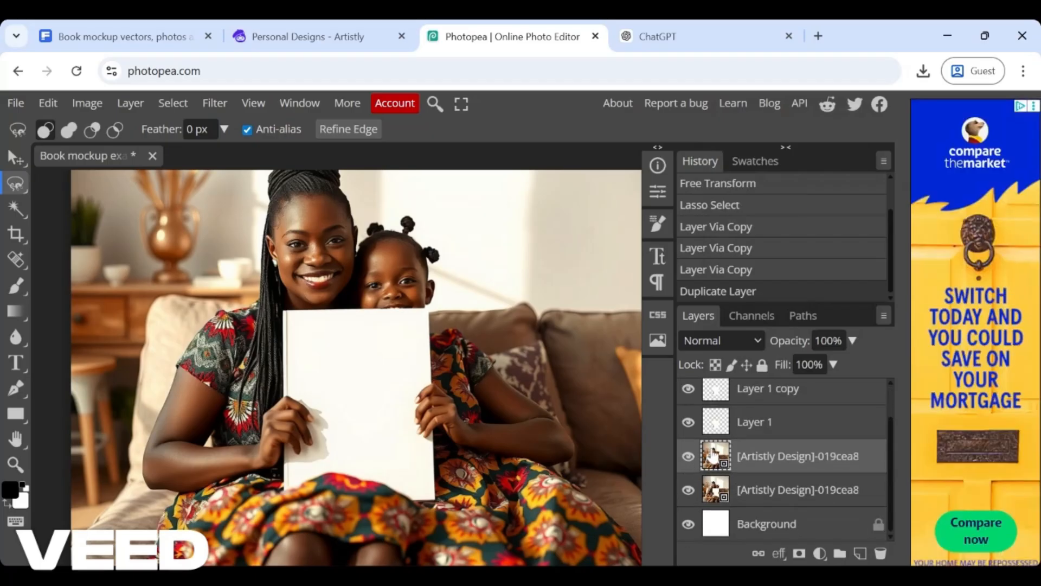
pyautogui.moveTo(712, 458); pyautogui.dragTo(715, 506)
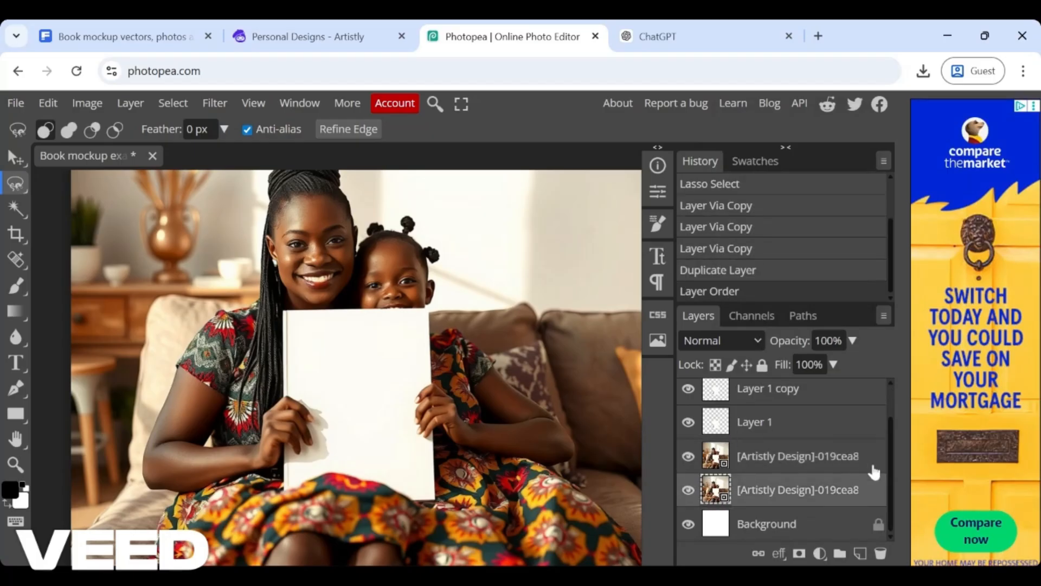
# Step: Hide the lower design layer together with Layer 1 copy and Layer 1 copy 2
pyautogui.moveTo(889, 484); pyautogui.dragTo(887, 424)
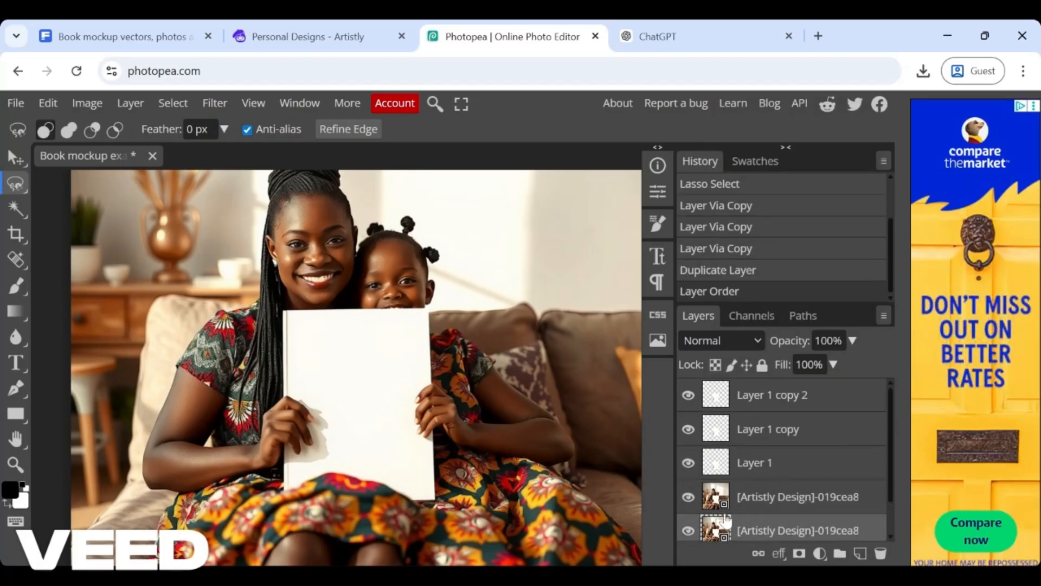
pyautogui.click(688, 530)
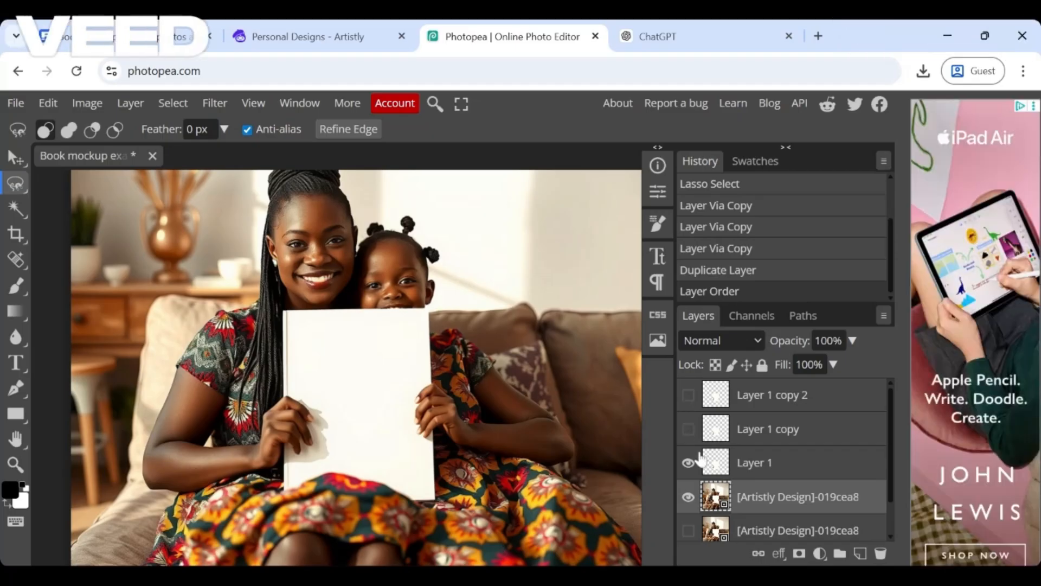
# Step: Place the Kwame Nkrumah cover above Layer 1, position it over the blank book, scale it to 25.8%, and apply the transform
pyautogui.click(714, 464)
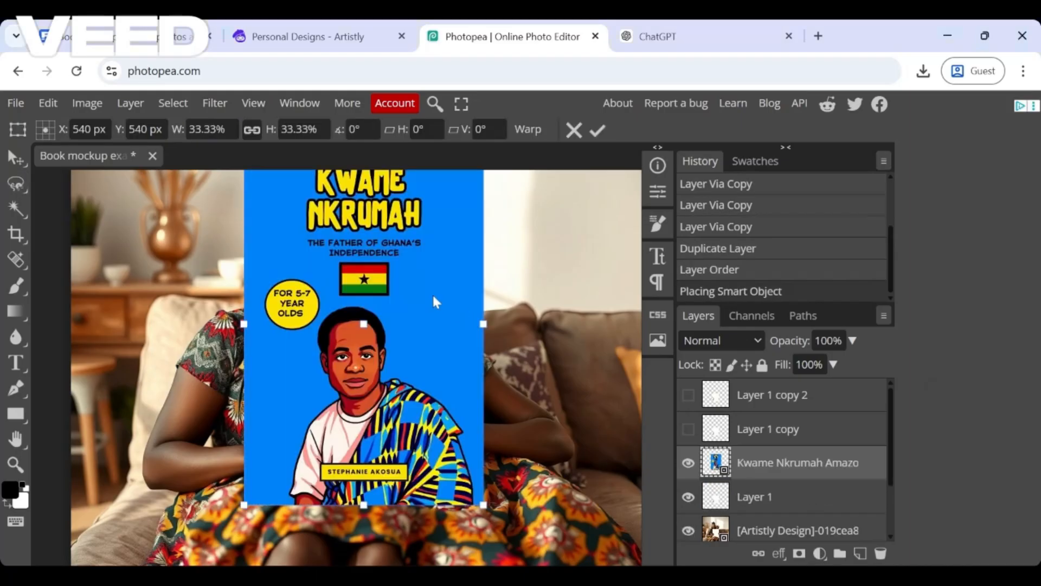
pyautogui.moveTo(436, 302); pyautogui.dragTo(440, 356)
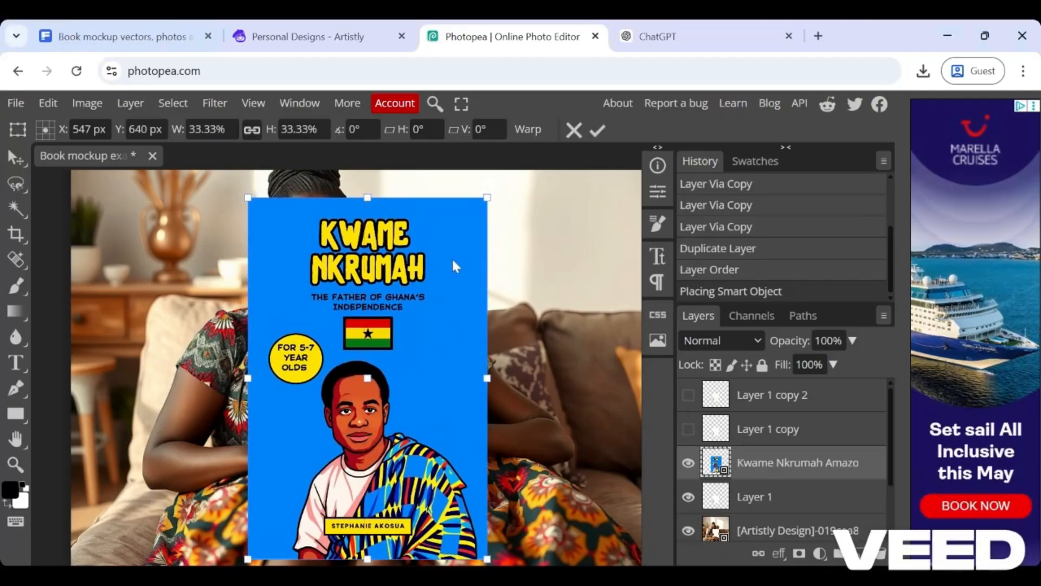
pyautogui.moveTo(421, 320); pyautogui.dragTo(422, 309)
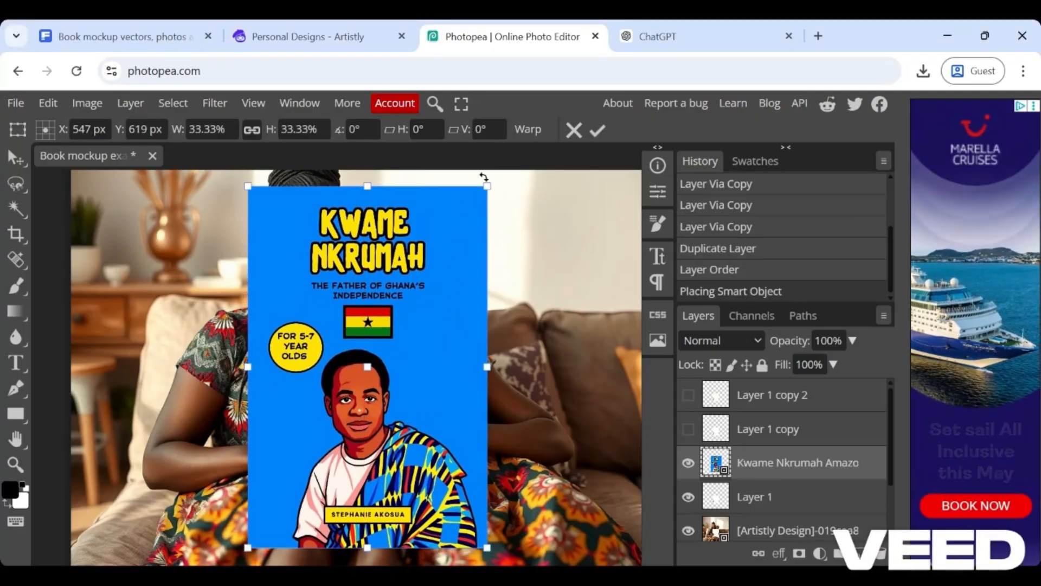
pyautogui.moveTo(487, 186); pyautogui.dragTo(459, 282)
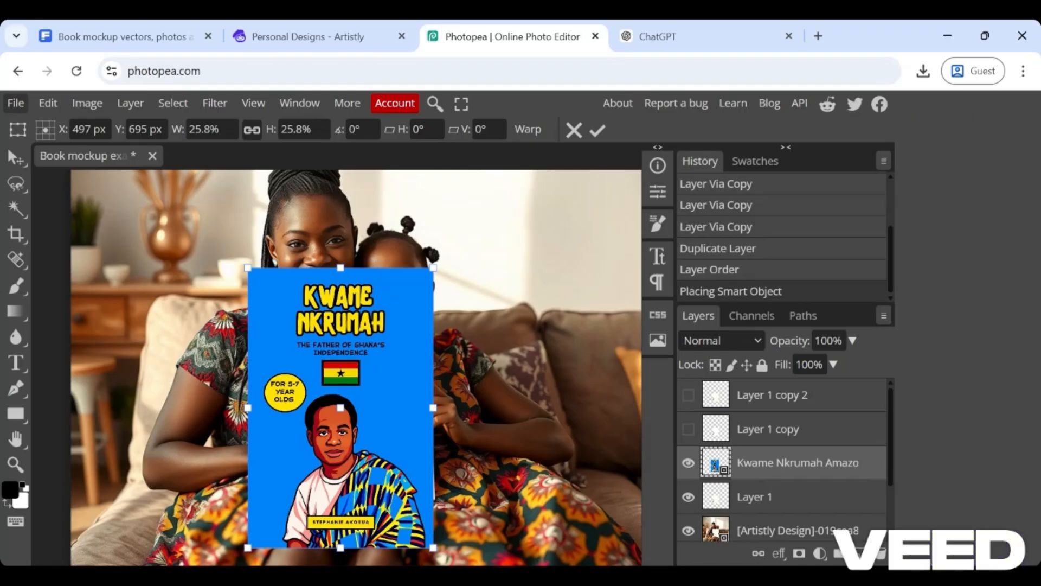
pyautogui.click(15, 103)
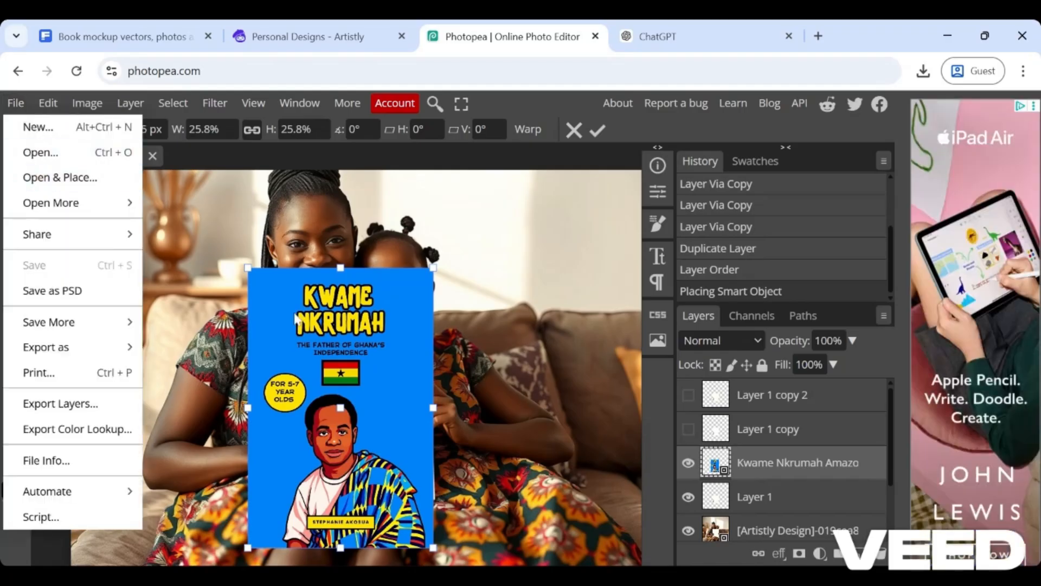
pyautogui.click(321, 340)
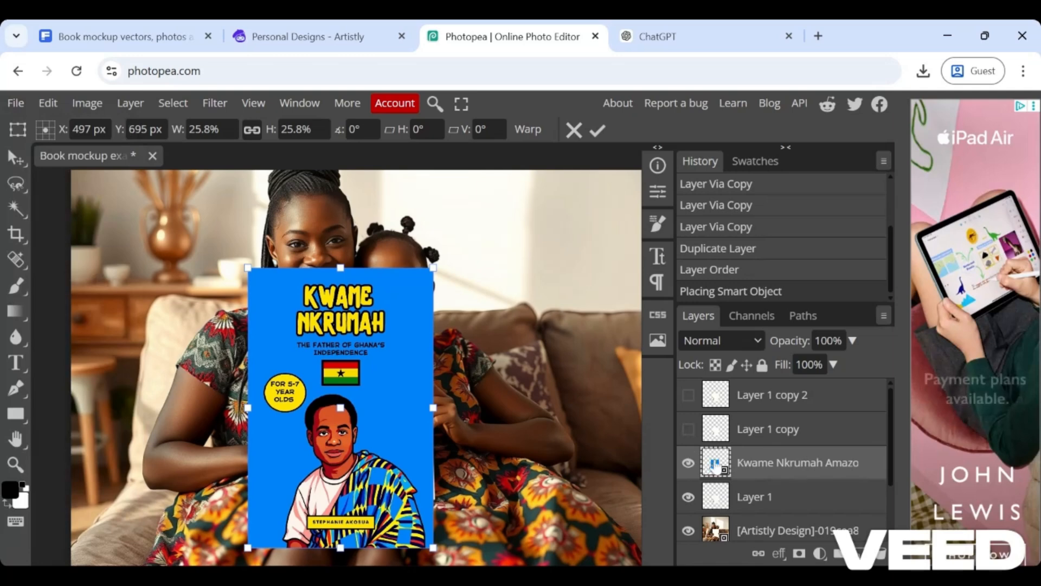
pyautogui.moveTo(714, 473); pyautogui.dragTo(714, 463)
pyautogui.press('l')
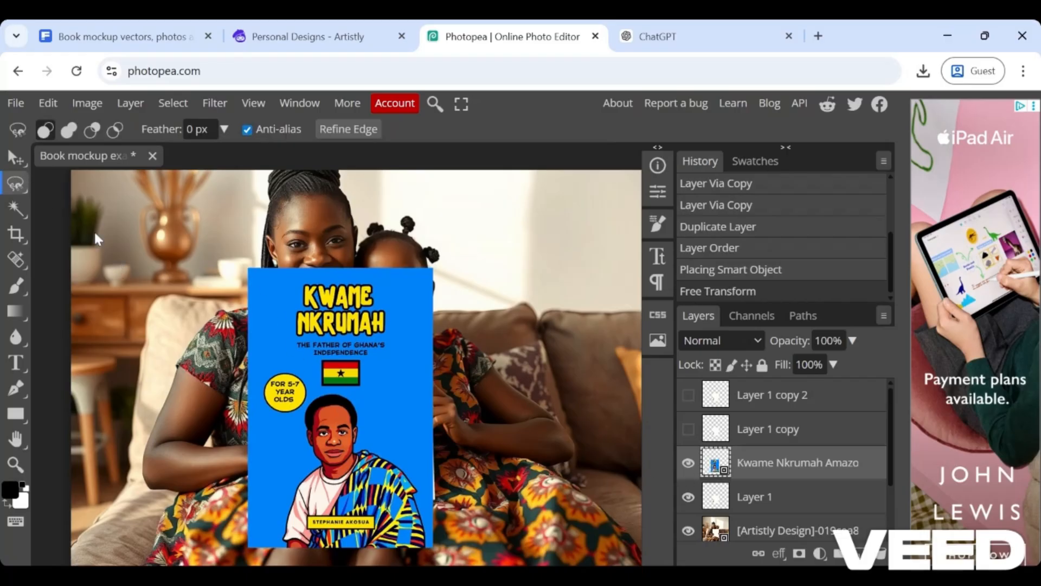
pyautogui.click(15, 158)
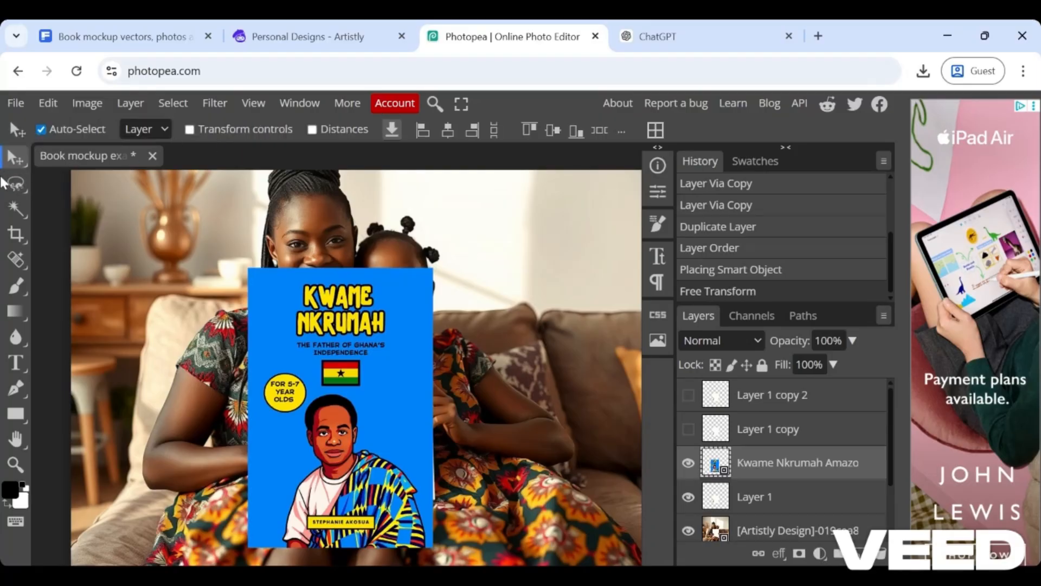
# Step: Show the transform controls, hide Layer 1, and move the Kwame Nkrumah cover layer directly below Layer 1
pyautogui.click(187, 136)
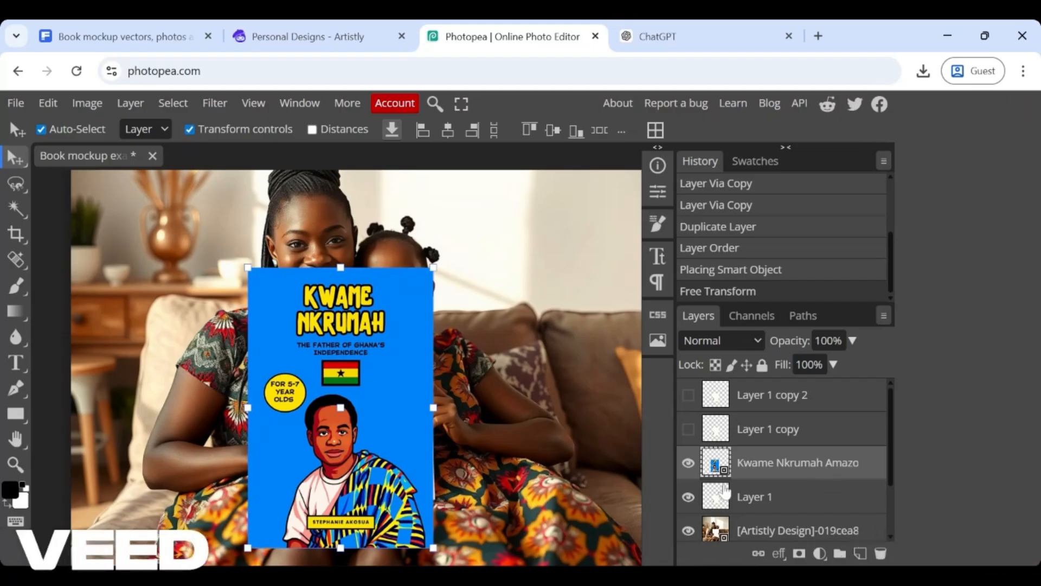
pyautogui.click(689, 496)
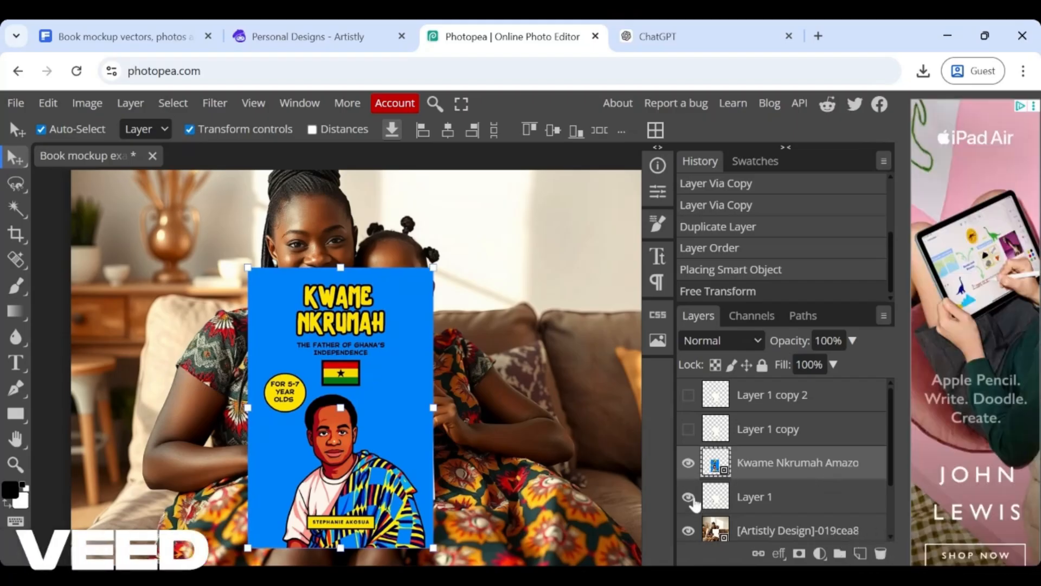
pyautogui.moveTo(712, 461); pyautogui.dragTo(705, 509)
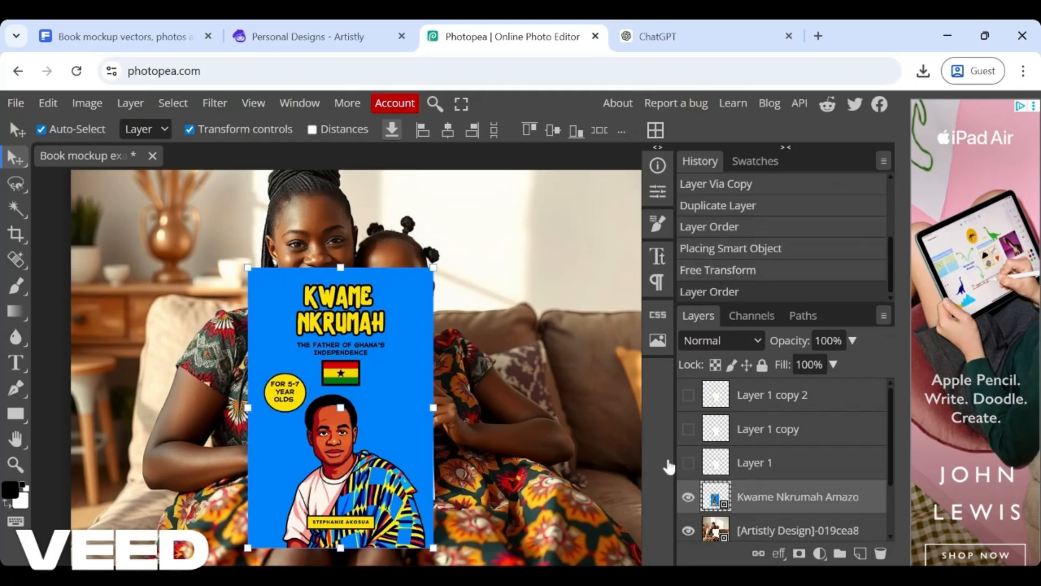
# Step: Reposition the cover over the blank book, scale it to 20.98%, rotate it -1.1°, and apply the transform
pyautogui.moveTo(321, 345); pyautogui.dragTo(336, 328)
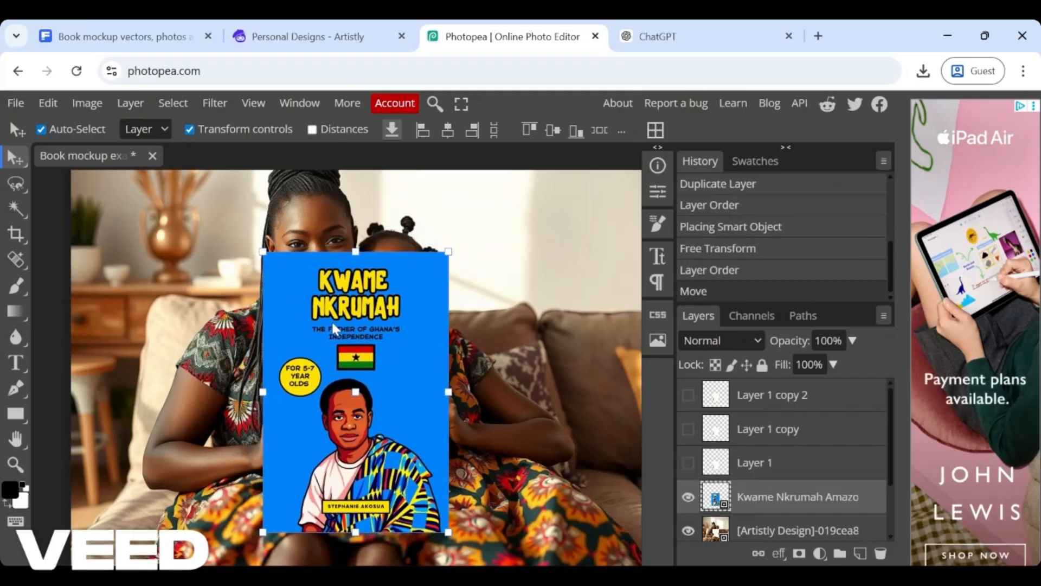
pyautogui.moveTo(447, 253); pyautogui.dragTo(381, 333)
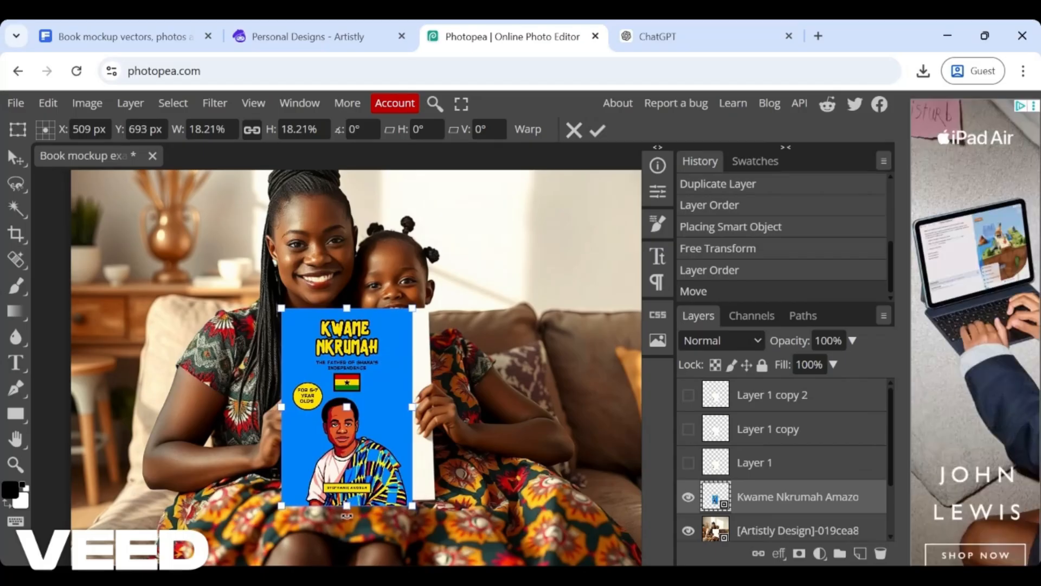
pyautogui.moveTo(347, 516); pyautogui.dragTo(348, 521)
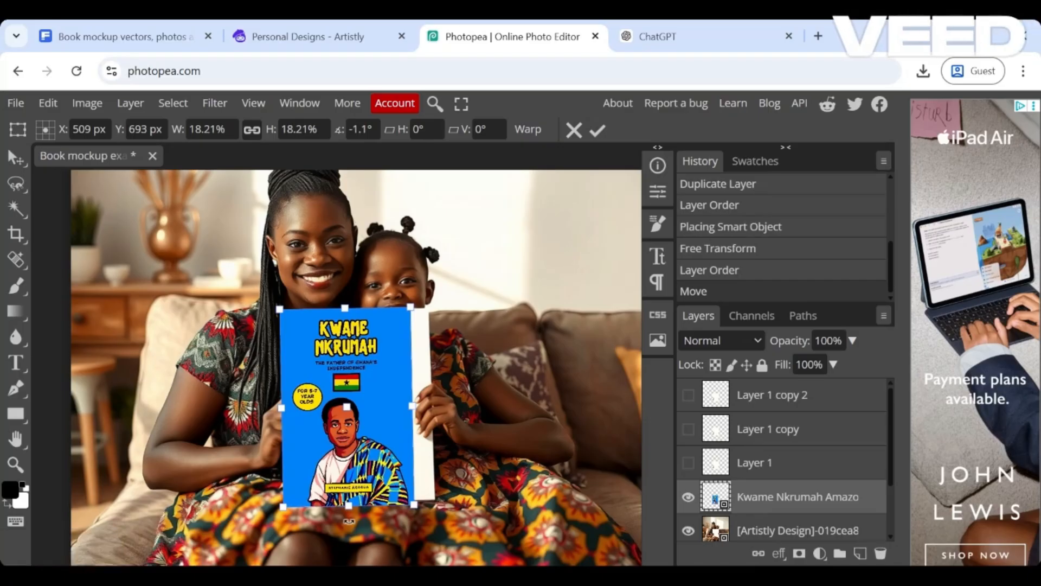
pyautogui.moveTo(411, 405); pyautogui.dragTo(432, 413)
pyautogui.moveTo(367, 445); pyautogui.dragTo(370, 446)
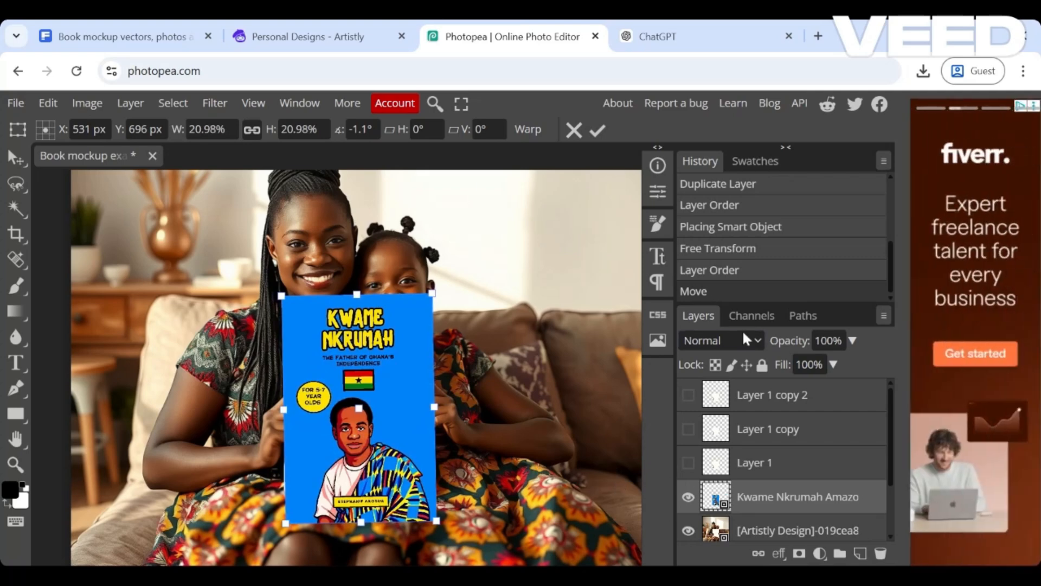
pyautogui.click(596, 131)
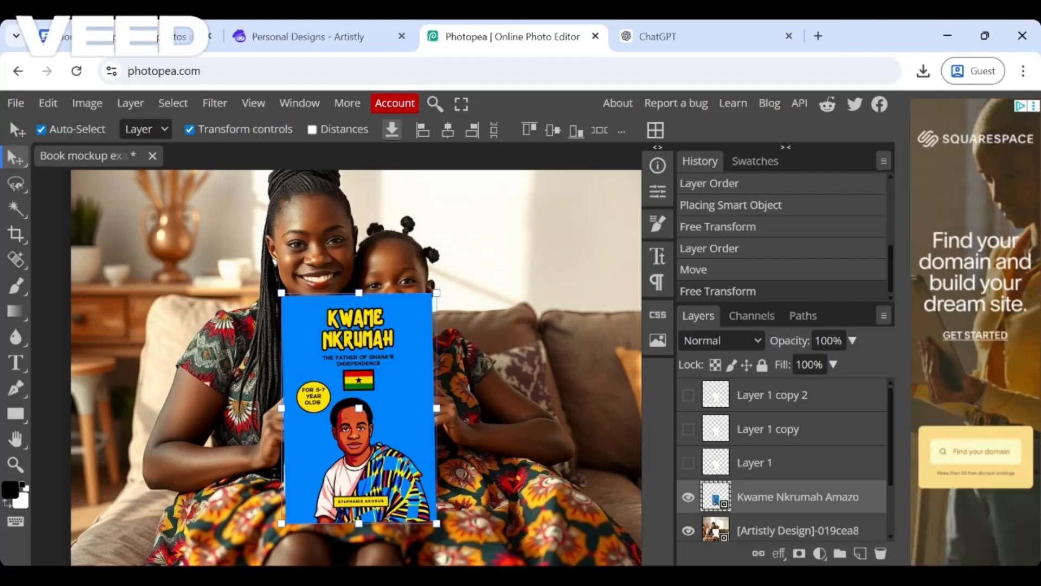
# Step: Make the cover layer a clipping mask, move it above Layer 1 to clip to that layer, and show Layer 1
pyautogui.rightClick(717, 497)
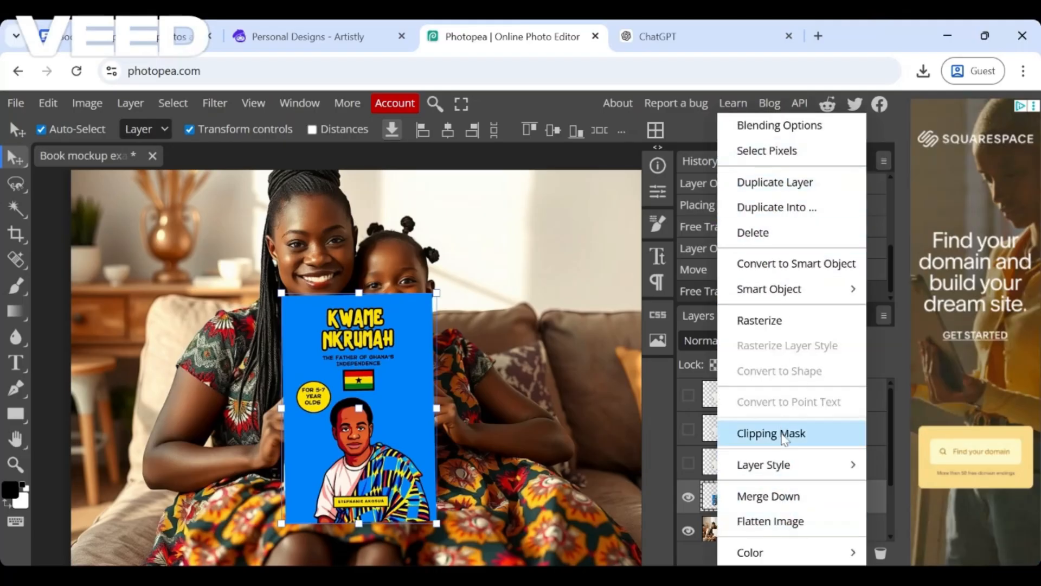
pyautogui.click(782, 433)
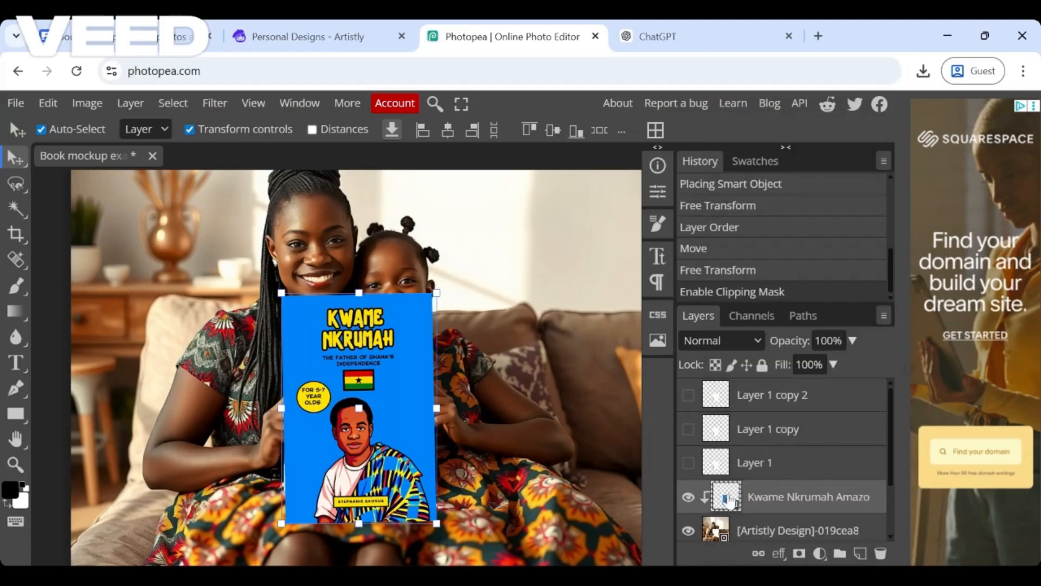
pyautogui.moveTo(727, 502); pyautogui.dragTo(723, 458)
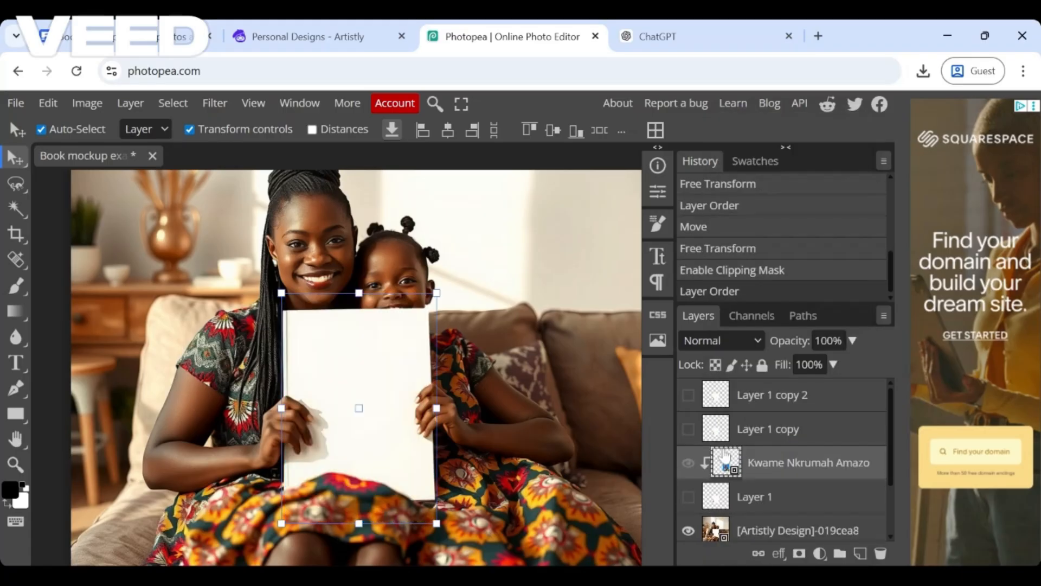
pyautogui.click(687, 497)
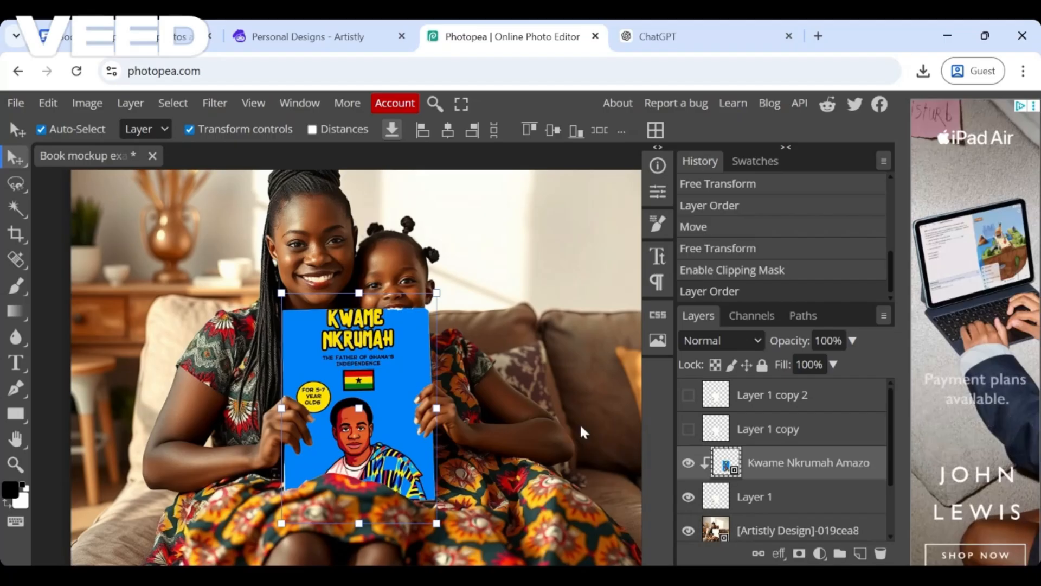
# Step: Resize the clipped cover to 20.9% to fit the book, apply the transform, and hide the transform controls
pyautogui.moveTo(436, 293); pyautogui.dragTo(437, 321)
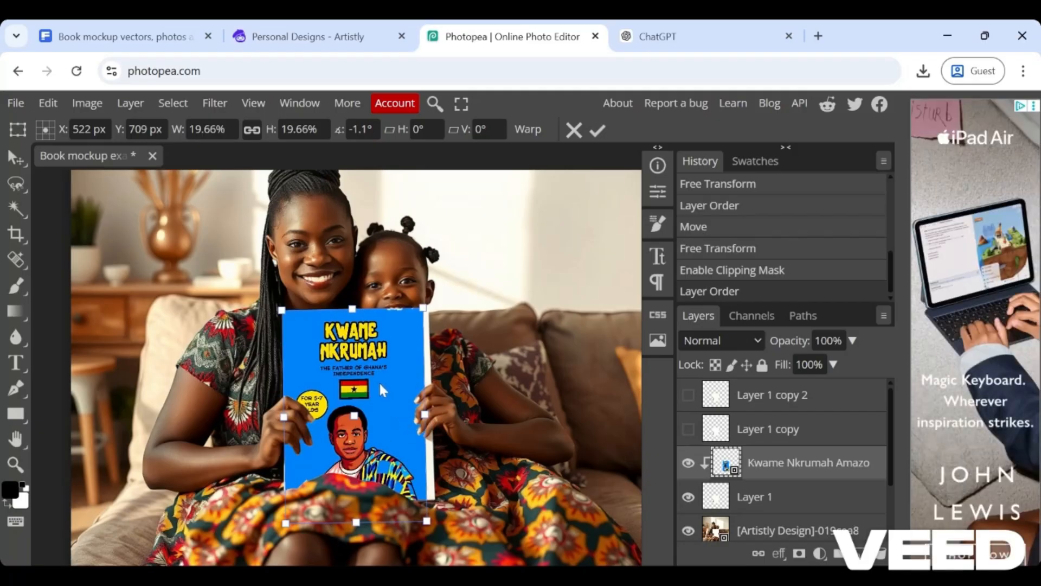
pyautogui.moveTo(425, 415); pyautogui.dragTo(433, 416)
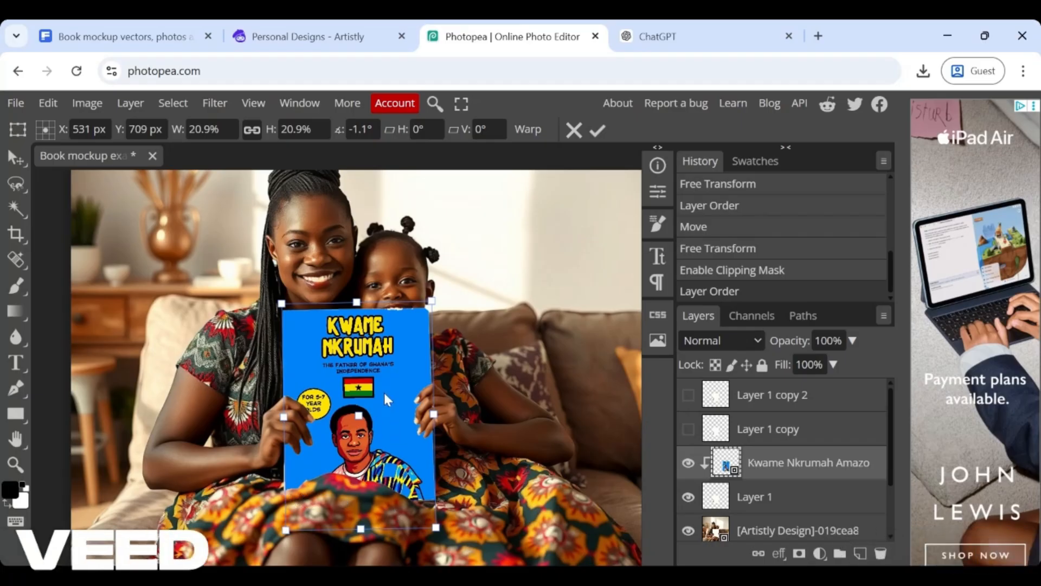
pyautogui.press('Down')
pyautogui.press('Down')
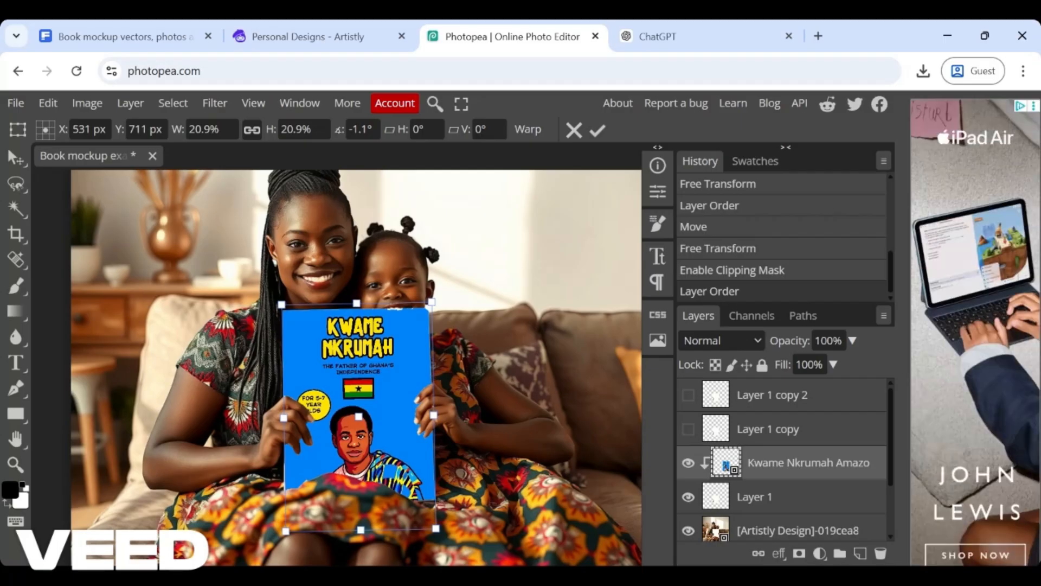
pyautogui.press('Up')
pyautogui.press('Up')
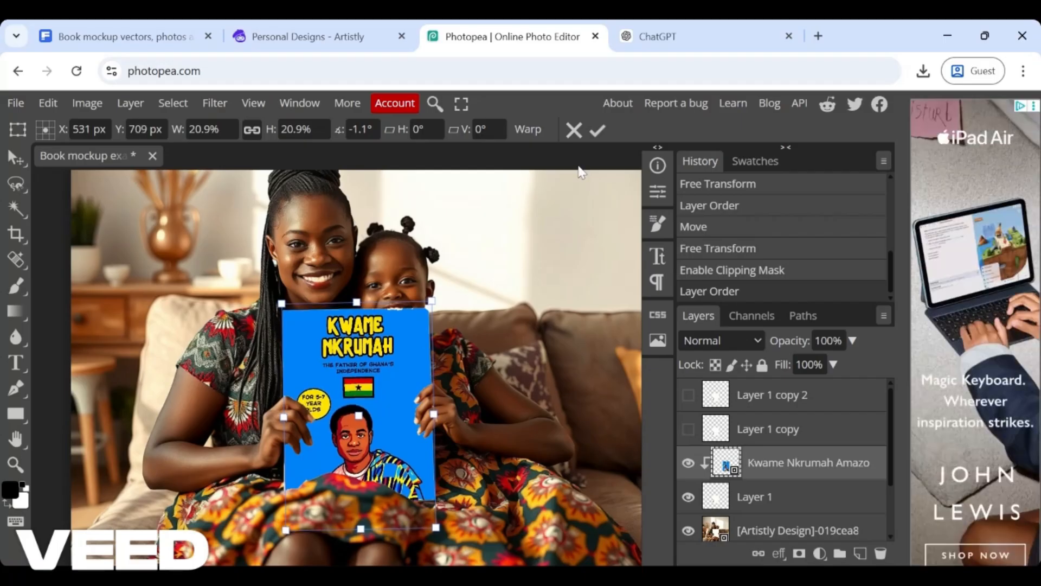
pyautogui.click(597, 133)
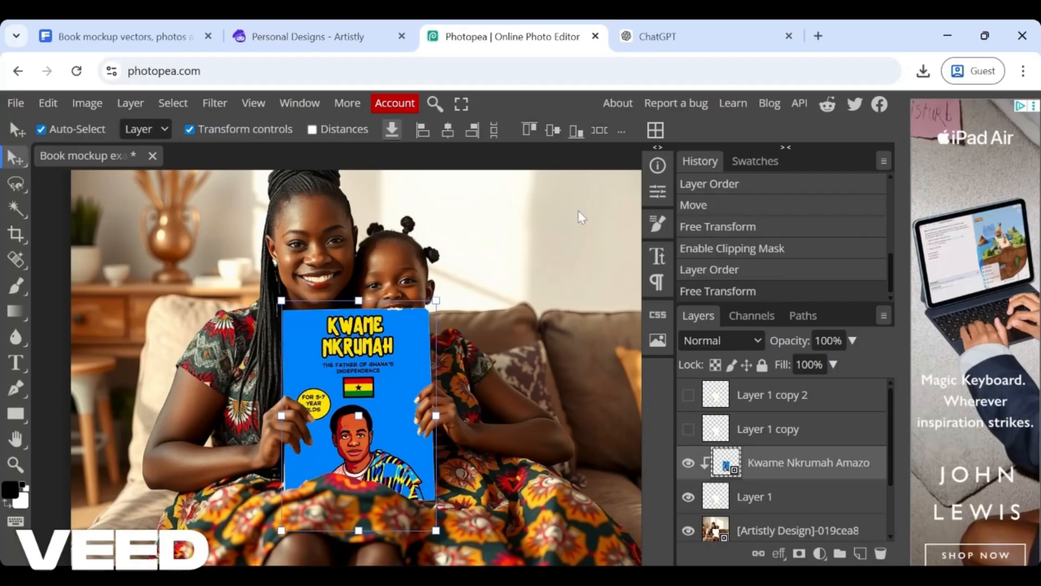
pyautogui.click(190, 130)
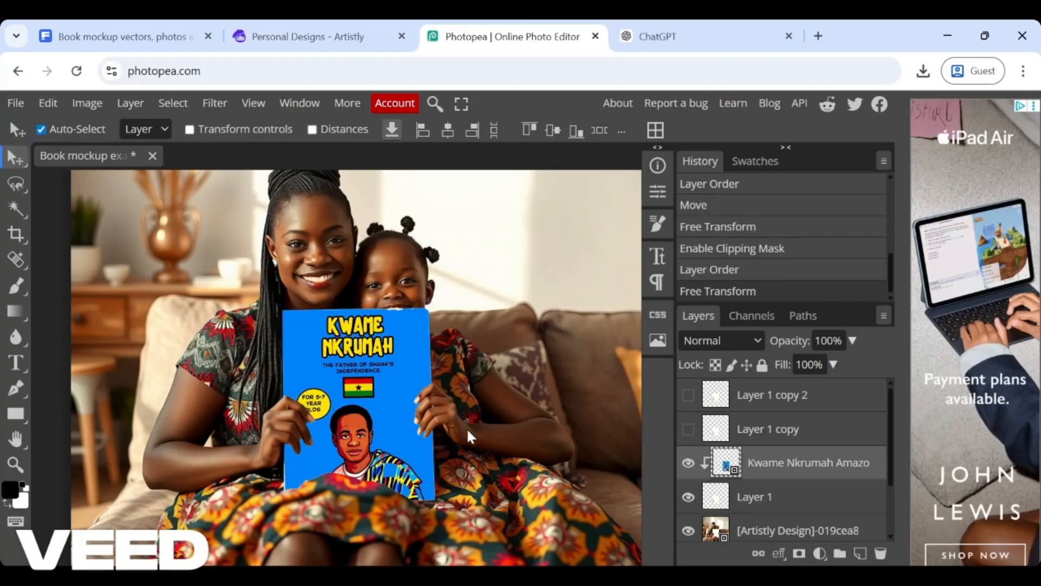
# Step: Enlarge the clipped cover to 21.6% so it fills the book, apply the transform, and hide the transform controls again
pyautogui.click(190, 129)
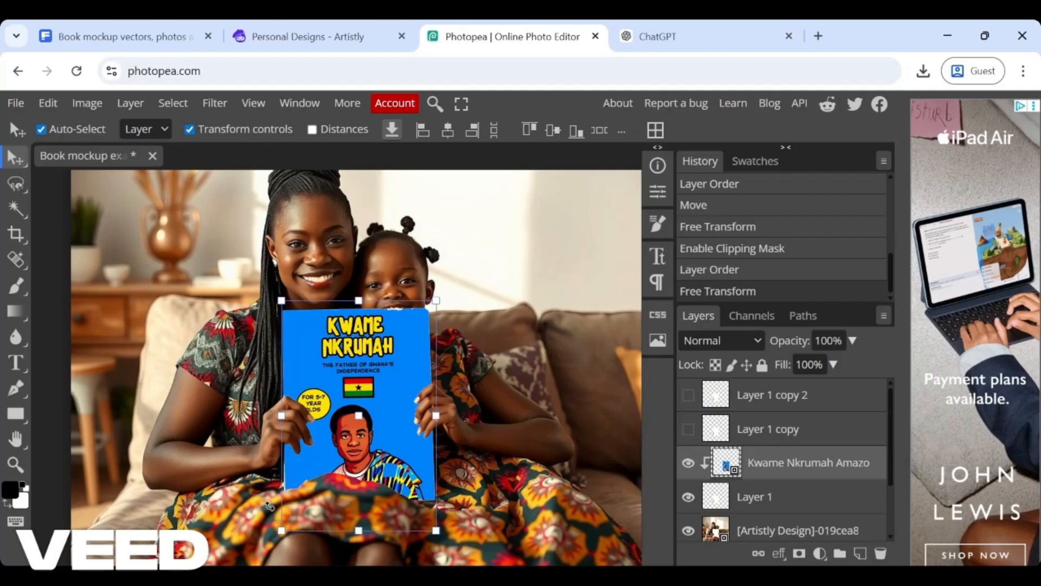
pyautogui.moveTo(281, 531); pyautogui.dragTo(283, 536)
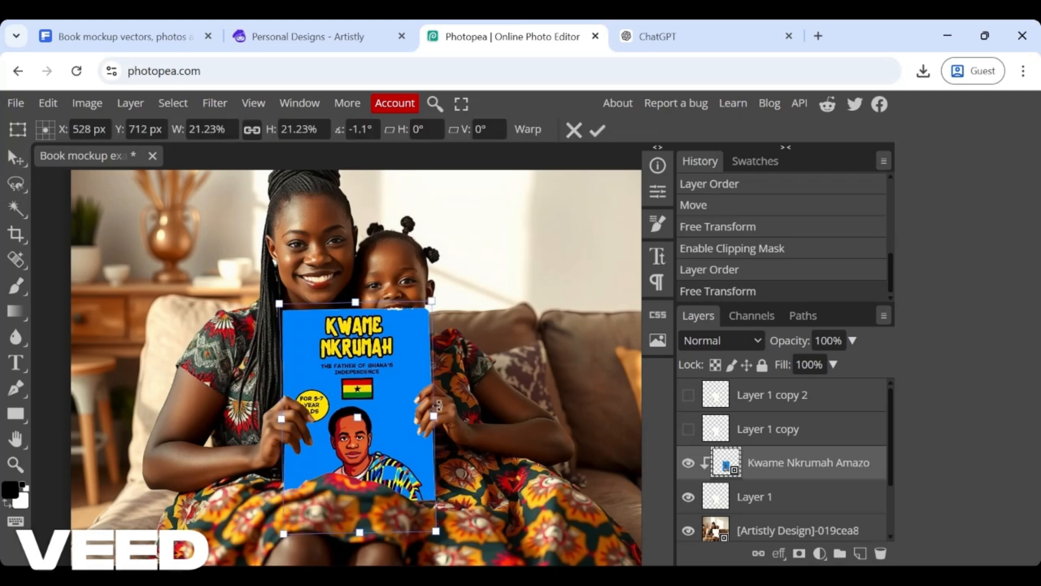
pyautogui.moveTo(433, 416); pyautogui.dragTo(436, 417)
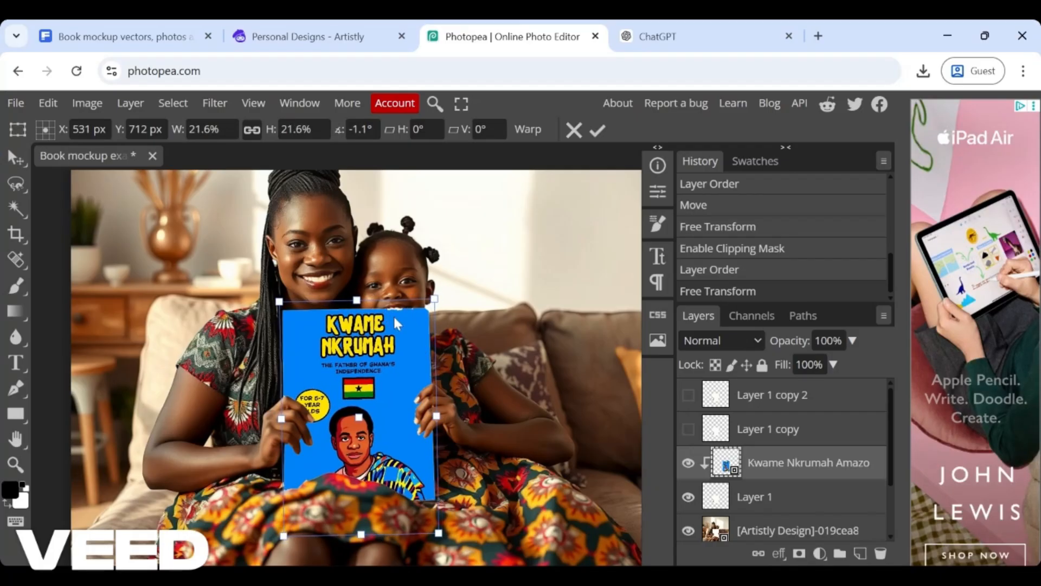
pyautogui.click(597, 130)
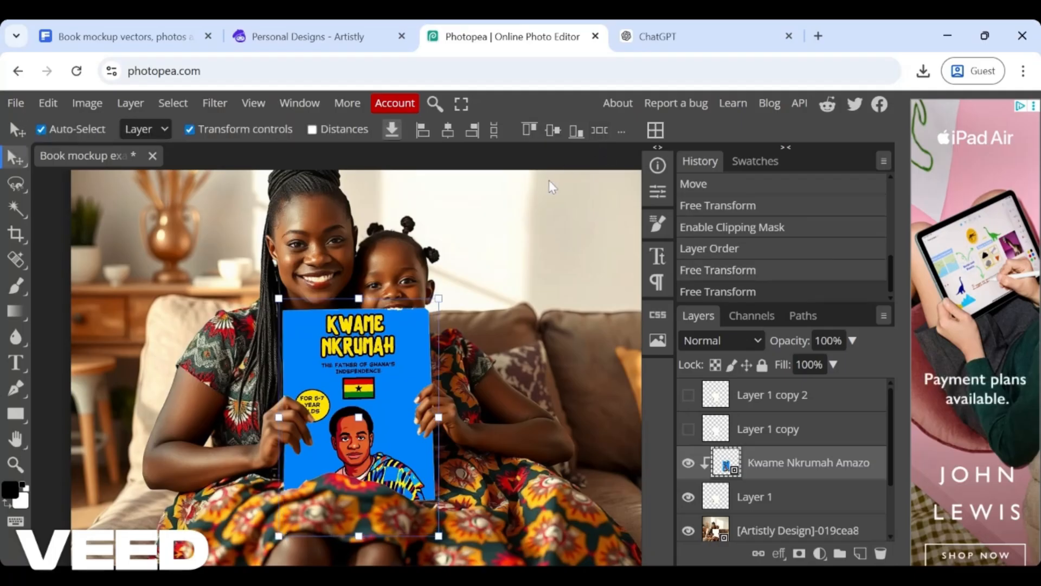
pyautogui.click(190, 130)
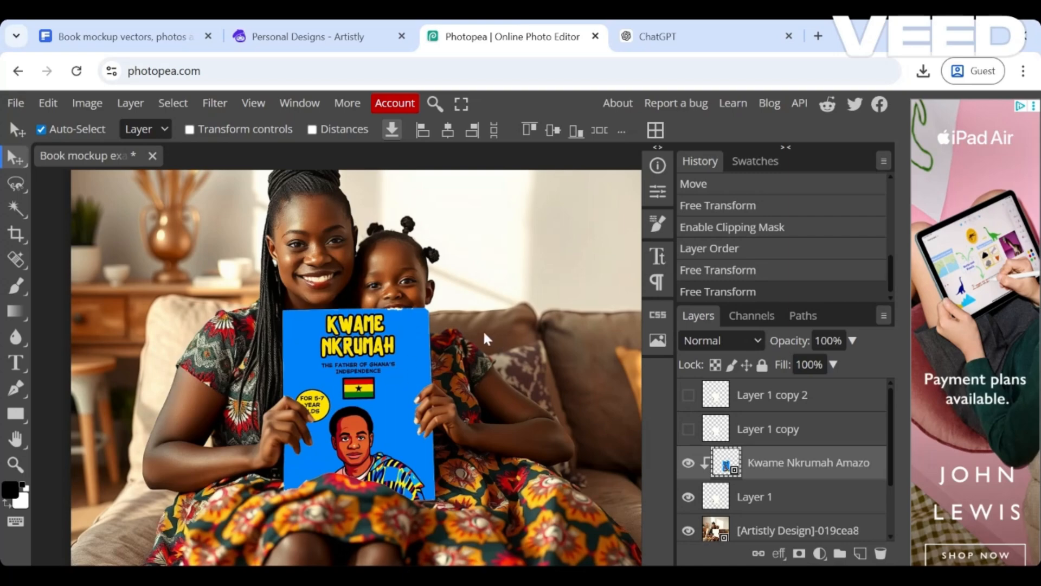
# Step: Examine the cover's fit around the book edges and the holding hands, both close up and in the whole image
pyautogui.hotkey('ctrl', '-')
pyautogui.hotkey('ctrl', '-')
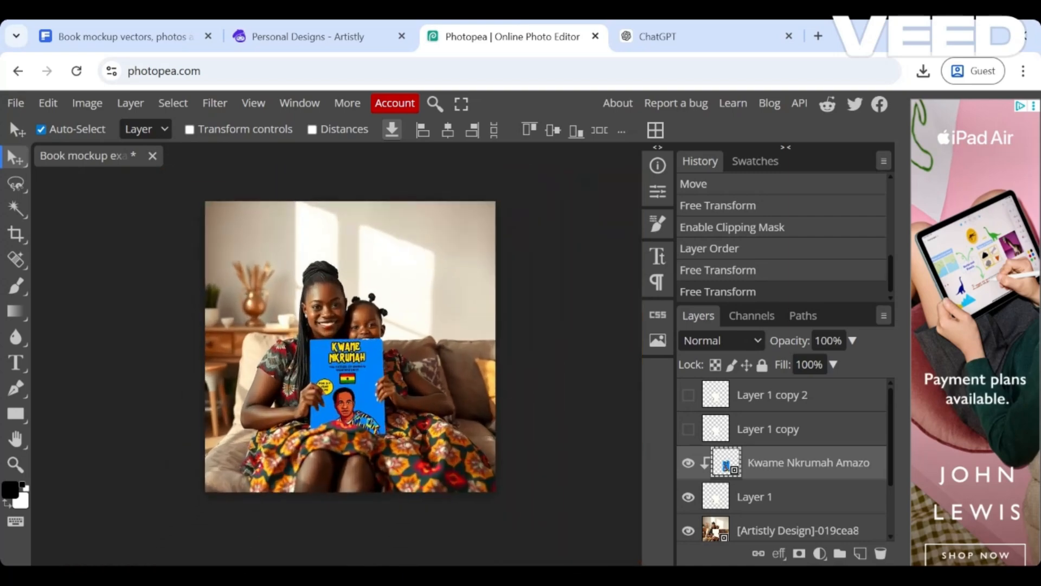
pyautogui.hotkey('ctrl', '+')
pyautogui.hotkey('ctrl', '+')
pyautogui.hotkey('ctrl', '-')
pyautogui.hotkey('ctrl', '-')
pyautogui.hotkey('ctrl', '+')
pyautogui.hotkey('ctrl', '+')
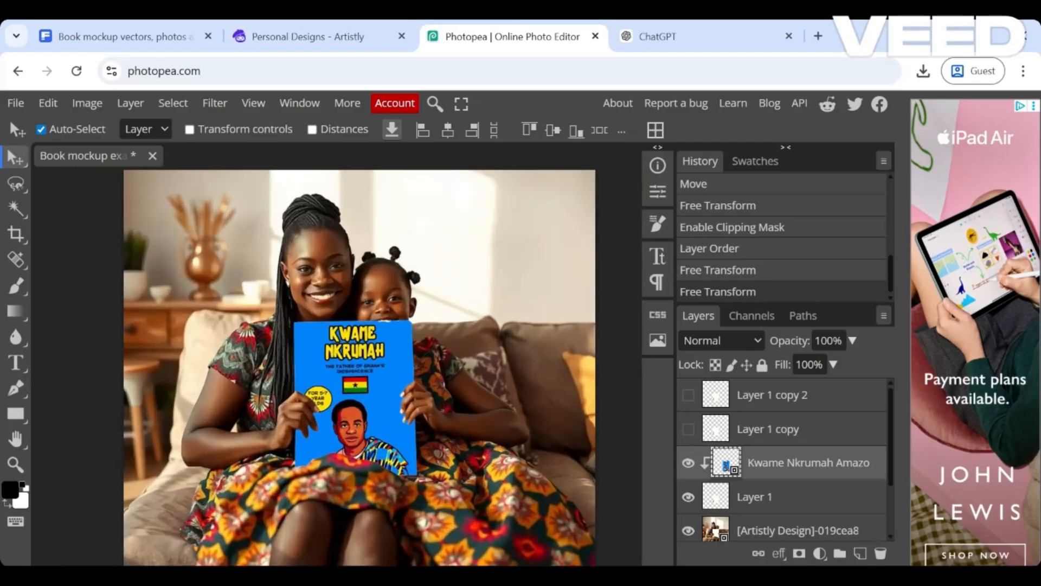
pyautogui.hotkey('ctrl', '+')
pyautogui.hotkey('ctrl', '+')
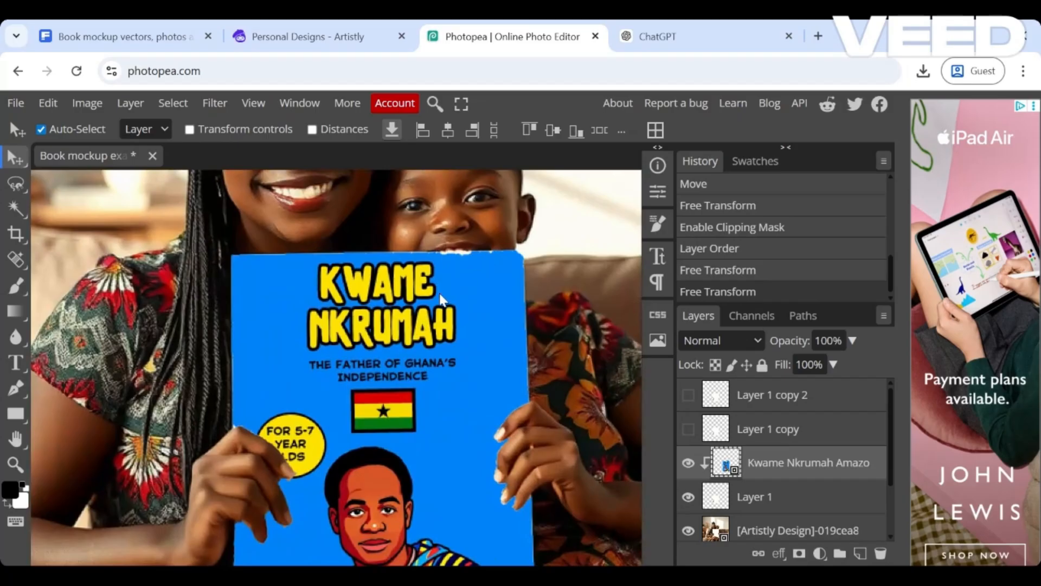
pyautogui.hotkey('ctrl', '-')
pyautogui.hotkey('ctrl', '-')
pyautogui.hotkey('ctrl', '-')
pyautogui.hotkey('ctrl', '-')
pyautogui.hotkey('ctrl', '+')
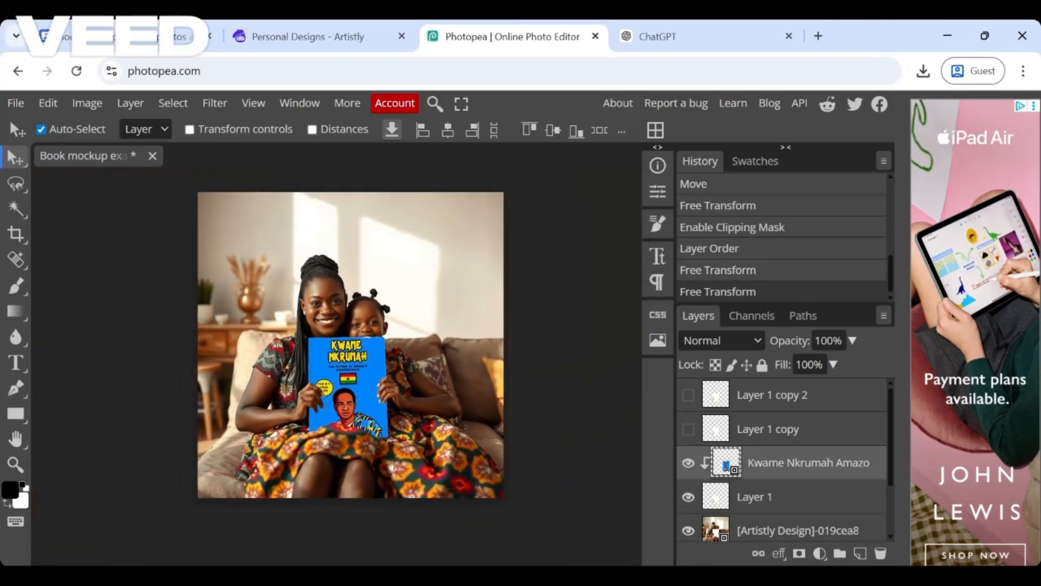
pyautogui.hotkey('ctrl', '+')
pyautogui.hotkey('ctrl', '+')
pyautogui.hotkey('ctrl', '-')
pyautogui.hotkey('ctrl', '-')
pyautogui.hotkey('ctrl', '-')
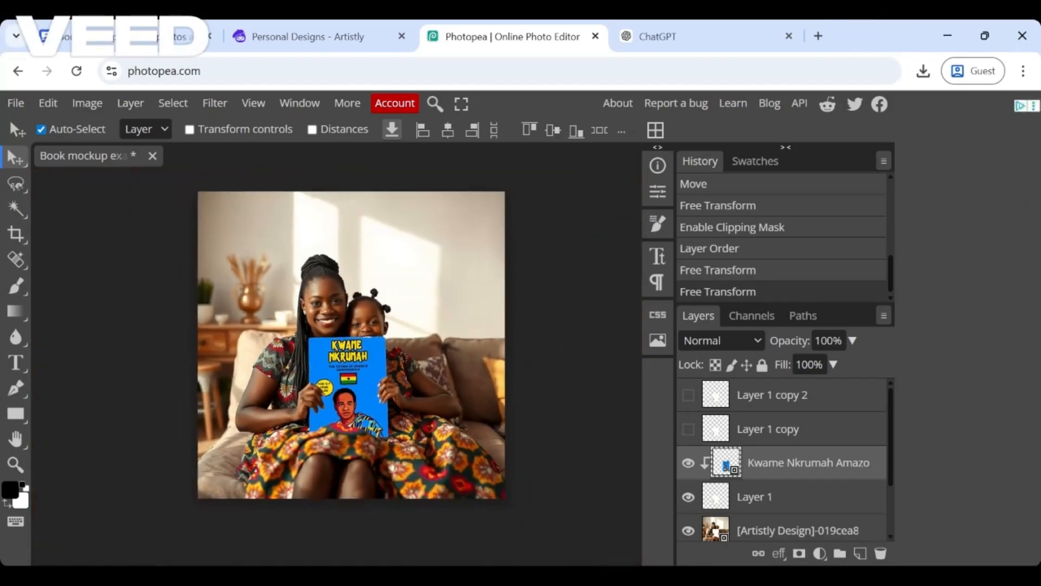
pyautogui.hotkey('ctrl', '+')
pyautogui.hotkey('ctrl', '+')
pyautogui.hotkey('ctrl', '+')
pyautogui.hotkey('ctrl', '+')
pyautogui.hotkey('ctrl', '-')
pyautogui.hotkey('ctrl', '-')
pyautogui.hotkey('ctrl', '-')
pyautogui.hotkey('ctrl', '-')
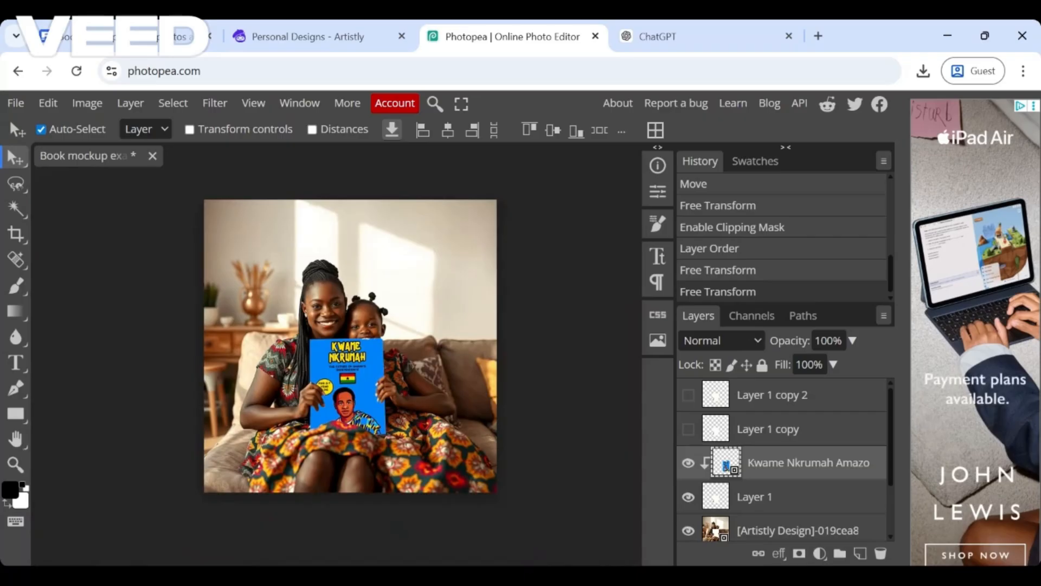
pyautogui.hotkey('ctrl', '+')
pyautogui.hotkey('ctrl', '+')
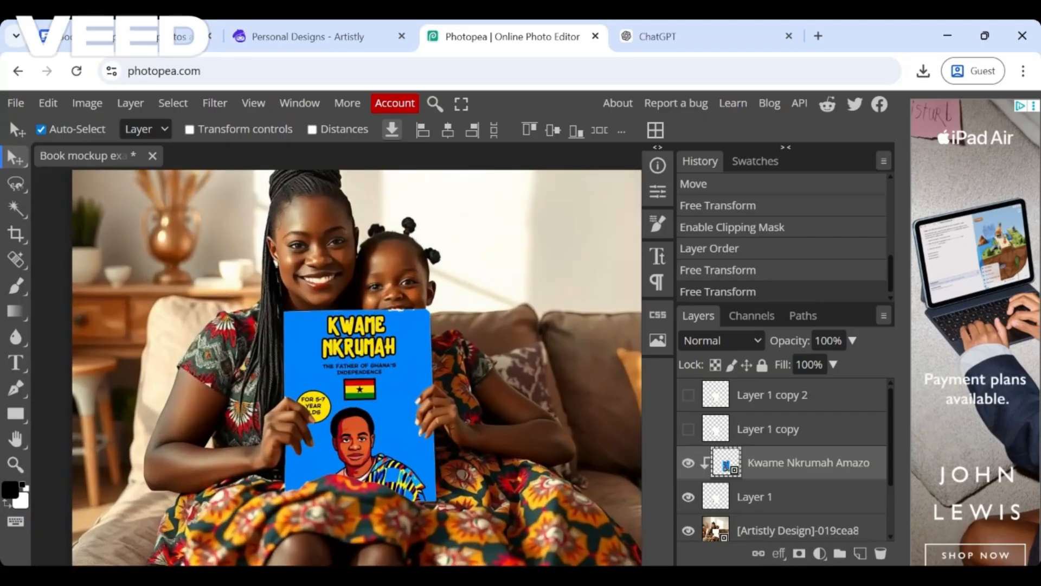
pyautogui.hotkey('ctrl', '-')
pyautogui.hotkey('ctrl', '+')
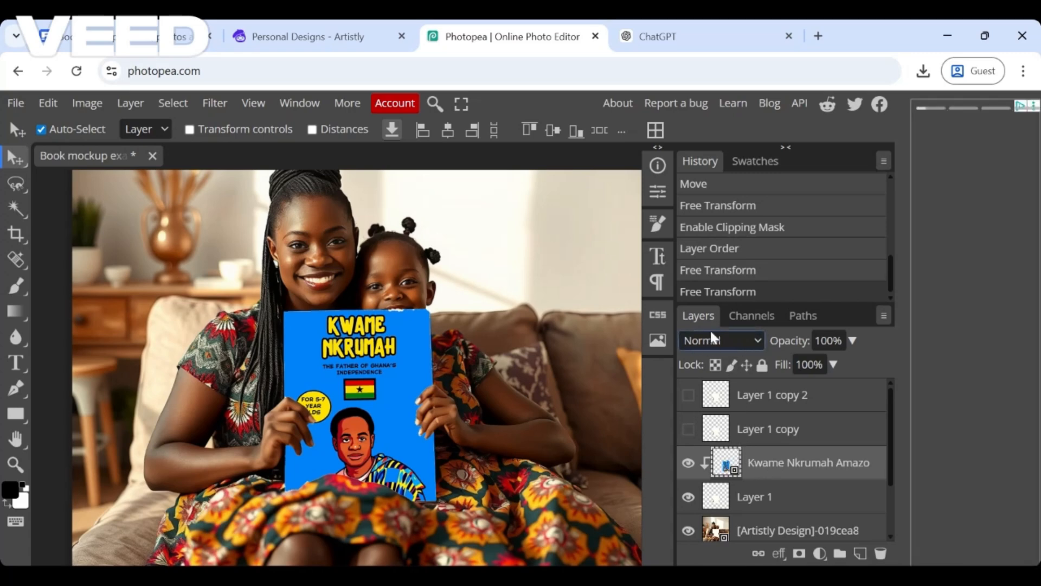
# Step: Set the Kwame Nkrumah cover layer's blend mode to Multiply and check the result on the book
pyautogui.click(712, 112)
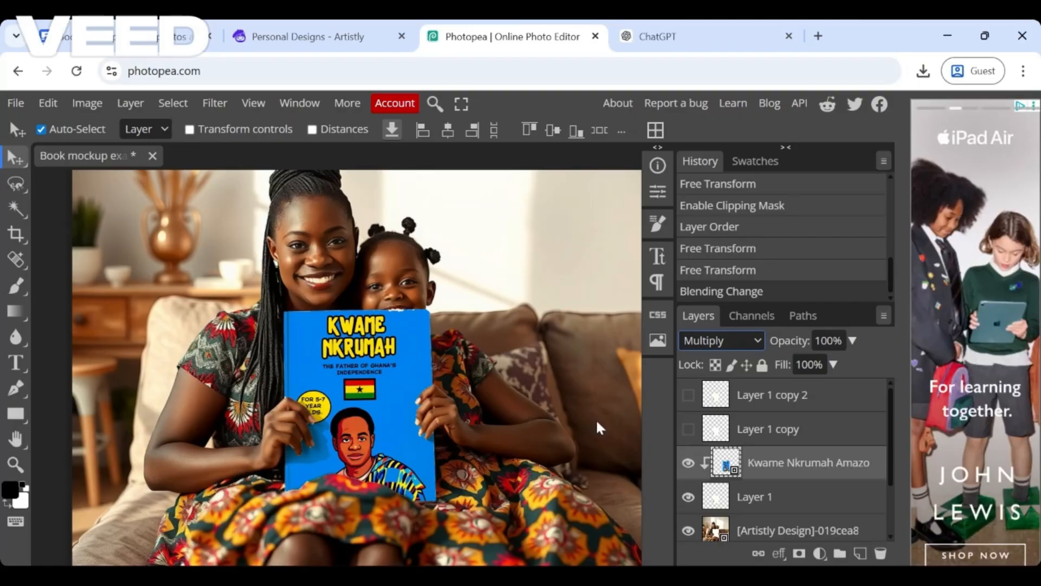
pyautogui.scroll(-6, 597, 421)
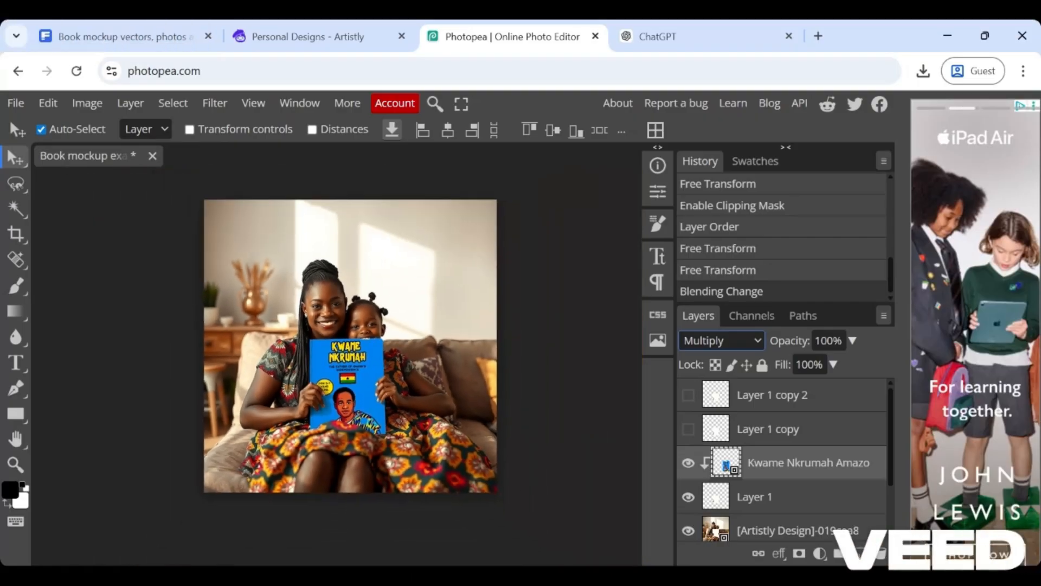
pyautogui.scroll(5, 361, 367)
pyautogui.scroll(1, 334, 367)
pyautogui.scroll(-4, 334, 367)
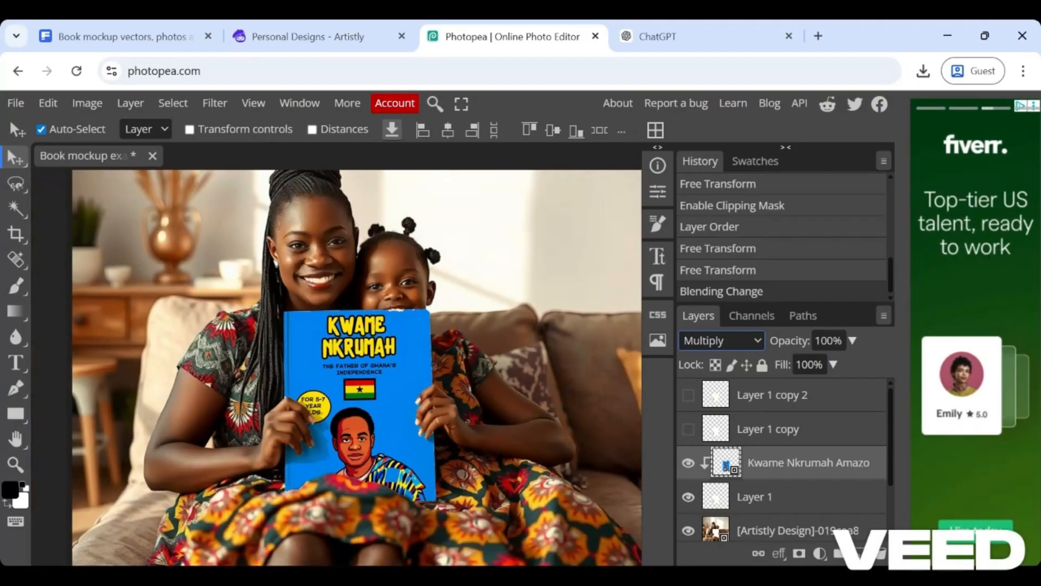
pyautogui.scroll(1, 334, 353)
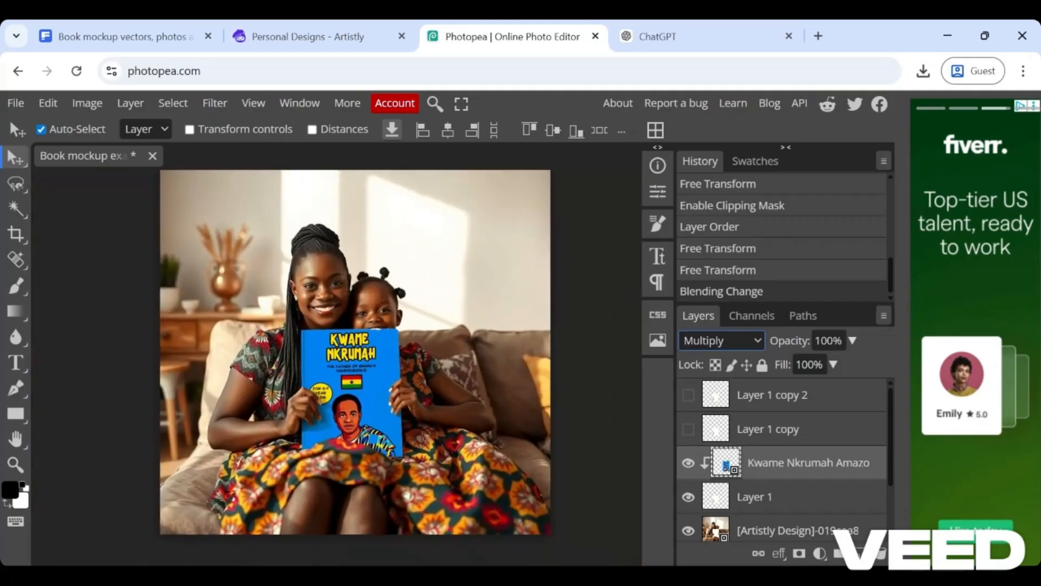
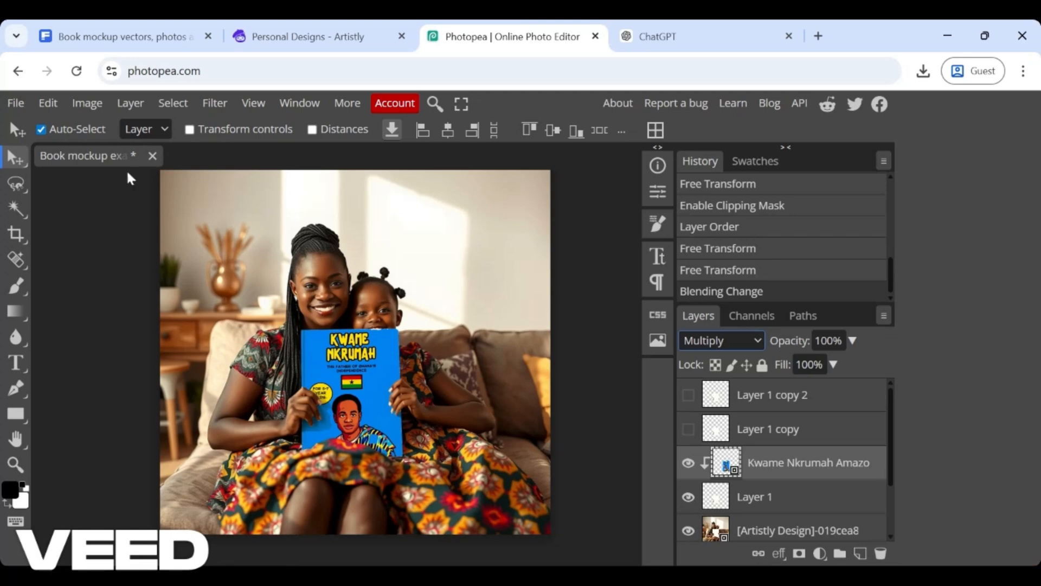
# Step: Create a new 1080 × 1080 px project at 72 DPI with a white background
pyautogui.click(17, 104)
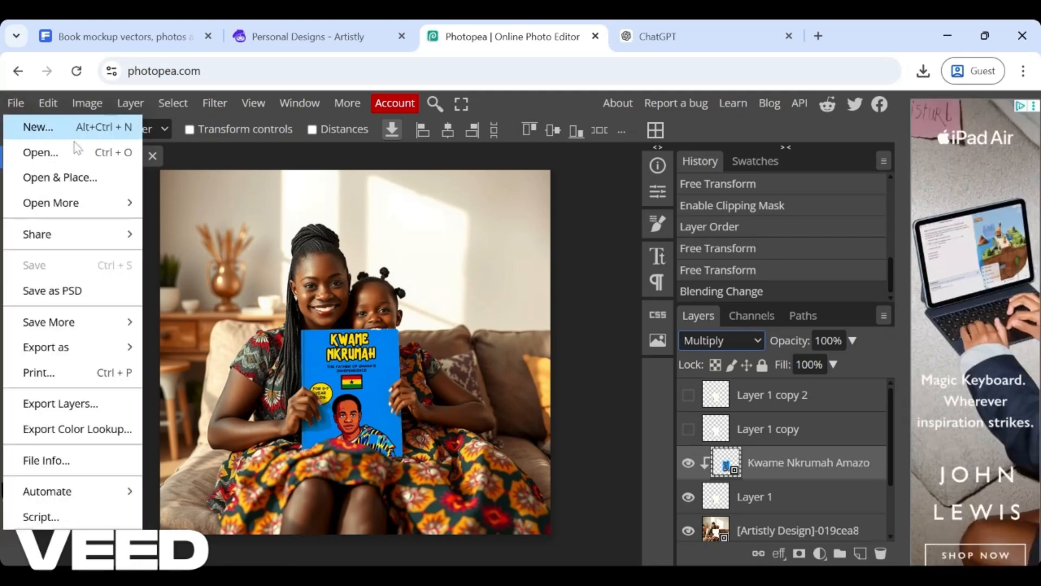
pyautogui.click(81, 128)
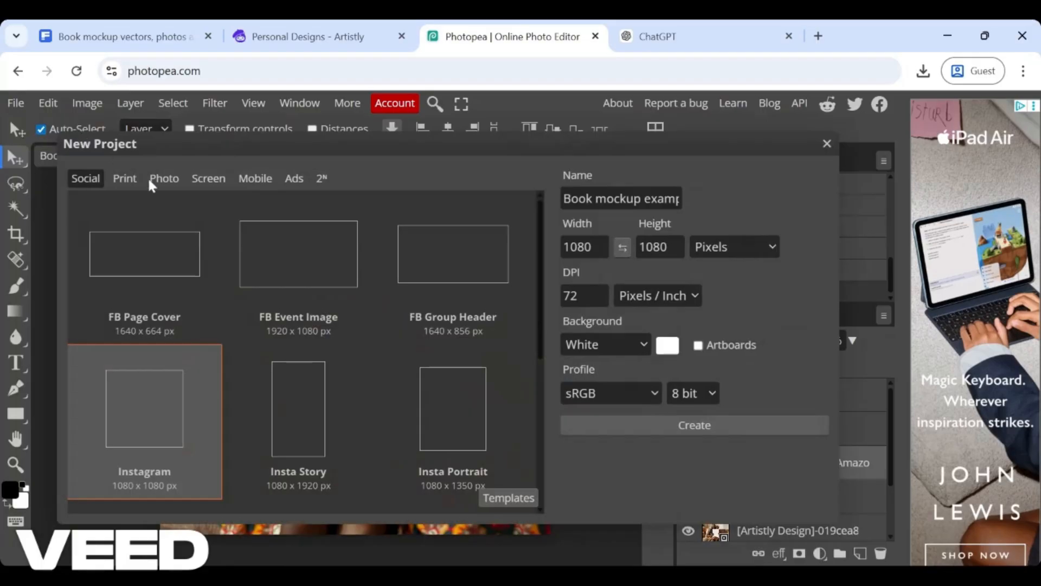
pyautogui.click(704, 424)
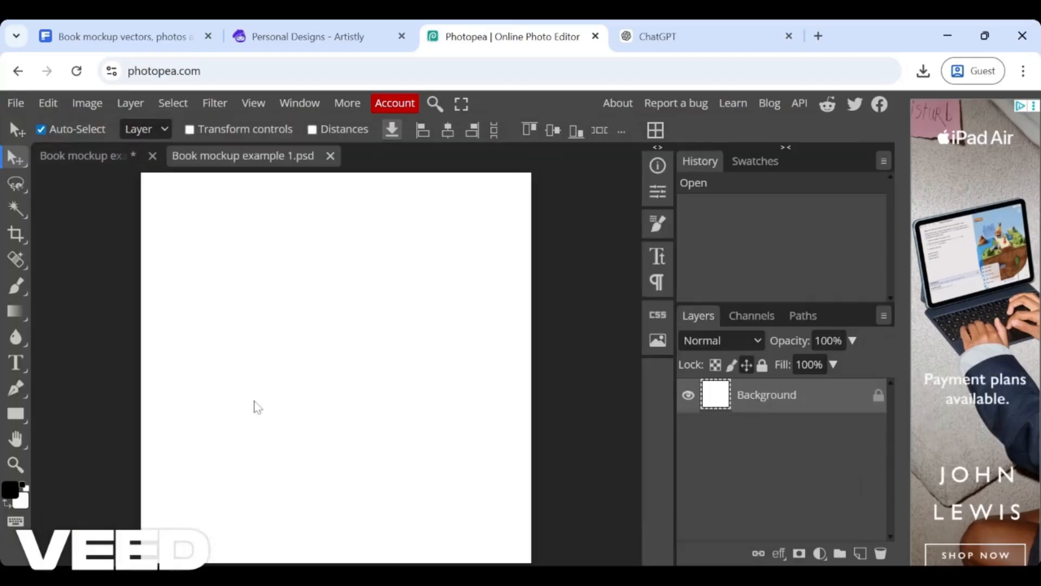
pyautogui.click(76, 159)
pyautogui.click(224, 155)
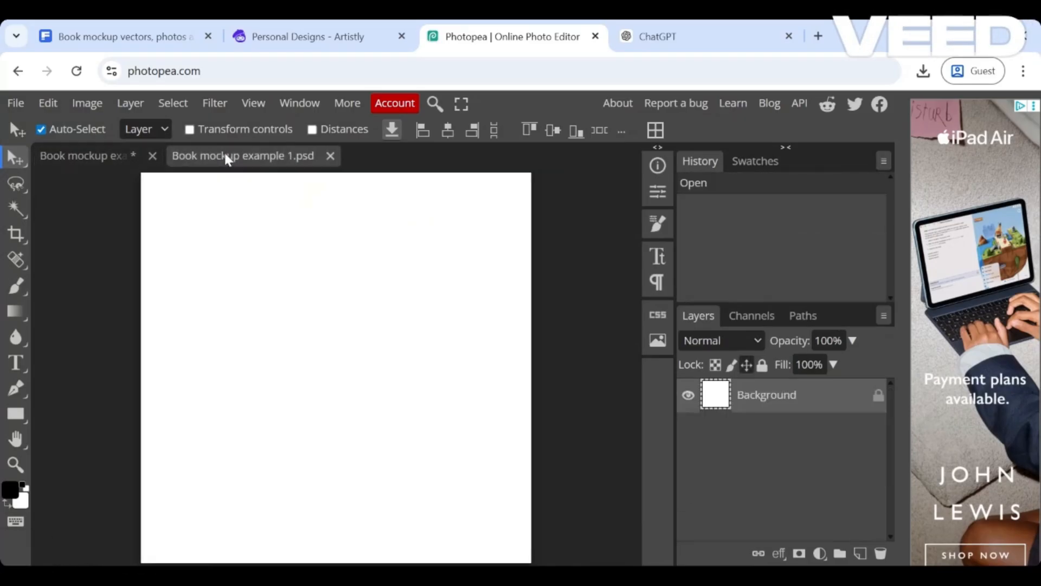
# Step: Place the second mother-and-daughter photo in the new project, scale it to 106.54% to fill the canvas, and apply the transform
pyautogui.click(15, 103)
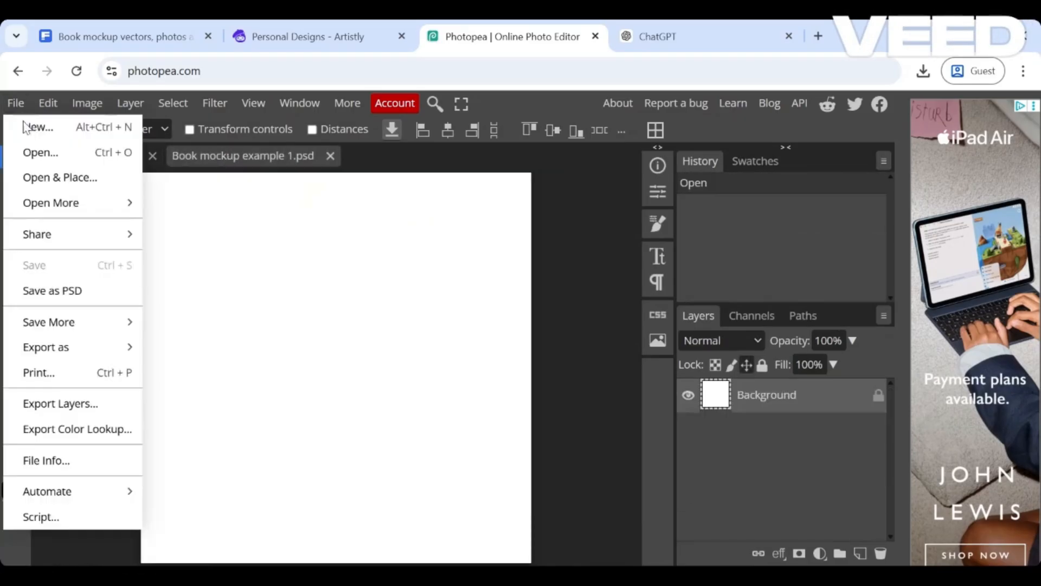
pyautogui.click(95, 174)
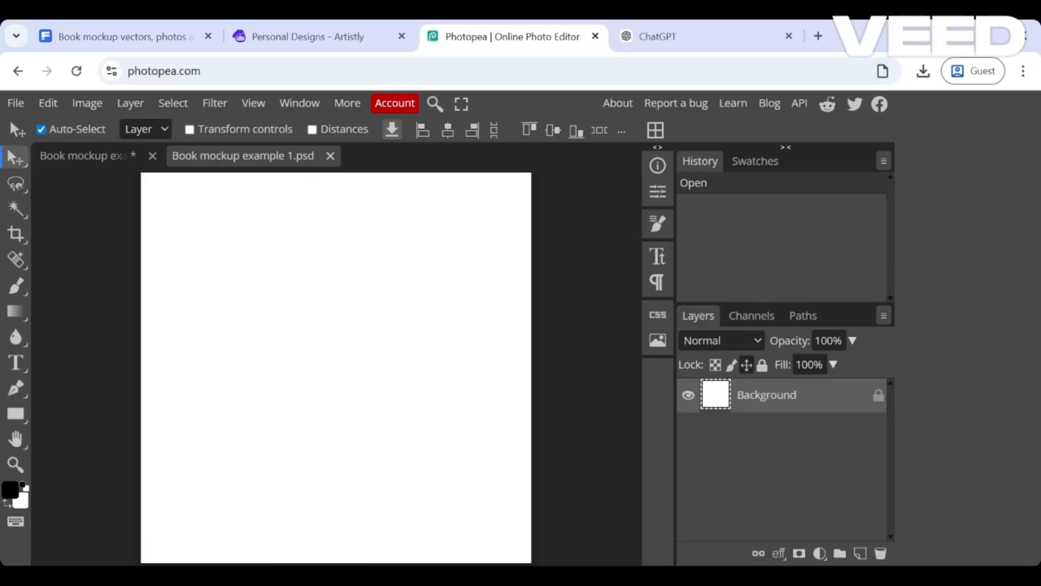
pyautogui.moveTo(358, 317); pyautogui.dragTo(344, 307)
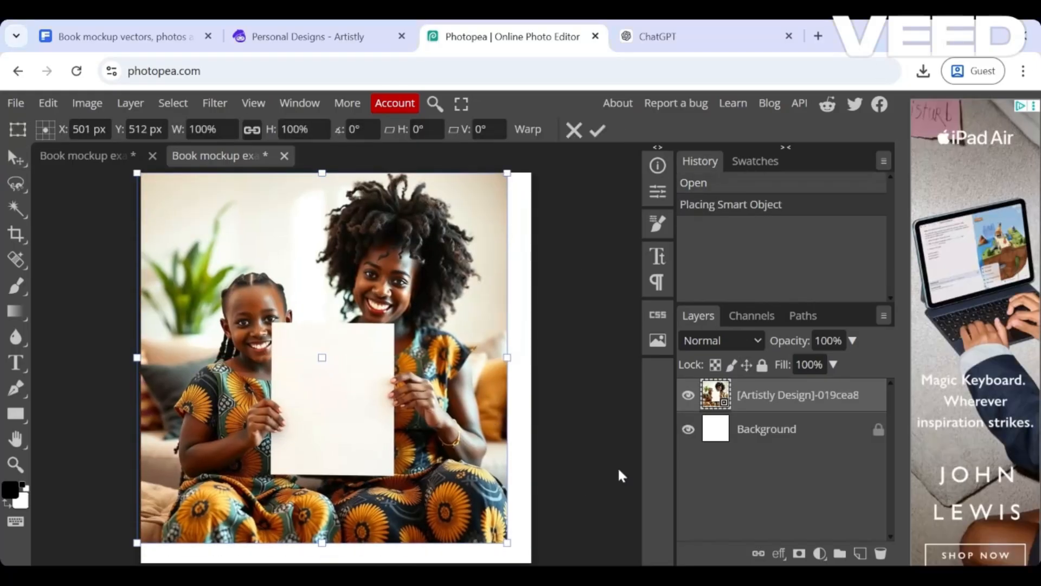
pyautogui.scroll(-1, 588, 414)
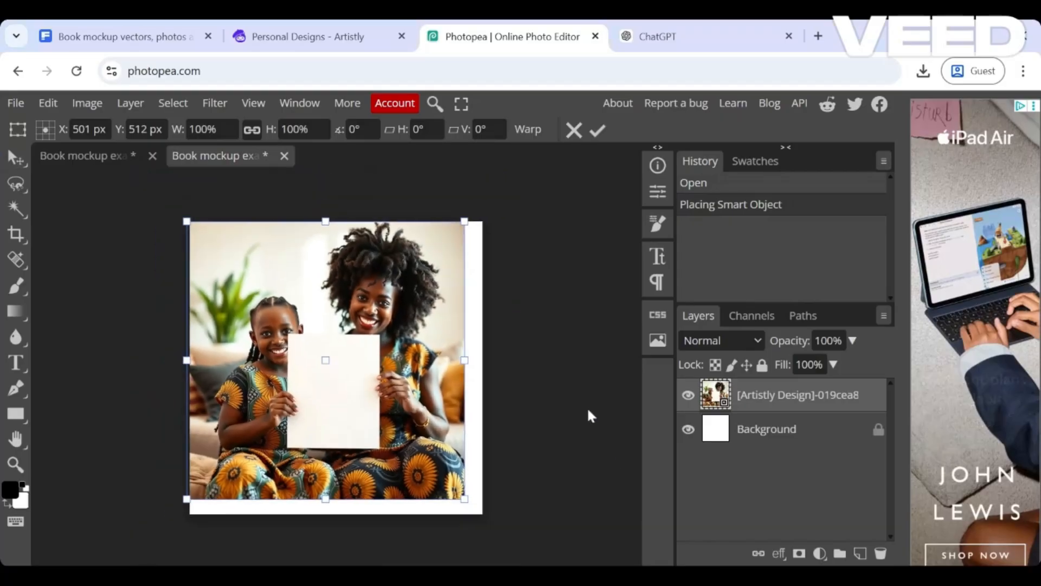
pyautogui.moveTo(459, 501); pyautogui.dragTo(486, 516)
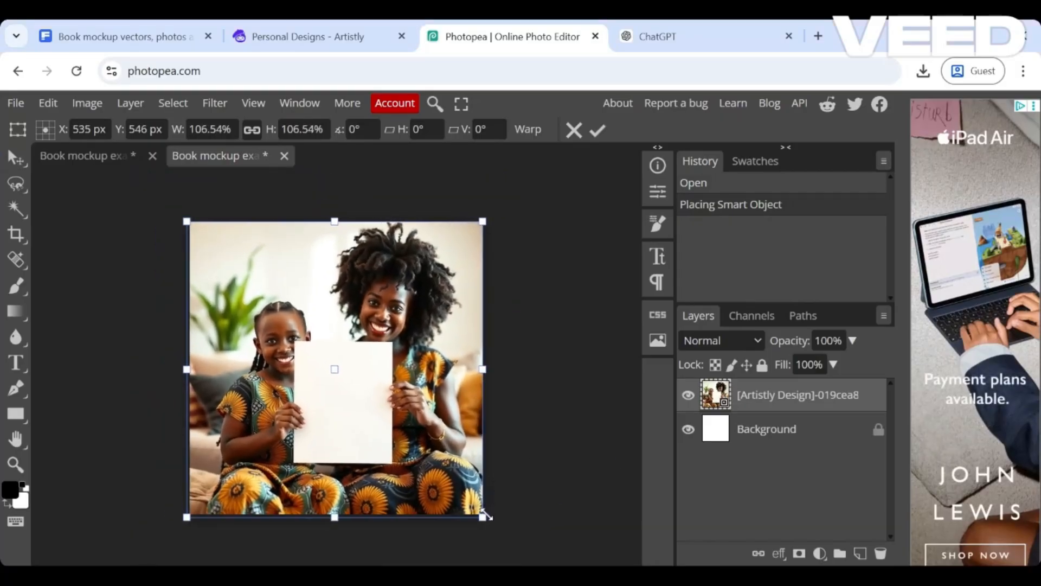
pyautogui.click(597, 131)
# Step: Select the blank book by tracing its edges with the Magnetic Lasso, following around the fingers of both holding hands and closing the outline
pyautogui.scroll(3, 533, 334)
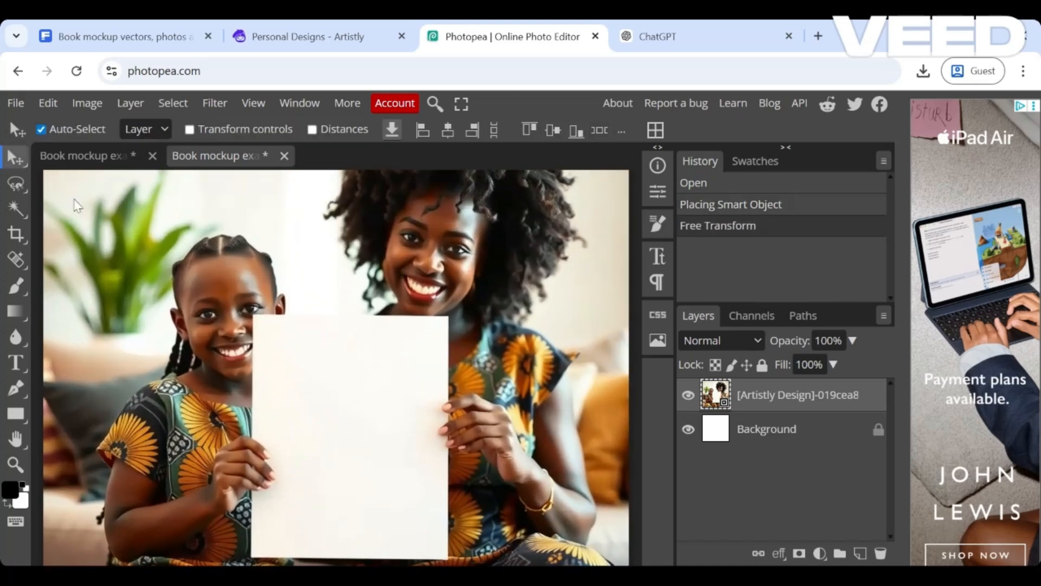
pyautogui.click(15, 438)
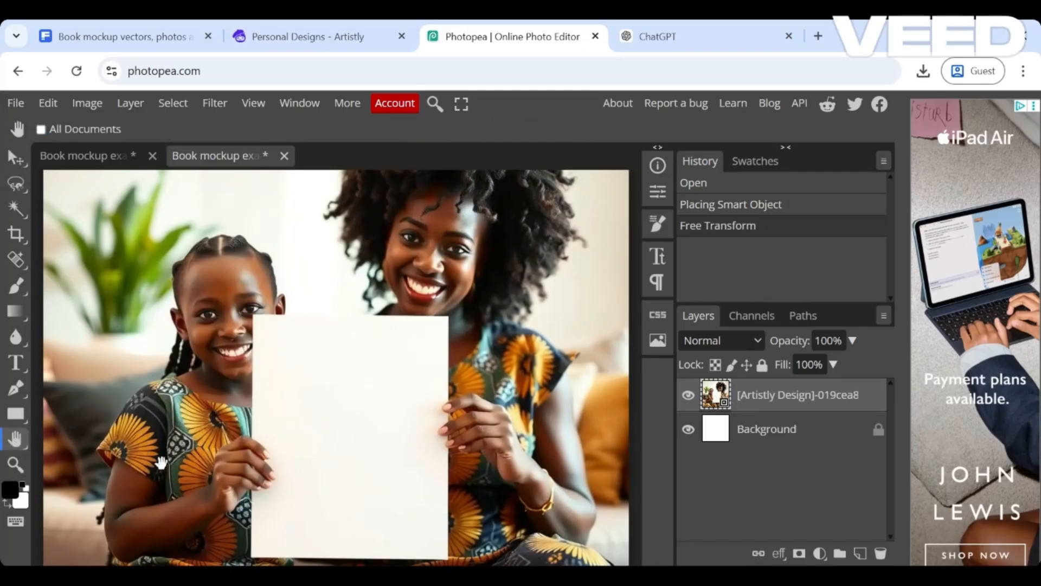
pyautogui.moveTo(161, 463); pyautogui.dragTo(143, 396)
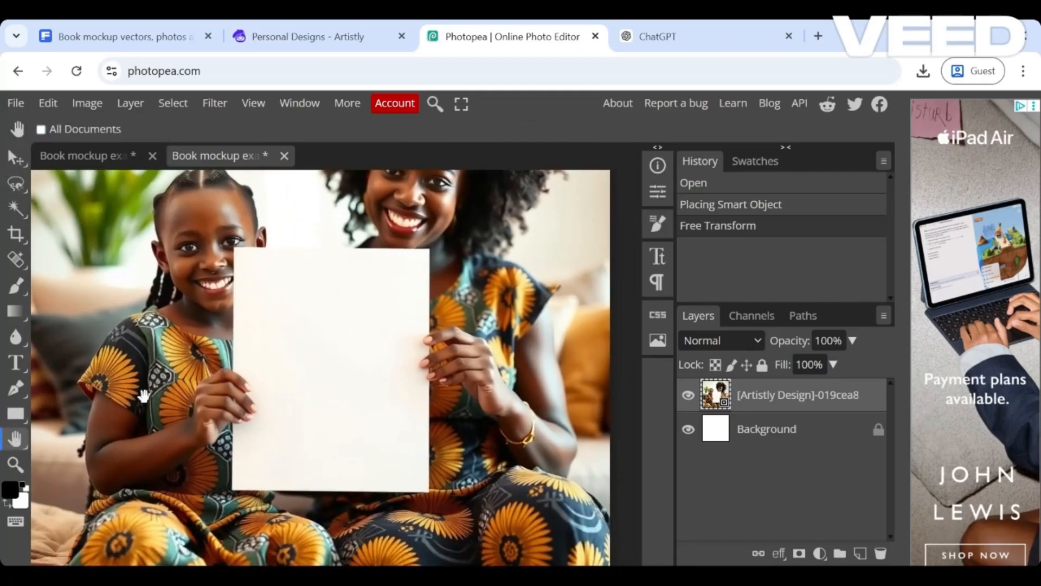
pyautogui.click(16, 183)
pyautogui.click(120, 283)
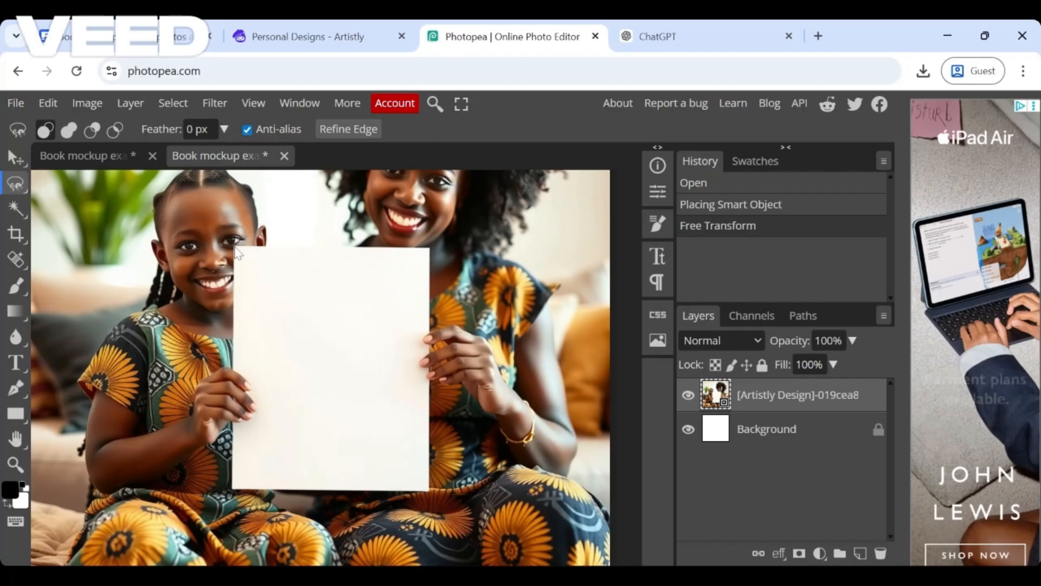
pyautogui.click(235, 246)
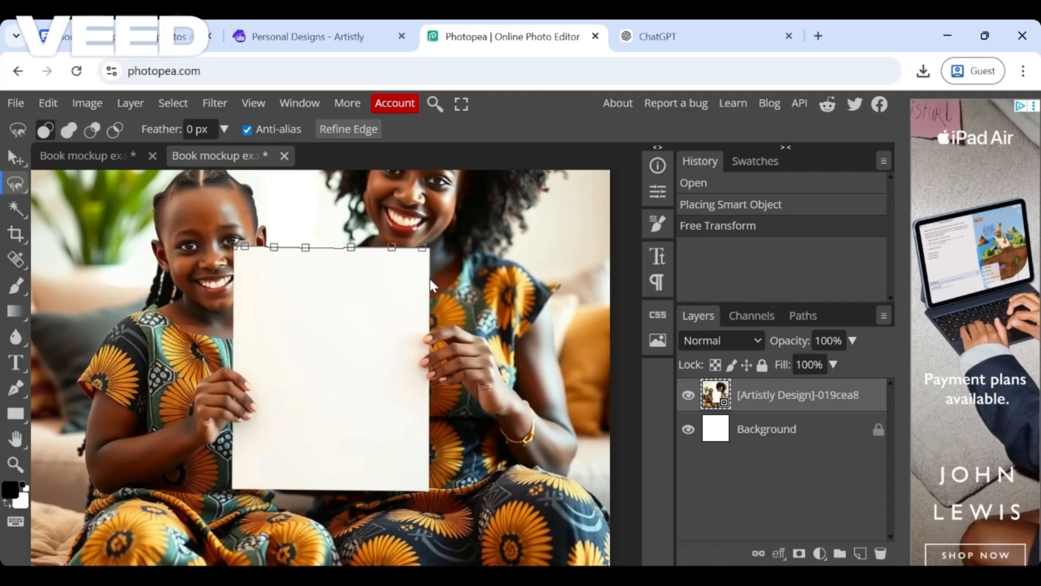
pyautogui.click(430, 273)
pyautogui.click(429, 322)
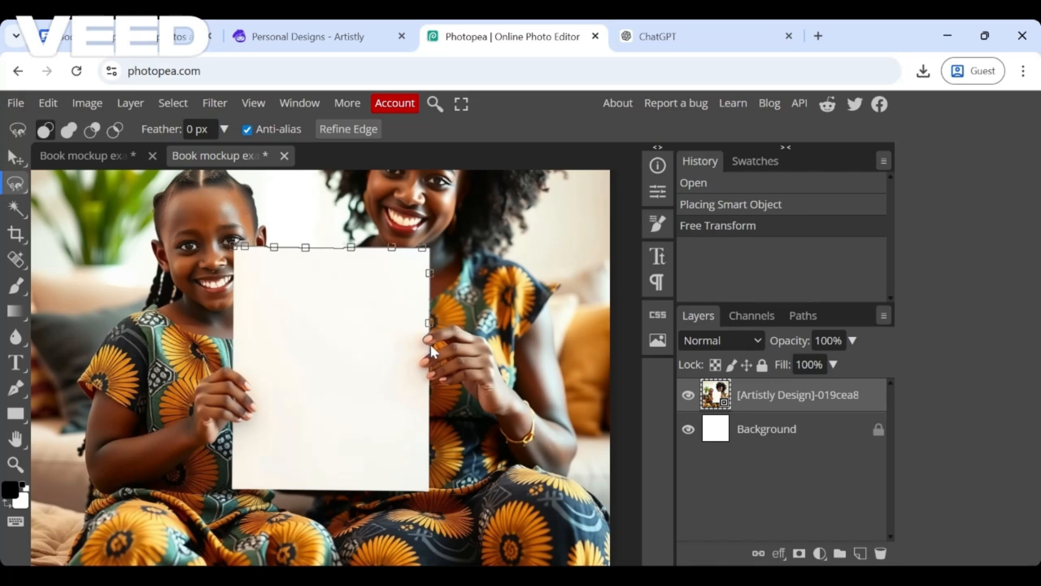
pyautogui.click(426, 343)
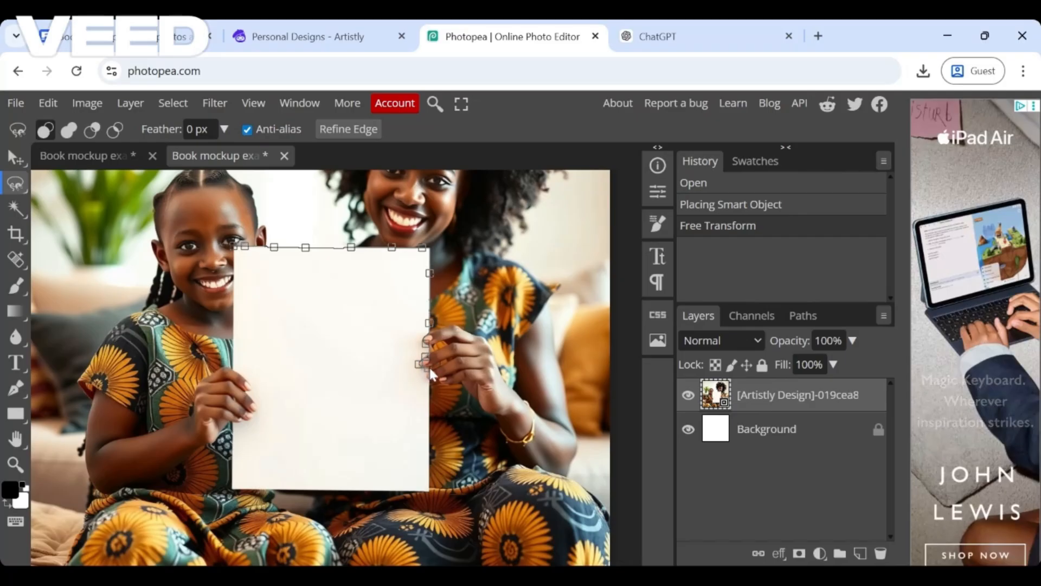
pyautogui.click(427, 374)
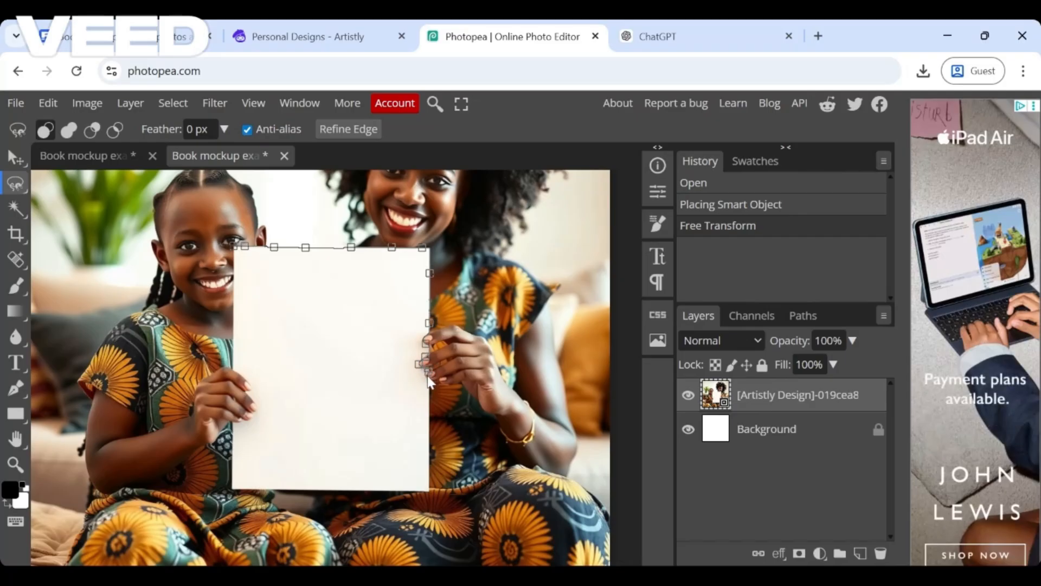
pyautogui.click(431, 379)
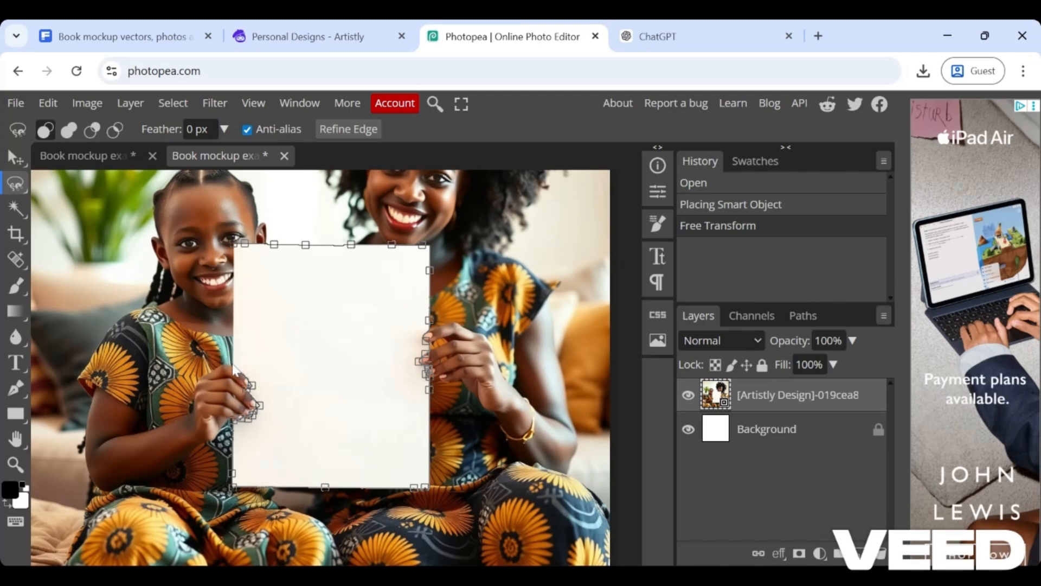
pyautogui.click(236, 246)
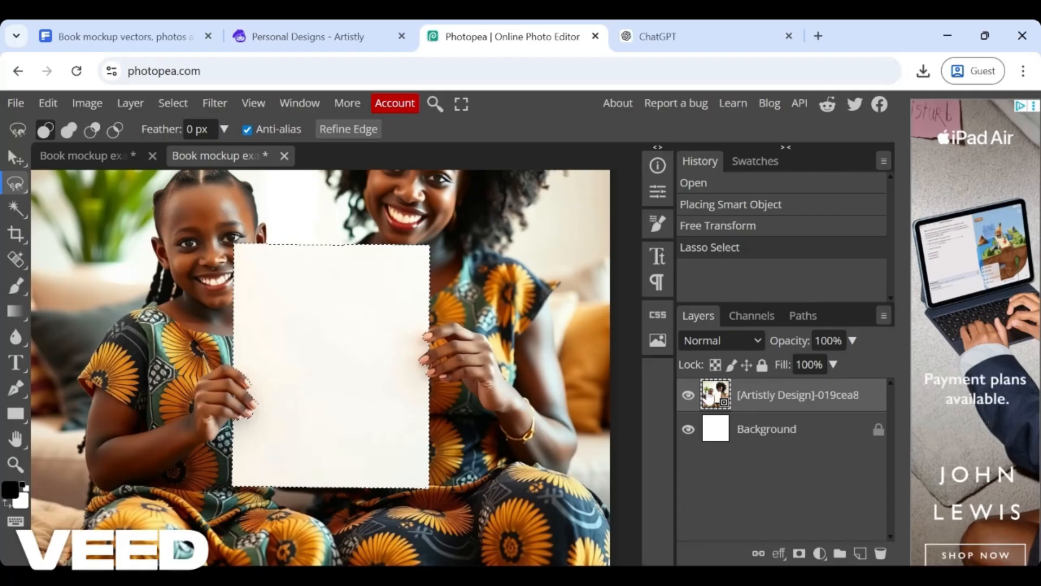
# Step: Copy the selected book onto three new layers, hide Layer 1 copy 2, and make Layer 1 copy the active layer
pyautogui.hotkey('ctrl', 'j')
pyautogui.hotkey('ctrl', 'j')
pyautogui.hotkey('ctrl', 'j')
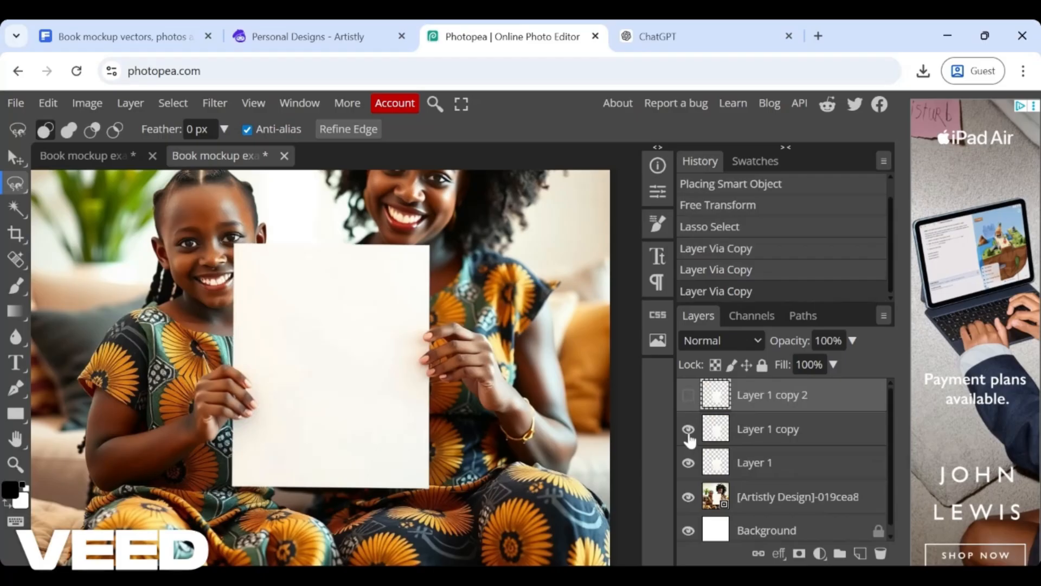
pyautogui.click(723, 428)
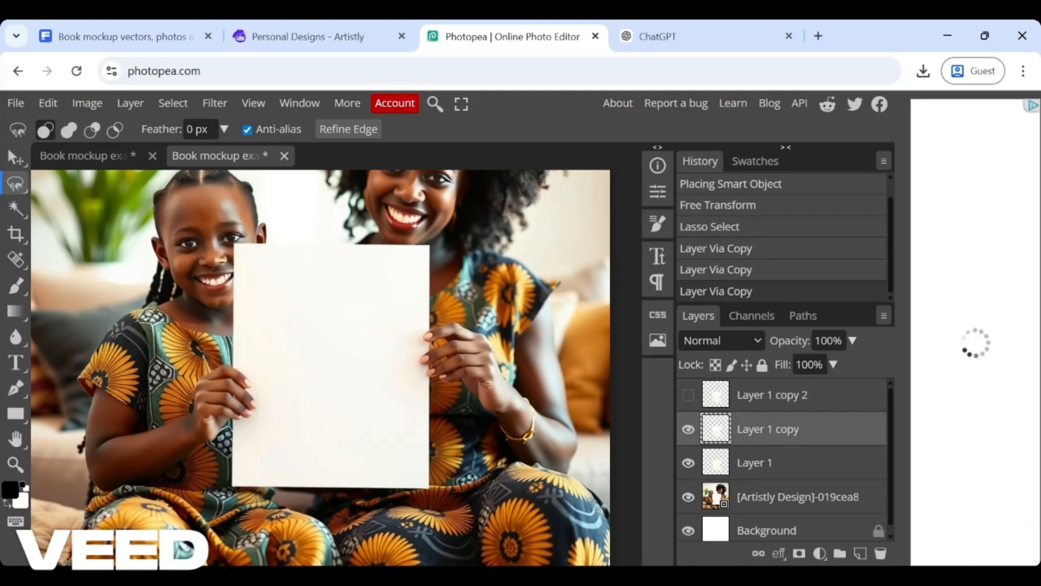
# Step: Copy the Kwame Nkrumah cover layer from the first mockup and paste it above Layer 1 copy in the second mockup
pyautogui.click(108, 154)
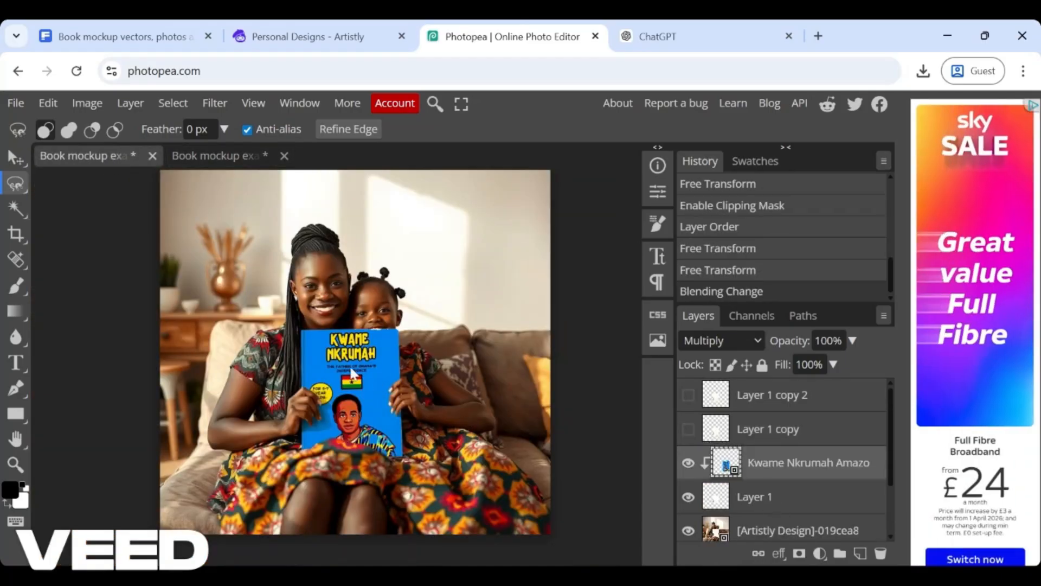
pyautogui.click(16, 158)
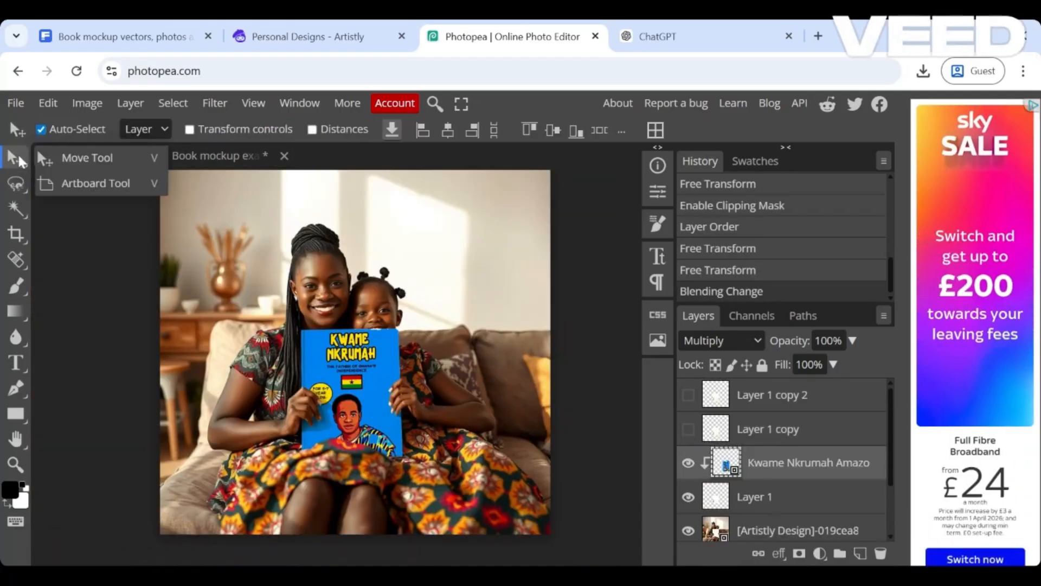
pyautogui.click(347, 398)
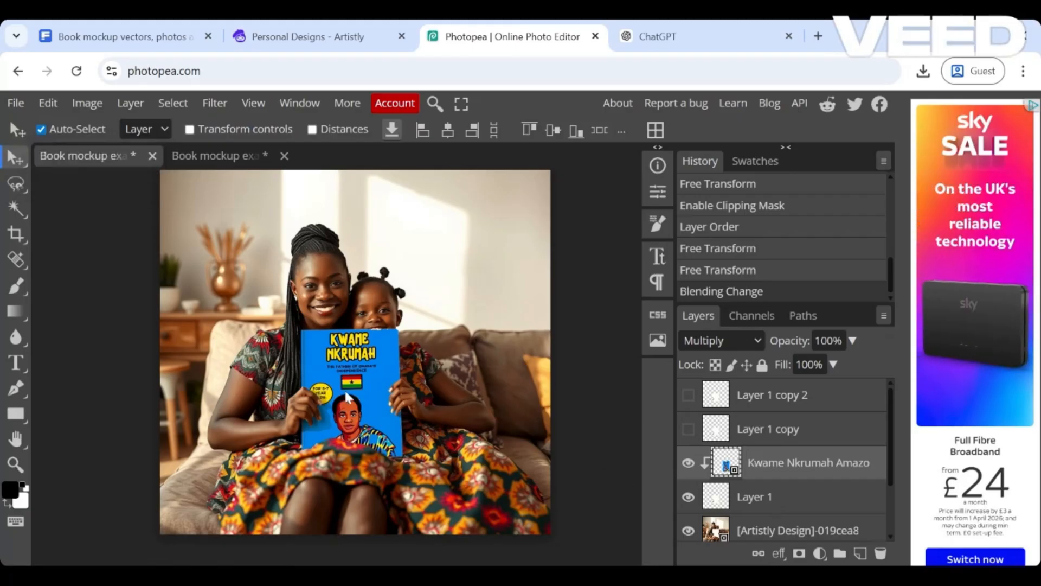
pyautogui.click(189, 129)
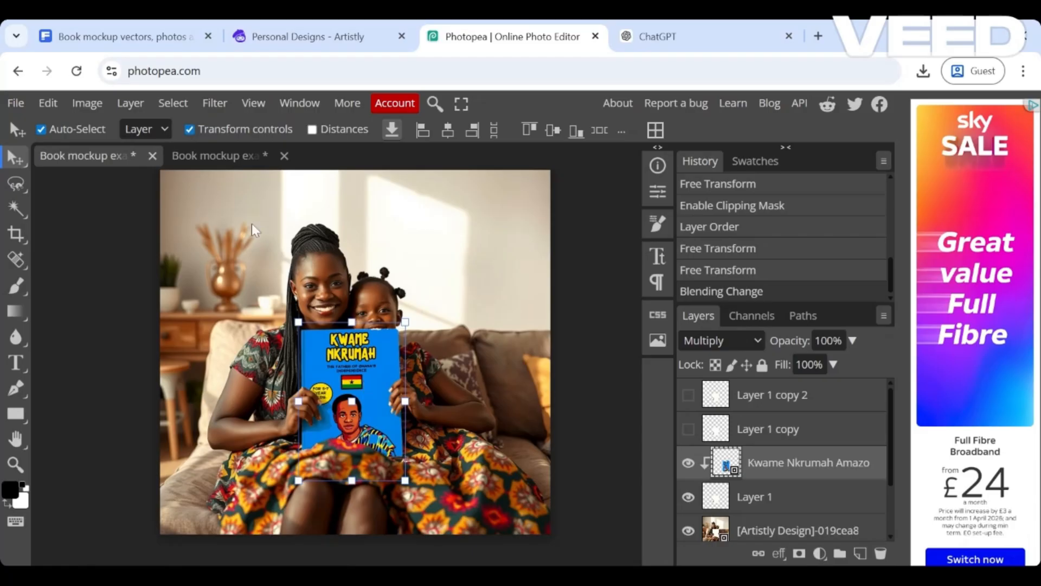
pyautogui.click(189, 129)
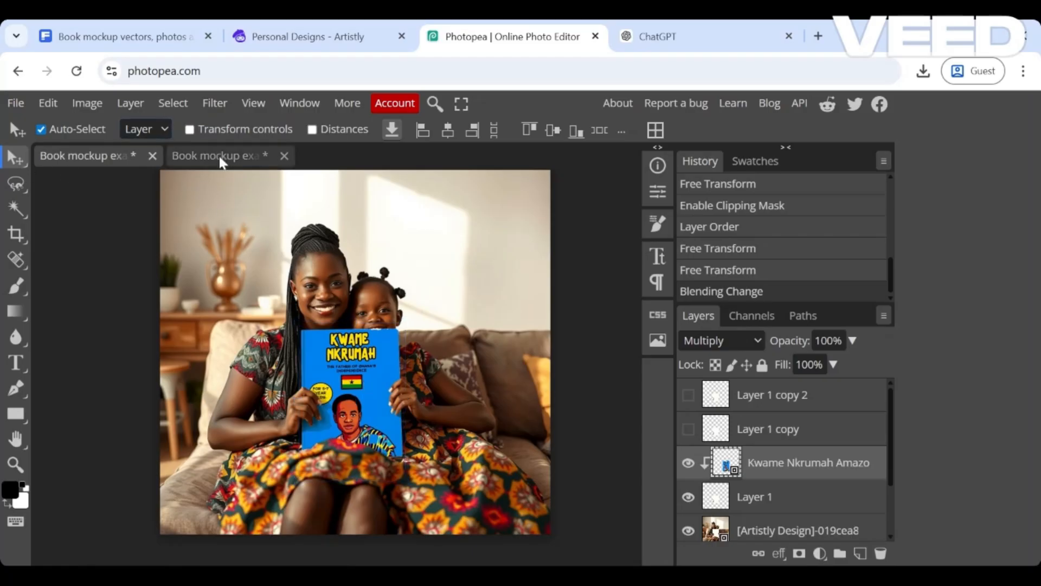
pyautogui.click(221, 157)
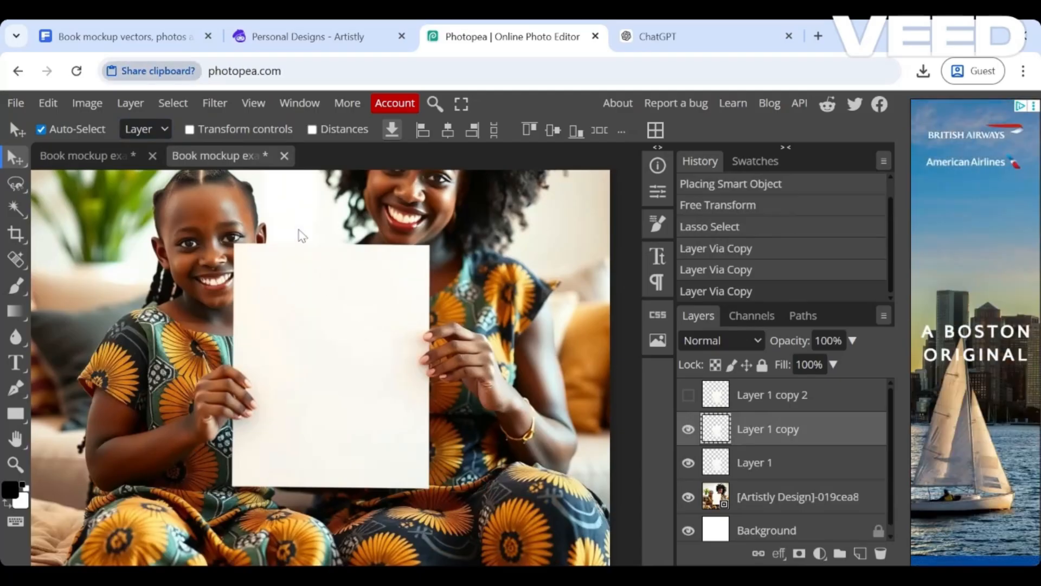
pyautogui.hotkey('ctrl', 'v')
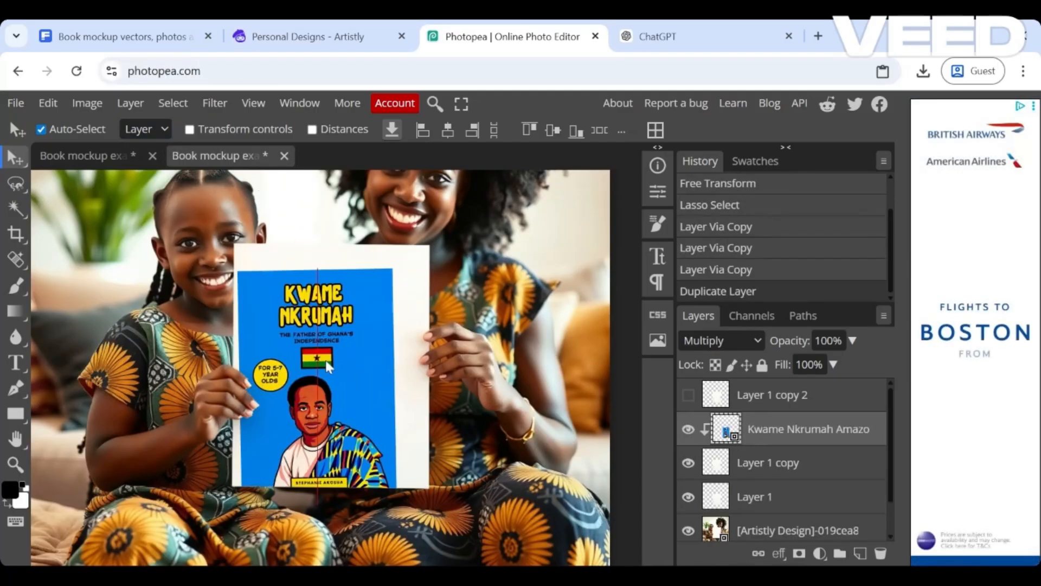
# Step: Move the pasted cover onto the middle of the blank book, show its transform controls, and rotate it to 0.1° to straighten it
pyautogui.moveTo(328, 367); pyautogui.dragTo(353, 401)
pyautogui.click(190, 130)
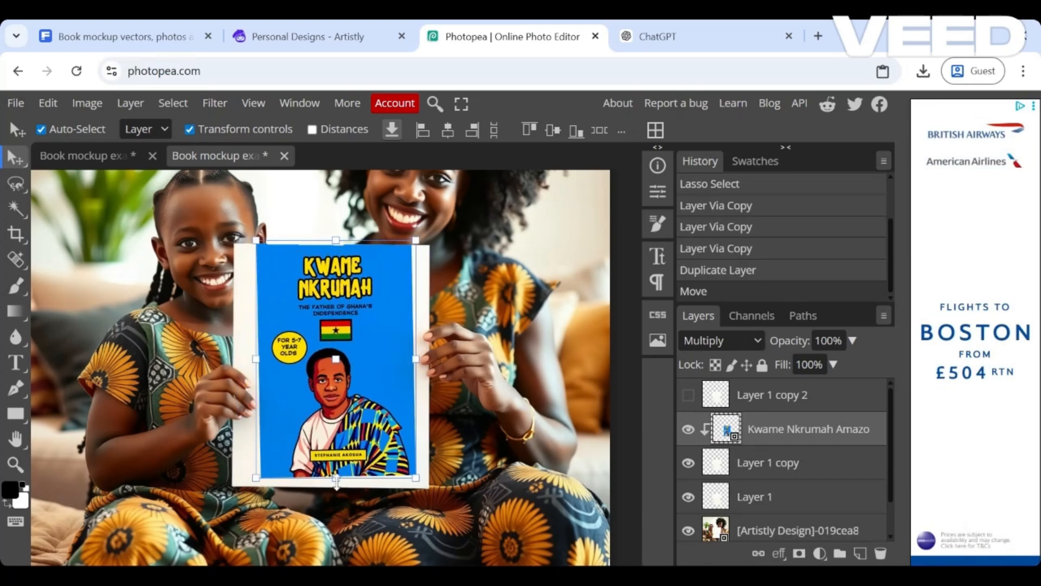
pyautogui.click(336, 478)
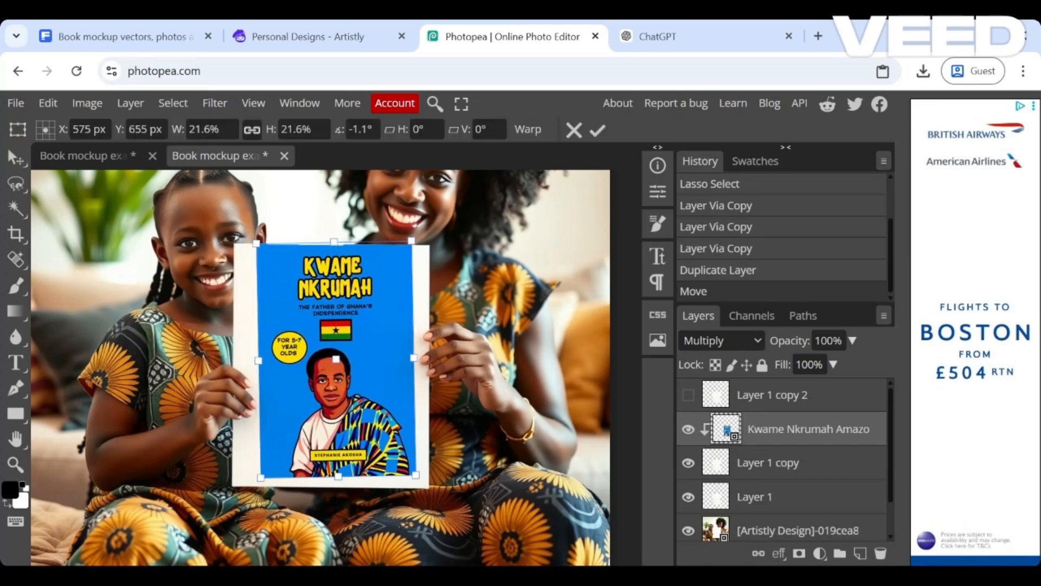
pyautogui.moveTo(336, 487); pyautogui.dragTo(335, 487)
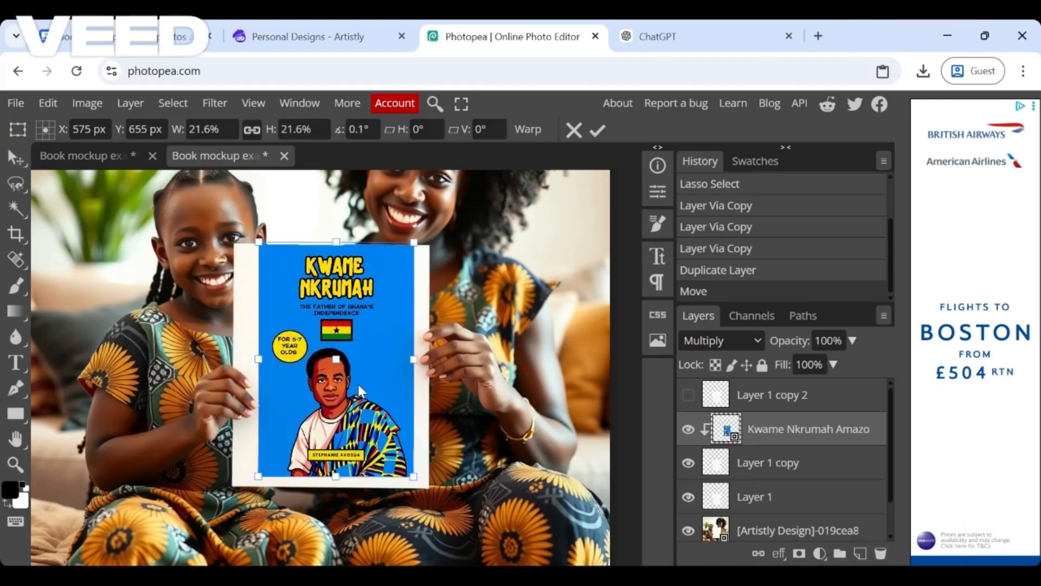
# Step: Try aligning the cover with the book's left edge and enlarging it to 28.41% so it spans the book's full width
pyautogui.moveTo(357, 384); pyautogui.dragTo(328, 384)
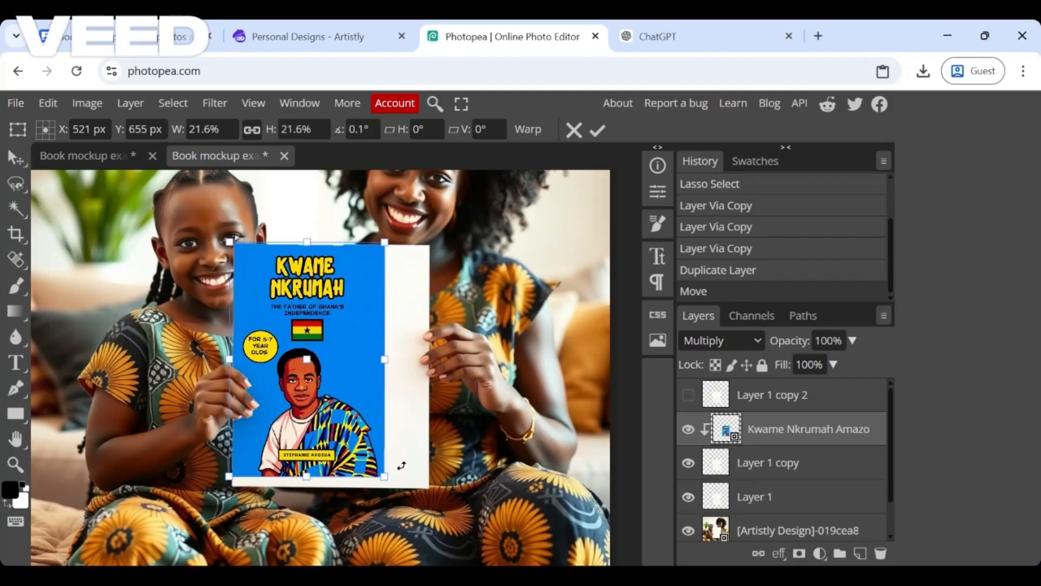
pyautogui.moveTo(384, 477); pyautogui.dragTo(392, 487)
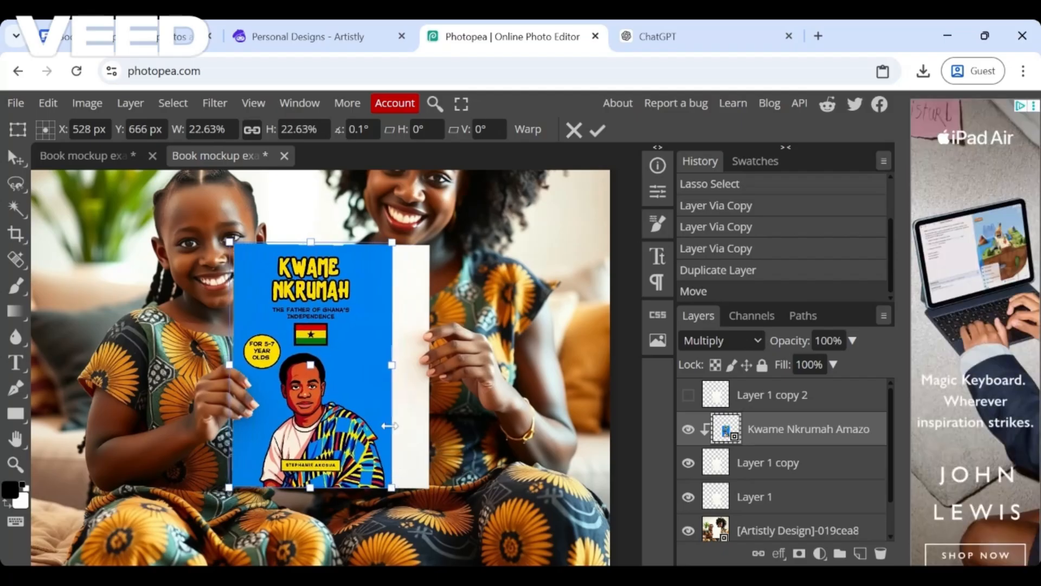
pyautogui.moveTo(396, 365); pyautogui.dragTo(433, 374)
pyautogui.moveTo(395, 340); pyautogui.dragTo(389, 370)
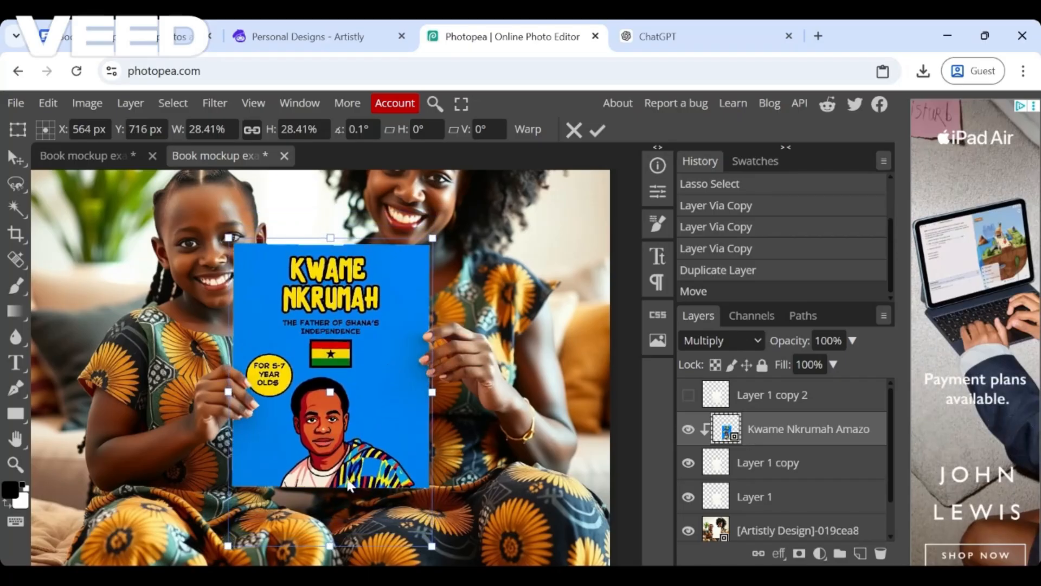
# Step: Try shrinking the cover to the book's height, realigning it with the left edge, and enlarging it to 27.99%
pyautogui.moveTo(321, 546); pyautogui.dragTo(328, 493)
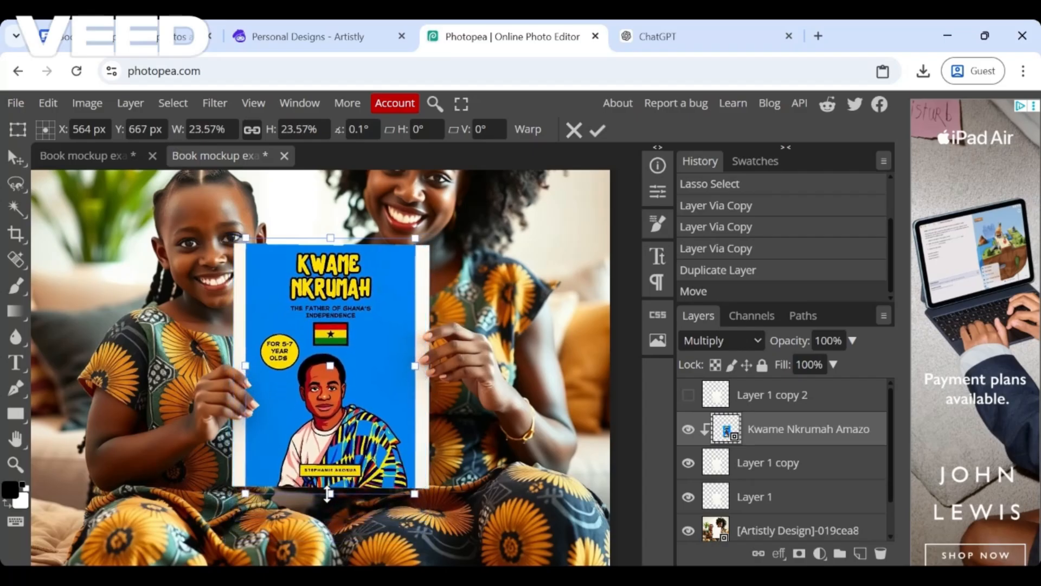
pyautogui.moveTo(330, 451); pyautogui.dragTo(319, 450)
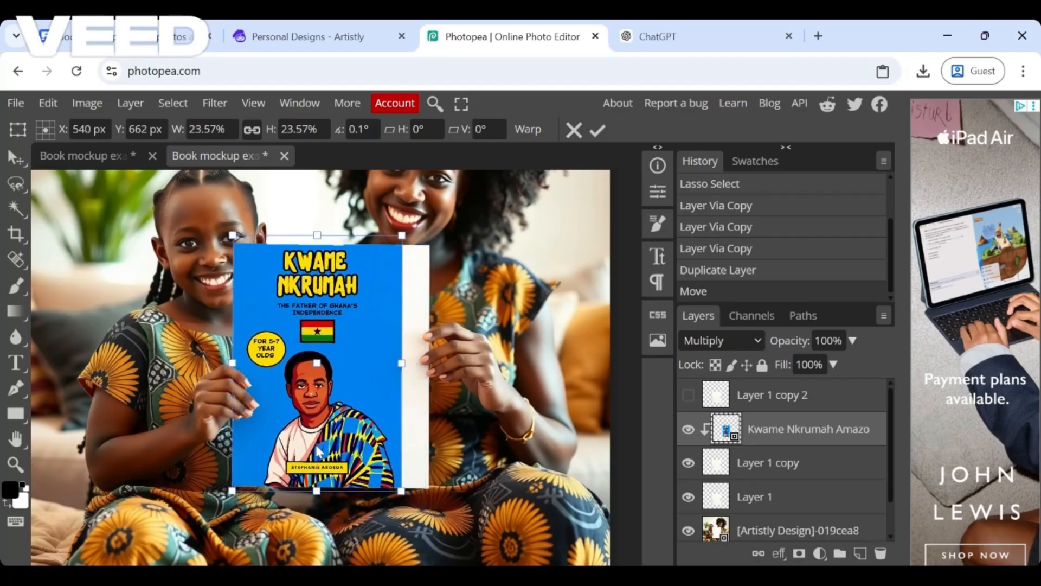
pyautogui.moveTo(401, 363); pyautogui.dragTo(402, 367)
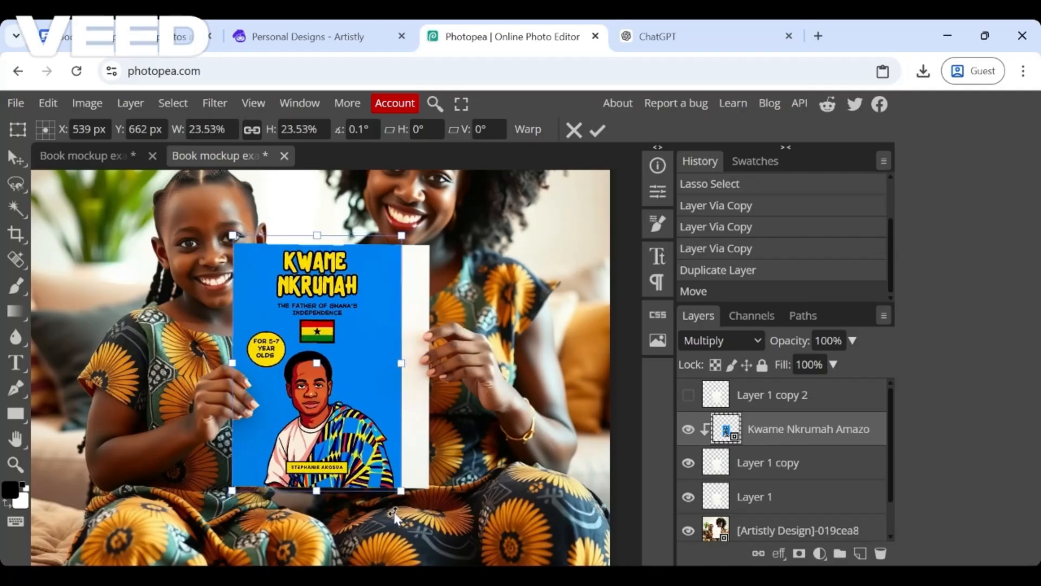
pyautogui.moveTo(402, 491); pyautogui.dragTo(416, 499)
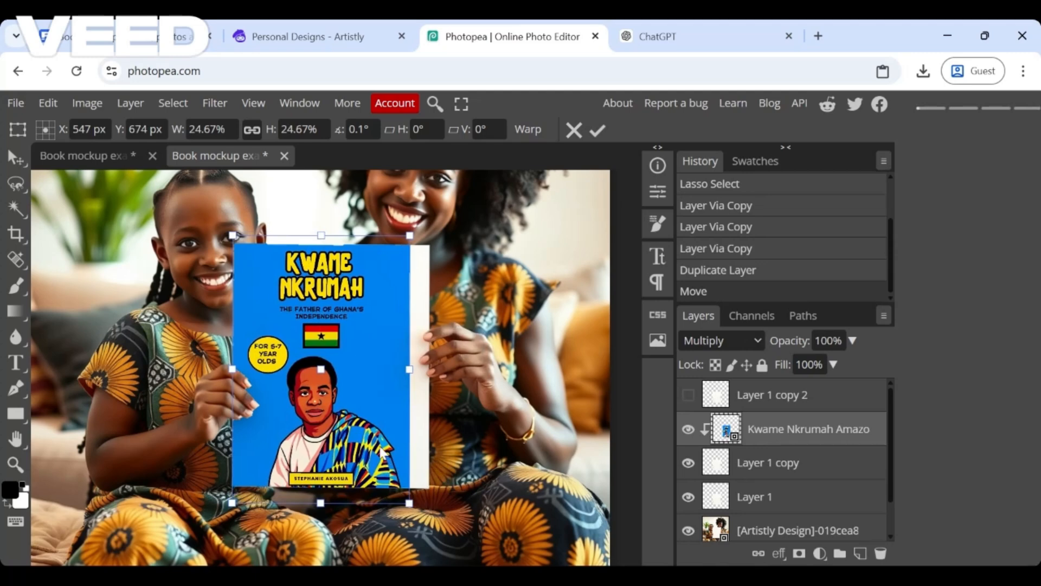
pyautogui.moveTo(384, 452); pyautogui.dragTo(384, 450)
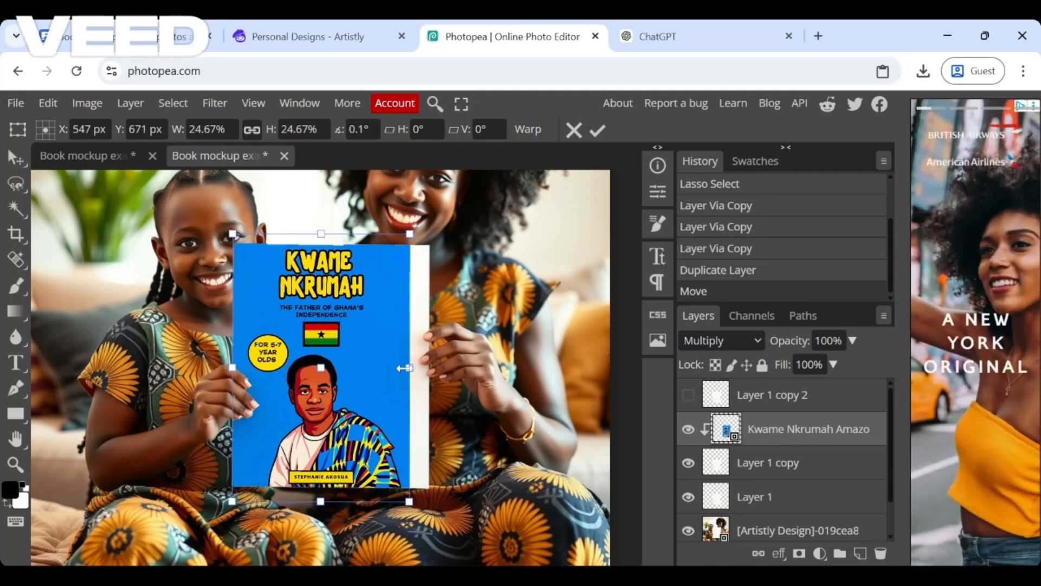
pyautogui.moveTo(404, 367); pyautogui.dragTo(432, 388)
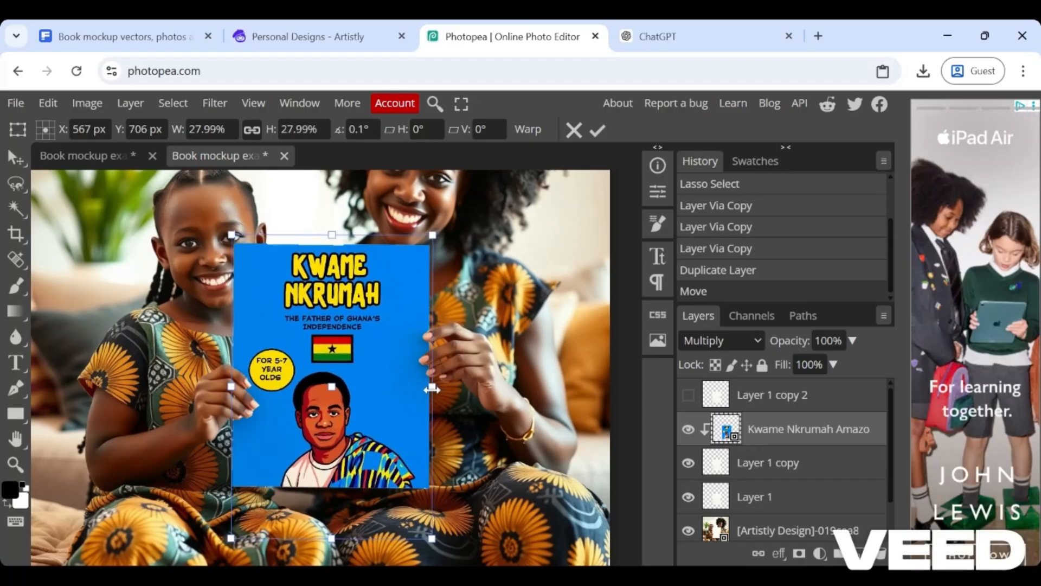
# Step: Try intermediate sizes for the cover against the book's left and lower edges, ending with a scale of 27.7%
pyautogui.moveTo(332, 538); pyautogui.dragTo(332, 524)
pyautogui.moveTo(335, 461); pyautogui.dragTo(331, 459)
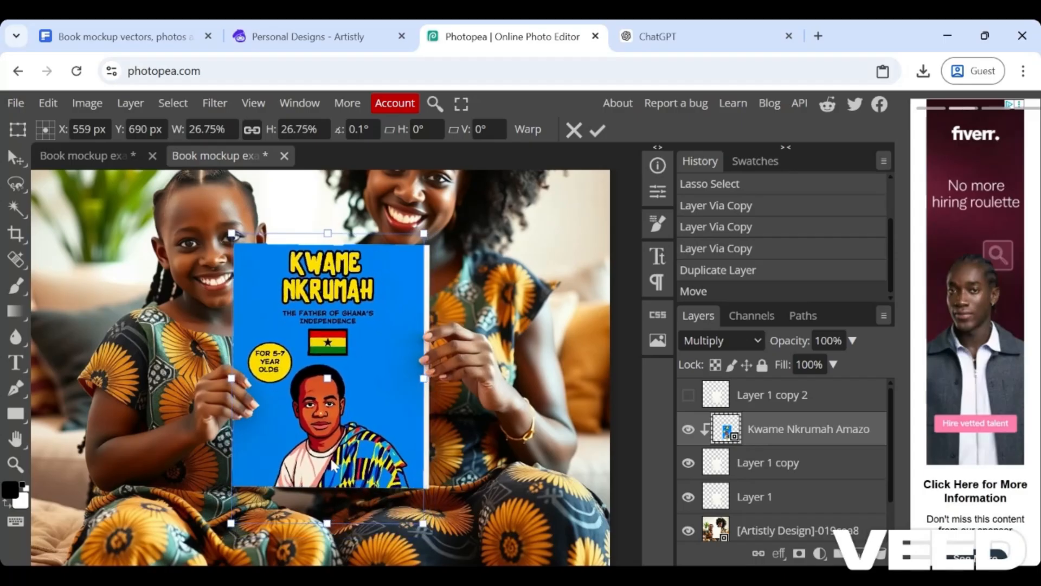
pyautogui.moveTo(326, 523); pyautogui.dragTo(327, 509)
pyautogui.moveTo(331, 470); pyautogui.dragTo(327, 467)
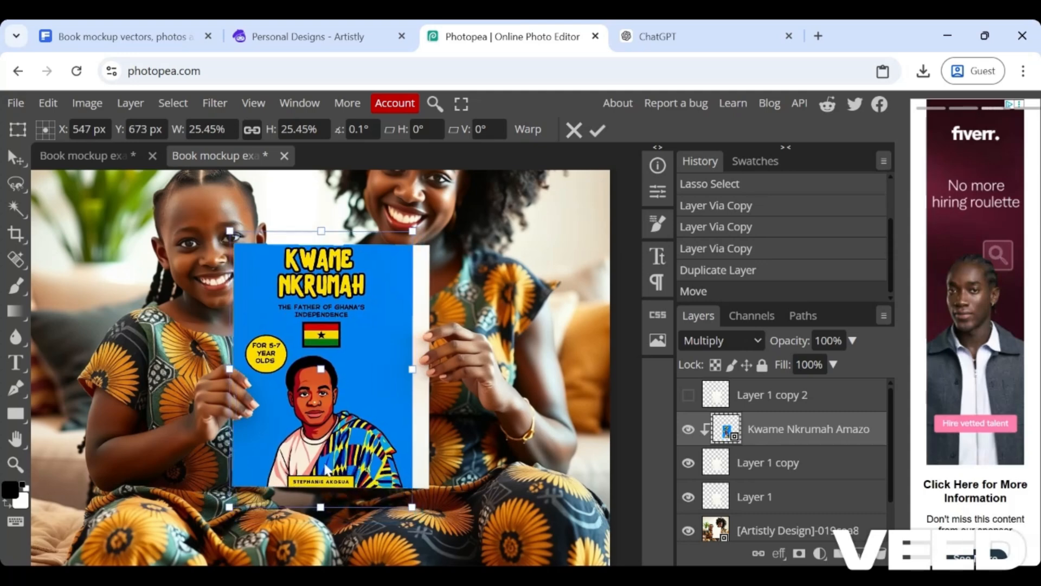
pyautogui.moveTo(320, 507); pyautogui.dragTo(325, 499)
pyautogui.moveTo(409, 365)
pyautogui.mouseDown()
pyautogui.moveTo(432, 372)
pyautogui.moveTo(405, 363)
pyautogui.moveTo(406, 374)
pyautogui.mouseUp()
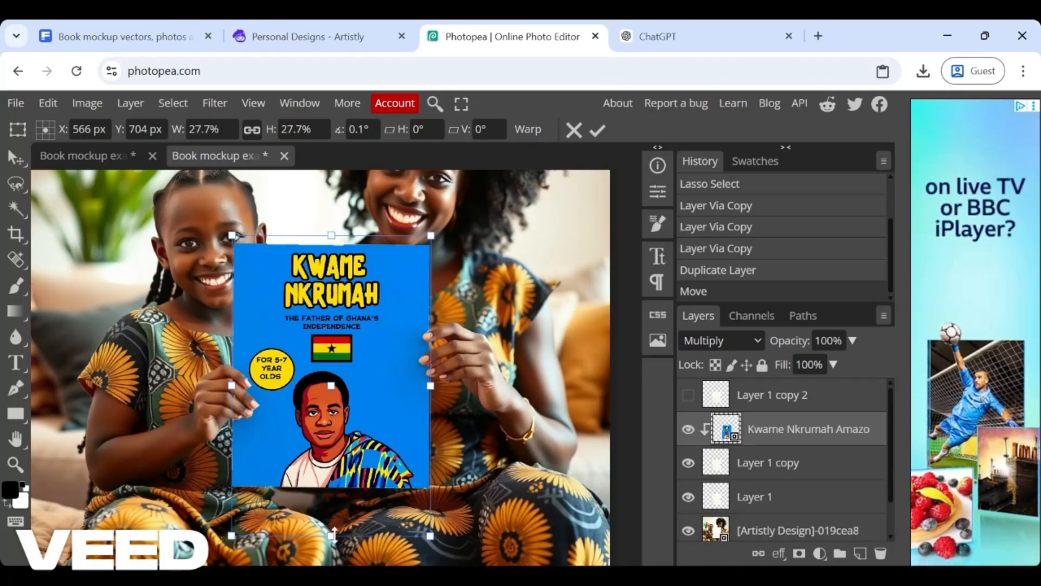
# Step: Scale the cover to 23.55% so its full height fits the book, and apply the transform
pyautogui.moveTo(332, 535); pyautogui.dragTo(336, 491)
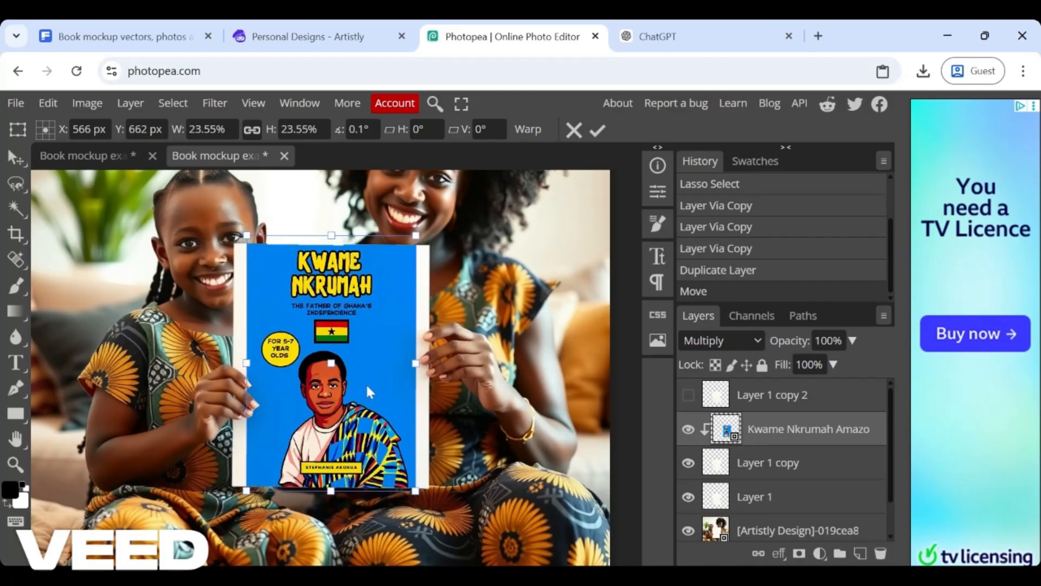
pyautogui.moveTo(366, 382)
pyautogui.mouseDown()
pyautogui.moveTo(375, 382)
pyautogui.moveTo(366, 382)
pyautogui.mouseUp()
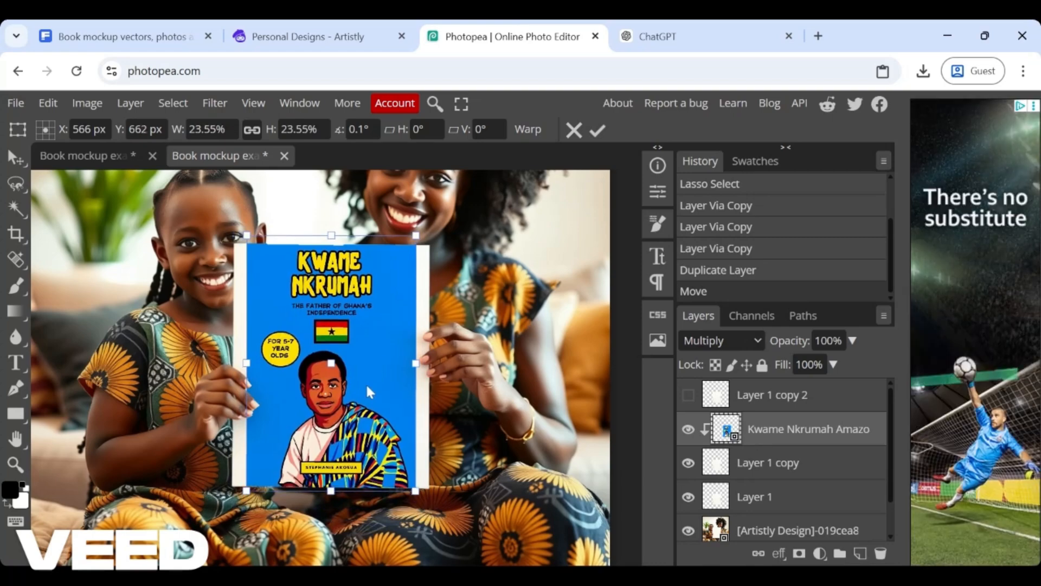
pyautogui.click(598, 130)
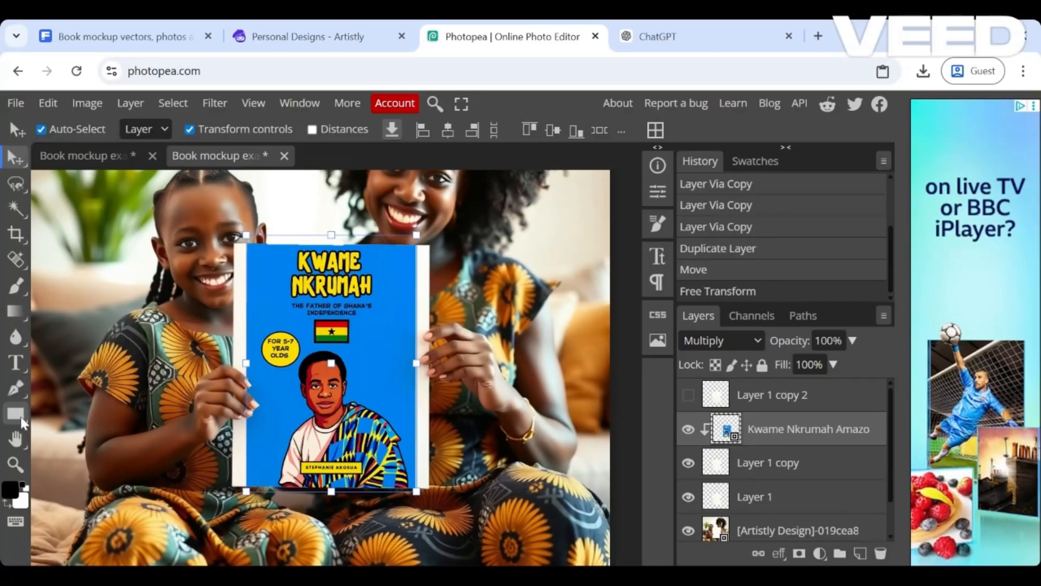
# Step: Draw a rectangle over the whole book and remove its fill
pyautogui.click(18, 415)
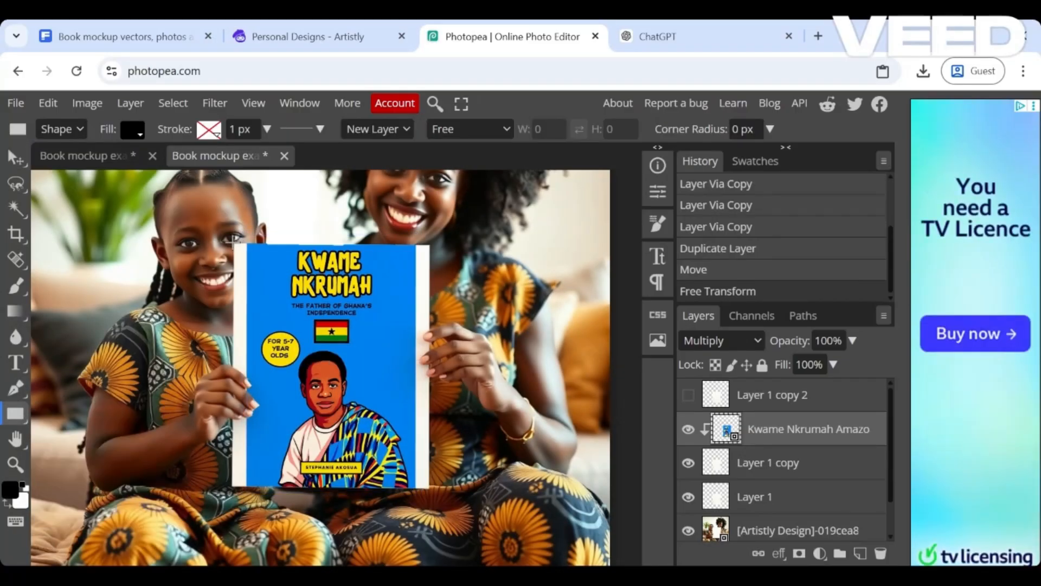
pyautogui.moveTo(234, 244); pyautogui.dragTo(430, 488)
pyautogui.click(132, 130)
pyautogui.click(182, 161)
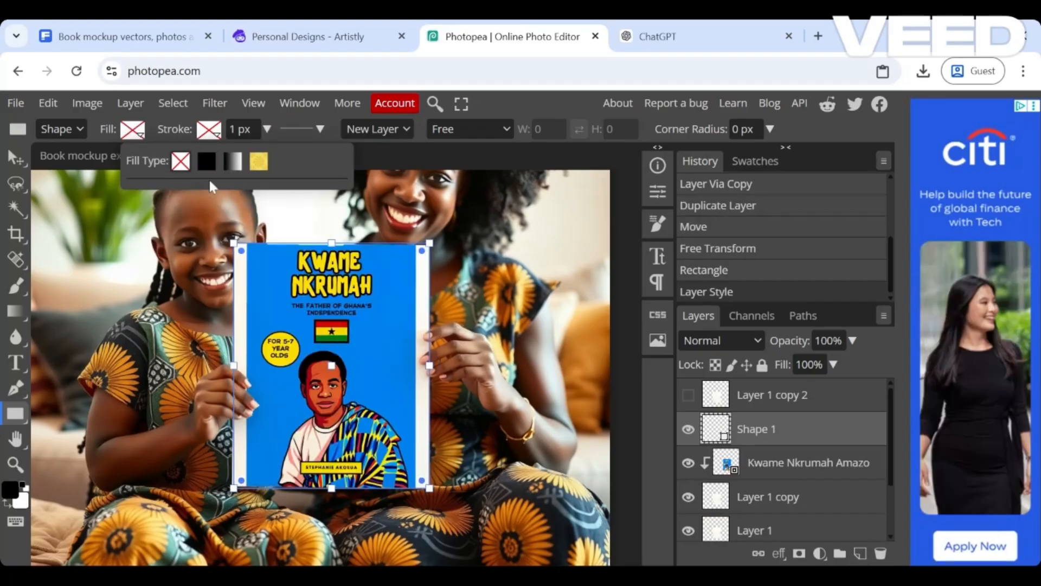
pyautogui.click(343, 228)
pyautogui.click(209, 130)
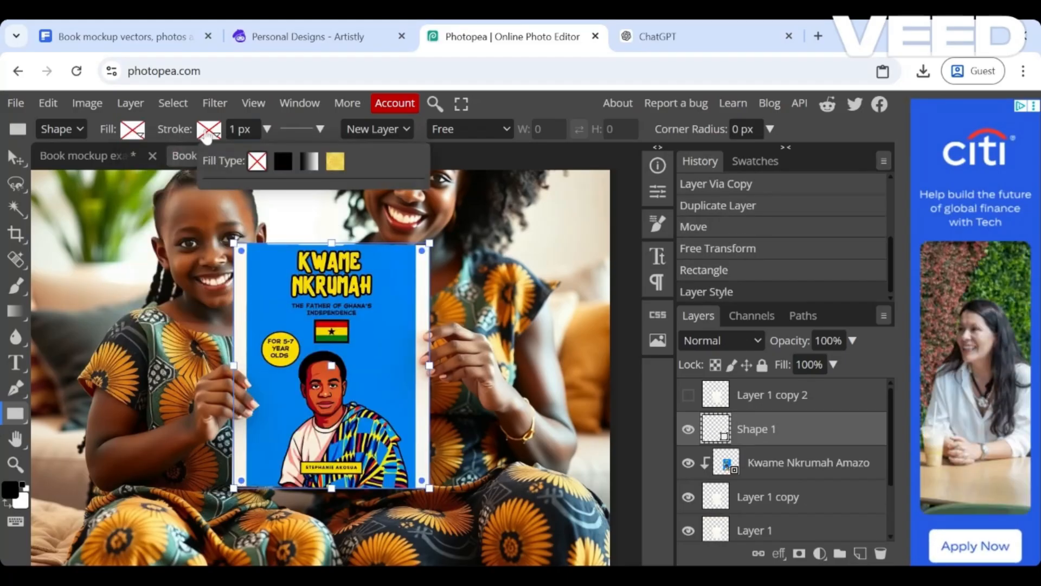
pyautogui.click(134, 133)
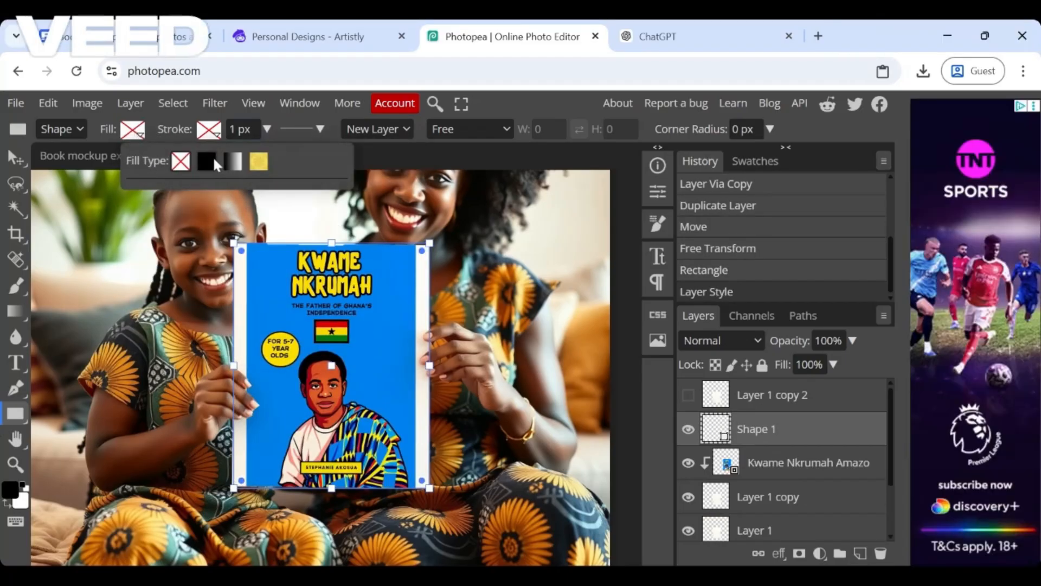
# Step: Give the rectangle a solid pure blue fill (0000ff)
pyautogui.click(212, 159)
pyautogui.click(179, 201)
pyautogui.moveTo(418, 233); pyautogui.dragTo(680, 193)
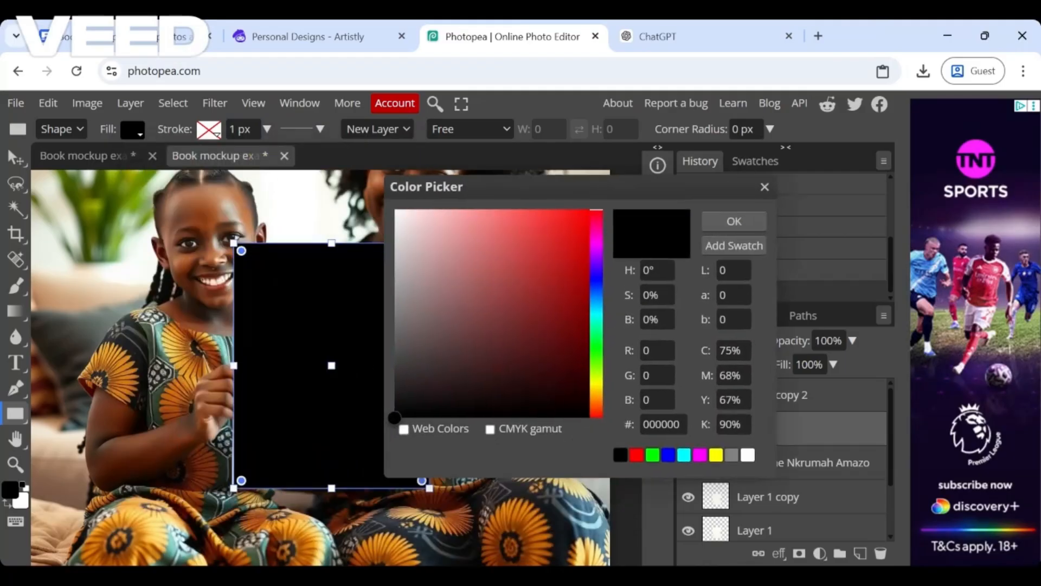
pyautogui.click(667, 454)
pyautogui.click(15, 157)
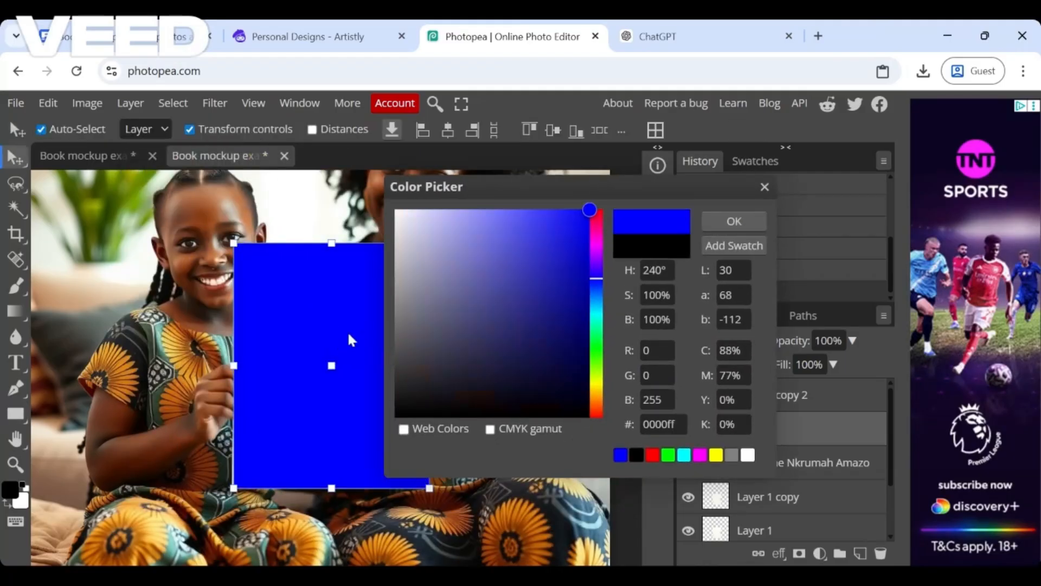
pyautogui.click(734, 221)
# Step: Move the blue rectangle aside to the right and shift the cover flush with the book's left edge
pyautogui.moveTo(398, 279); pyautogui.dragTo(564, 276)
pyautogui.moveTo(289, 263); pyautogui.dragTo(275, 261)
pyautogui.click(483, 328)
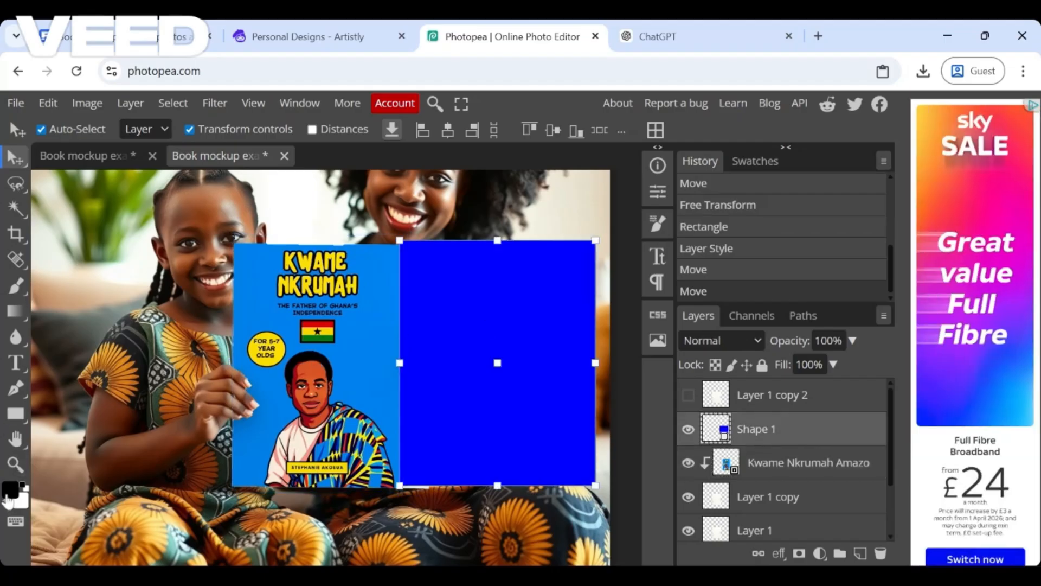
# Step: Sample the cover's blue background as the foreground colour and move the rectangle back toward the book
pyautogui.click(8, 492)
pyautogui.click(369, 347)
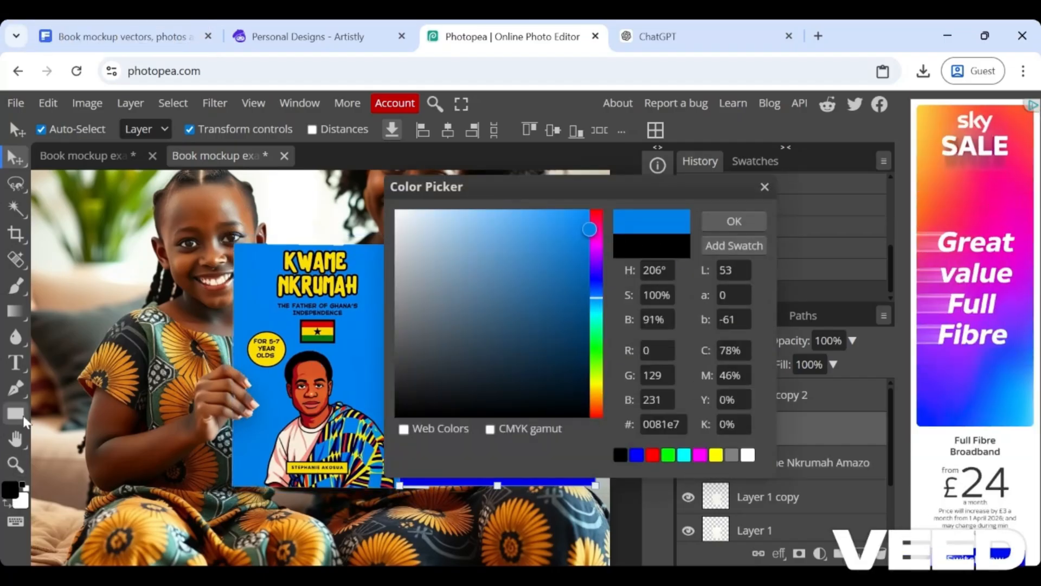
pyautogui.click(747, 232)
pyautogui.moveTo(488, 343); pyautogui.dragTo(446, 343)
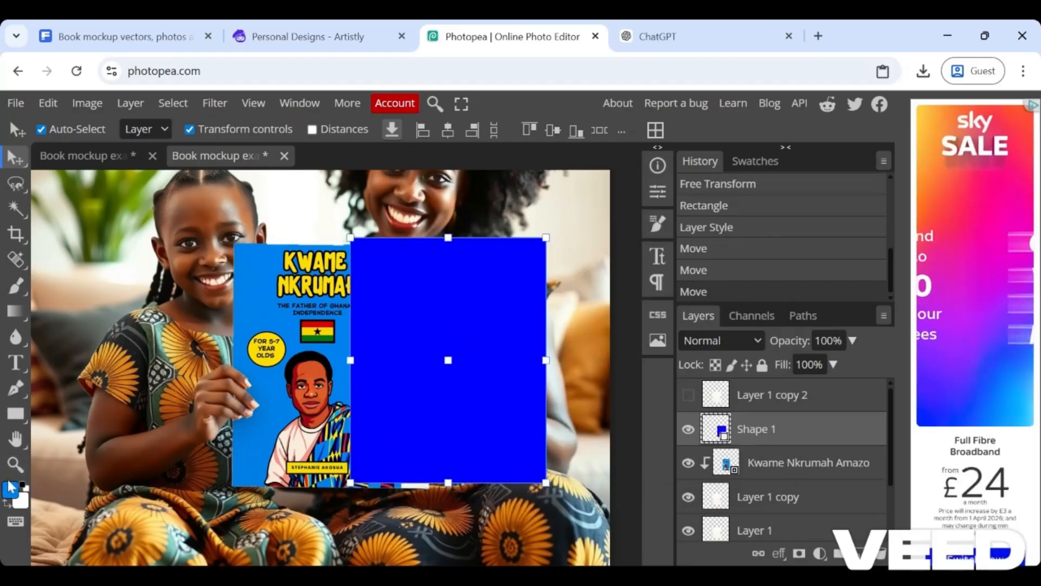
pyautogui.moveTo(404, 298); pyautogui.dragTo(376, 302)
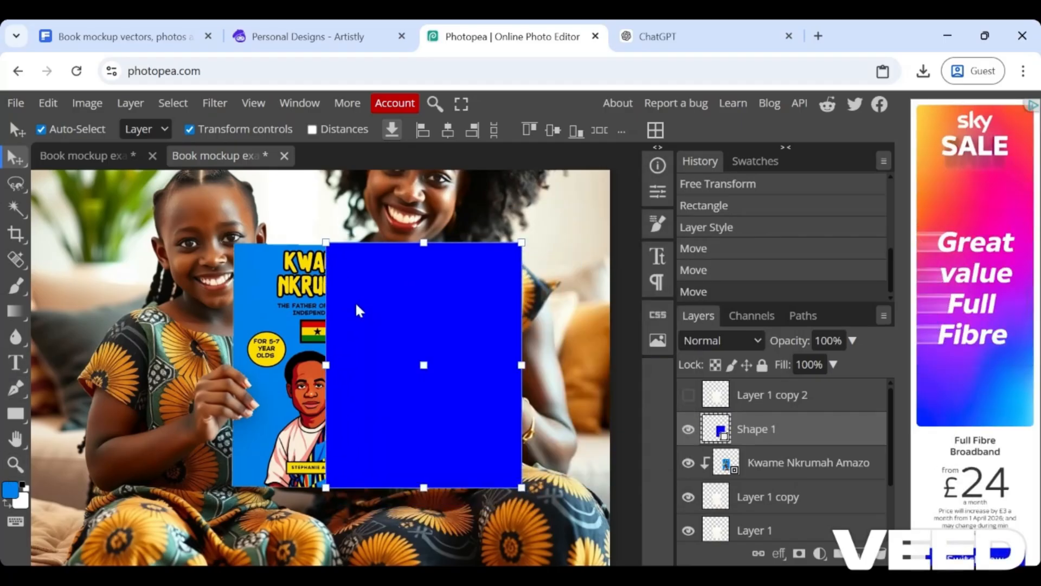
# Step: Switch to the Paint Bucket tool and save the cover's blue as a new colour swatch
pyautogui.rightClick(20, 311)
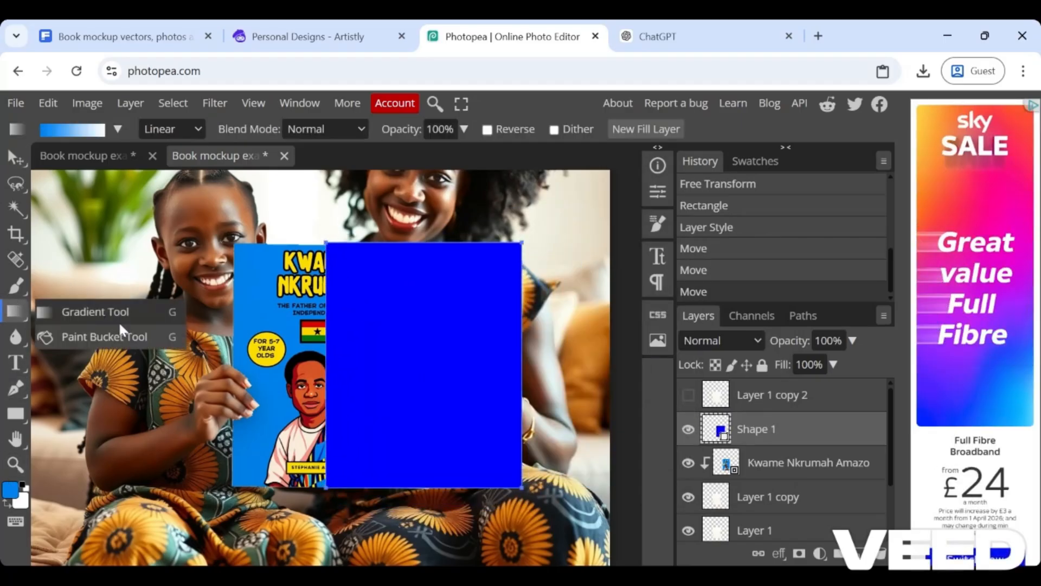
pyautogui.click(81, 335)
pyautogui.rightClick(15, 311)
pyautogui.click(10, 490)
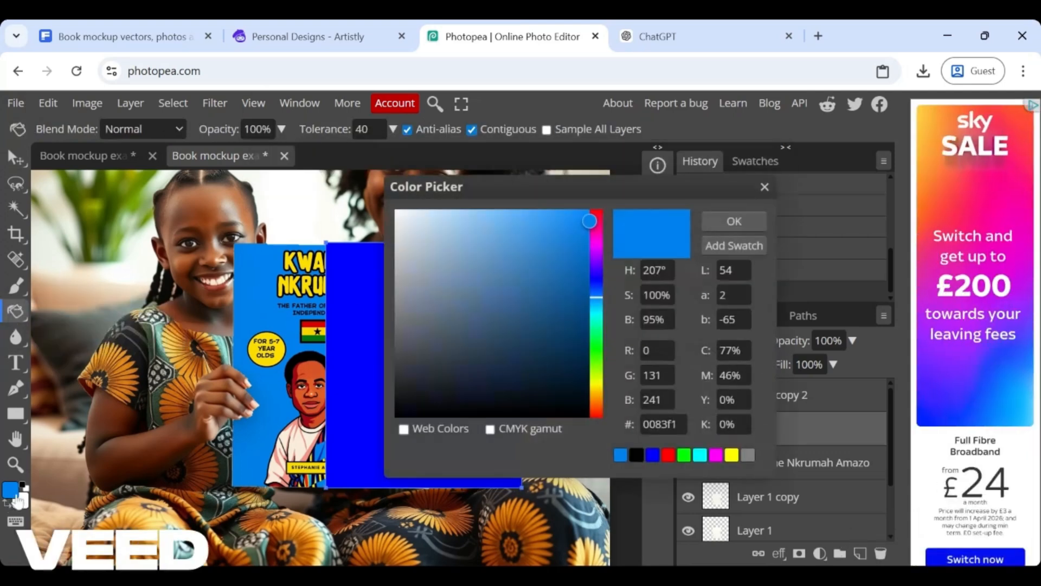
pyautogui.click(738, 241)
pyautogui.click(238, 285)
pyautogui.click(764, 186)
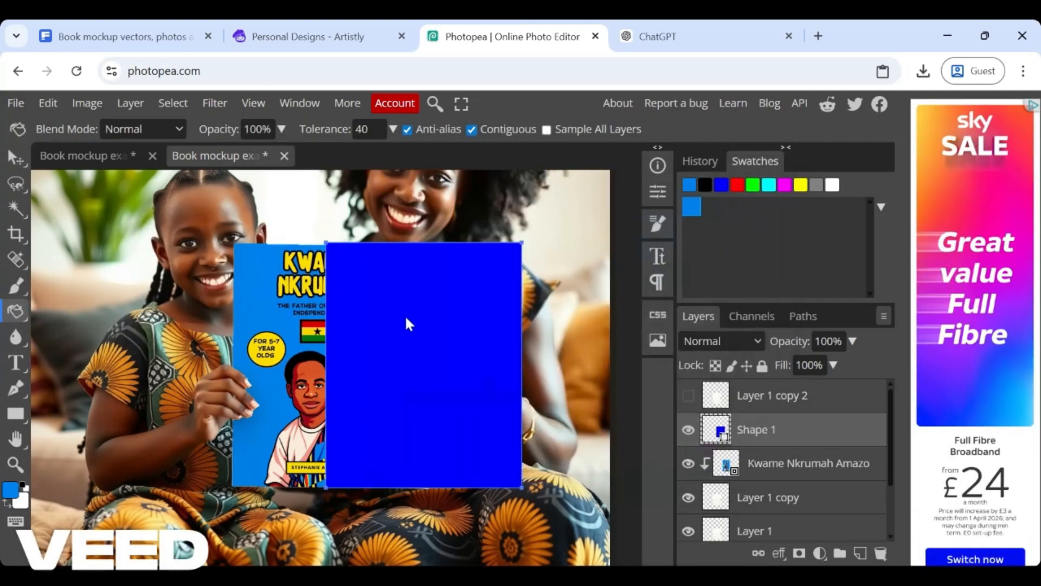
# Step: Delete the pure blue rectangle and draw a new rectangle covering the book
pyautogui.click(407, 297)
pyautogui.press('Delete')
pyautogui.click(16, 414)
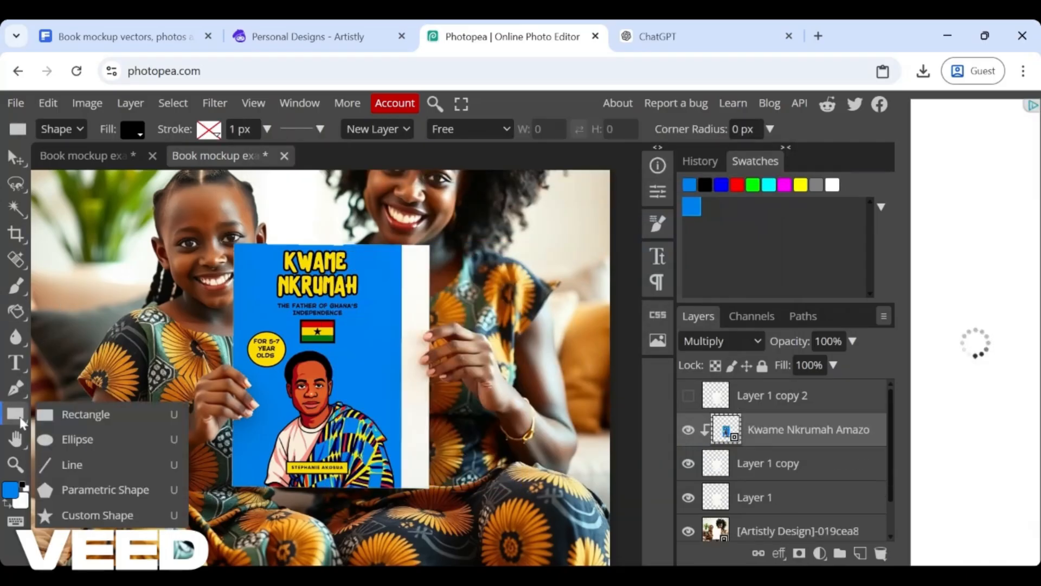
pyautogui.click(81, 415)
pyautogui.moveTo(229, 248); pyautogui.dragTo(430, 489)
# Step: Fill the new rectangle with the blue that matches the cover background
pyautogui.click(136, 130)
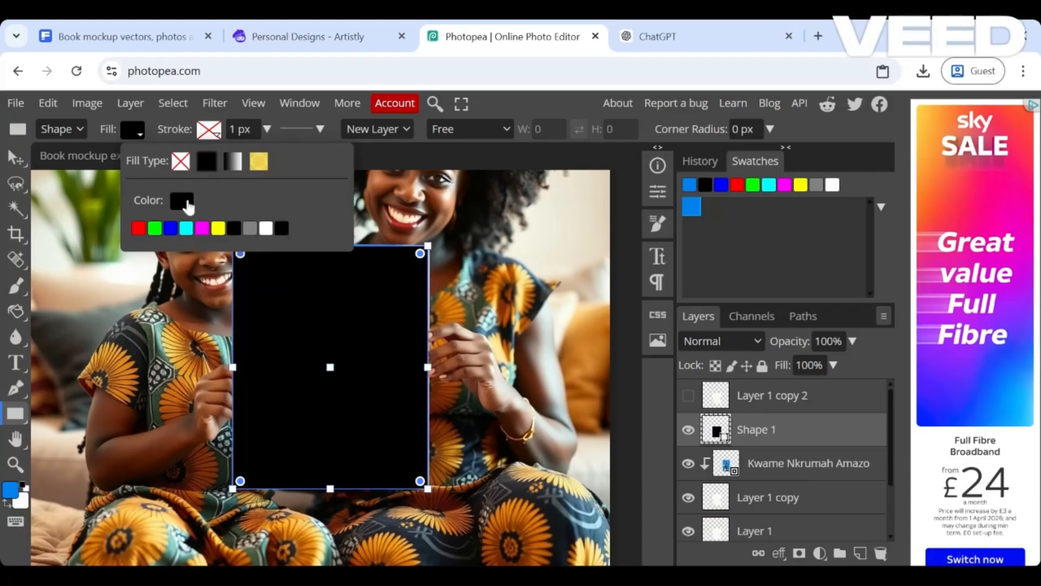
pyautogui.click(187, 206)
pyautogui.click(640, 460)
pyautogui.click(738, 220)
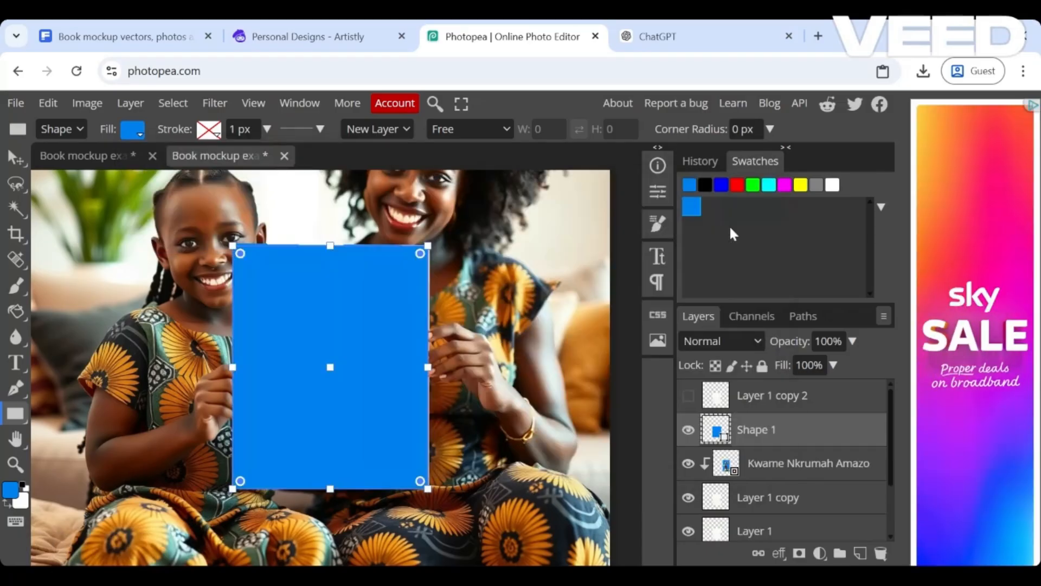
# Step: Nudge the cover-blue rectangle over the book and scale it to 102.22% so it reaches past the edges
pyautogui.press('v')
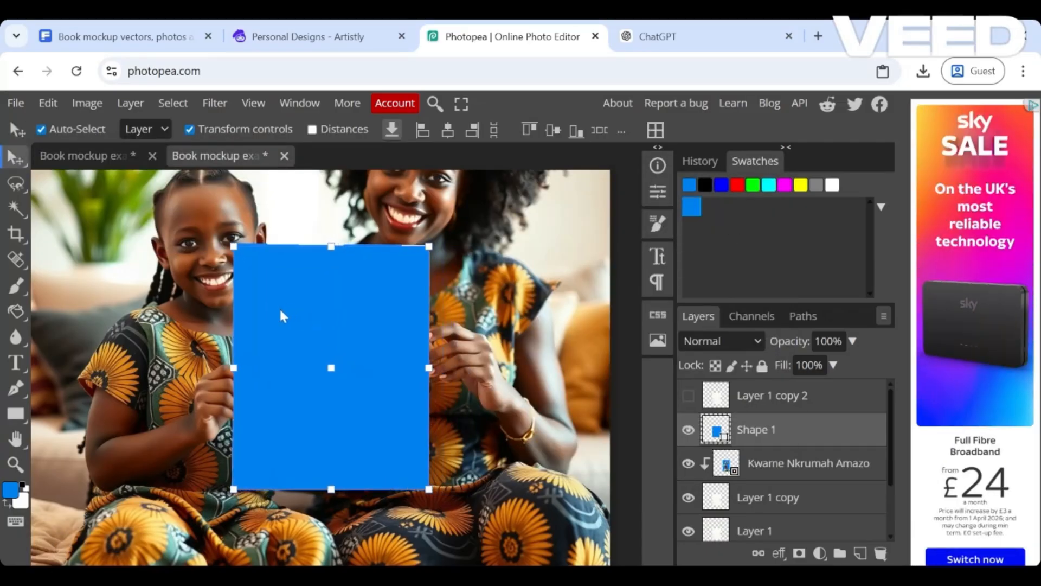
pyautogui.moveTo(280, 310); pyautogui.dragTo(277, 309)
pyautogui.moveTo(426, 368); pyautogui.dragTo(430, 367)
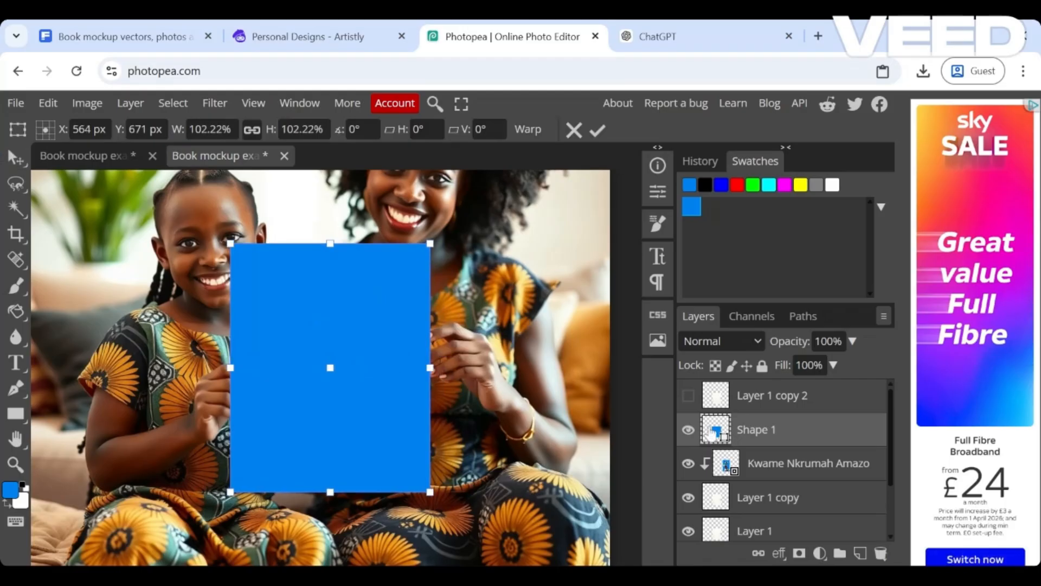
# Step: Try placing the cover-blue rectangle's layer directly beneath the cover layer, and remove the rectangle again
pyautogui.moveTo(712, 432); pyautogui.dragTo(716, 480)
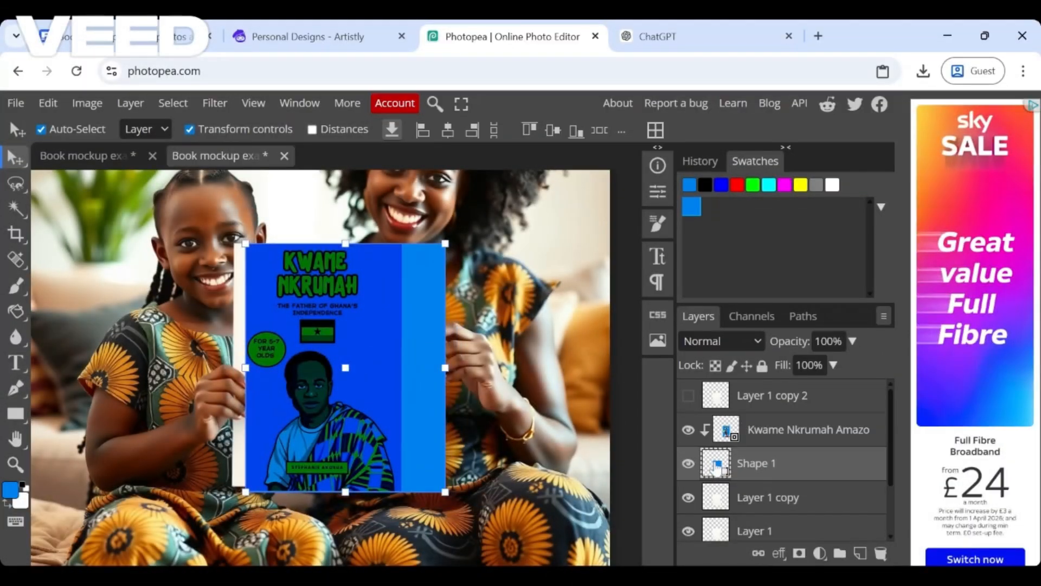
pyautogui.hotkey('ctrl', ']')
pyautogui.moveTo(325, 337); pyautogui.dragTo(485, 330)
pyautogui.moveTo(601, 368); pyautogui.dragTo(587, 398)
pyautogui.press('Return')
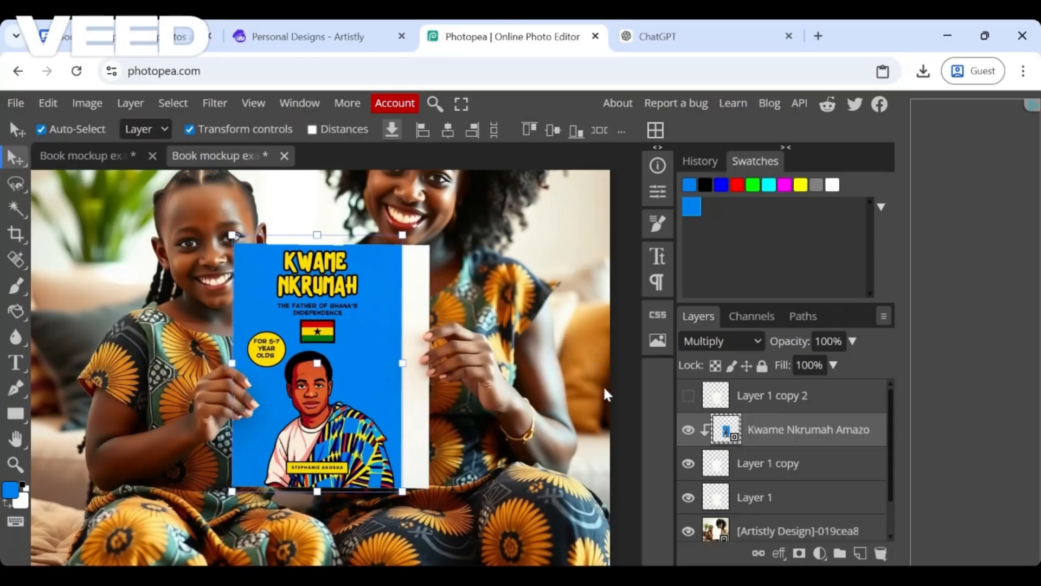
# Step: Scale the Kwame Nkrumah cover to 27.64% across the book's full width, keep it on Multiply, and hide the transform controls
pyautogui.moveTo(401, 362)
pyautogui.mouseDown()
pyautogui.moveTo(418, 364)
pyautogui.moveTo(389, 358)
pyautogui.moveTo(401, 363)
pyautogui.mouseUp()
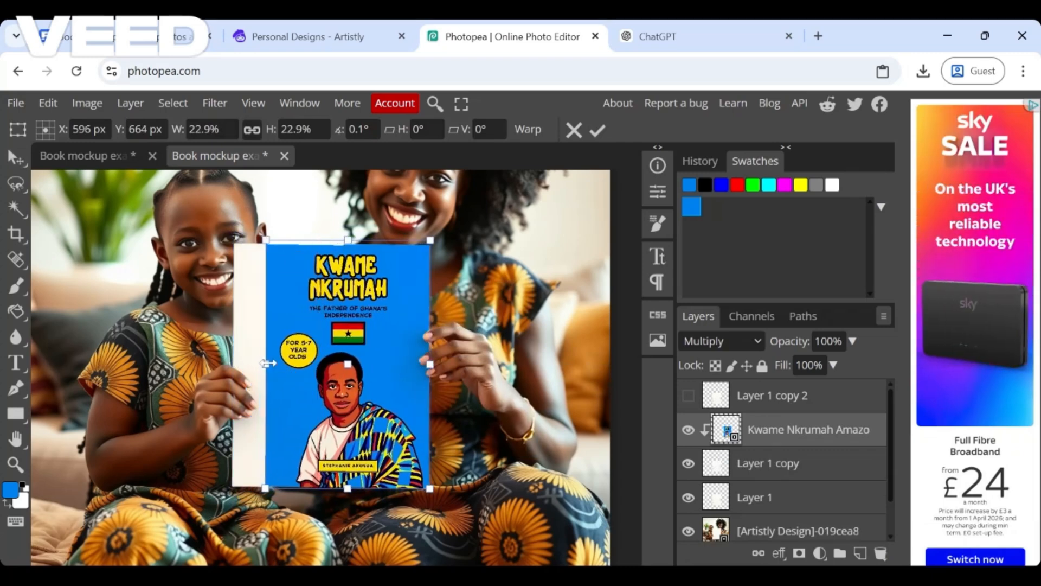
pyautogui.moveTo(265, 363); pyautogui.dragTo(231, 364)
pyautogui.moveTo(366, 326); pyautogui.dragTo(367, 350)
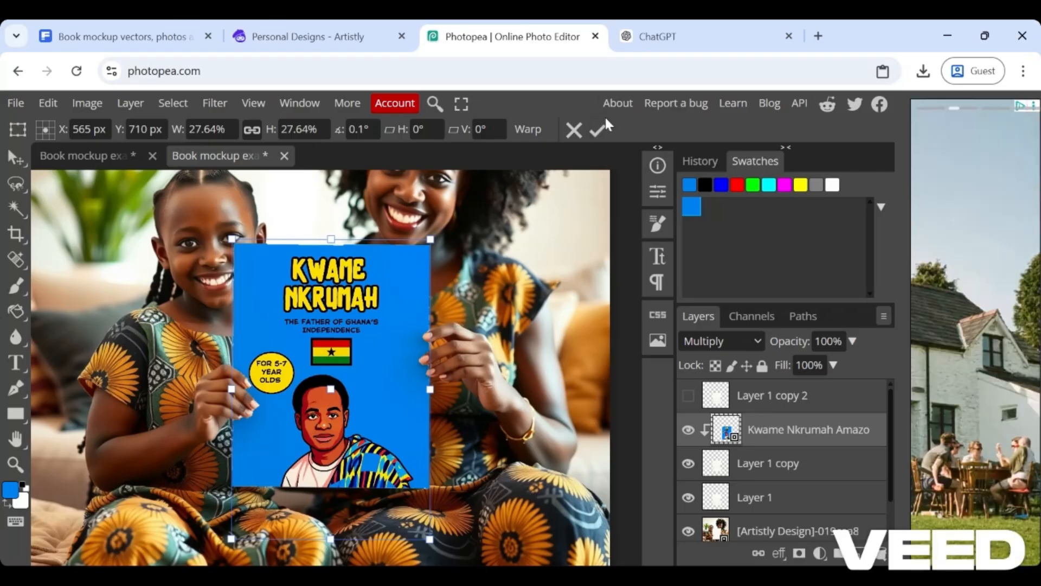
pyautogui.click(598, 131)
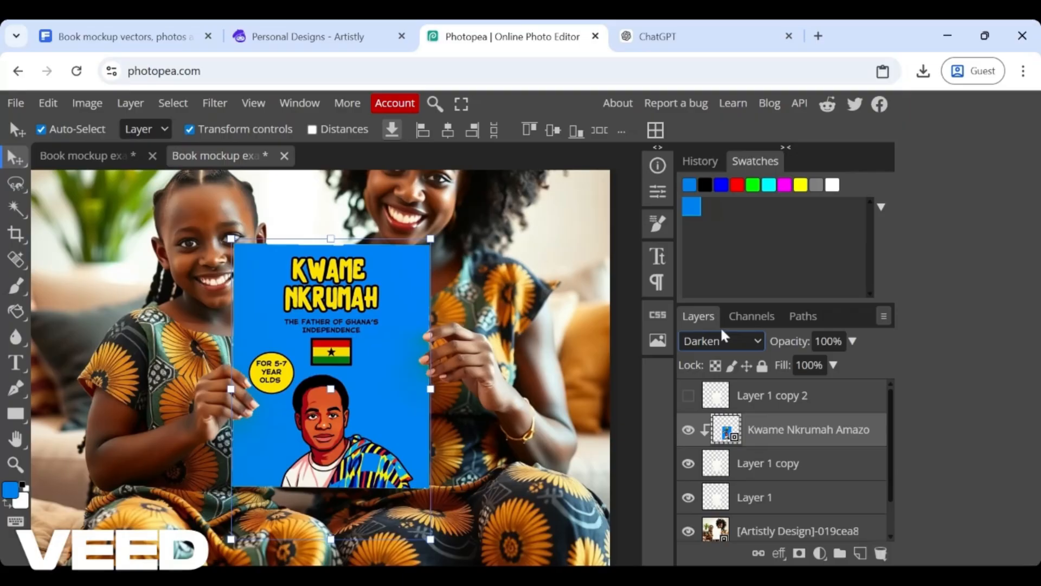
pyautogui.press('Down')
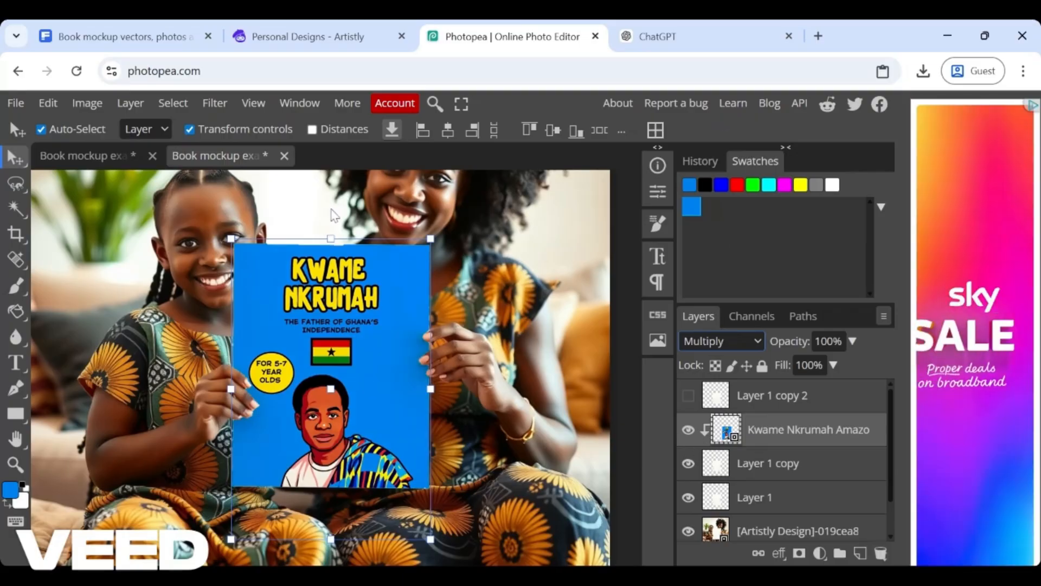
pyautogui.click(189, 130)
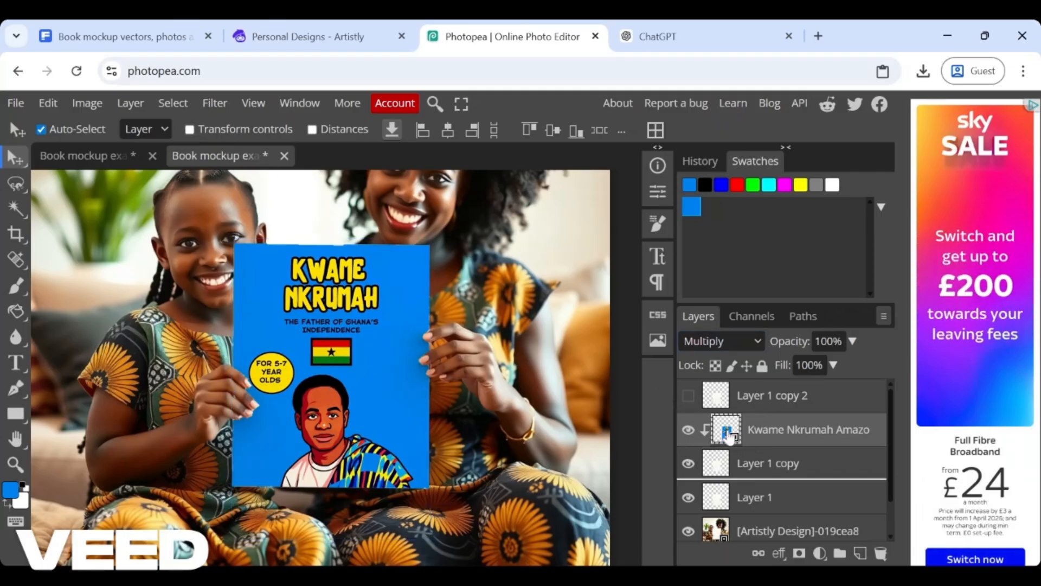
# Step: Move the cover layer directly above Layer 1 and hide Layer 1 copy
pyautogui.moveTo(728, 437); pyautogui.dragTo(721, 468)
pyautogui.click(688, 429)
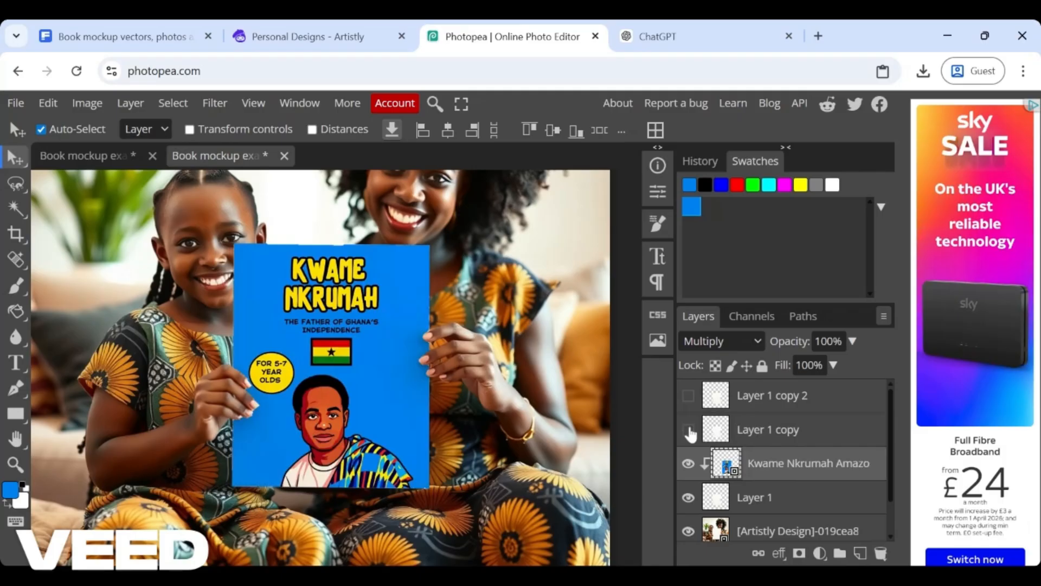
# Step: Try the Darken blend mode on the cover, release and reapply its clipping mask, and return the blending to Multiply
pyautogui.click(732, 335)
pyautogui.click(733, 286)
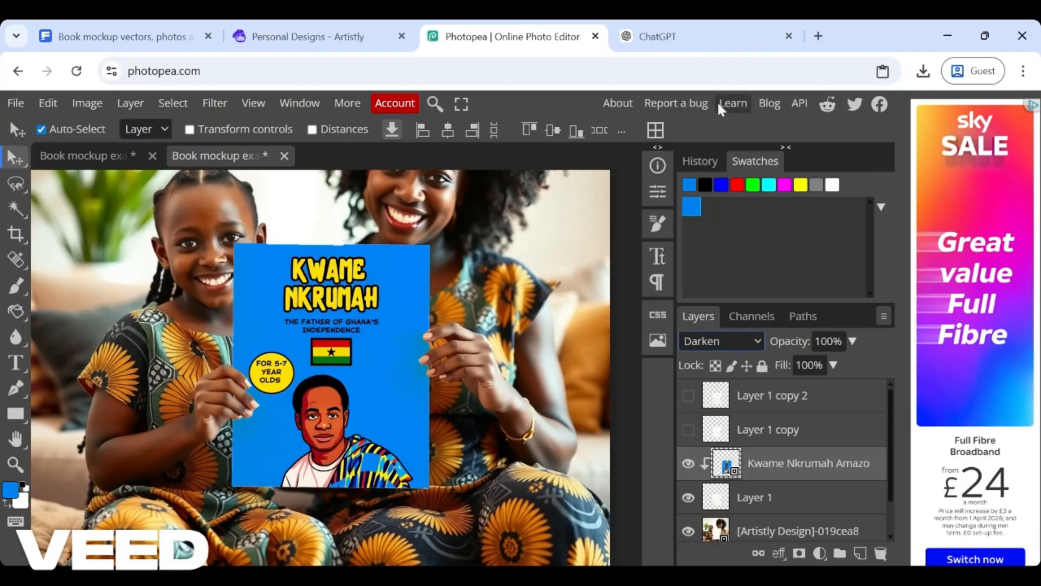
pyautogui.rightClick(728, 463)
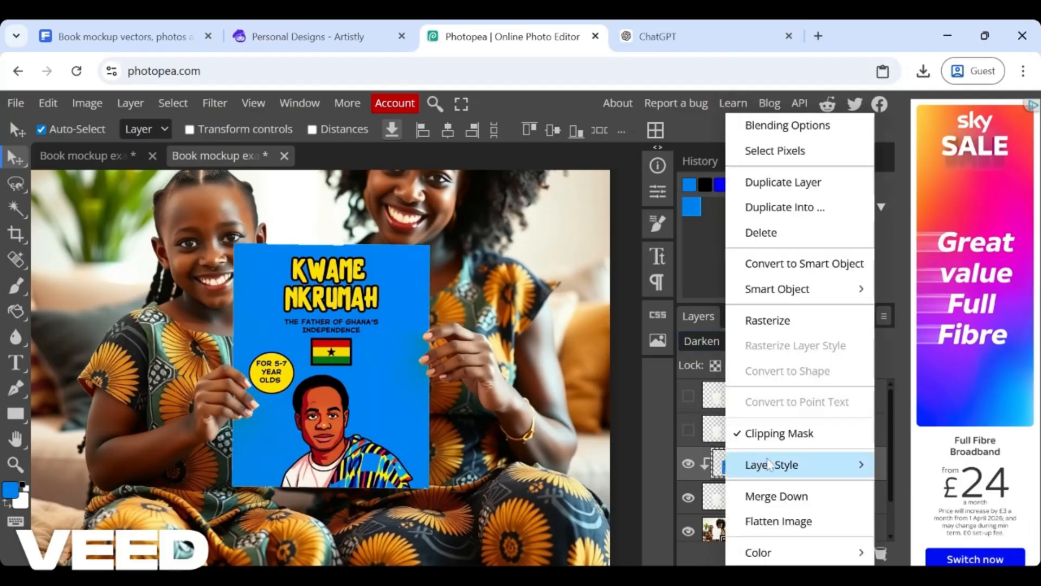
pyautogui.click(779, 432)
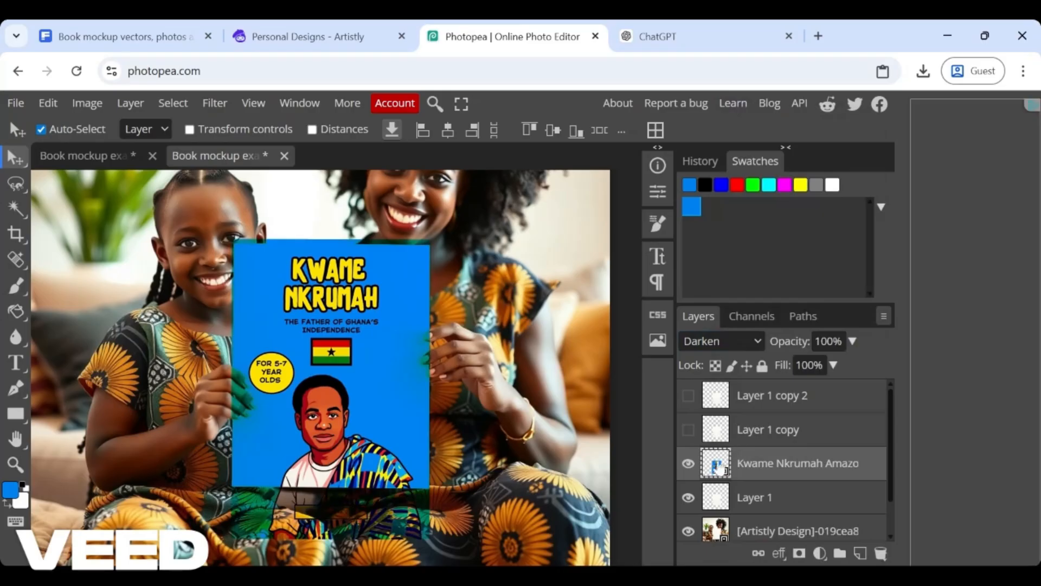
pyautogui.rightClick(714, 466)
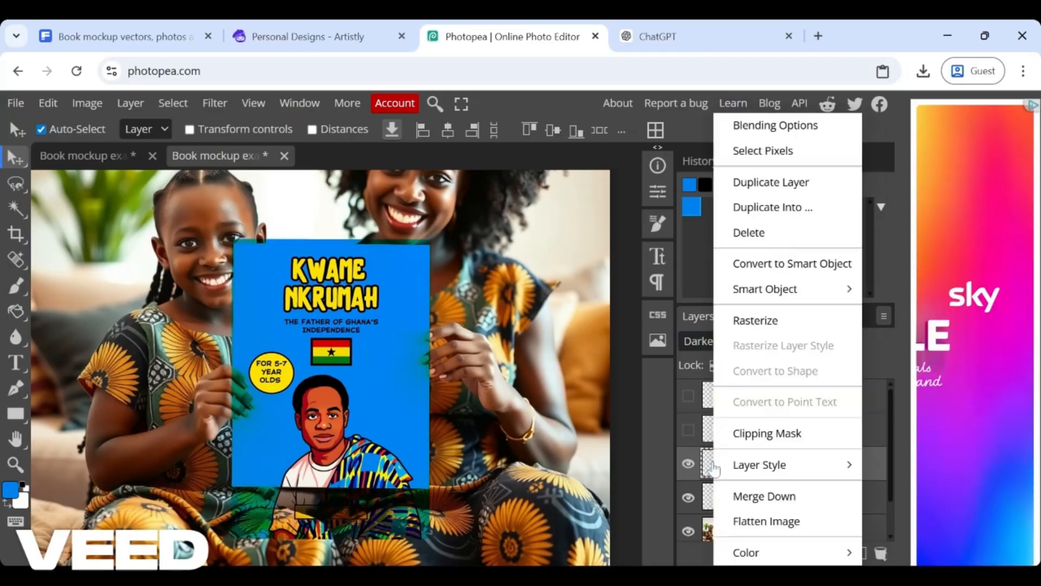
pyautogui.click(764, 433)
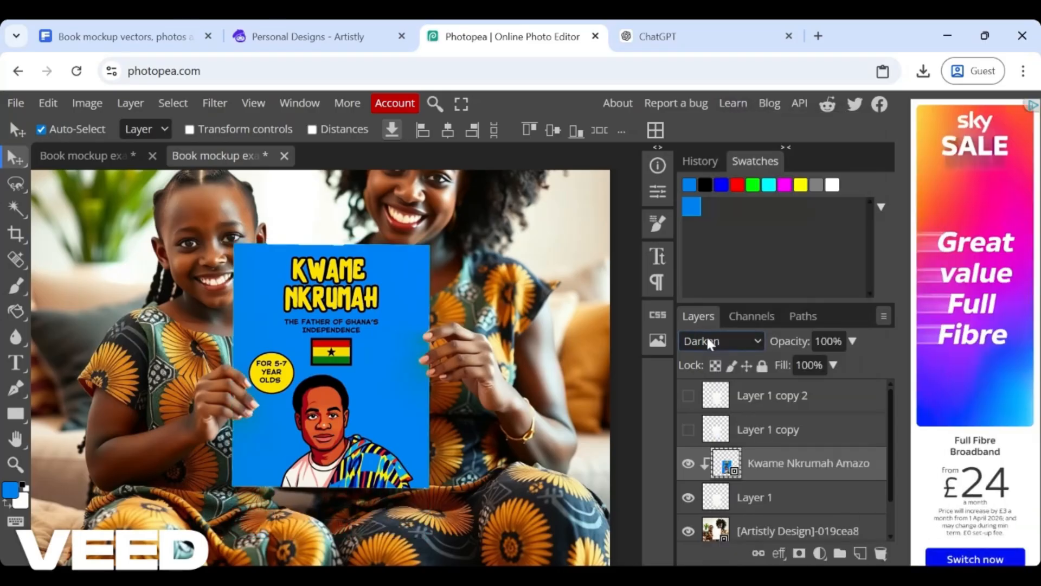
pyautogui.press('Down')
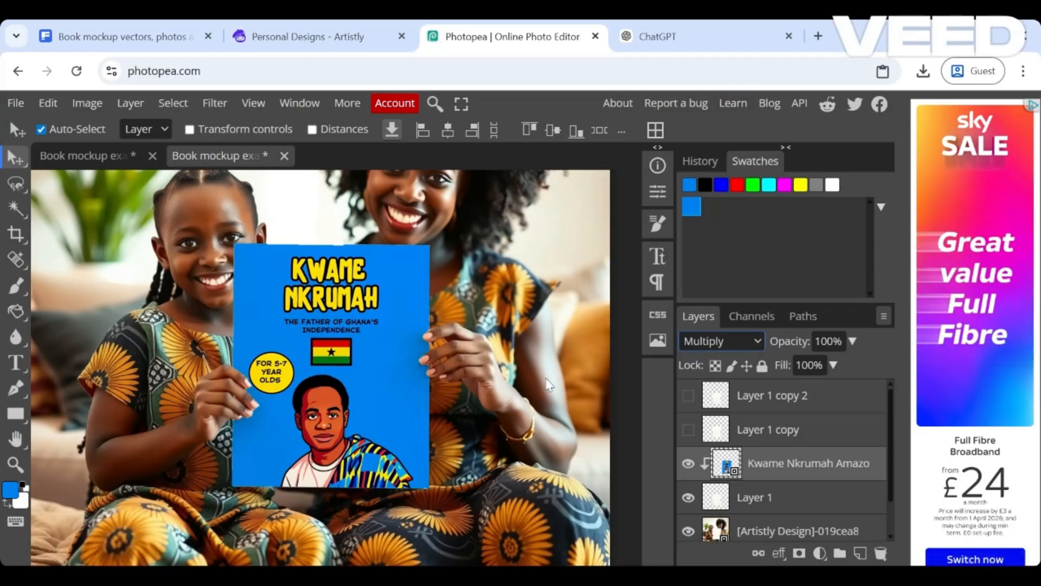
# Step: View the whole mockup and compare it with the first mother-and-daughter mockup in the other document
pyautogui.click(12, 440)
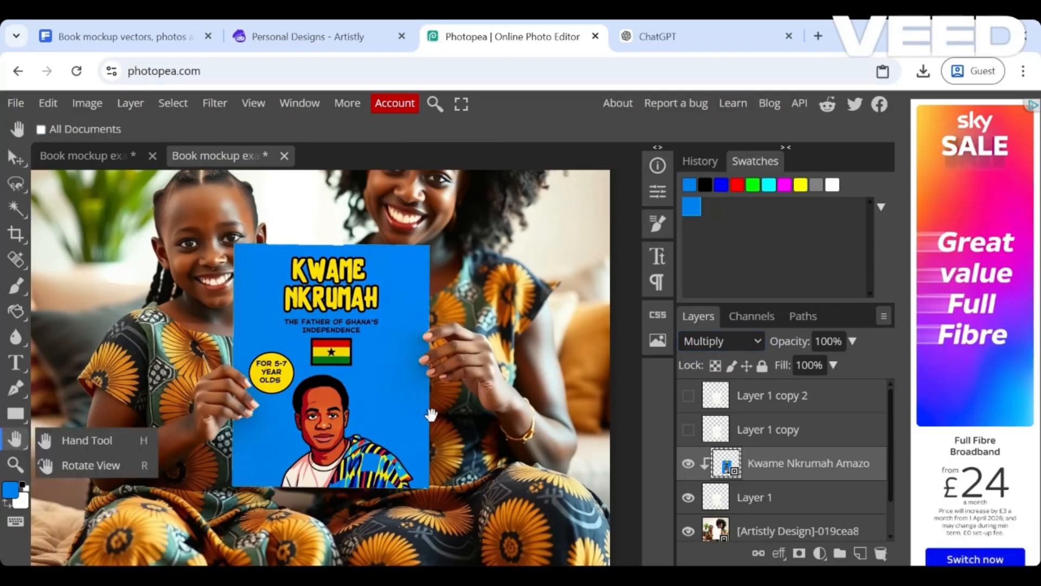
pyautogui.click(102, 442)
pyautogui.moveTo(494, 323); pyautogui.dragTo(550, 360)
pyautogui.hotkey('ctrl', '-')
pyautogui.hotkey('ctrl', '-')
pyautogui.hotkey('ctrl', '-')
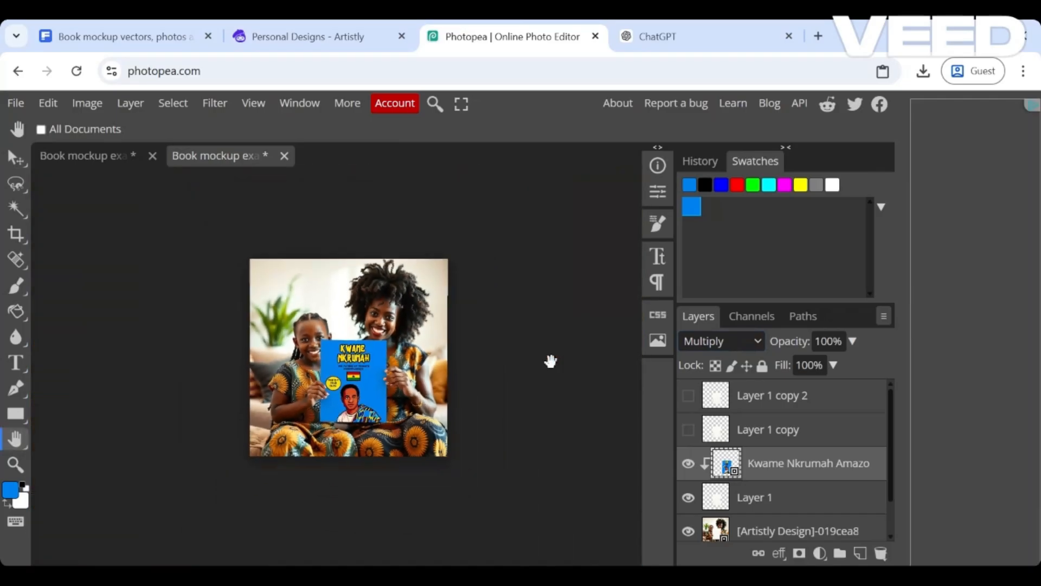
pyautogui.hotkey('ctrl', '+')
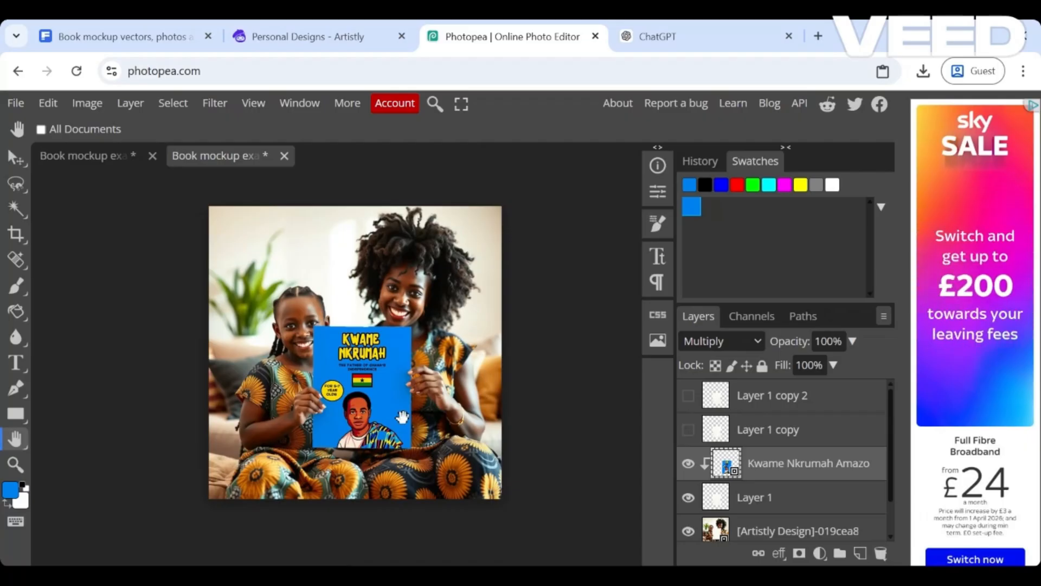
pyautogui.click(94, 161)
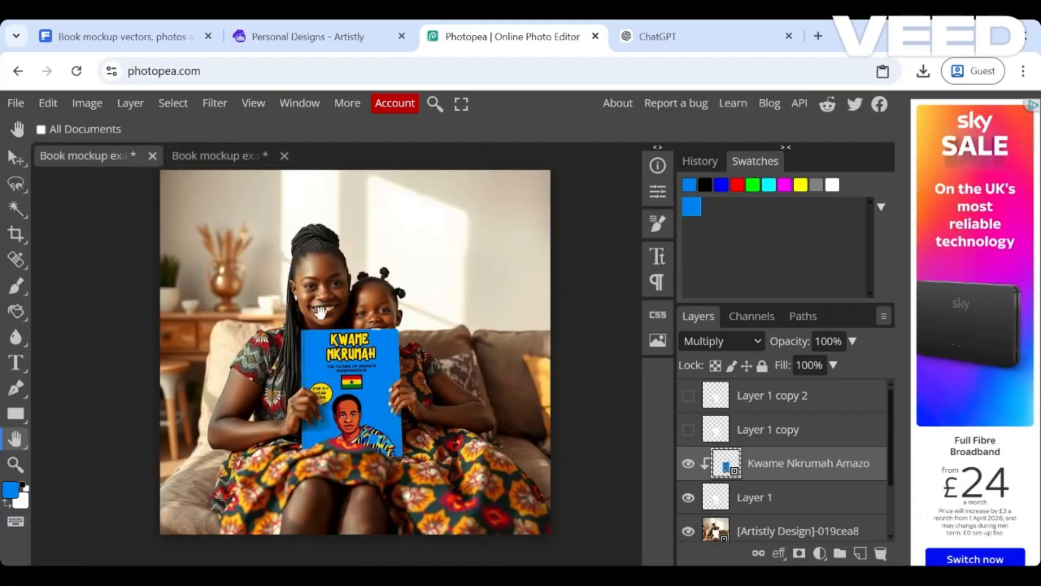
pyautogui.click(216, 154)
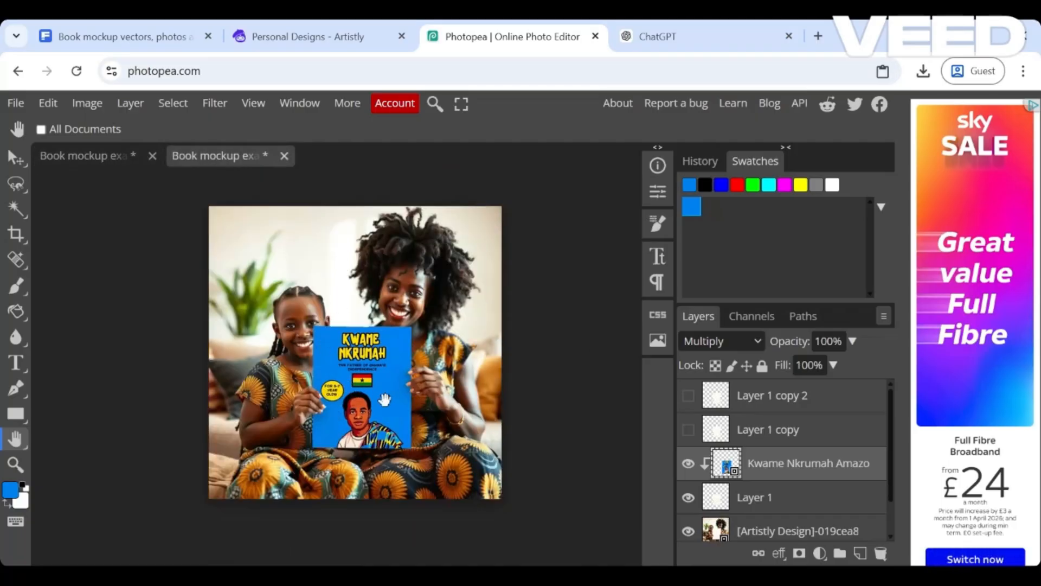
# Step: Examine the cover's edges, the fingers and the overall blending of the second mockup both close up and at full view
pyautogui.hotkey('ctrl', '+')
pyautogui.hotkey('ctrl', '+')
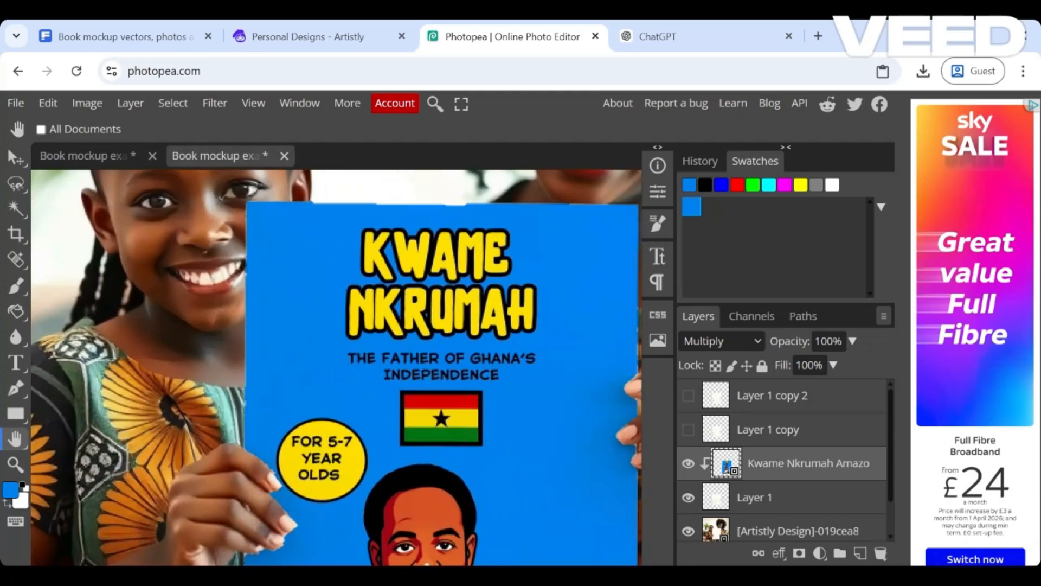
pyautogui.hotkey('ctrl', '-')
pyautogui.hotkey('ctrl', '-')
pyautogui.hotkey('ctrl', '-')
pyautogui.hotkey('ctrl', '+')
pyautogui.hotkey('ctrl', '+')
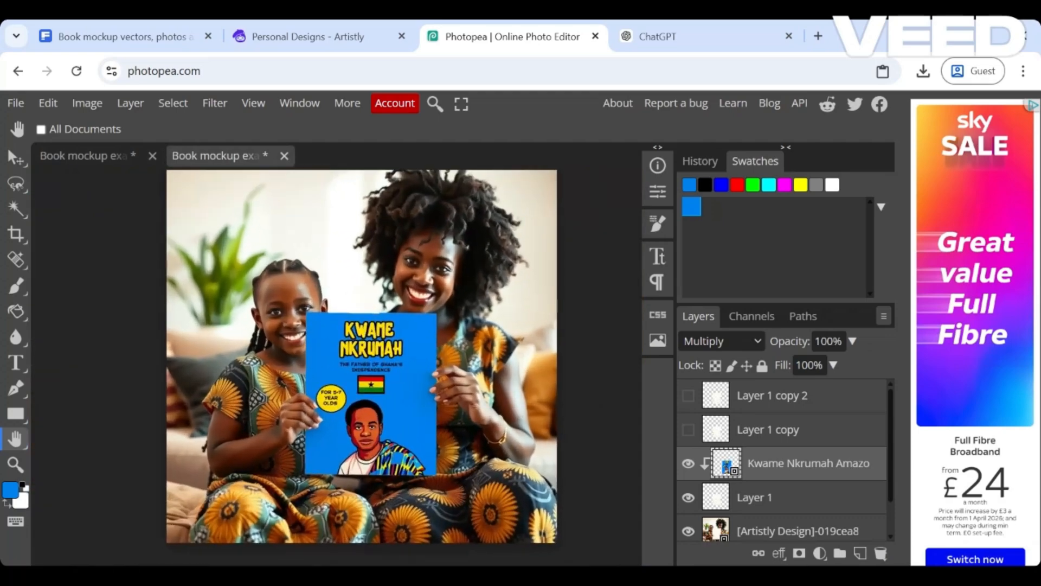
pyautogui.hotkey('ctrl', '-')
pyautogui.hotkey('ctrl', '-')
pyautogui.hotkey('ctrl', '+')
pyautogui.hotkey('ctrl', '+')
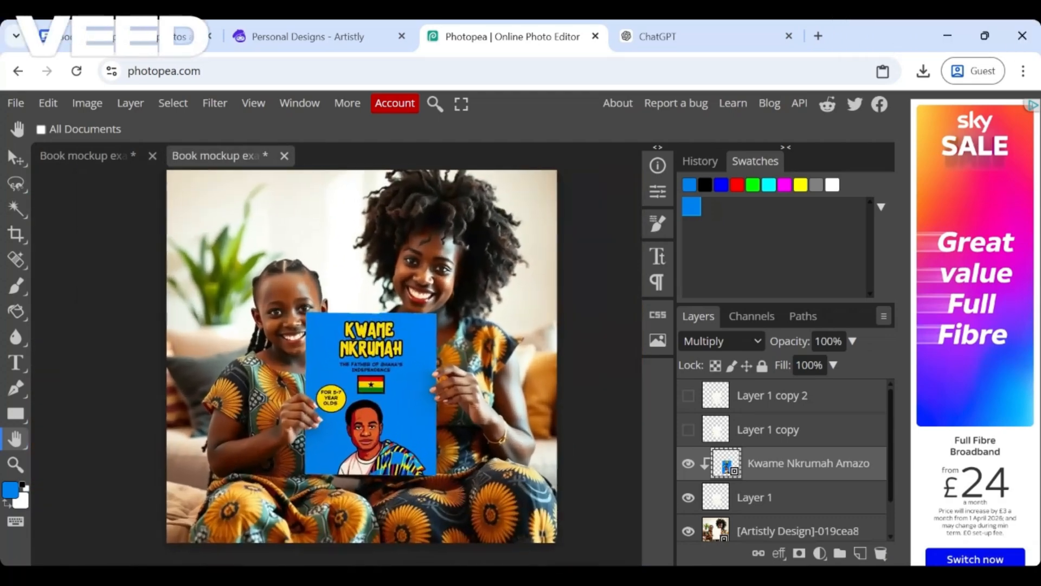
pyautogui.hotkey('ctrl', '-')
pyautogui.hotkey('ctrl', '-')
pyautogui.hotkey('ctrl', '-')
pyautogui.hotkey('ctrl', '+')
pyautogui.hotkey('ctrl', '+')
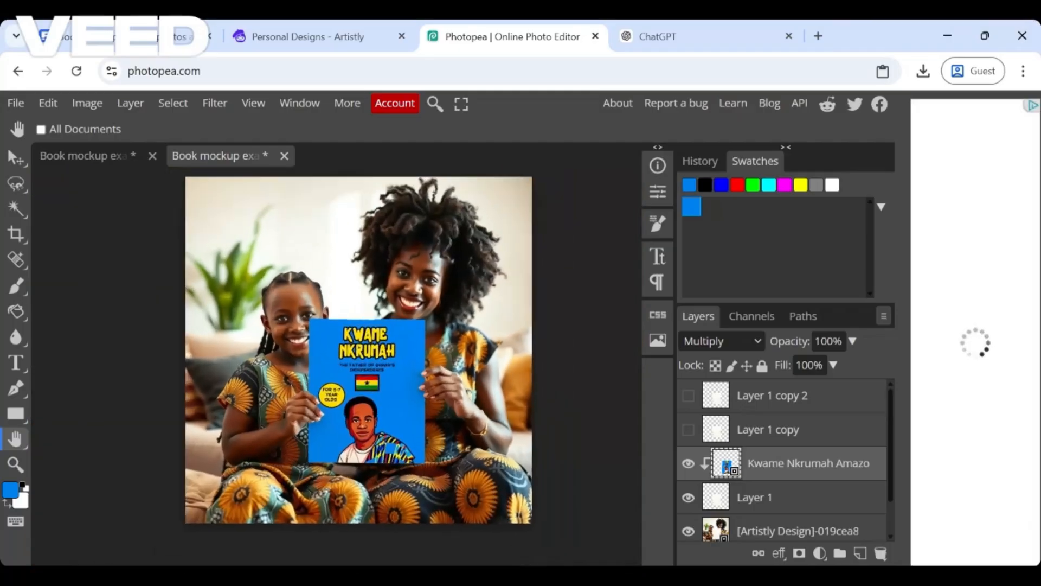
pyautogui.hotkey('ctrl', '-')
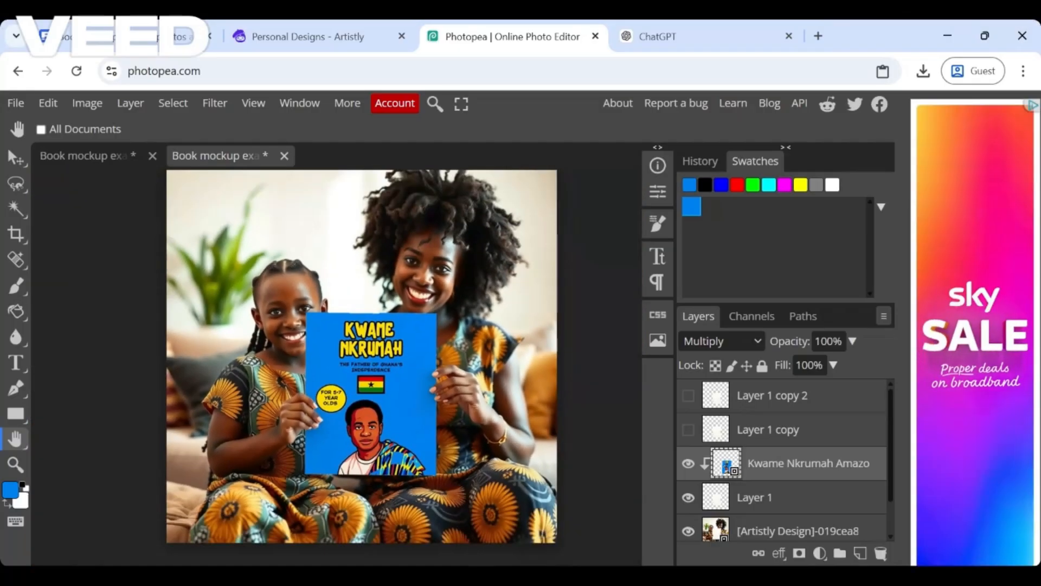
pyautogui.hotkey('ctrl', '+')
pyautogui.hotkey('ctrl', '+')
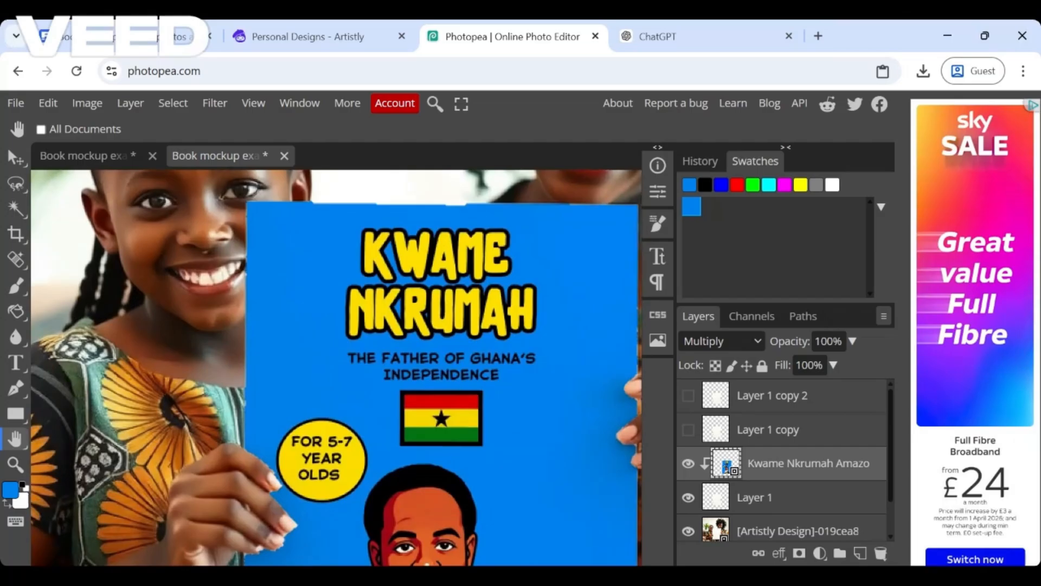
pyautogui.hotkey('ctrl', '-')
pyautogui.hotkey('ctrl', '-')
pyautogui.hotkey('ctrl', '-')
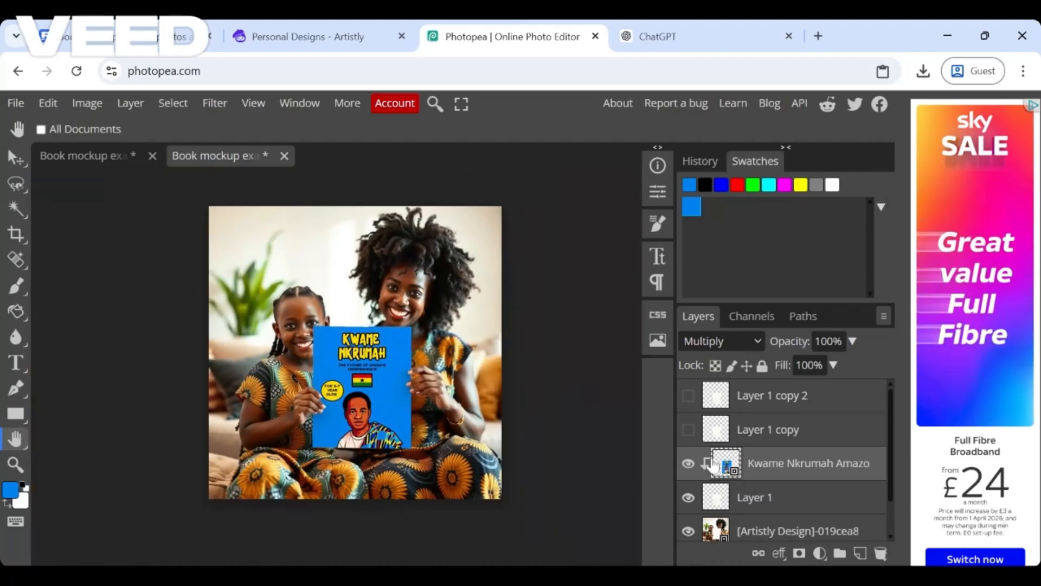
# Step: Try placing the cover layer beneath Layer 1, and return it directly above Layer 1
pyautogui.moveTo(712, 469); pyautogui.dragTo(717, 513)
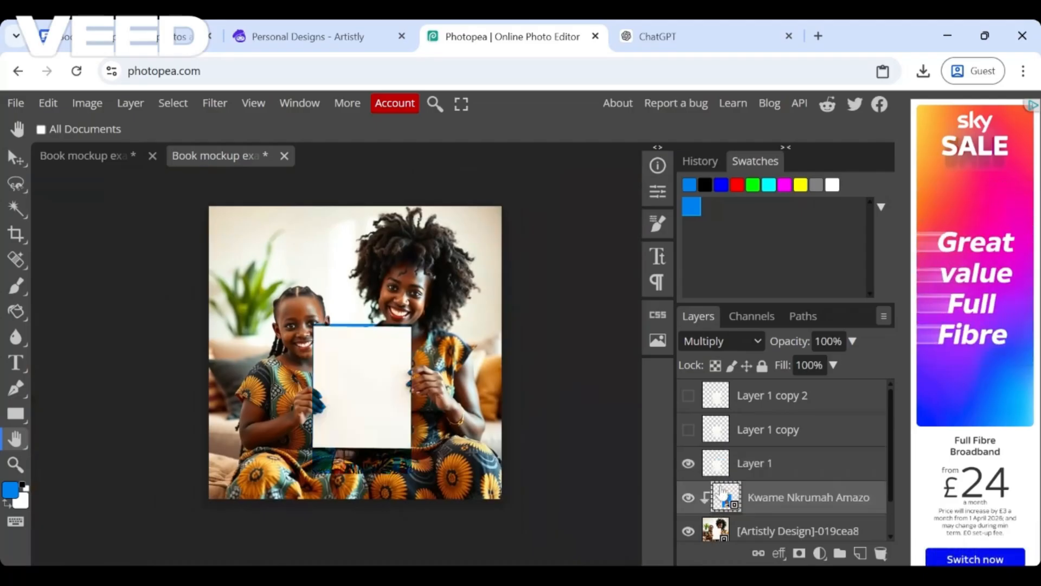
pyautogui.moveTo(727, 453); pyautogui.dragTo(727, 455)
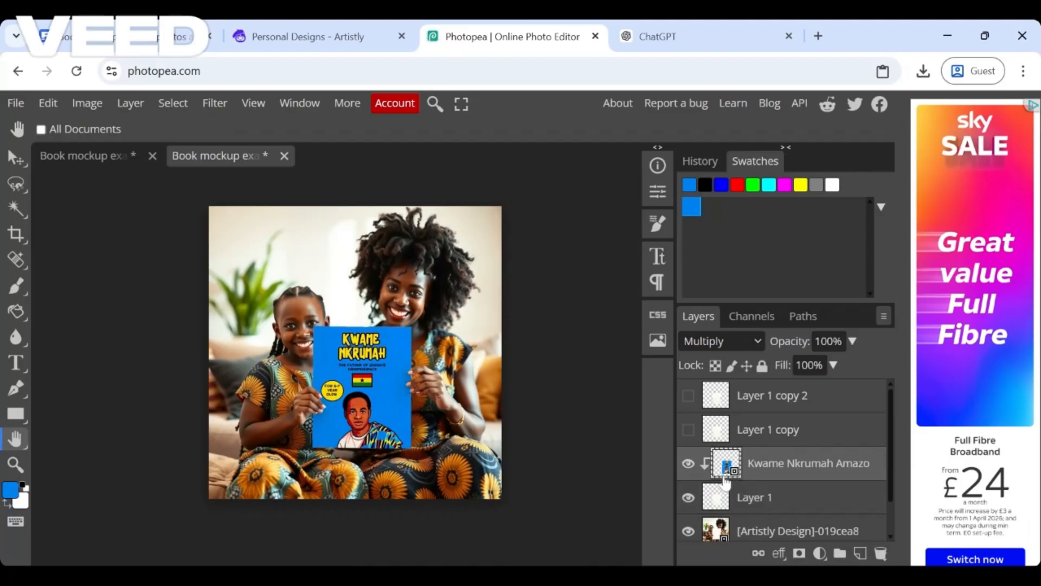